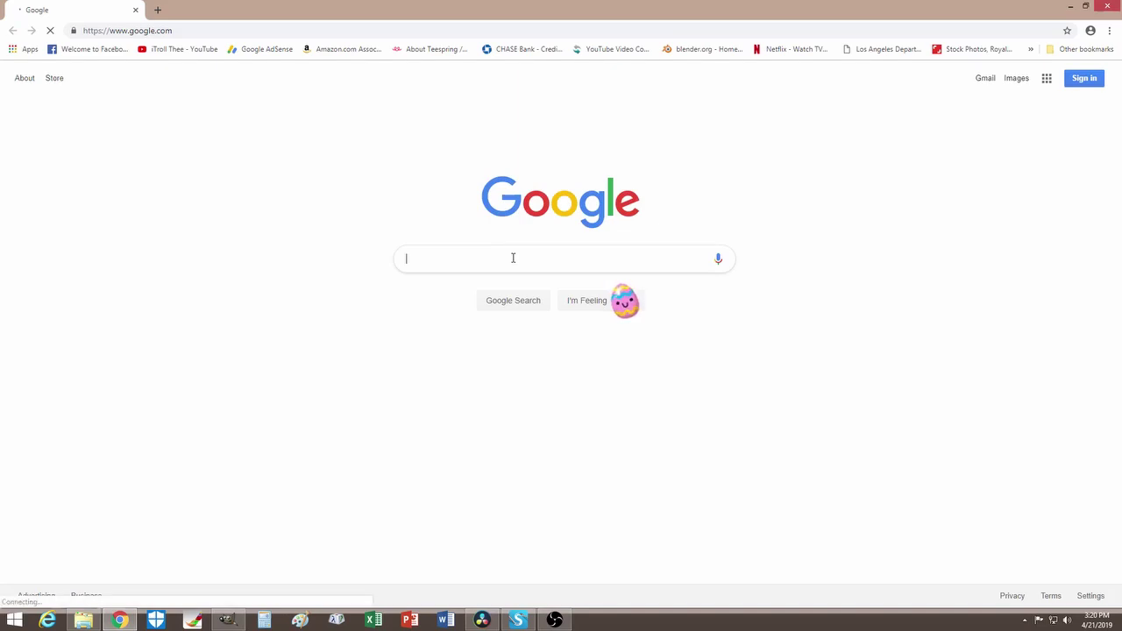
Search Google for "polariod" and browse the image results
{"action": "type", "text": "po"}
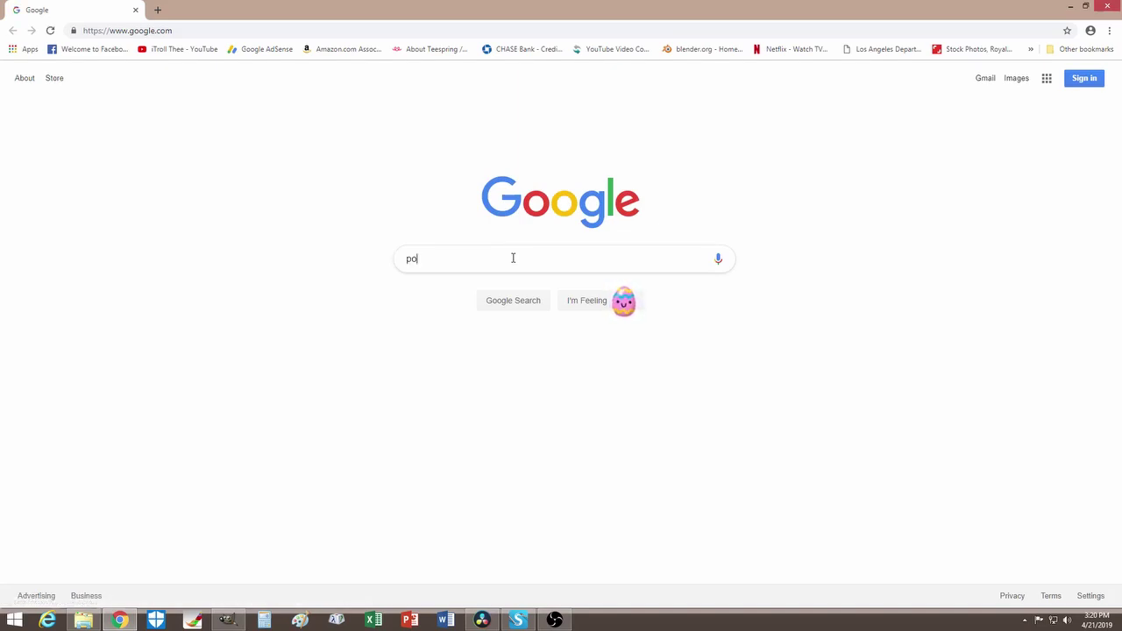
{"action": "type", "text": "lariod"}
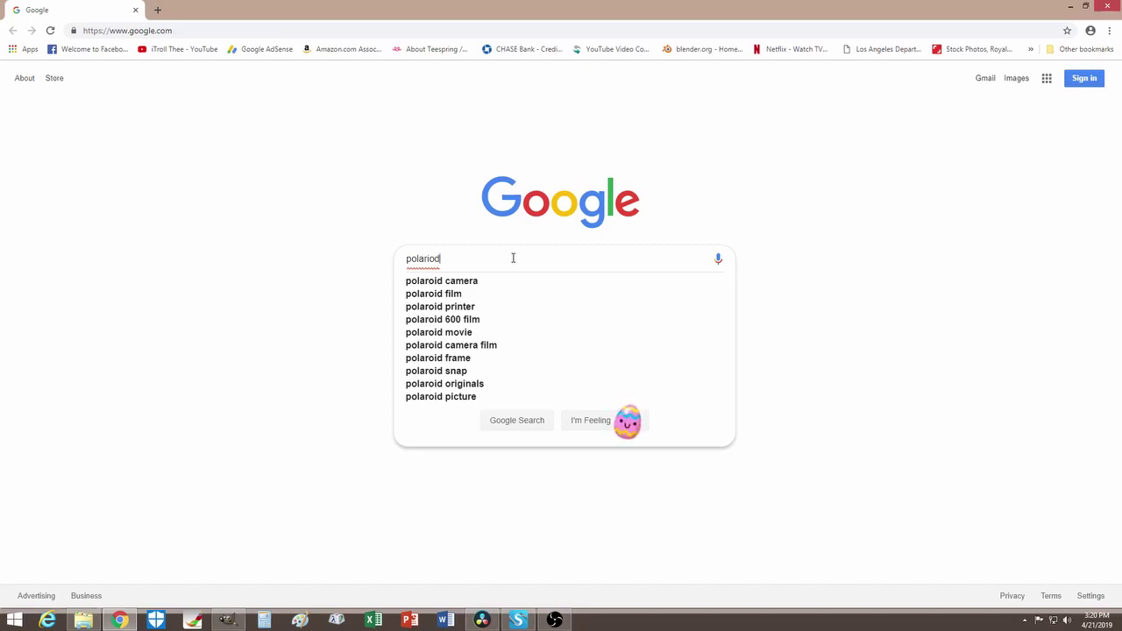
{"action": "key", "text": "Return"}
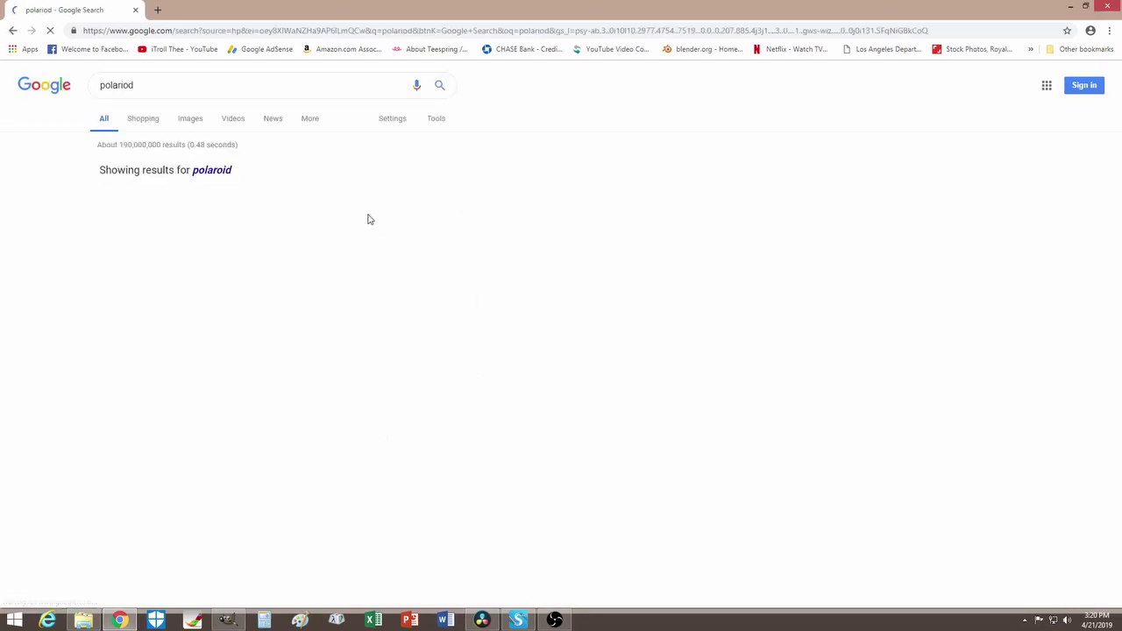
{"action": "left_click", "coordinate": [189, 119]}
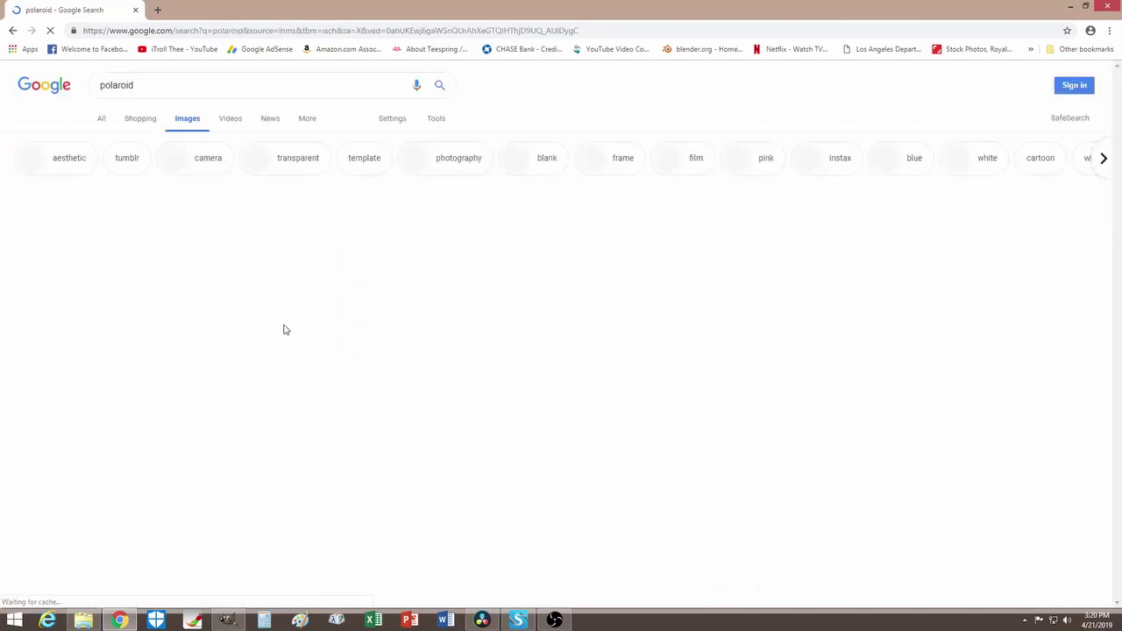
{"action": "scroll", "coordinate": [419, 495], "scroll_direction": "down", "scroll_amount": 2}
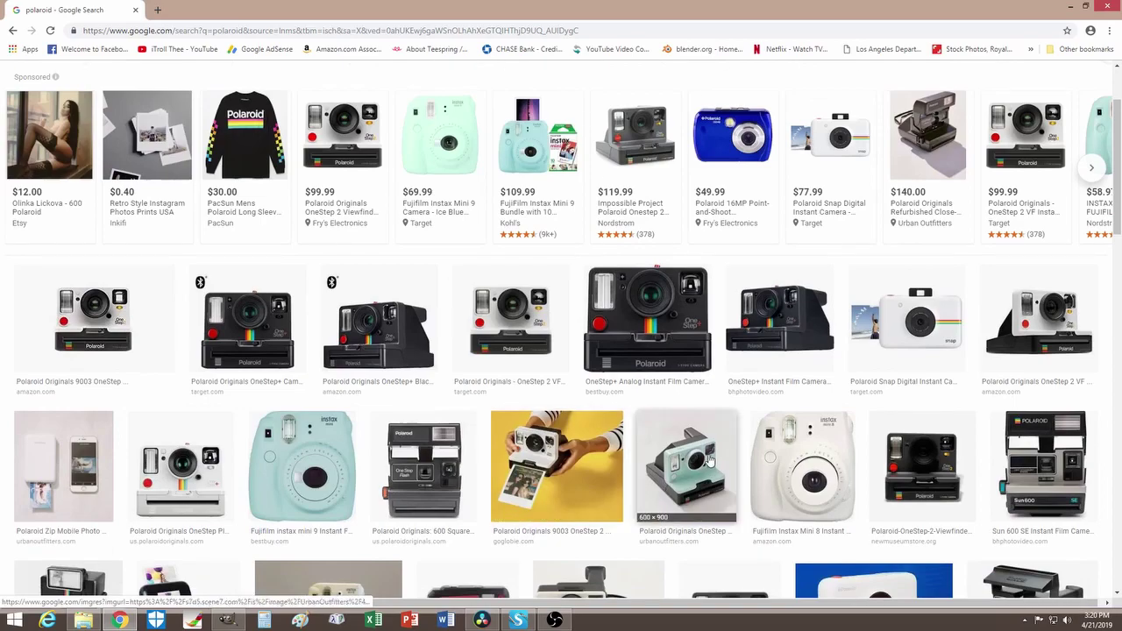
{"action": "scroll", "coordinate": [646, 448], "scroll_direction": "up", "scroll_amount": 2}
Refine the image search to "polaroid film" and look through the results for a blank frame
{"action": "left_click", "coordinate": [233, 85]}
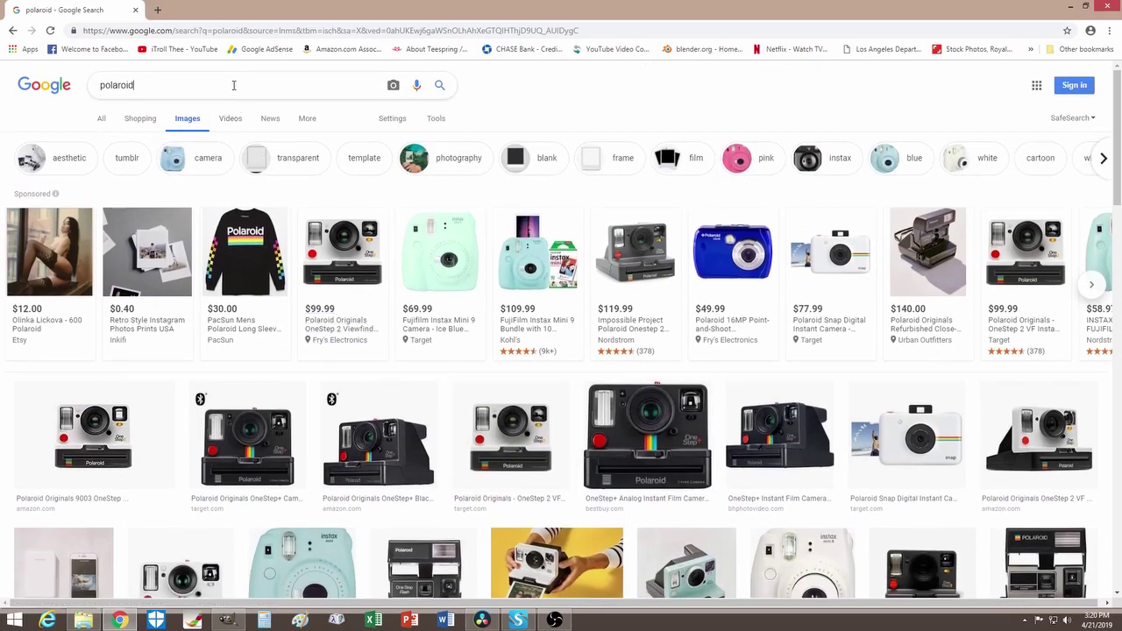
{"action": "type", "text": "film"}
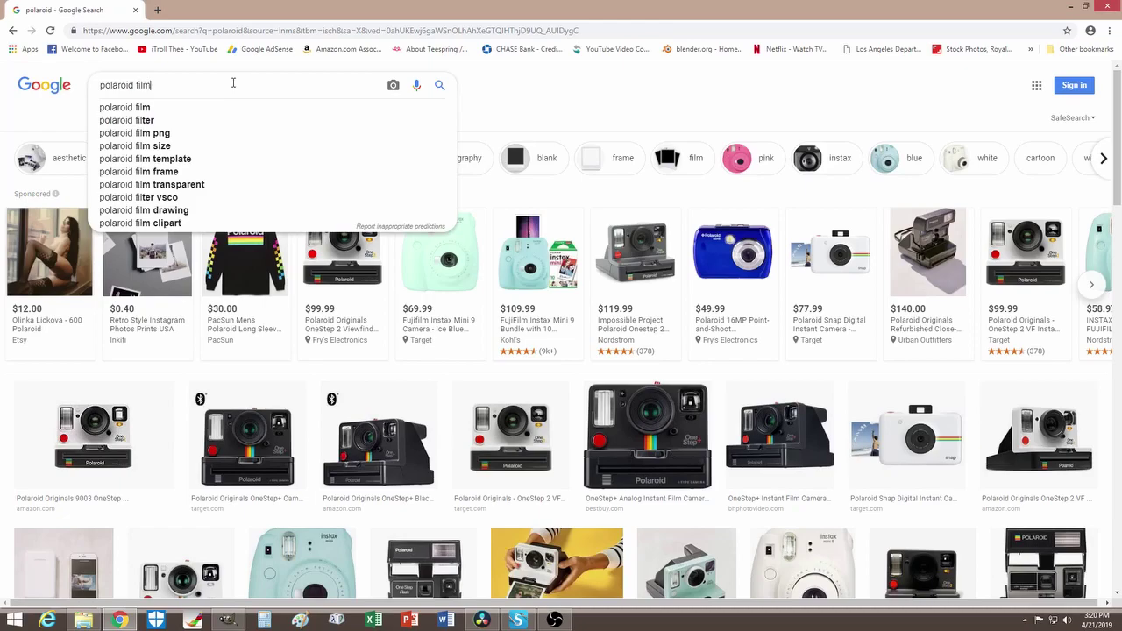
{"action": "key", "text": "Return"}
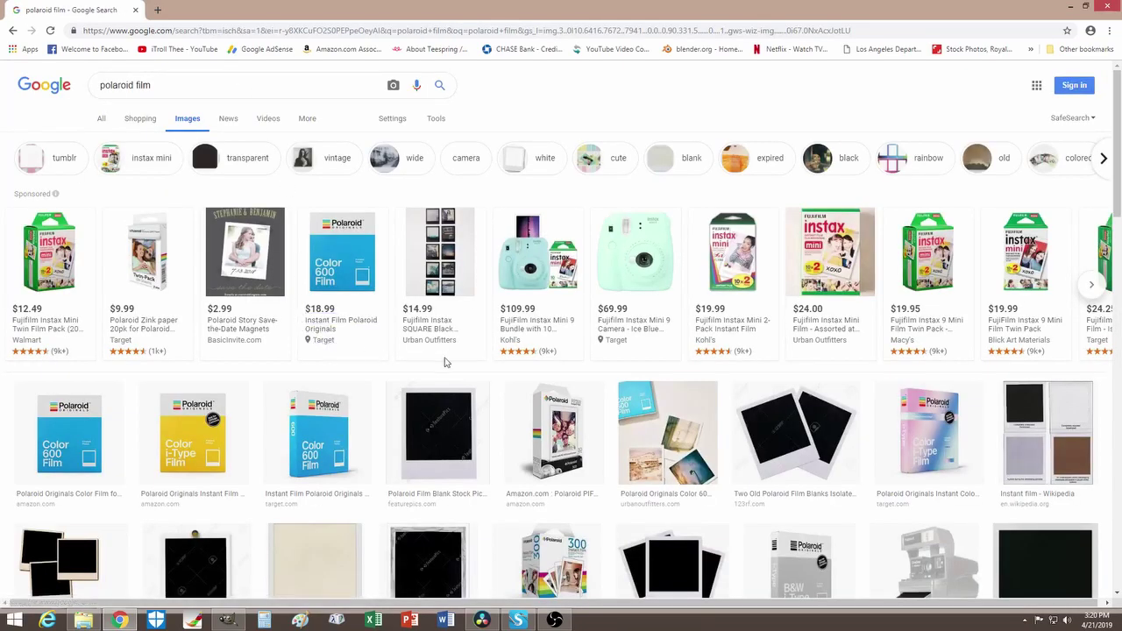
{"action": "scroll", "coordinate": [751, 443], "scroll_direction": "down", "scroll_amount": 2}
{"action": "scroll", "coordinate": [751, 443], "scroll_direction": "down", "scroll_amount": 1}
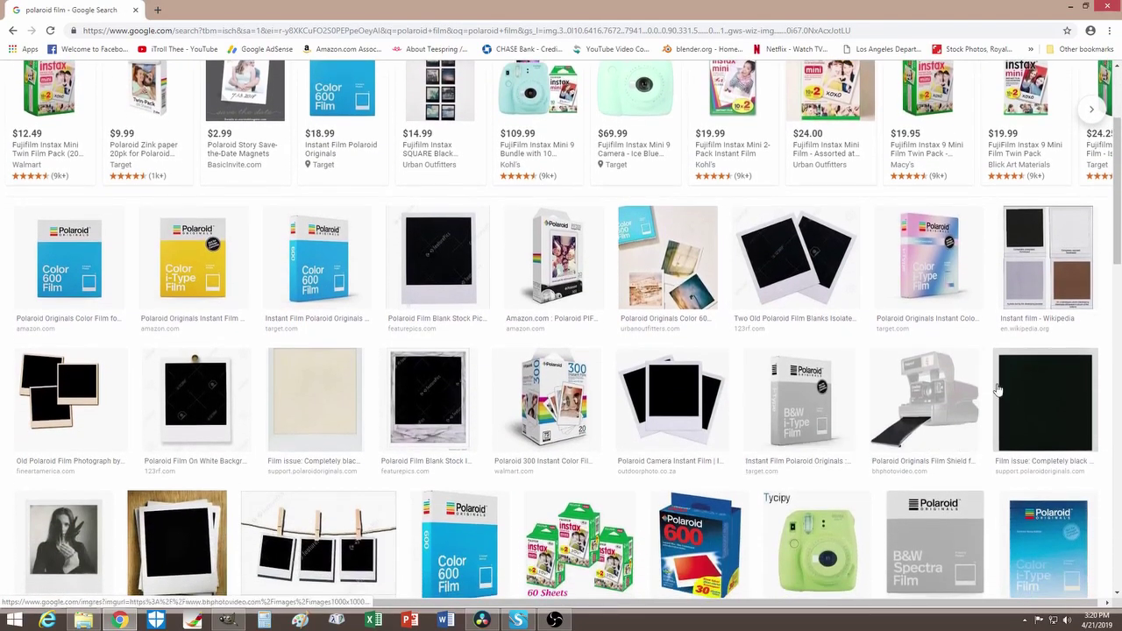
{"action": "scroll", "coordinate": [914, 442], "scroll_direction": "down", "scroll_amount": 2}
{"action": "scroll", "coordinate": [161, 370], "scroll_direction": "up", "scroll_amount": 4}
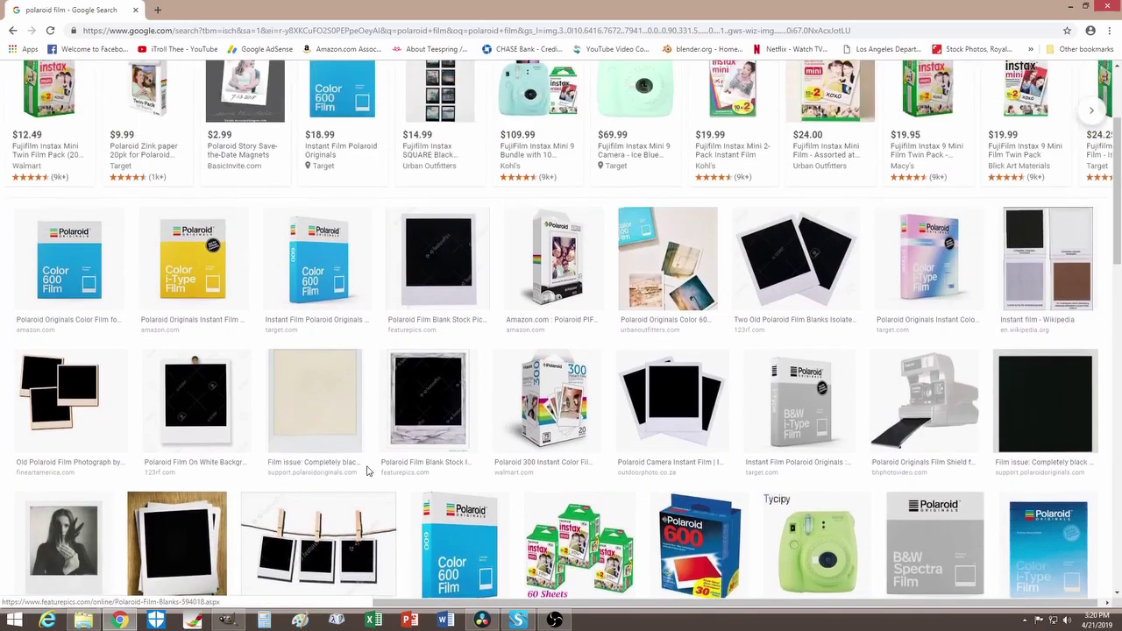
Narrow the image search to "polaroid film transparent"
{"action": "left_click", "coordinate": [198, 86]}
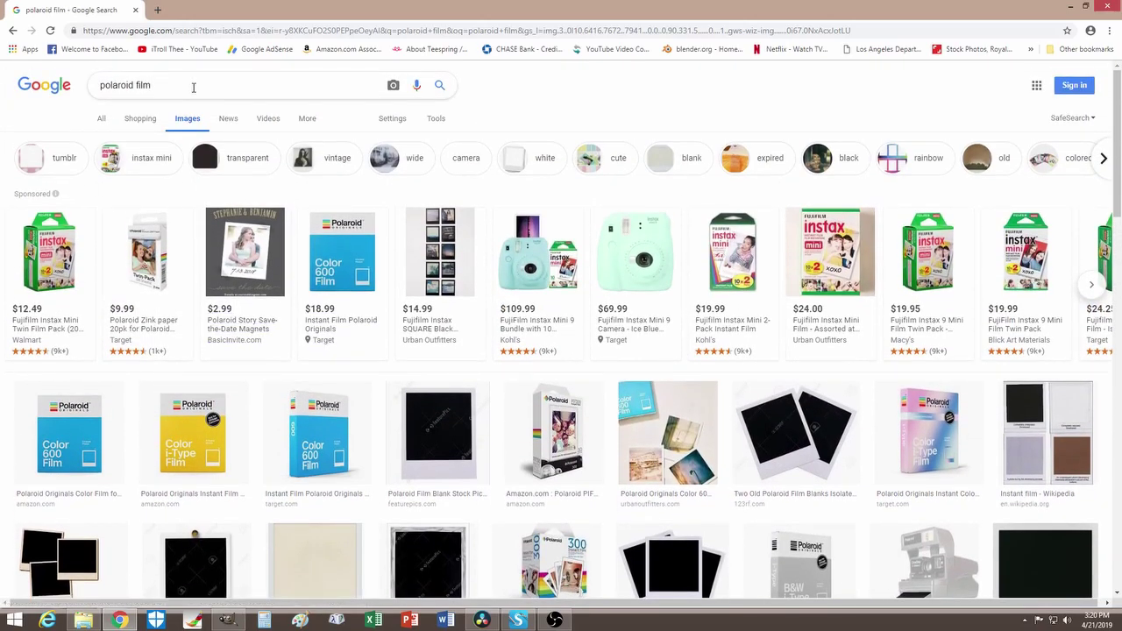
{"action": "type", "text": "transparent"}
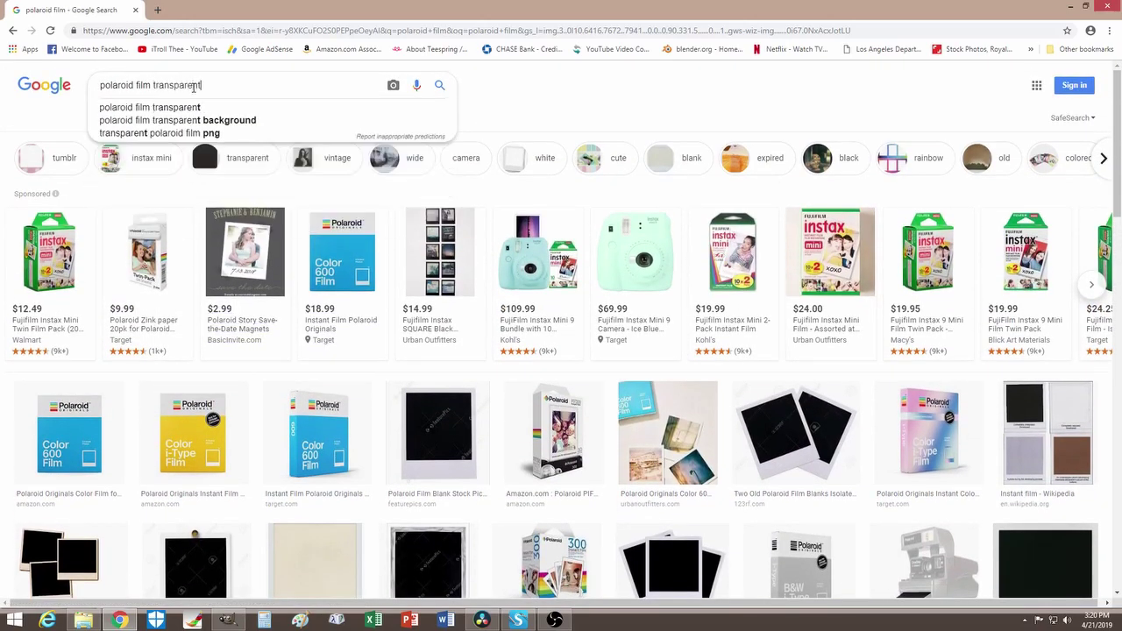
{"action": "key", "text": "Return"}
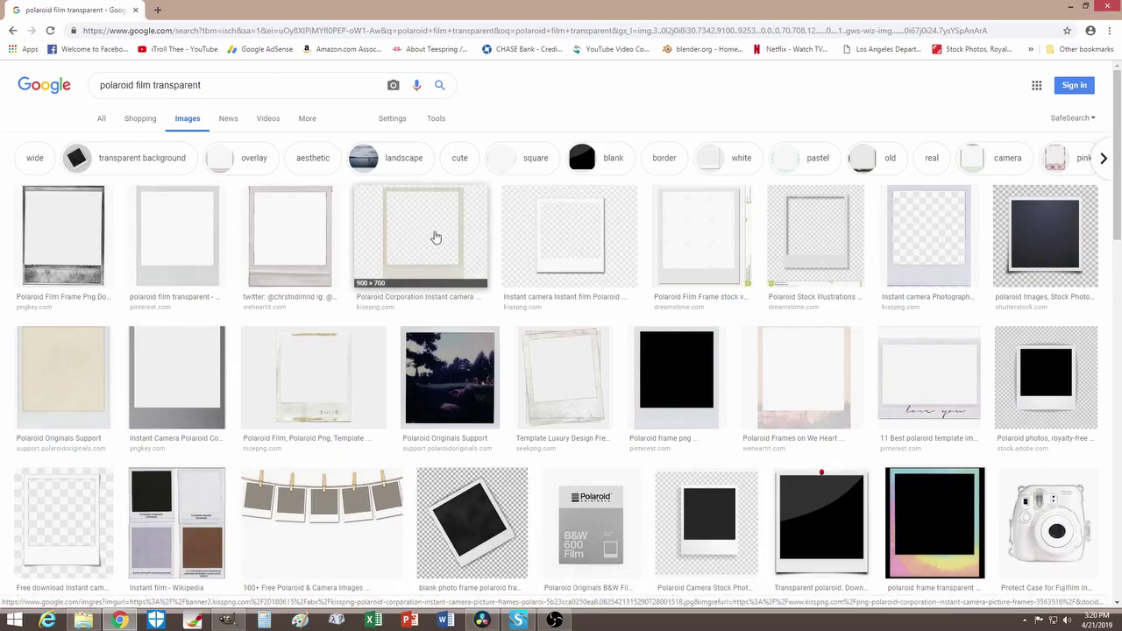
Shorten the image search to "polaroid" and preview the white OneStep 2 and black OneStep+ cameras
{"action": "left_click_drag", "start_coordinate": [136, 85], "coordinate": [221, 80]}
{"action": "key", "text": "BackSpace"}
{"action": "key", "text": "Return"}
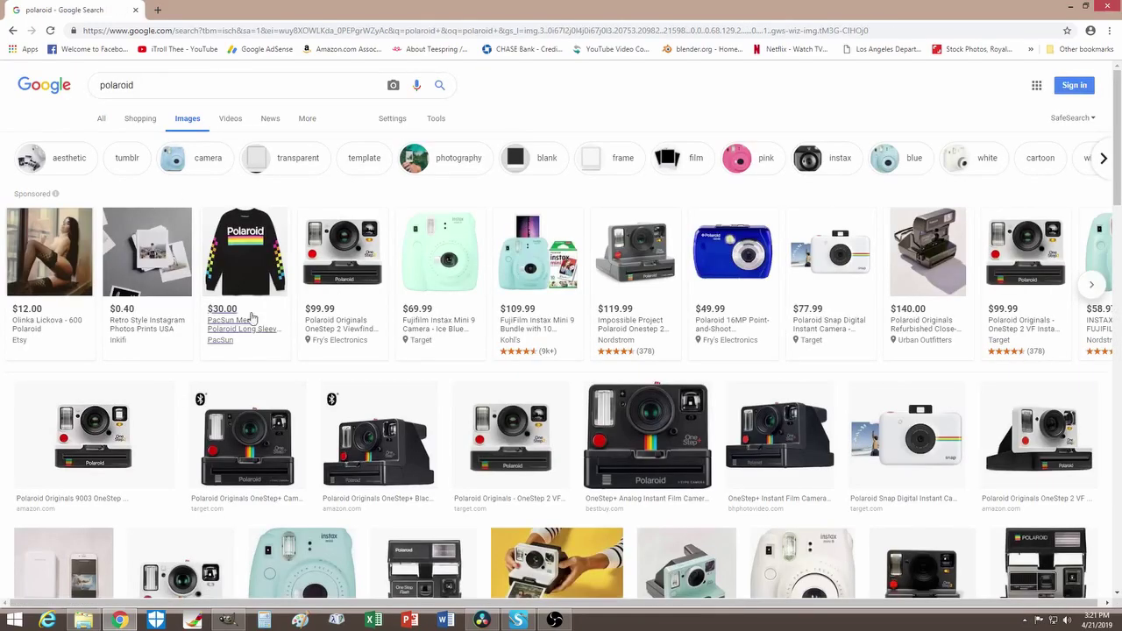
{"action": "left_click", "coordinate": [517, 448]}
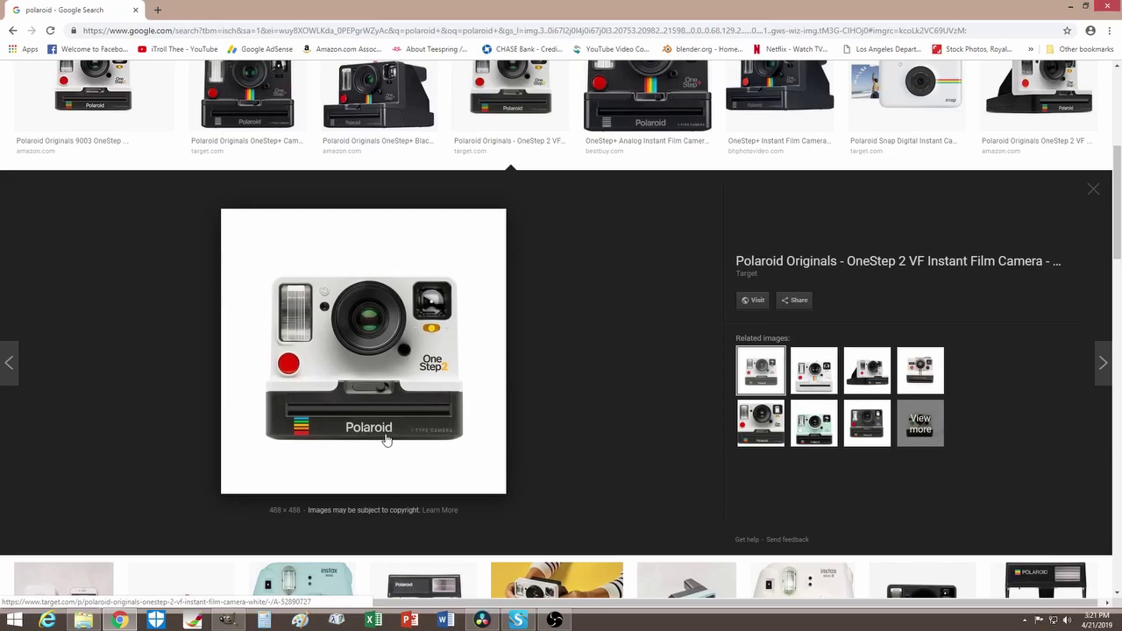
{"action": "key", "text": "Left"}
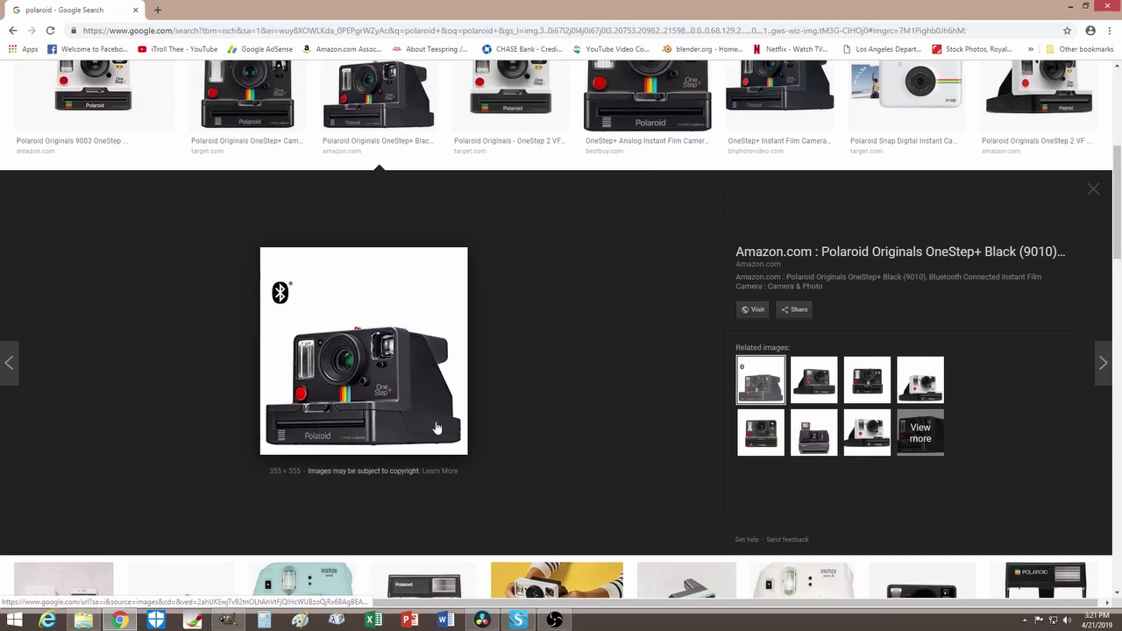
{"action": "scroll", "coordinate": [438, 428], "scroll_direction": "up", "scroll_amount": 2}
{"action": "left_click", "coordinate": [511, 223]}
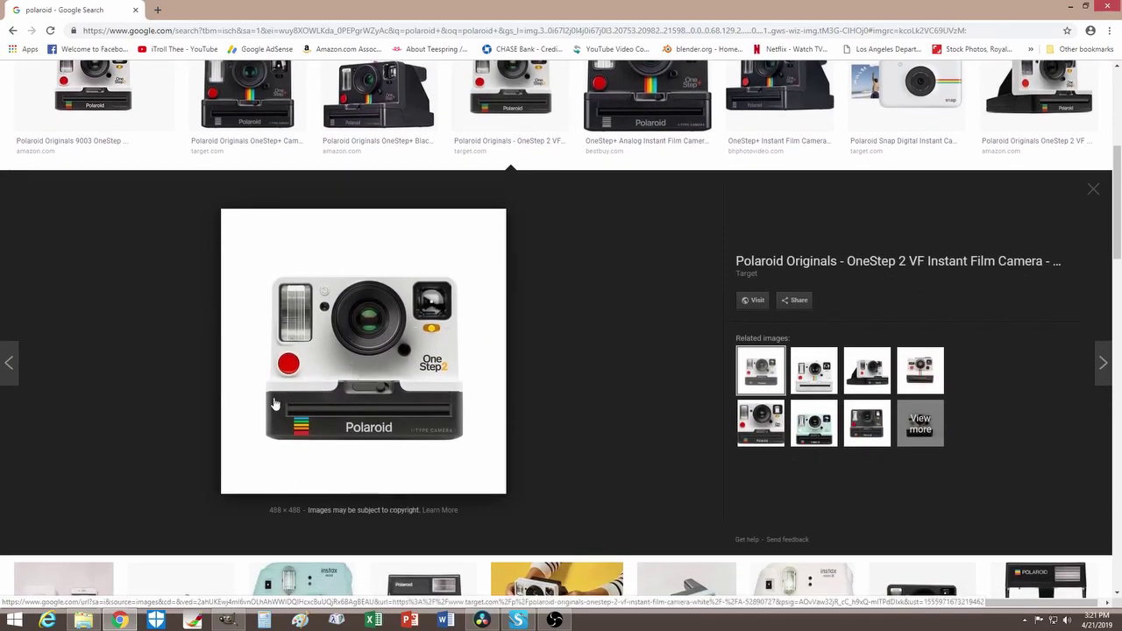
{"action": "scroll", "coordinate": [412, 428], "scroll_direction": "up", "scroll_amount": 4}
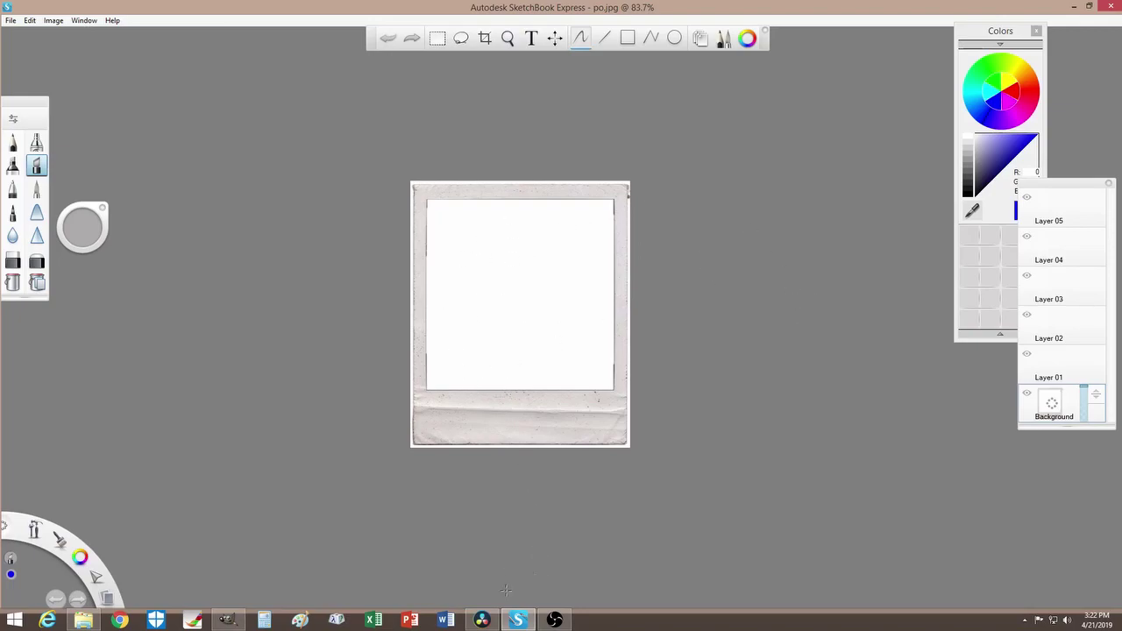
In SketchBook Express, add the bamboo fountain photo from the Ongoing Project folder to Layer 01 above the Polaroid frame
{"action": "mouse_move", "coordinate": [513, 623]}
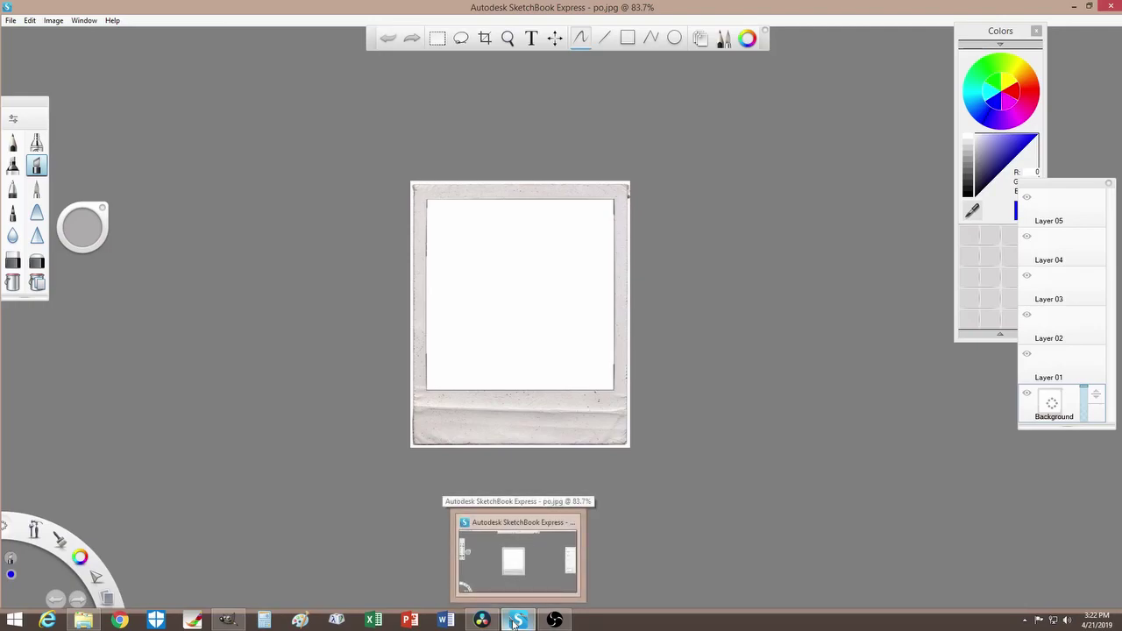
{"action": "left_click", "coordinate": [1058, 369]}
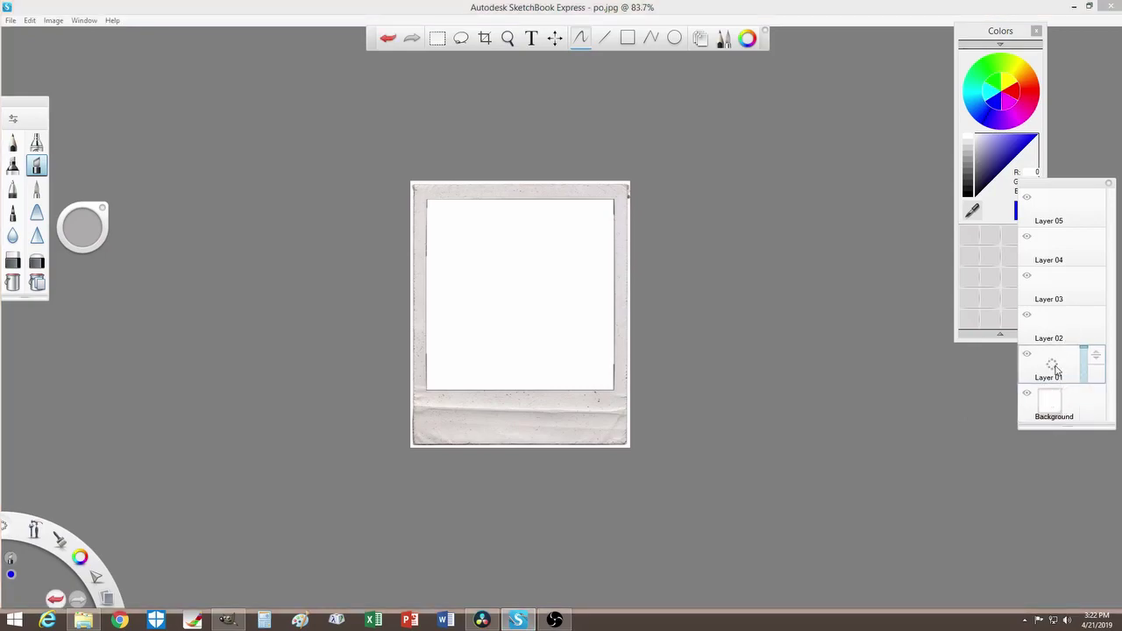
{"action": "left_click", "coordinate": [1048, 402]}
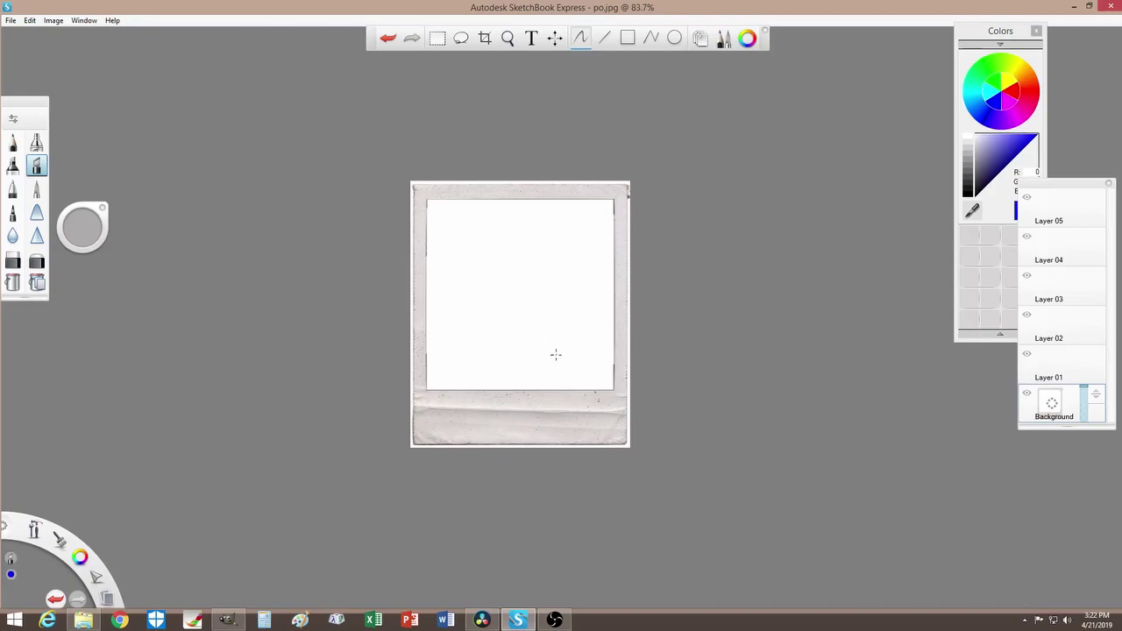
{"action": "left_click", "coordinate": [1041, 358]}
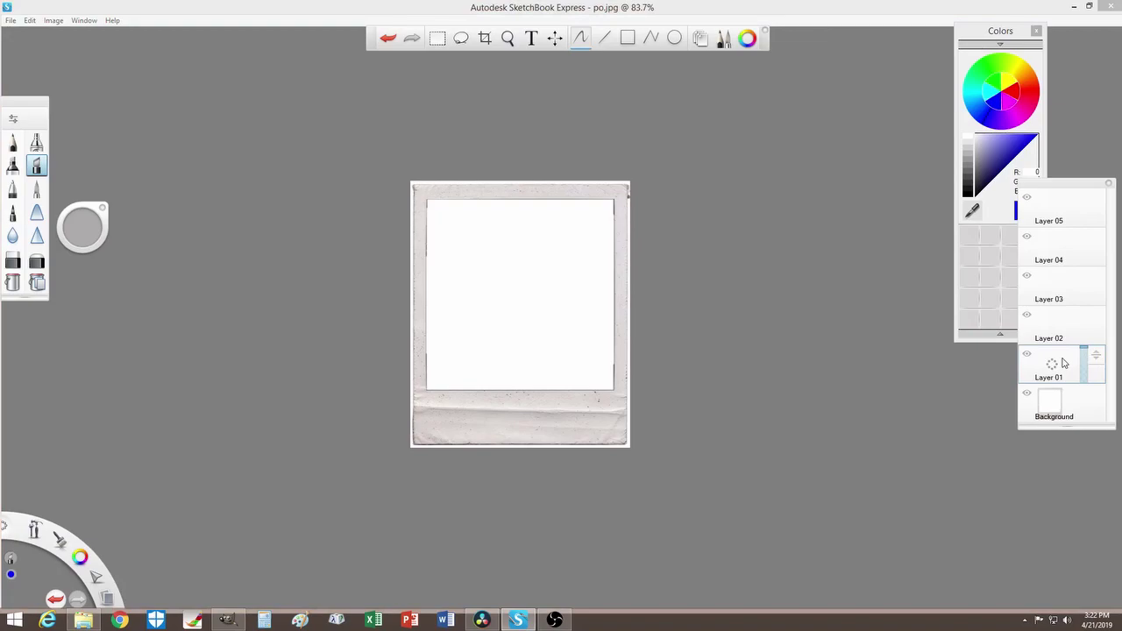
{"action": "left_click", "coordinate": [11, 20]}
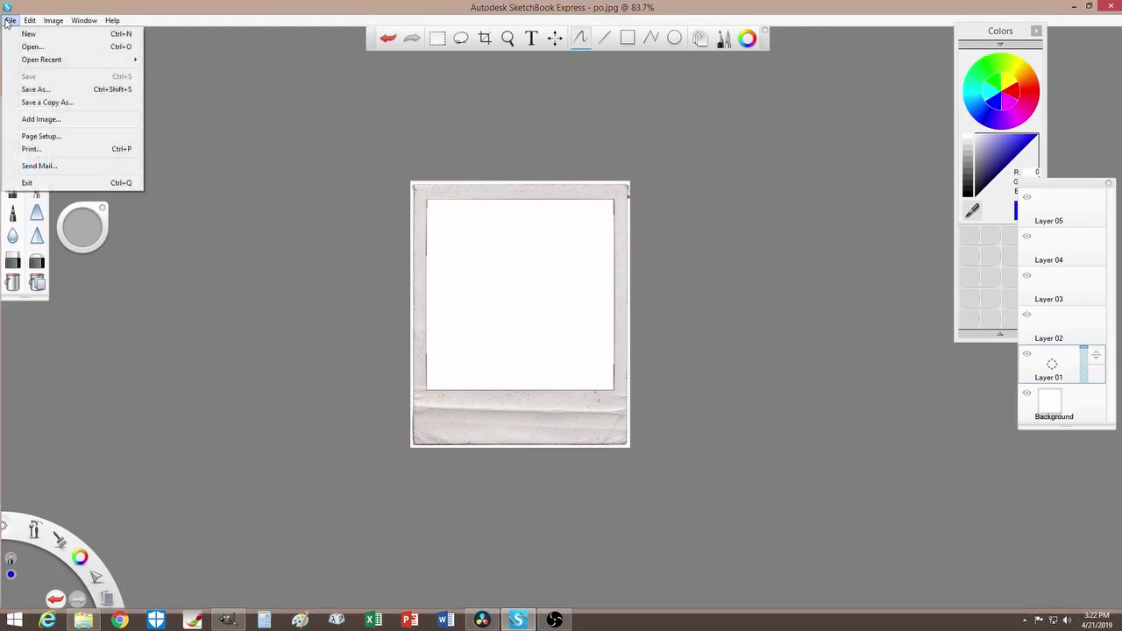
{"action": "left_click", "coordinate": [44, 120]}
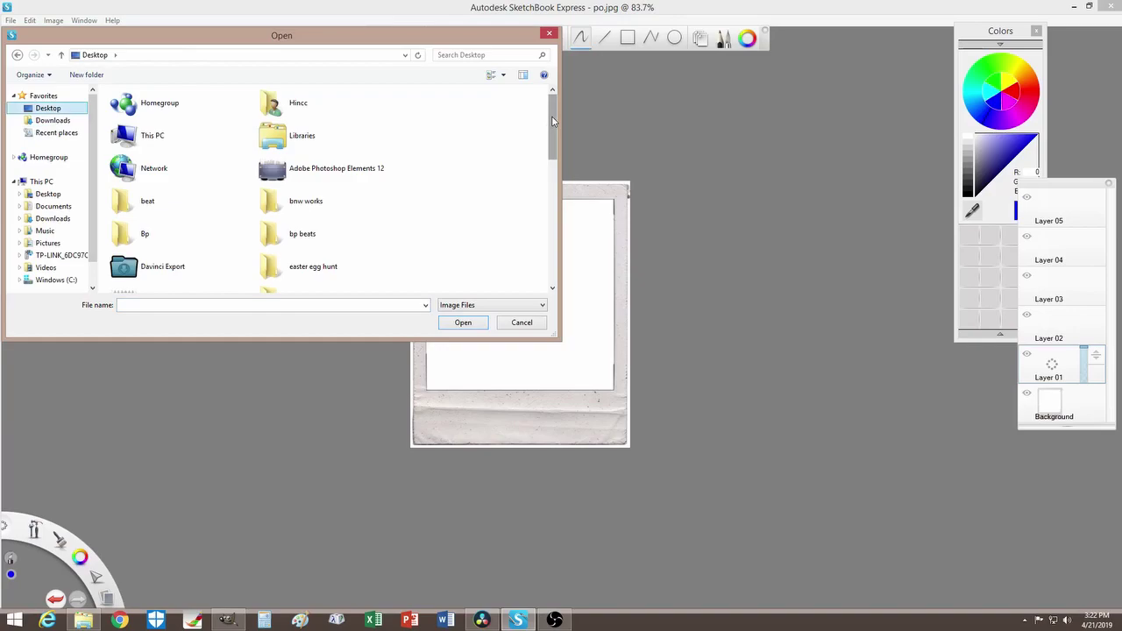
{"action": "left_click_drag", "start_coordinate": [553, 123], "coordinate": [555, 168]}
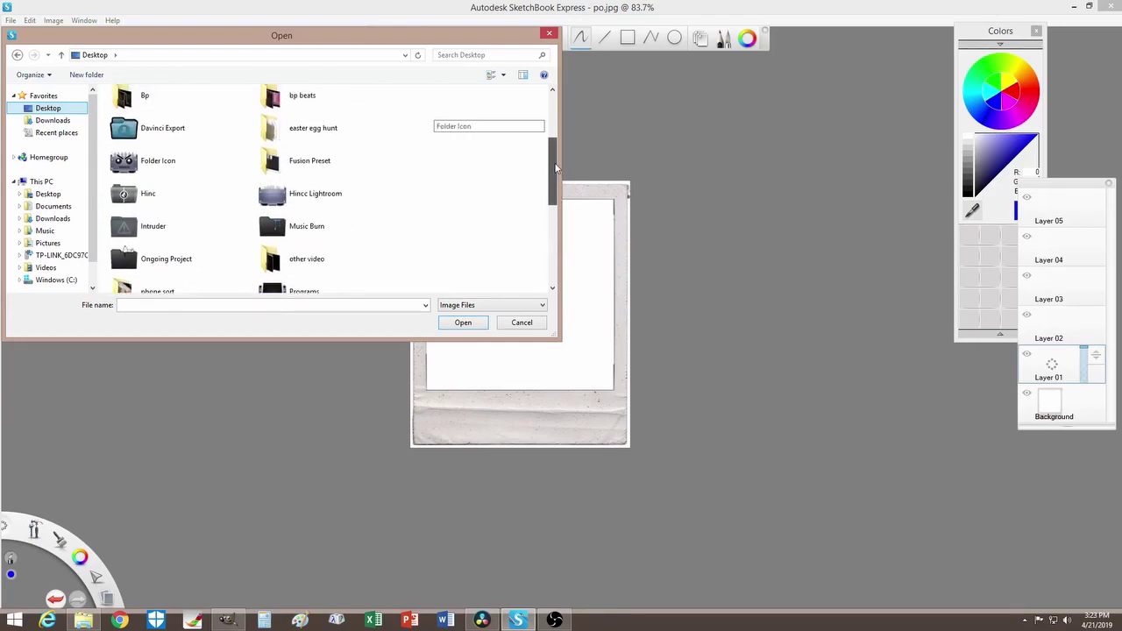
{"action": "double_click", "coordinate": [161, 254]}
{"action": "scroll", "coordinate": [161, 249], "scroll_direction": "down", "scroll_amount": 10}
{"action": "left_click", "coordinate": [263, 235]}
{"action": "left_click", "coordinate": [463, 323]}
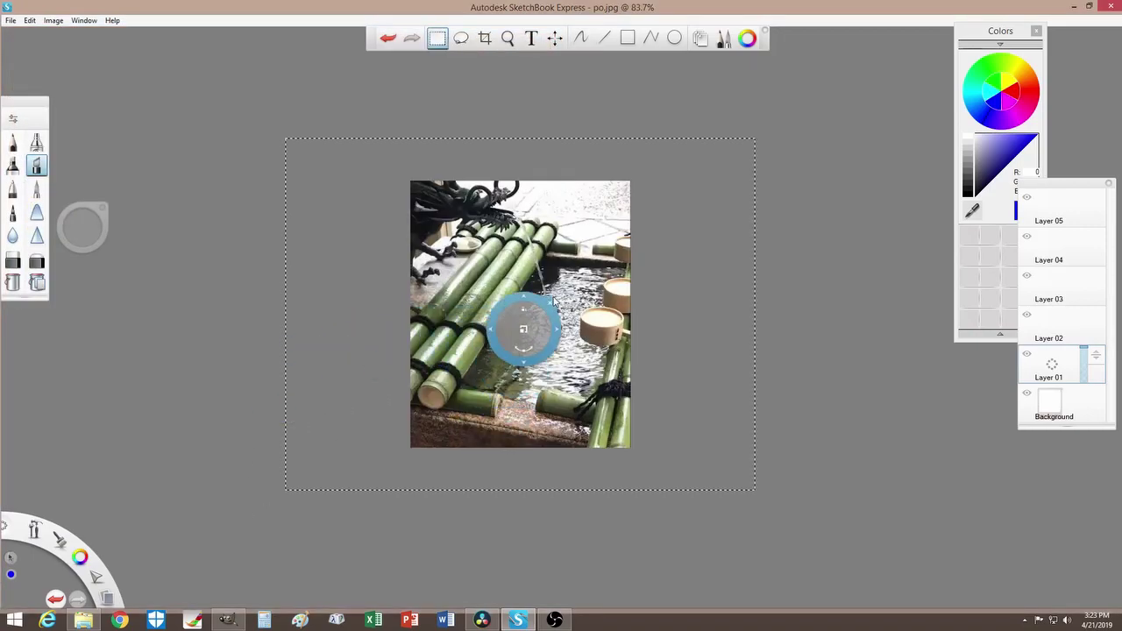
Scale the added photo down and position it so that it covers the Polaroid frame's whole opening
{"action": "left_click_drag", "start_coordinate": [537, 344], "coordinate": [483, 316]}
{"action": "mouse_move", "coordinate": [490, 373]}
{"action": "left_mouse_down"}
{"action": "mouse_move", "coordinate": [518, 348]}
{"action": "mouse_move", "coordinate": [506, 366]}
{"action": "mouse_move", "coordinate": [494, 363]}
{"action": "left_mouse_up"}
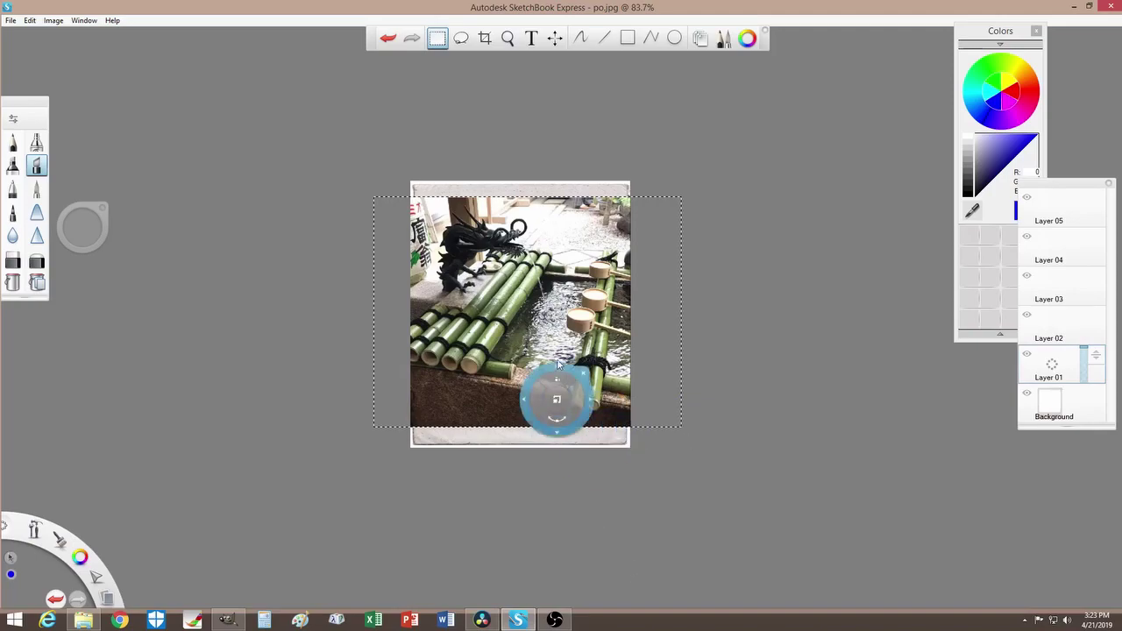
{"action": "left_click_drag", "start_coordinate": [481, 353], "coordinate": [504, 350]}
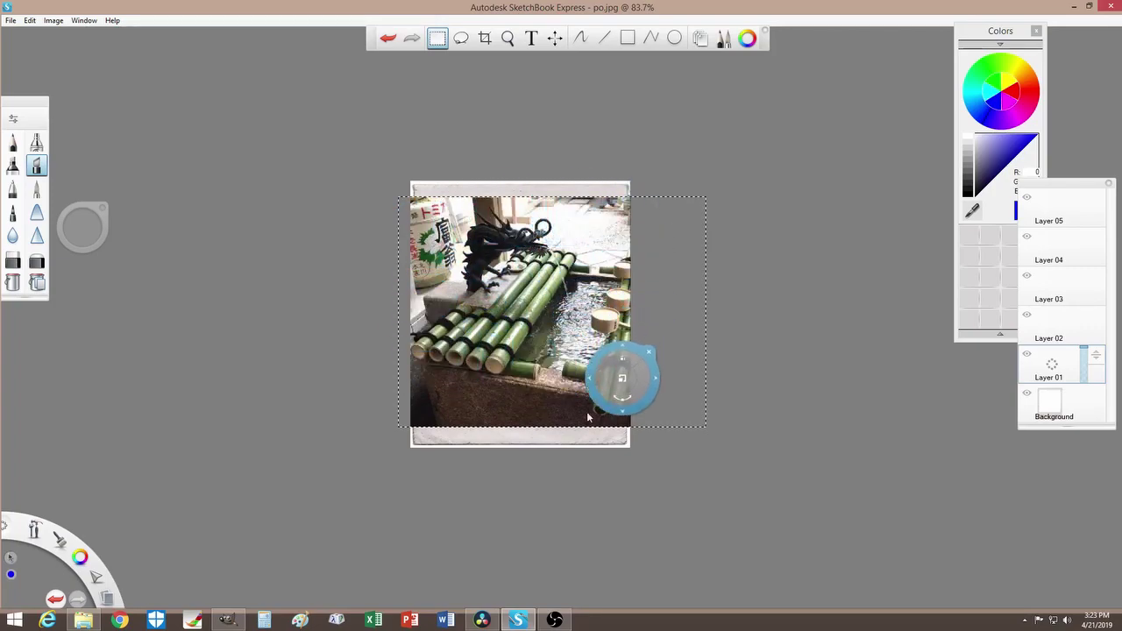
{"action": "left_click", "coordinate": [751, 308]}
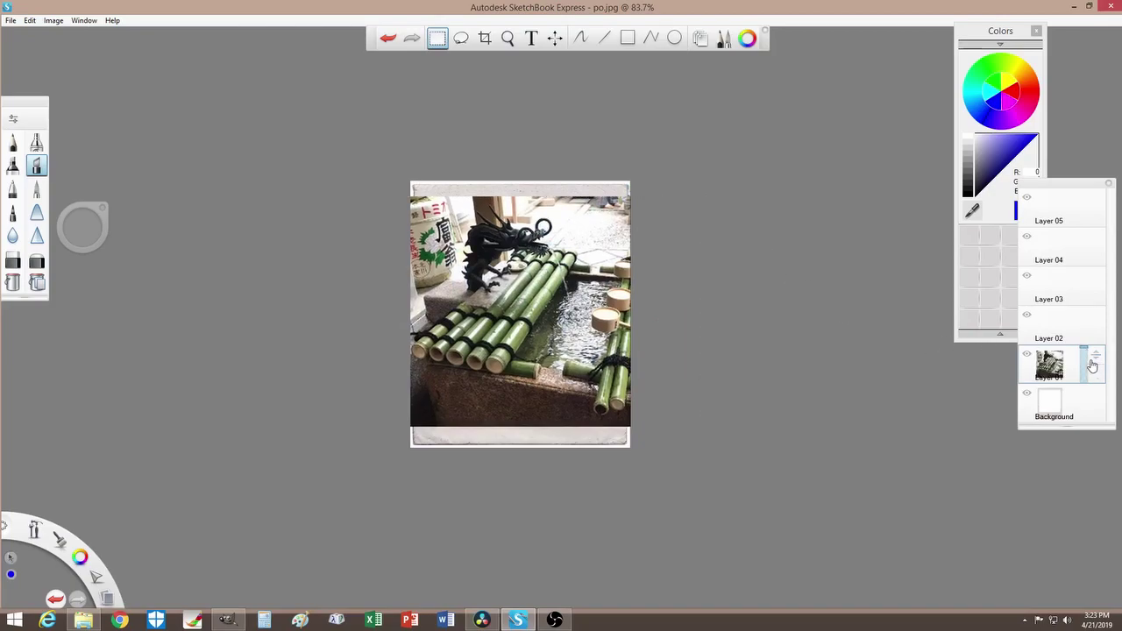
Lower Layer 01's opacity so the frame's edges show through the photo, and undo the stray blue brush stroke
{"action": "mouse_move", "coordinate": [1092, 365]}
{"action": "left_mouse_down"}
{"action": "mouse_move", "coordinate": [1083, 351]}
{"action": "mouse_move", "coordinate": [1086, 375]}
{"action": "mouse_move", "coordinate": [1087, 362]}
{"action": "left_mouse_up"}
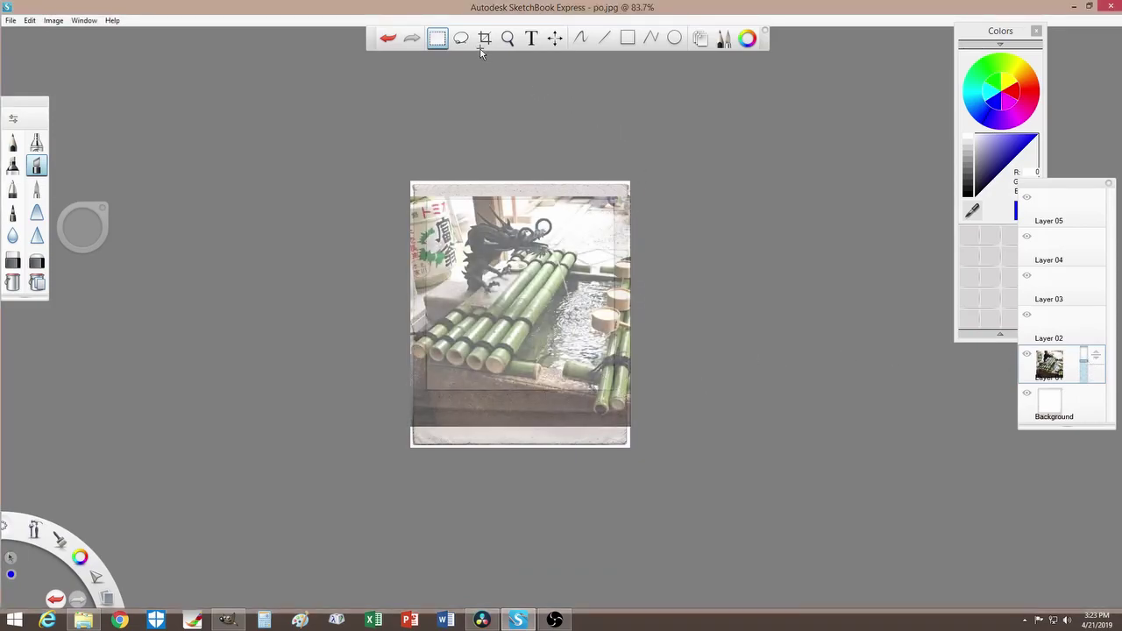
{"action": "left_click", "coordinate": [441, 40]}
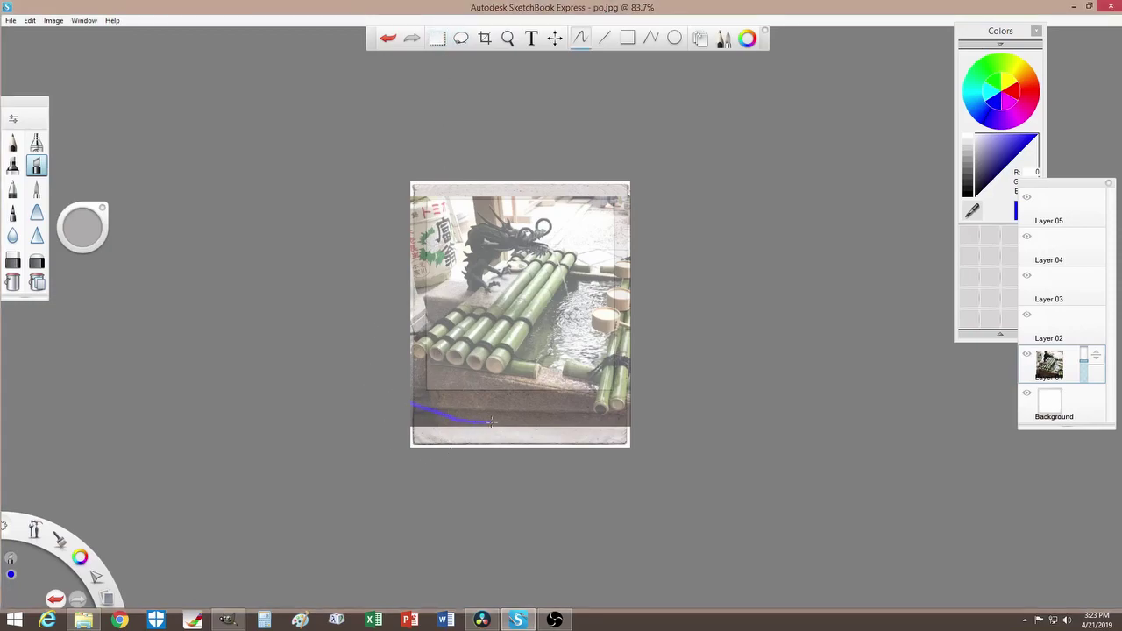
{"action": "key", "text": "ctrl+z"}
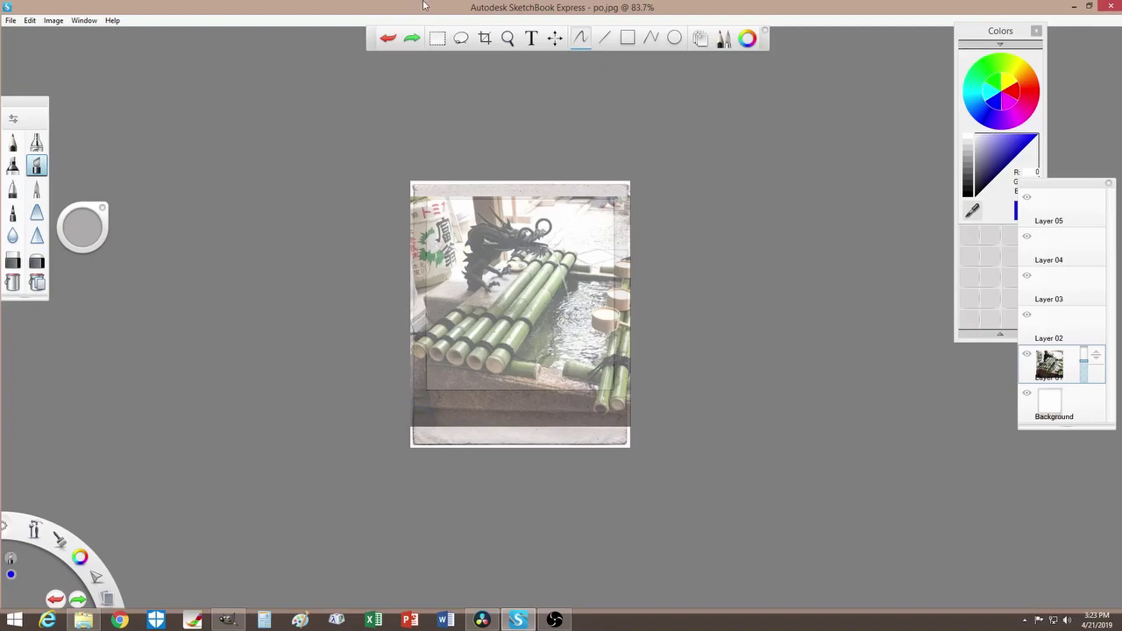
Delete the strips of the photo that extend past the frame's opening, using rectangular selections along its edges
{"action": "left_click", "coordinate": [437, 38]}
{"action": "left_click_drag", "start_coordinate": [385, 391], "coordinate": [658, 469]}
{"action": "key", "text": "Delete"}
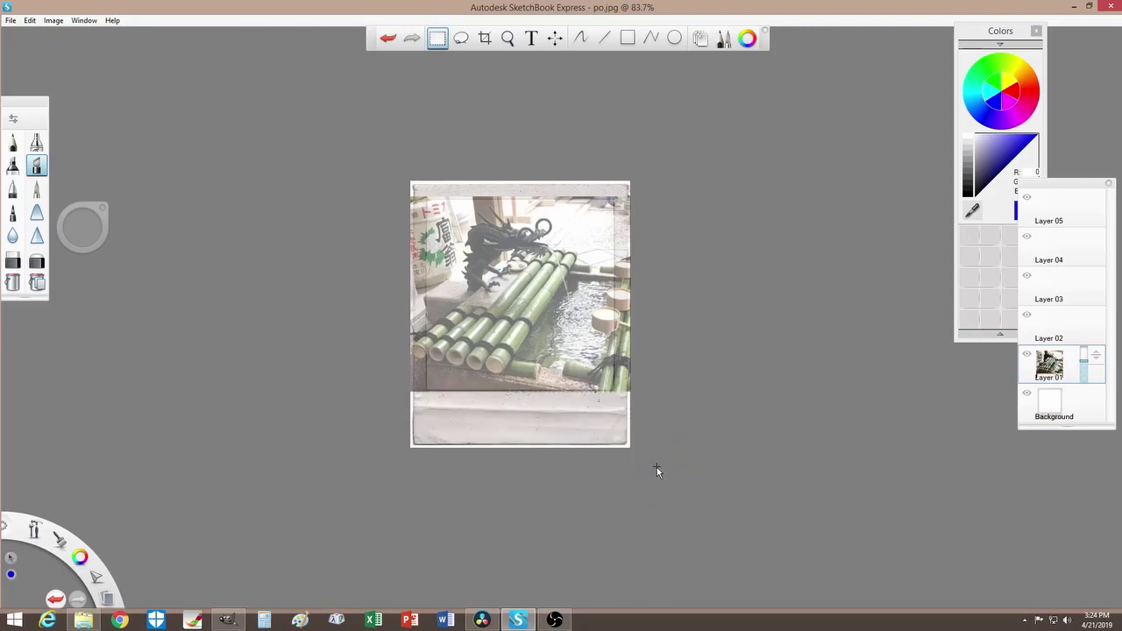
{"action": "left_click_drag", "start_coordinate": [631, 180], "coordinate": [618, 413]}
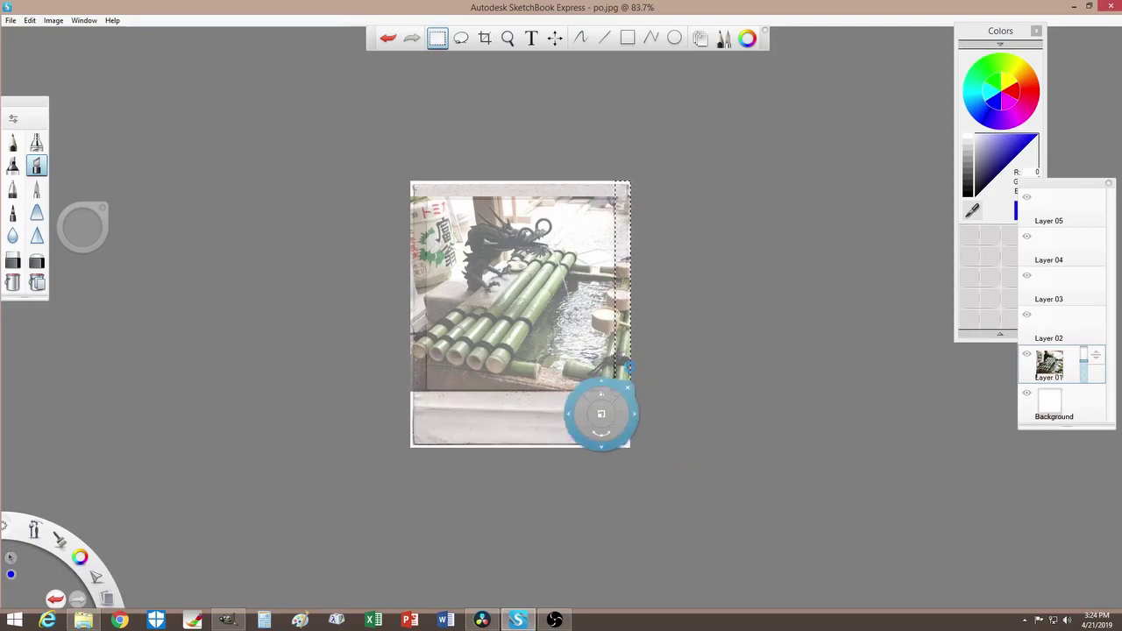
{"action": "key", "text": "Delete"}
{"action": "left_click_drag", "start_coordinate": [618, 176], "coordinate": [426, 411]}
{"action": "key", "text": "Delete"}
{"action": "key", "text": "Delete"}
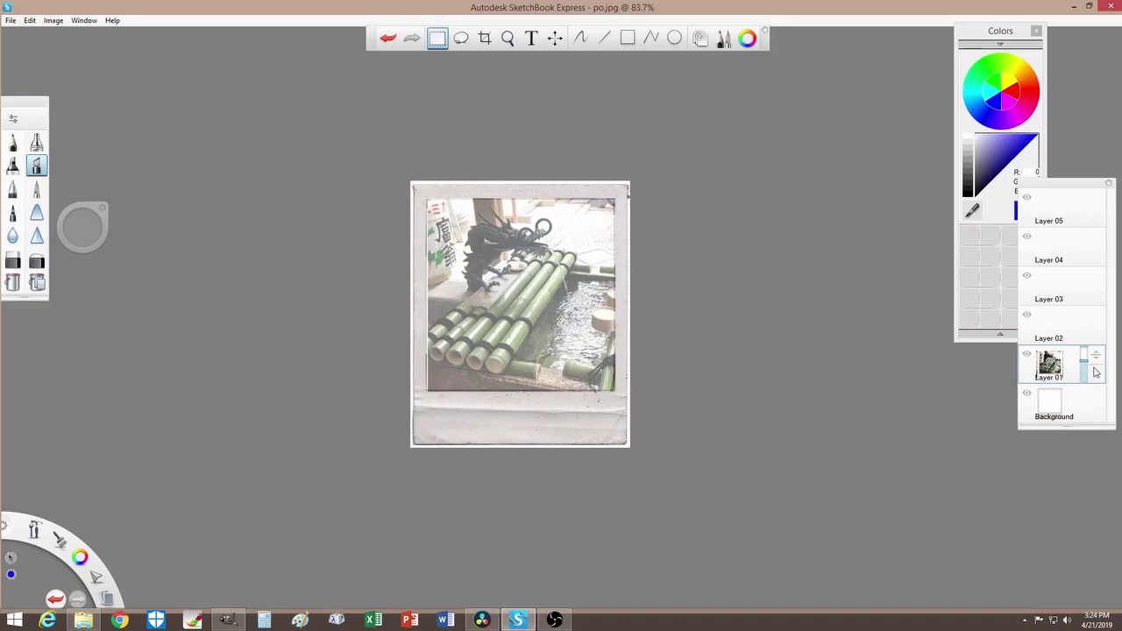
Raise Layer 01 back to full opacity and select the whole Polaroid picture, undoing the stray blue brush stroke
{"action": "left_click_drag", "start_coordinate": [1090, 367], "coordinate": [1088, 328]}
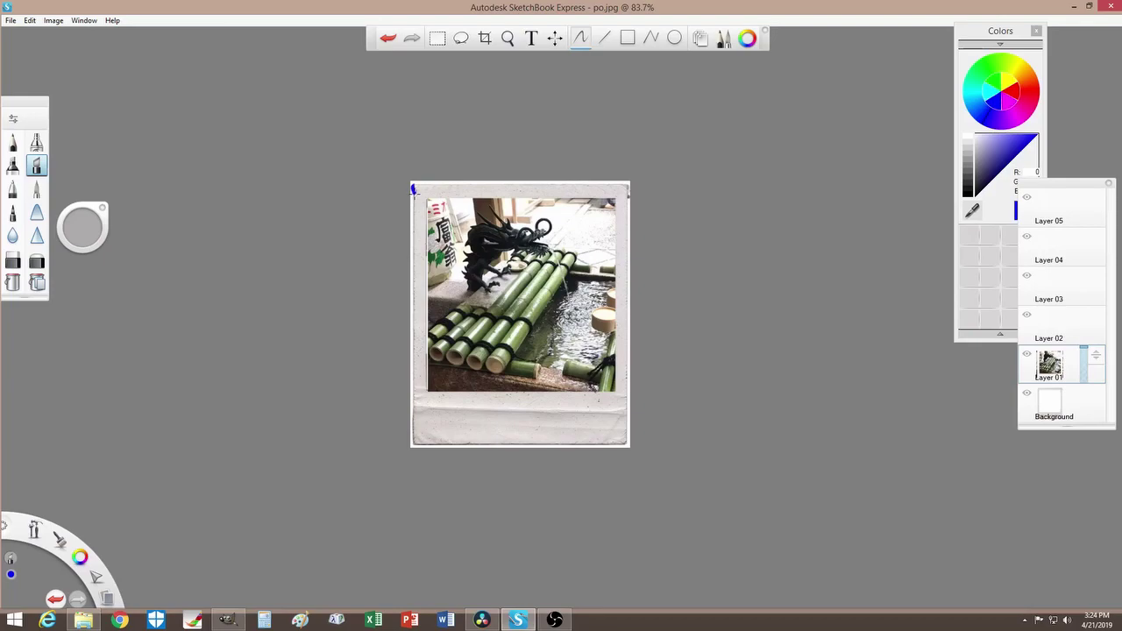
{"action": "key", "text": "ctrl+z"}
{"action": "left_click", "coordinate": [437, 40]}
{"action": "left_click_drag", "start_coordinate": [413, 186], "coordinate": [628, 452]}
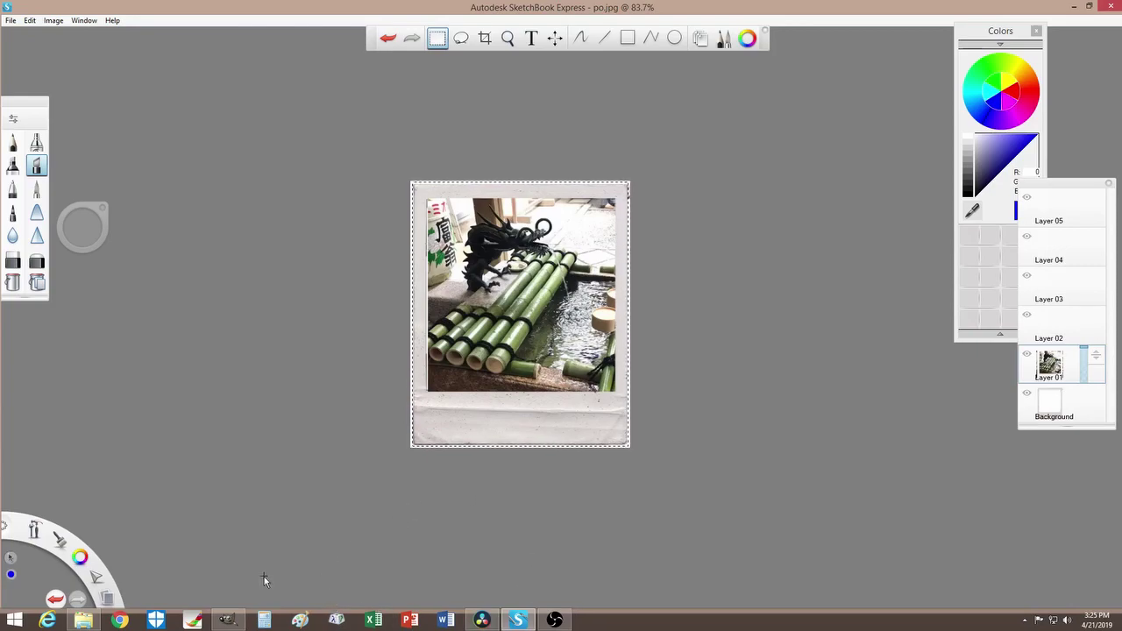
Switch to GIMP and create a new 1280 × 720 px image filled with transparency
{"action": "left_click", "coordinate": [229, 621]}
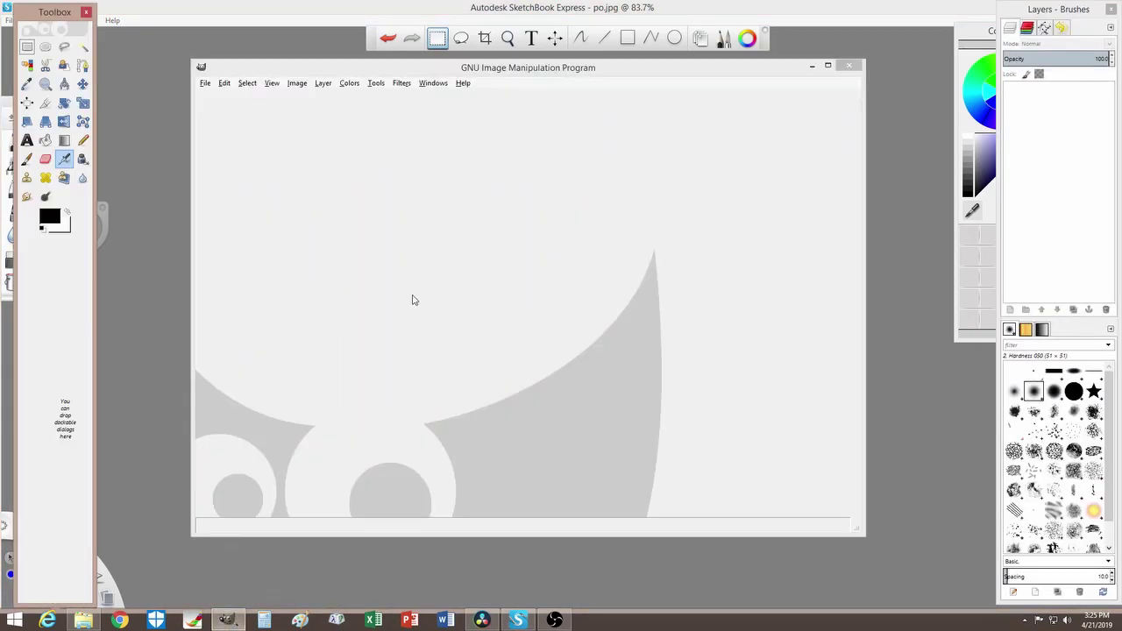
{"action": "left_click", "coordinate": [205, 83]}
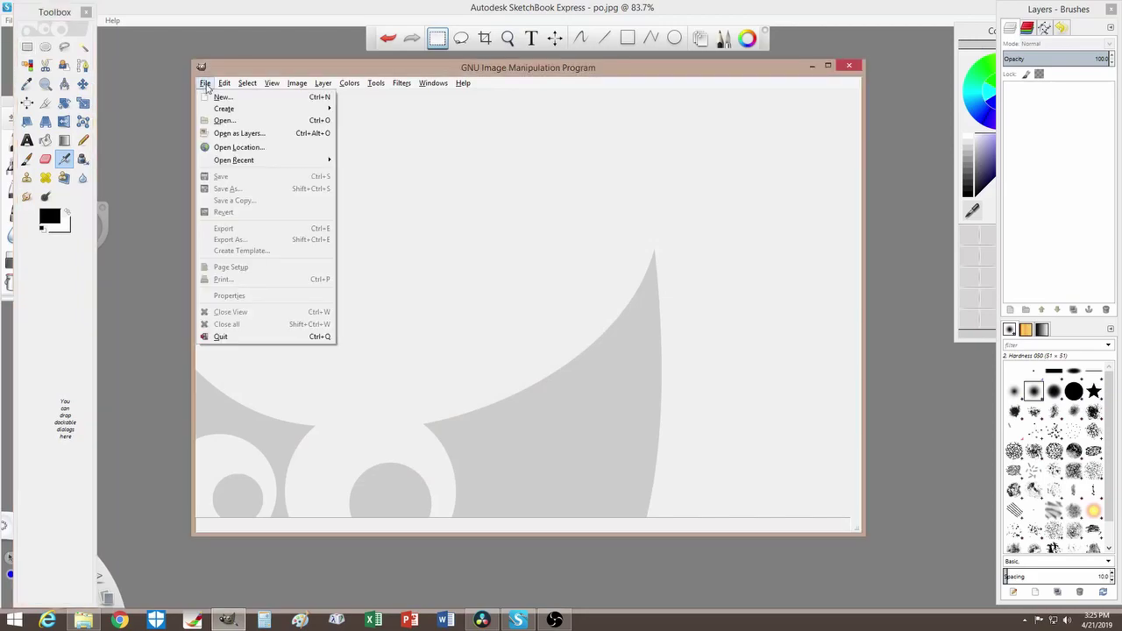
{"action": "left_click", "coordinate": [221, 97]}
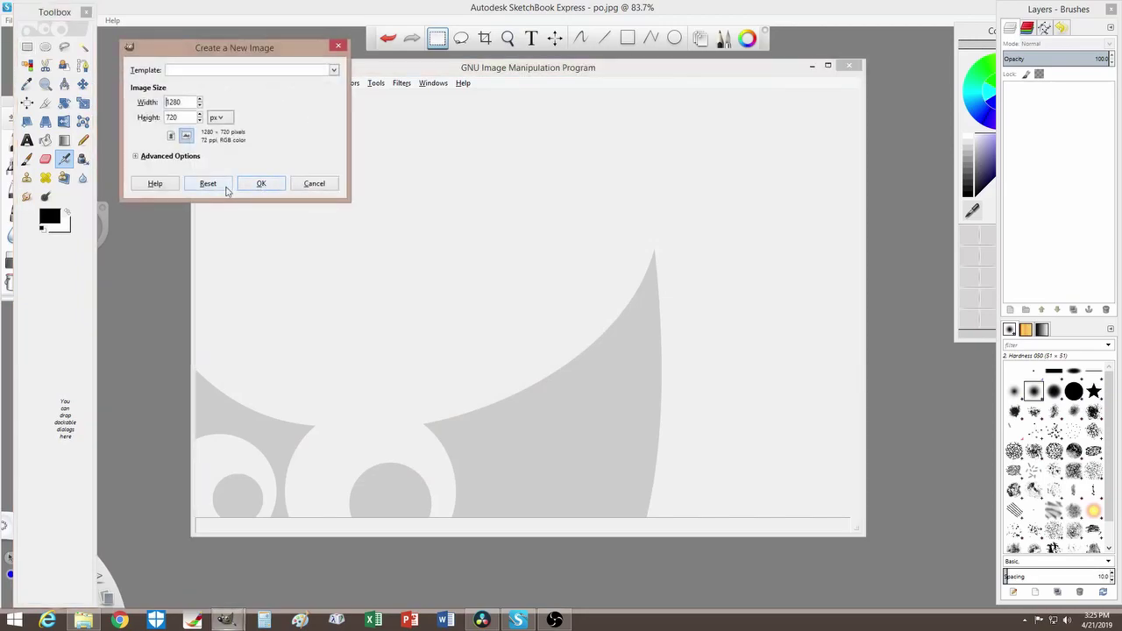
{"action": "left_click", "coordinate": [160, 157]}
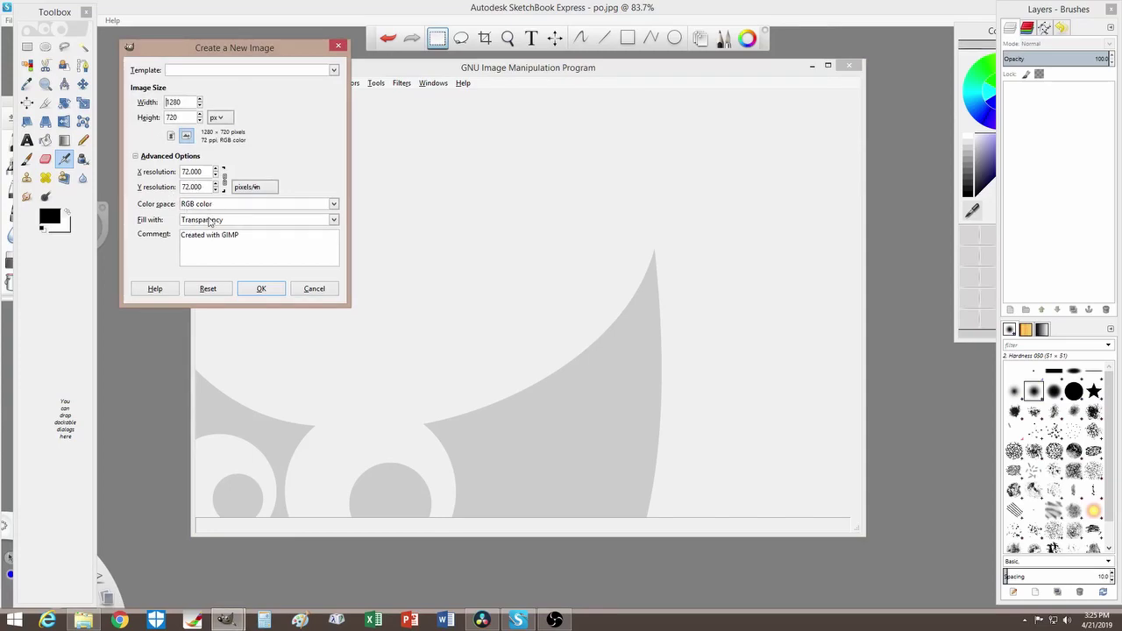
{"action": "left_click", "coordinate": [208, 221]}
{"action": "left_click", "coordinate": [201, 226]}
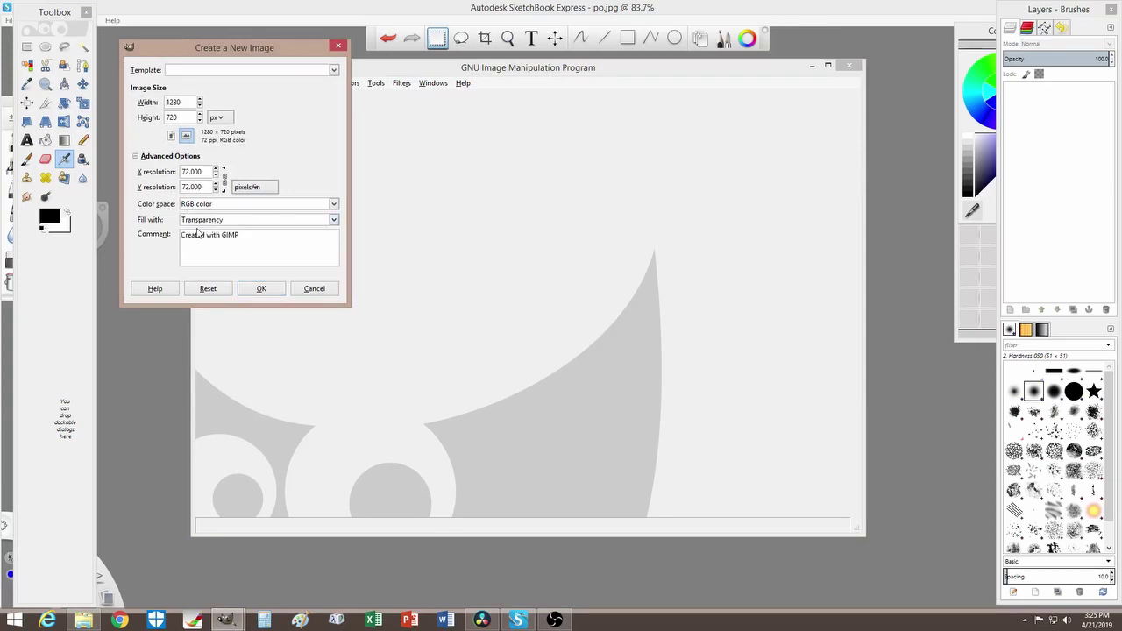
{"action": "left_click", "coordinate": [260, 290]}
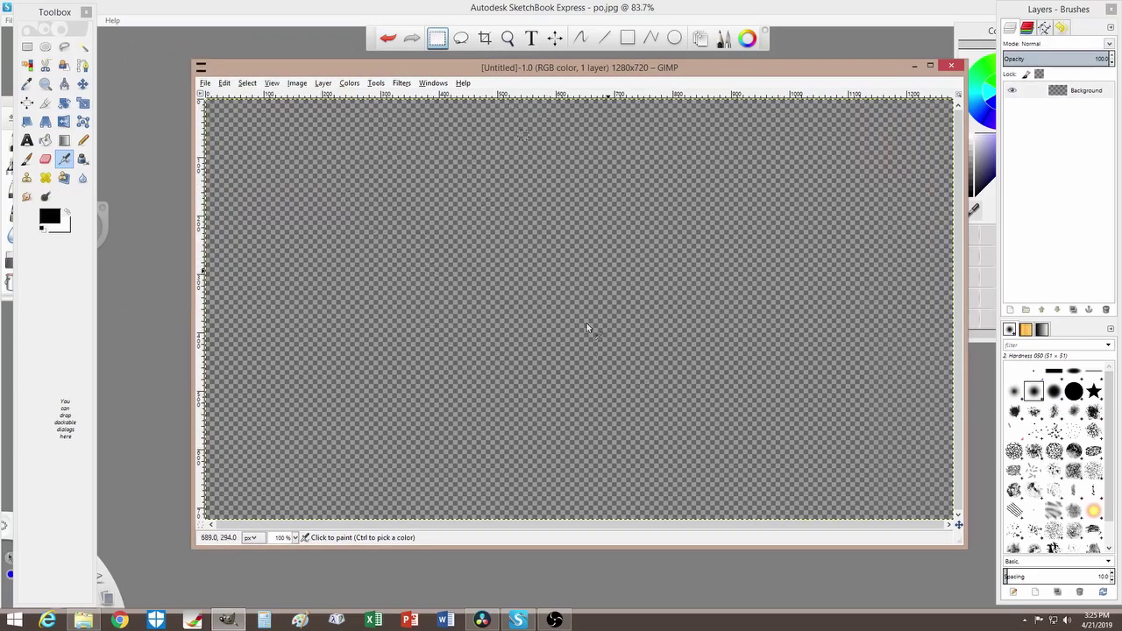
Try to paste the copied selection into the new transparent image and undo the paste
{"action": "key", "text": "ctrl"}
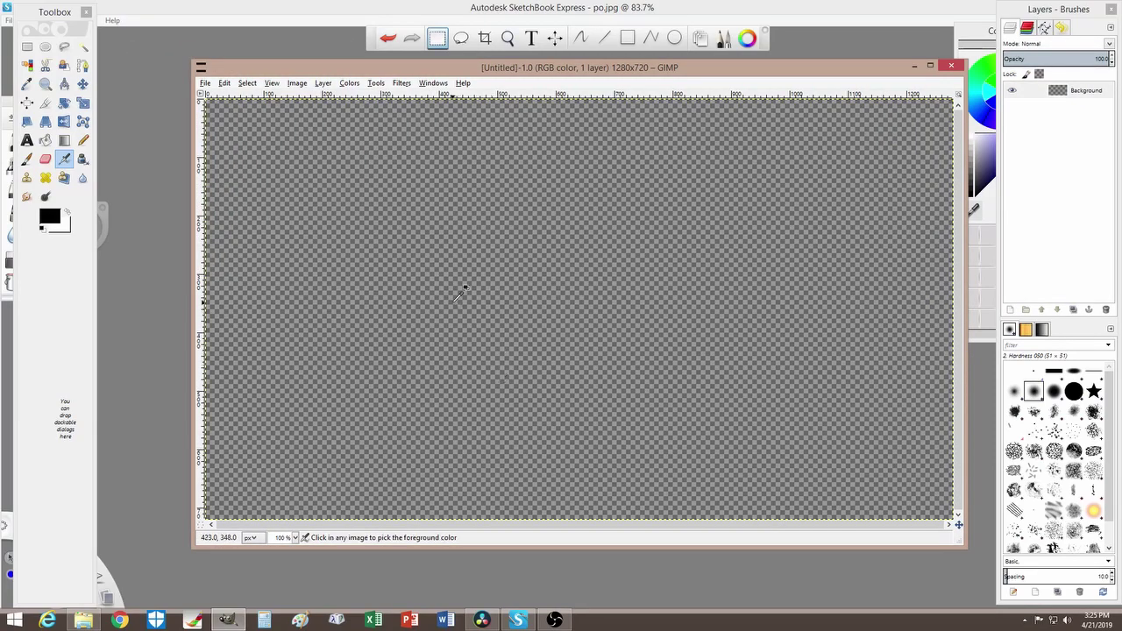
{"action": "key", "text": "ctrl+v"}
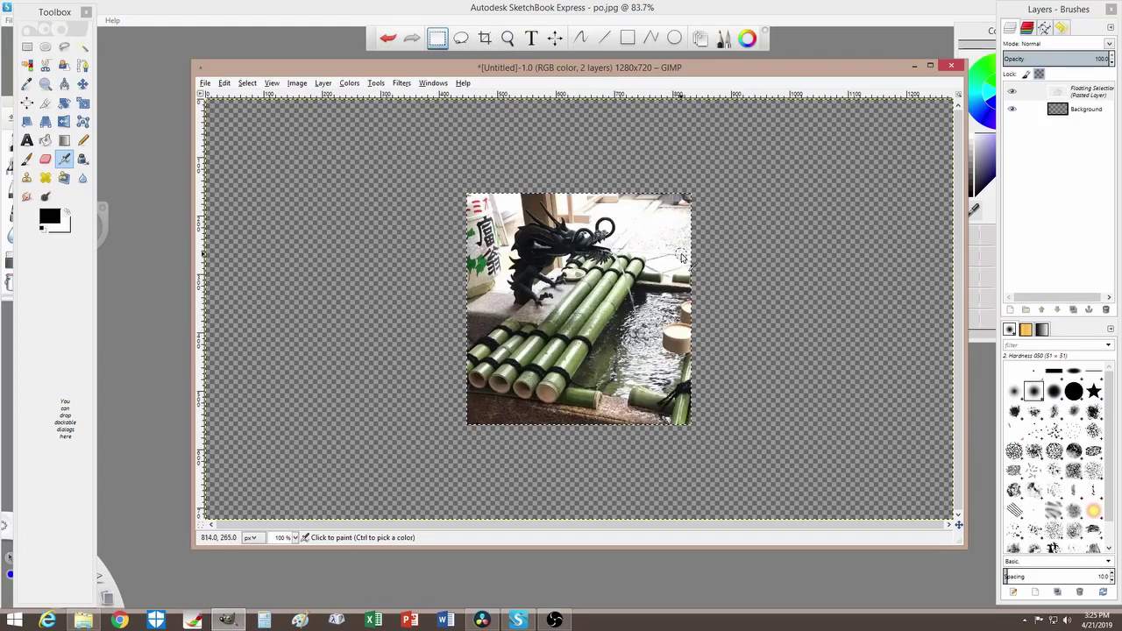
{"action": "key", "text": "ctrl+z"}
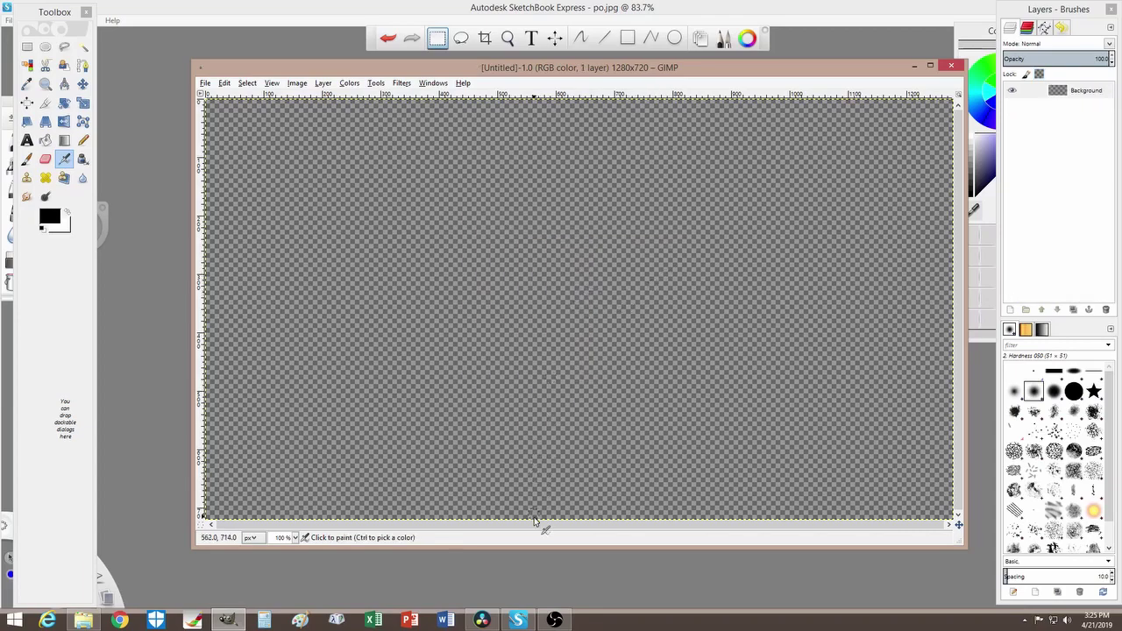
Switch back to SketchBook Express and save the Polaroid picture to the Desktop as a PNG file named dragon
{"action": "left_click", "coordinate": [517, 620]}
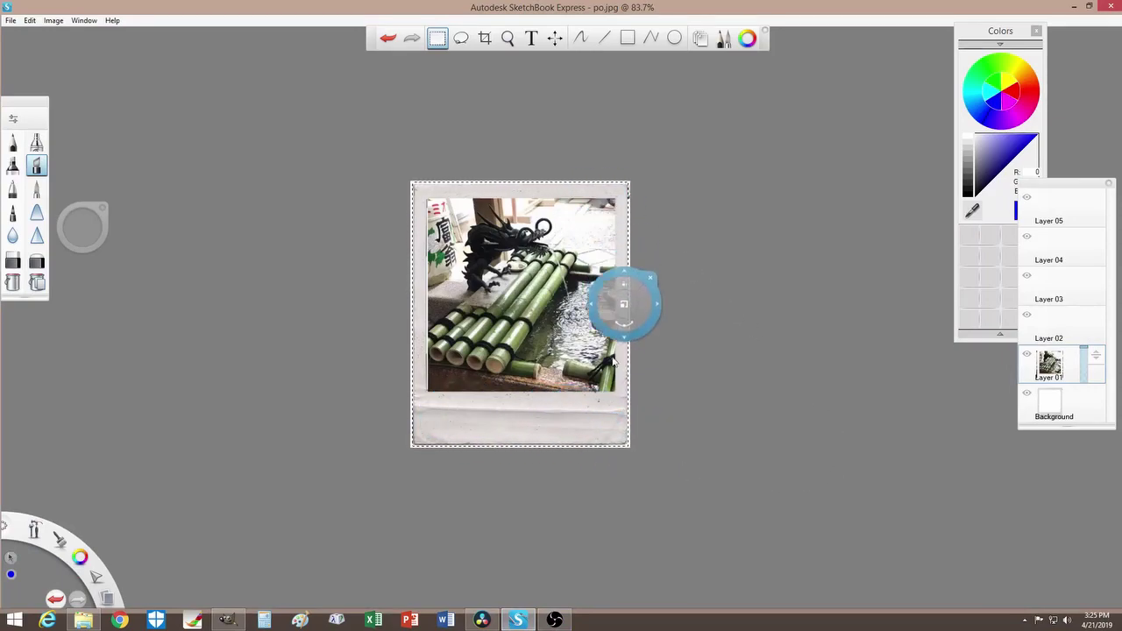
{"action": "left_click", "coordinate": [10, 20]}
{"action": "left_click", "coordinate": [35, 89]}
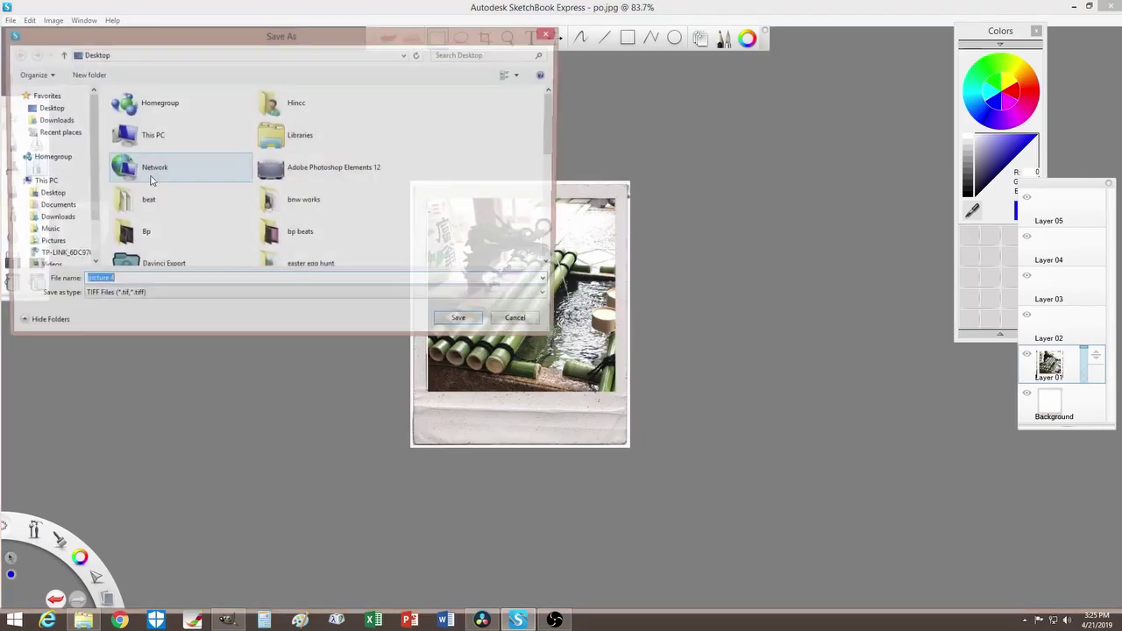
{"action": "left_click", "coordinate": [48, 193]}
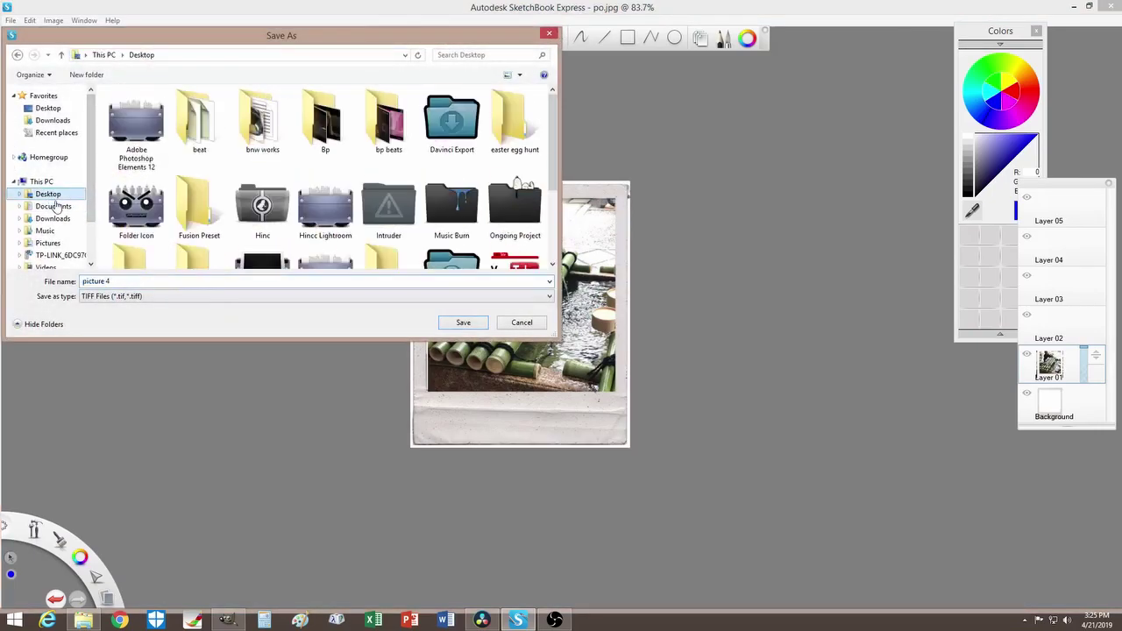
{"action": "left_click", "coordinate": [118, 280]}
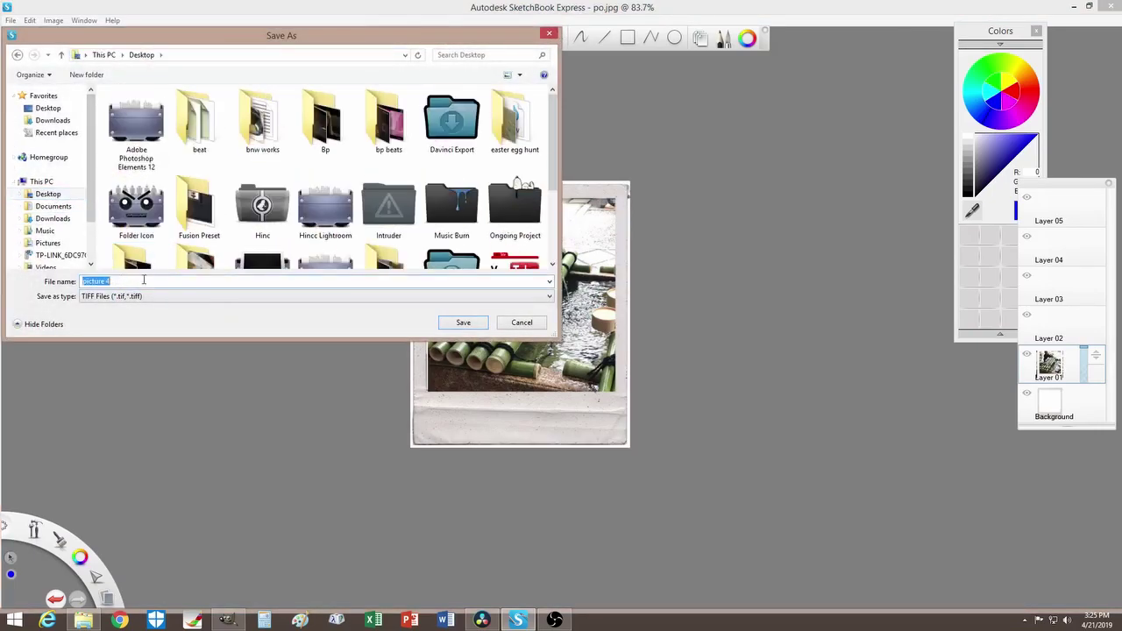
{"action": "type", "text": "dragon"}
{"action": "left_click", "coordinate": [140, 296]}
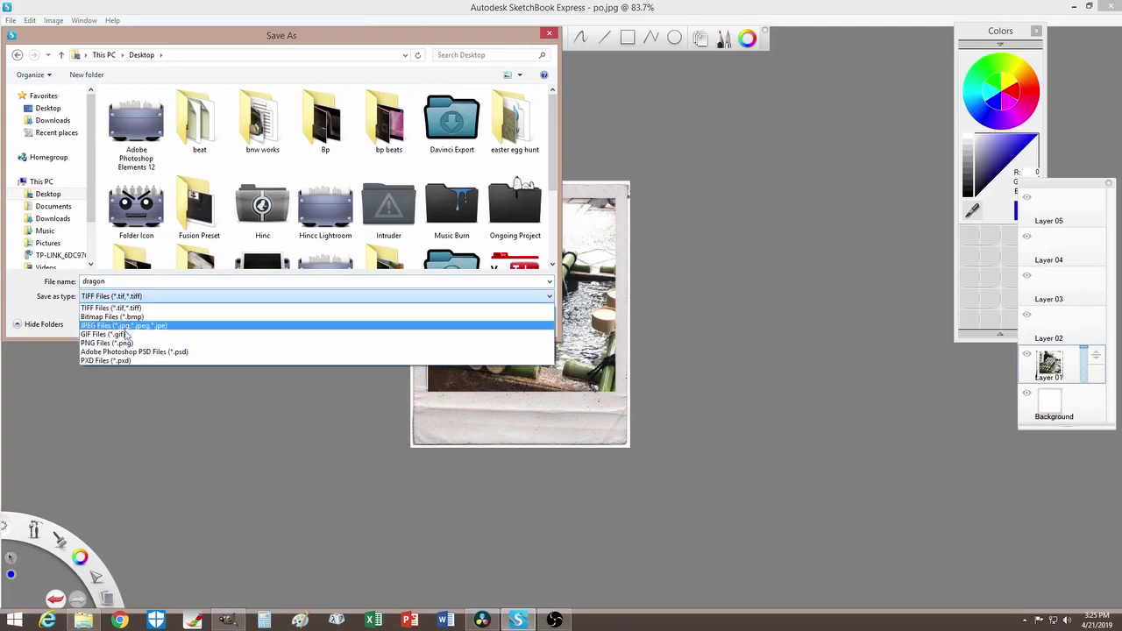
{"action": "left_click", "coordinate": [213, 352]}
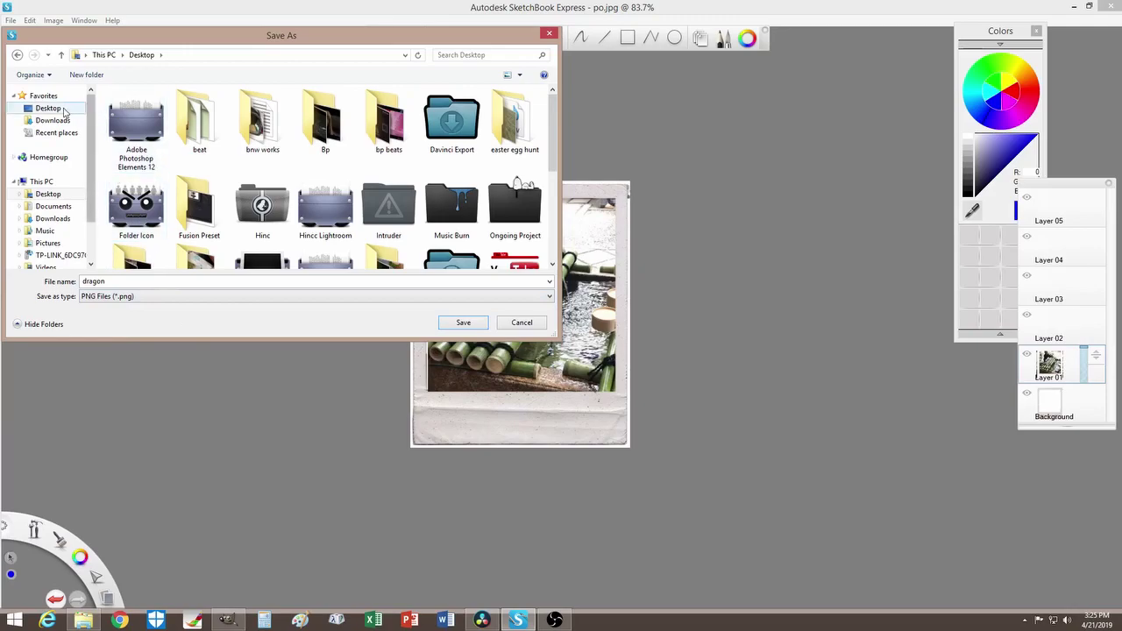
{"action": "left_click", "coordinate": [464, 323]}
{"action": "left_click", "coordinate": [584, 355]}
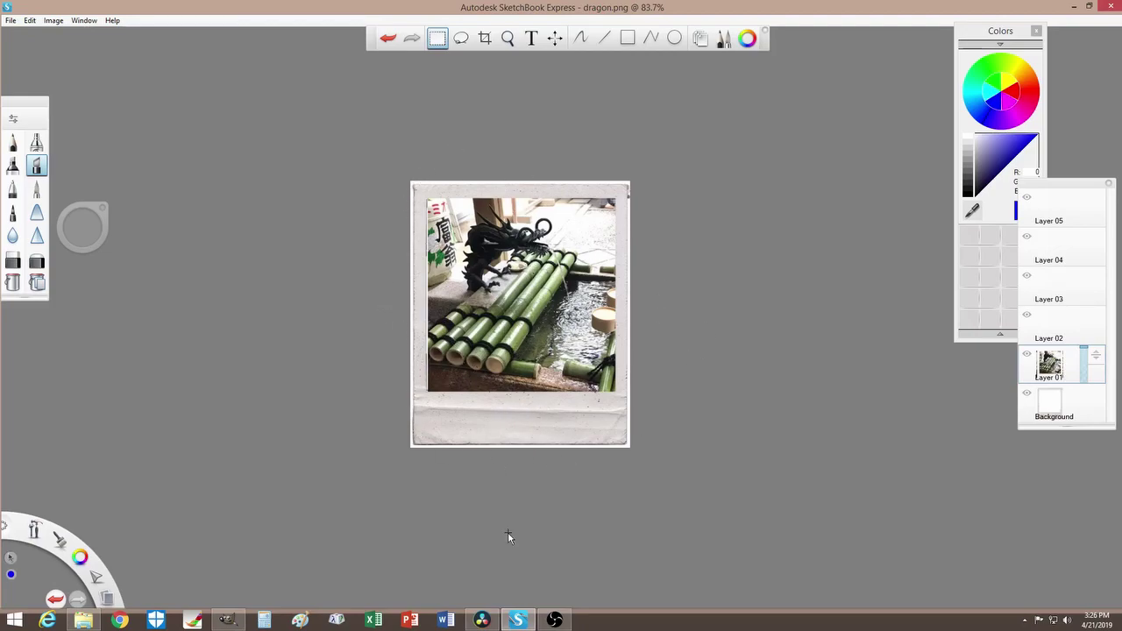
Open the flattened dragon PNG from the Desktop in SketchBook Express
{"action": "left_click", "coordinate": [10, 20]}
{"action": "left_click", "coordinate": [34, 47]}
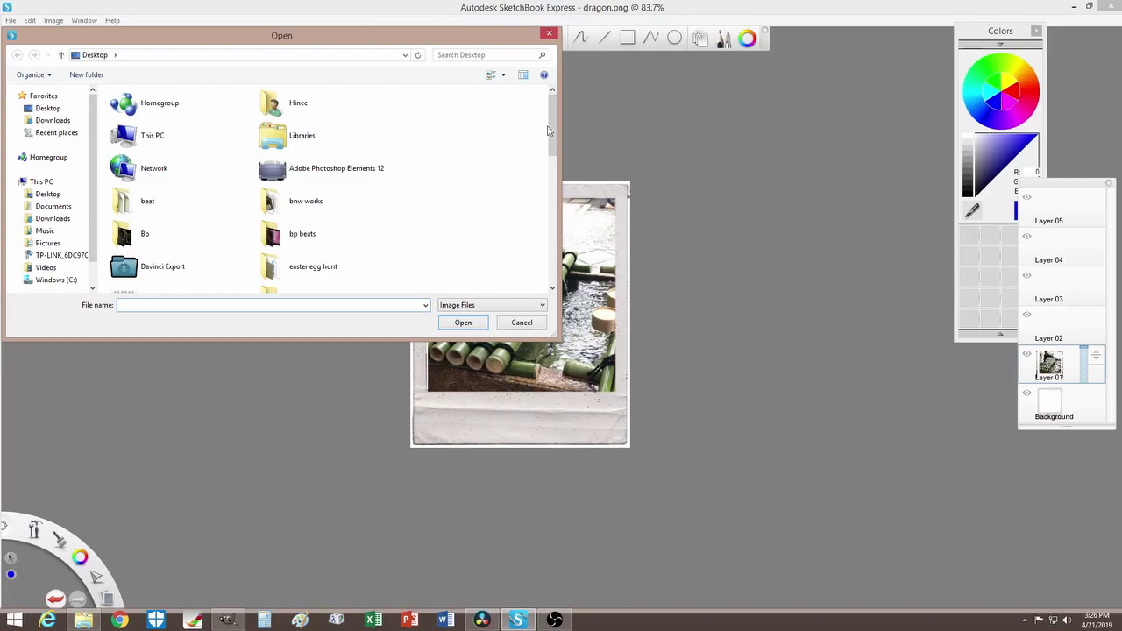
{"action": "left_click_drag", "start_coordinate": [548, 130], "coordinate": [544, 267]}
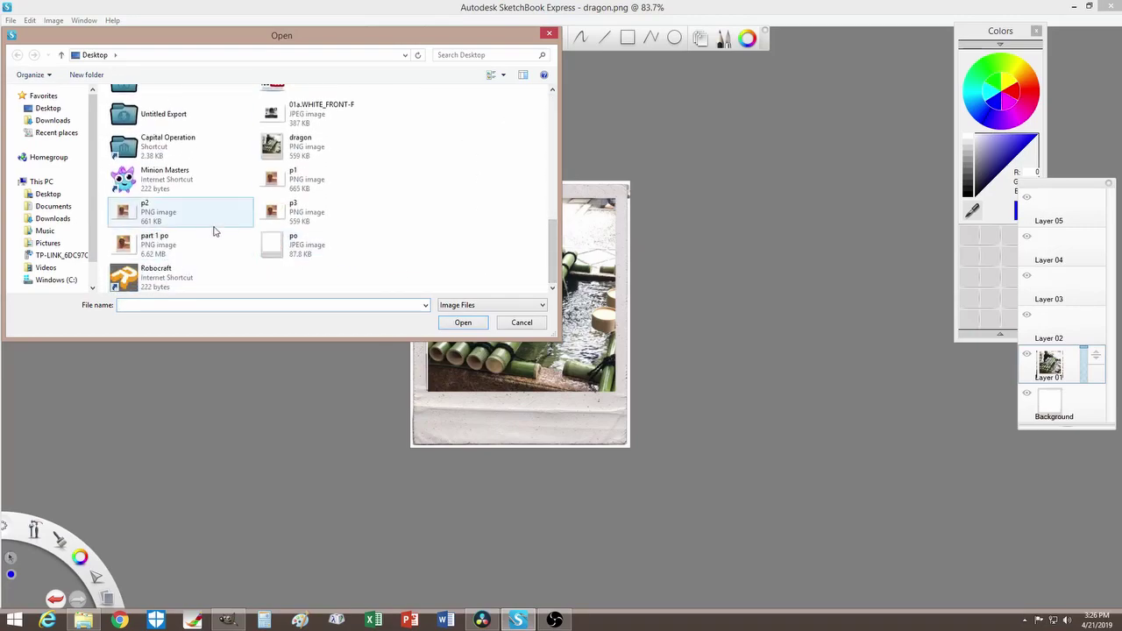
{"action": "left_click", "coordinate": [298, 143]}
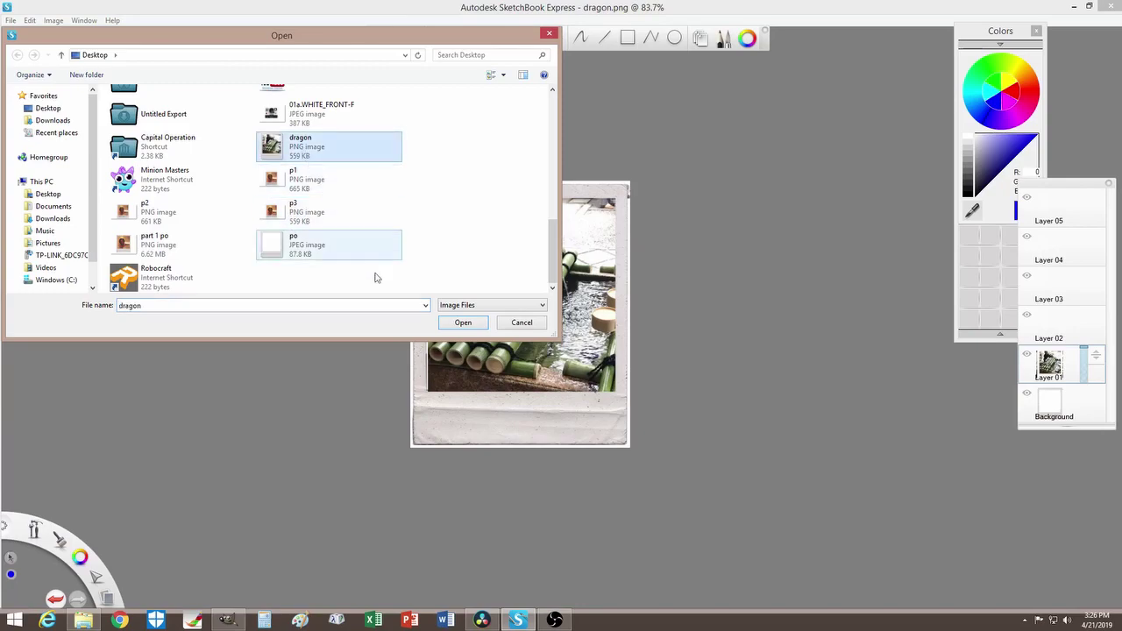
{"action": "left_click", "coordinate": [451, 328]}
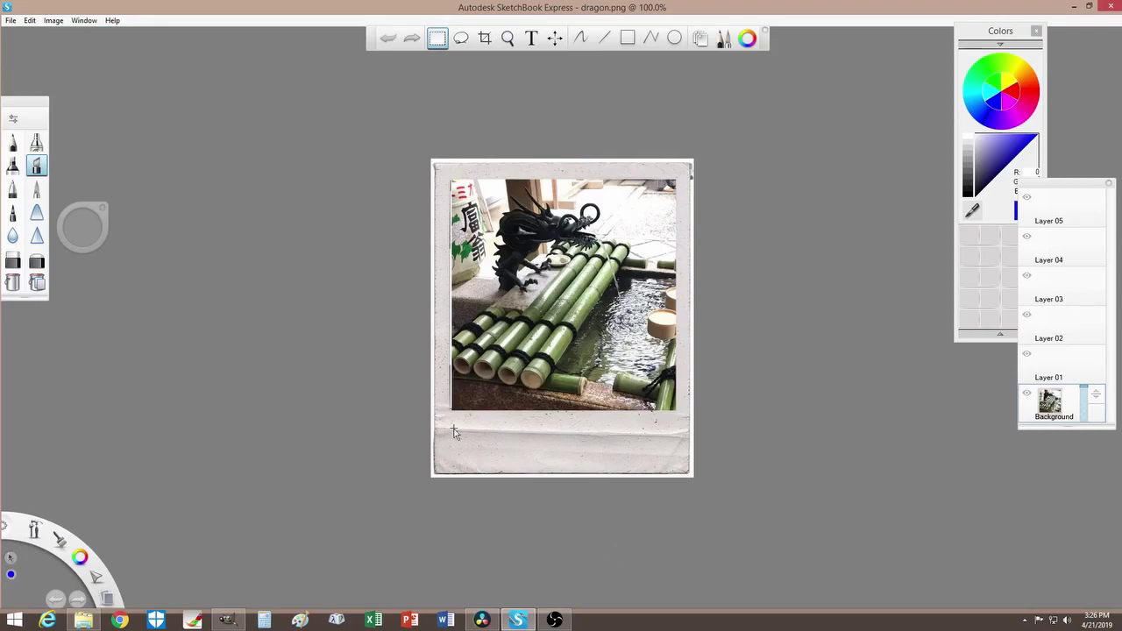
Copy the entire flattened Polaroid picture and paste it into the transparent image in GIMP
{"action": "key", "text": "ctrl+a"}
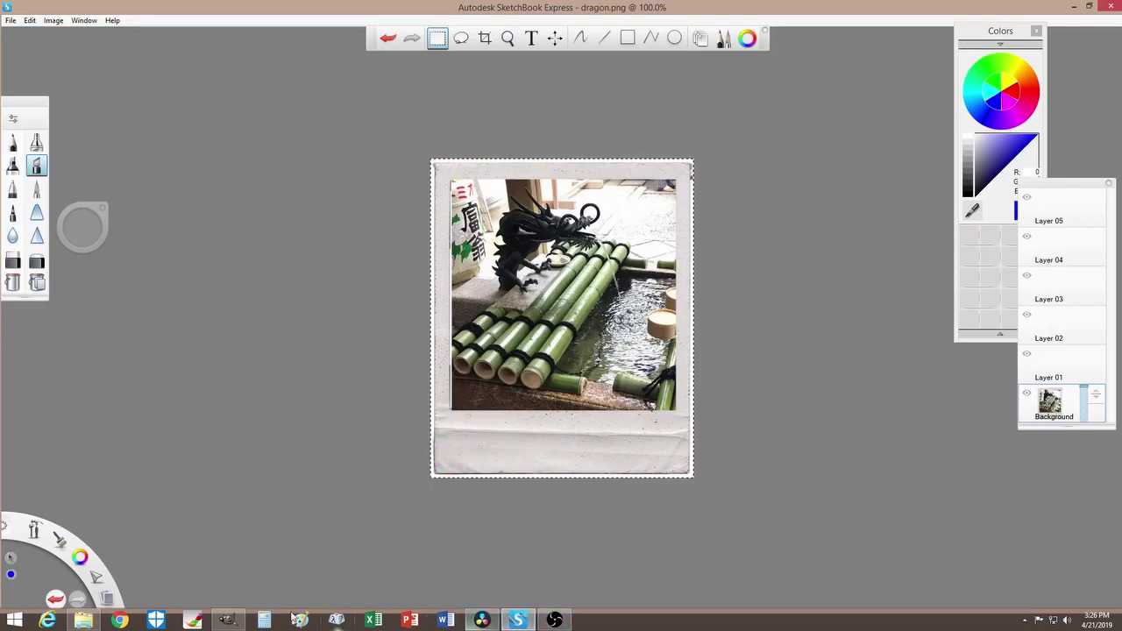
{"action": "left_click", "coordinate": [227, 620]}
{"action": "key", "text": "ctrl+v"}
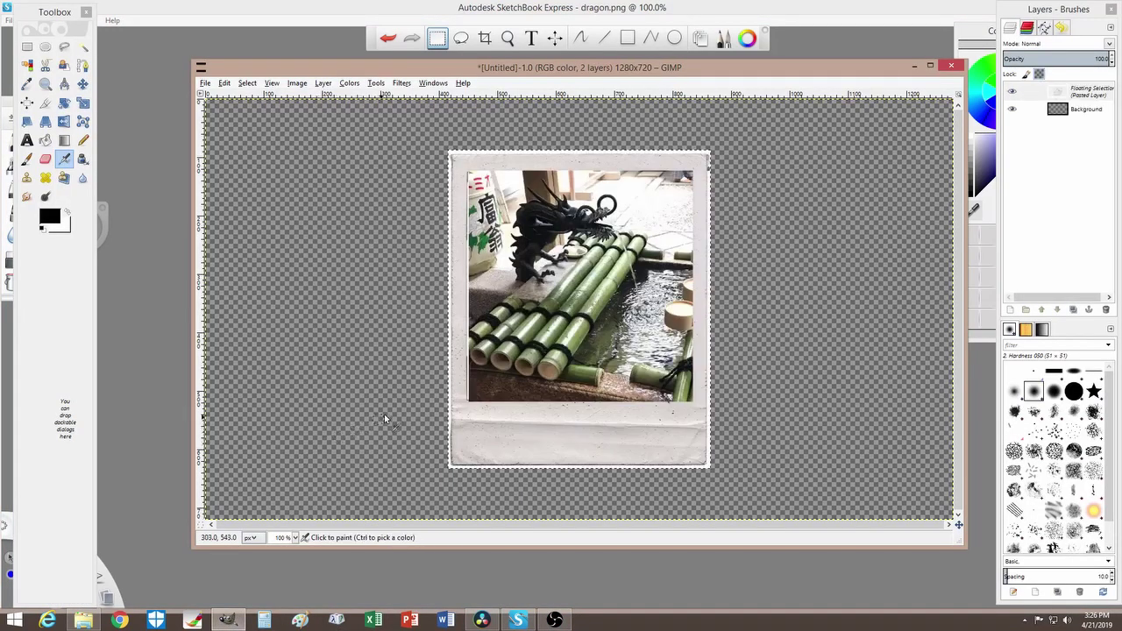
Anchor the pasted Polaroid and remove the white border around its frame with the Fuzzy Select tool
{"action": "left_click", "coordinate": [394, 189]}
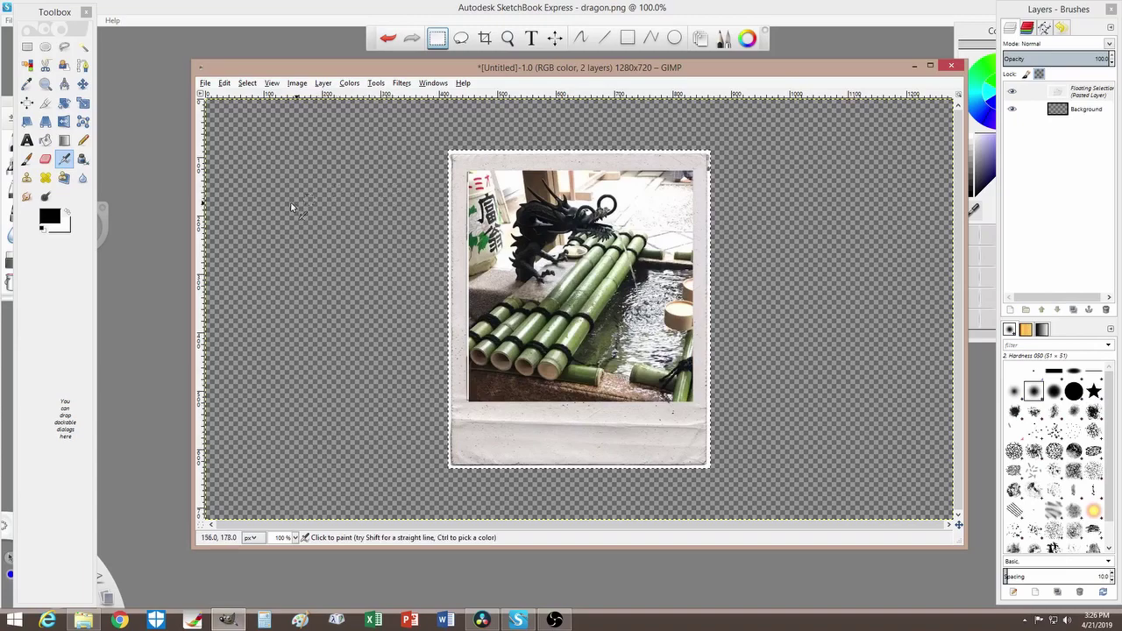
{"action": "left_click", "coordinate": [83, 47]}
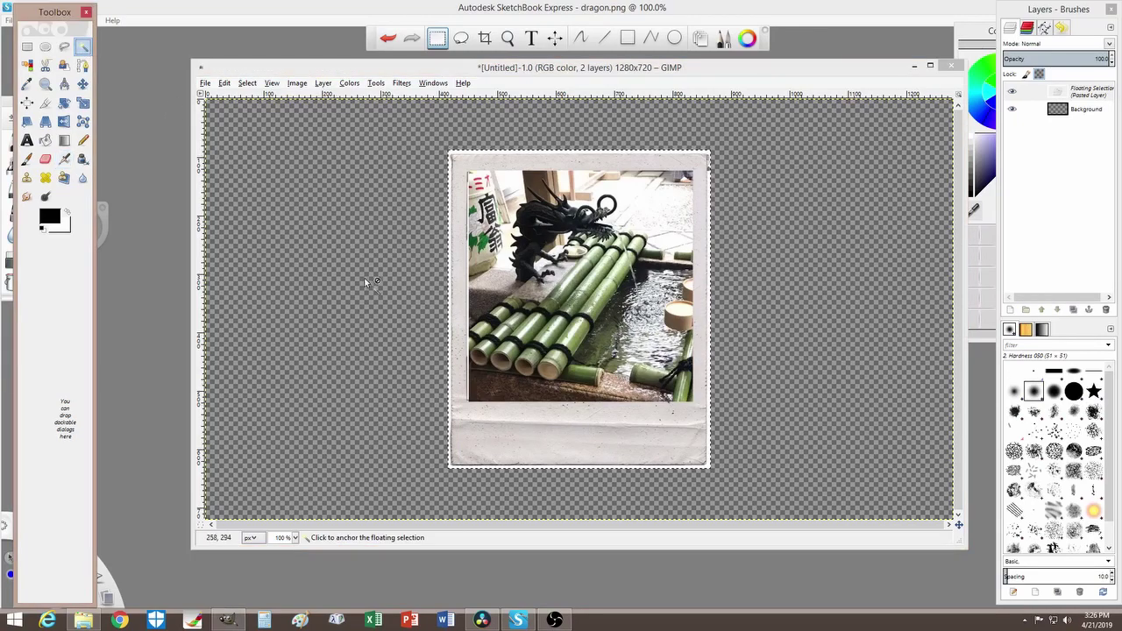
{"action": "left_click", "coordinate": [450, 465]}
{"action": "left_click", "coordinate": [440, 456]}
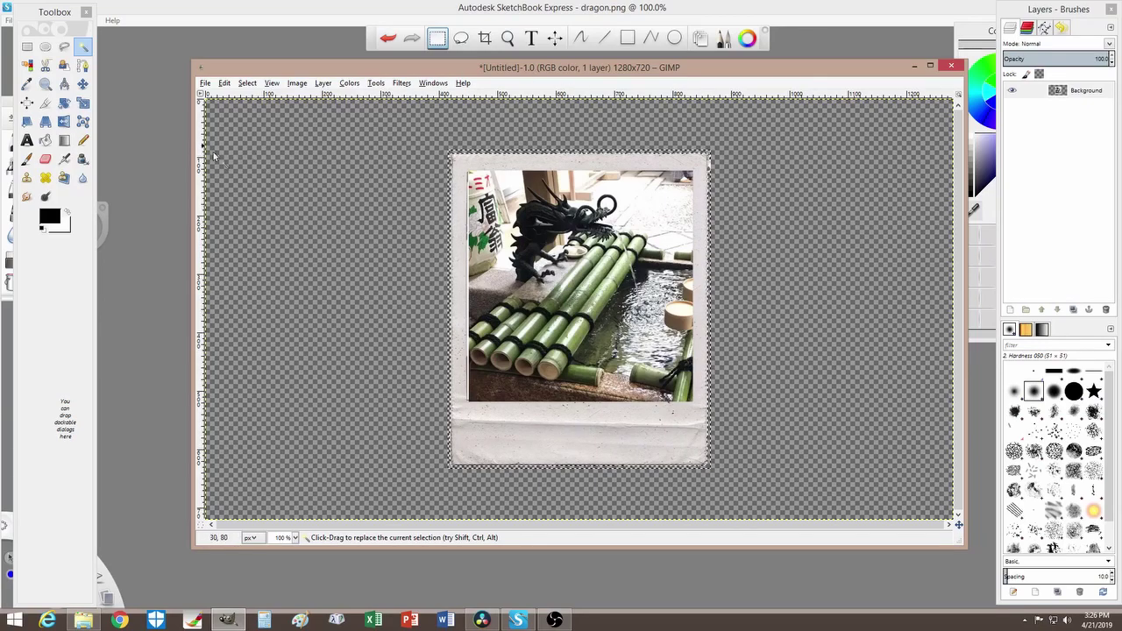
Export the image to the Desktop as draong1.png with the offered PNG options, and close it while discarding the unsaved changes
{"action": "left_click", "coordinate": [205, 83]}
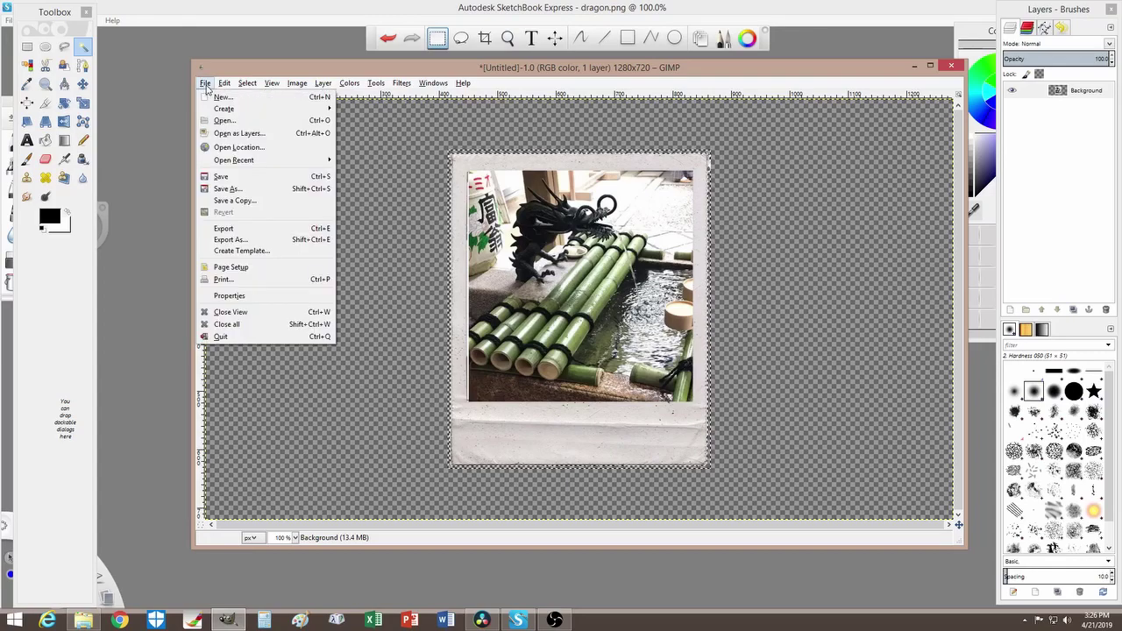
{"action": "left_click", "coordinate": [230, 239]}
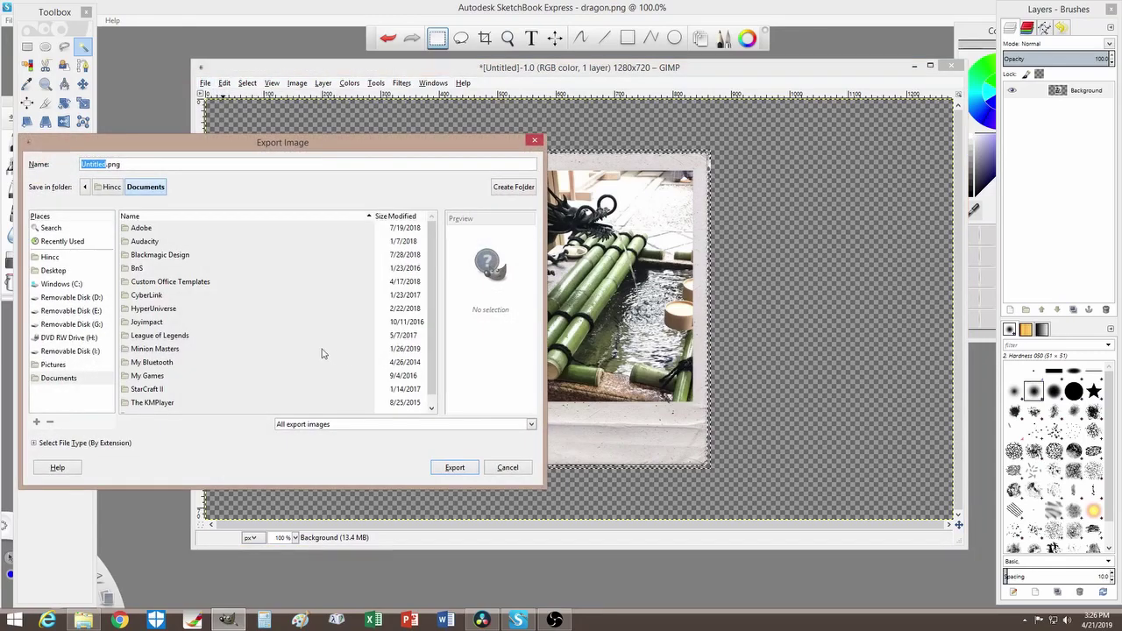
{"action": "left_click", "coordinate": [58, 271]}
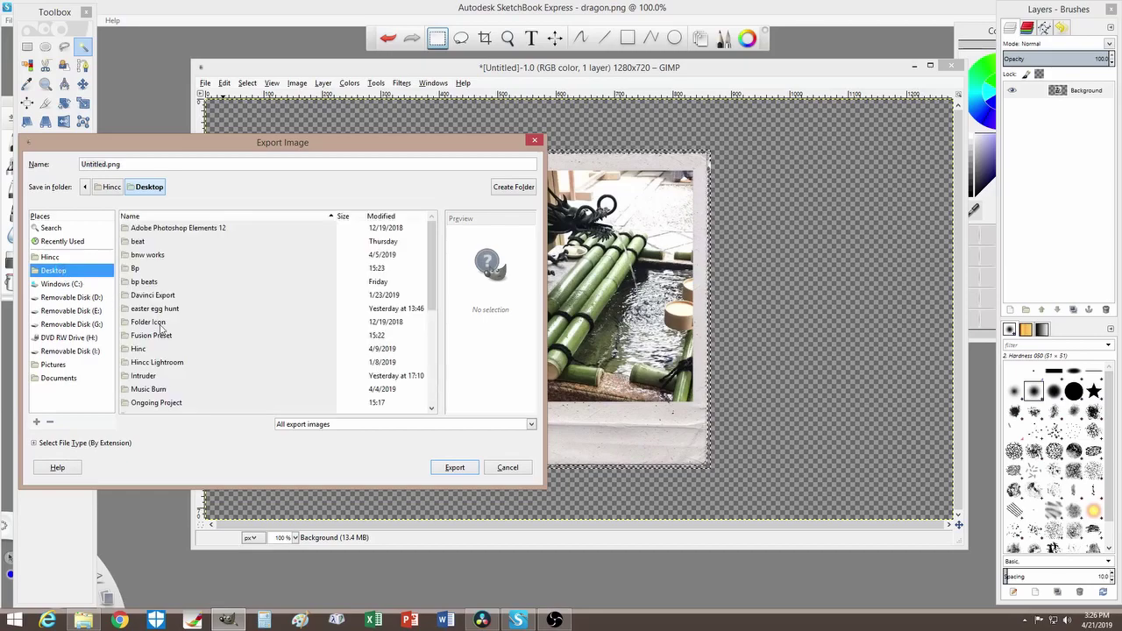
{"action": "left_click", "coordinate": [106, 163]}
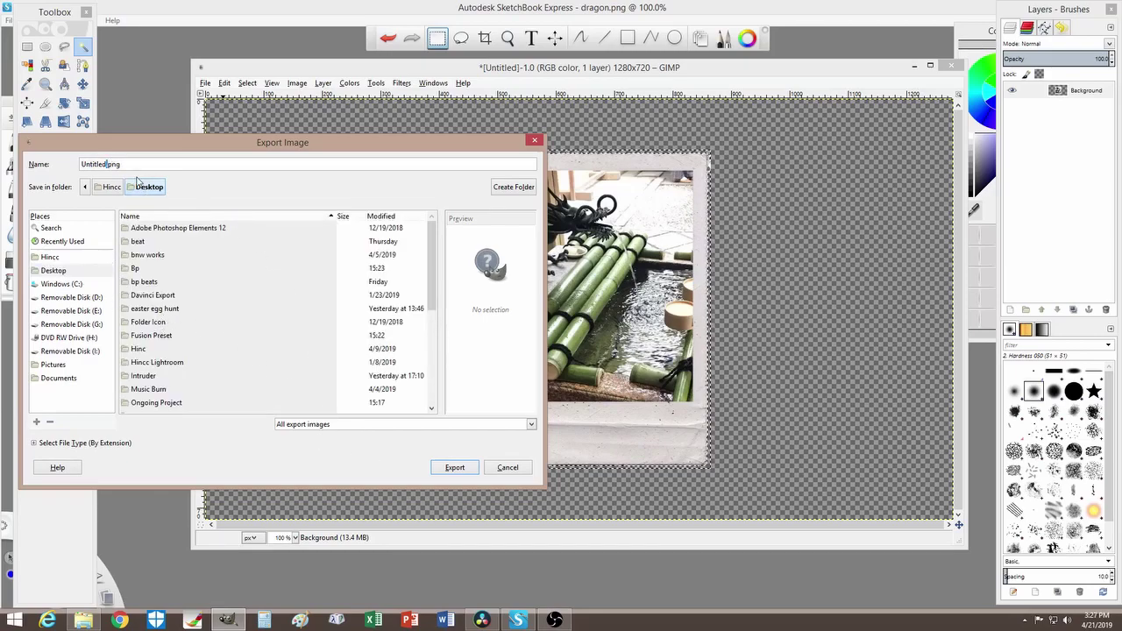
{"action": "key", "text": "BackSpace"}
{"action": "key", "text": "BackSpace"}
{"action": "key", "text": "BackSpace"}
{"action": "key", "text": "BackSpace"}
{"action": "key", "text": "BackSpace"}
{"action": "type", "text": "draong1"}
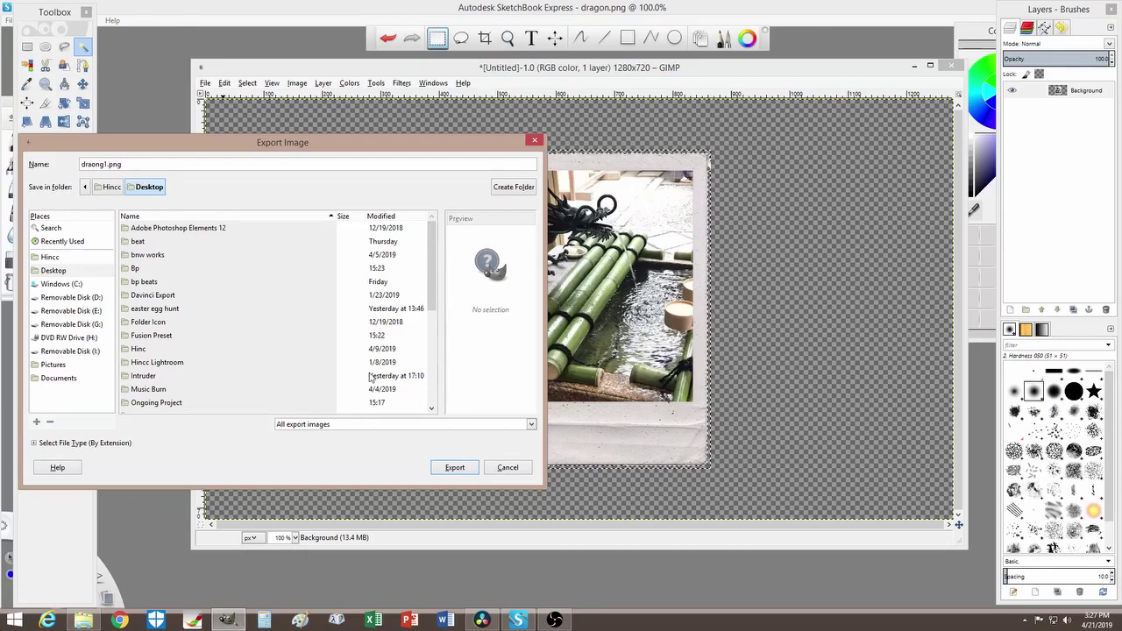
{"action": "left_click", "coordinate": [455, 469]}
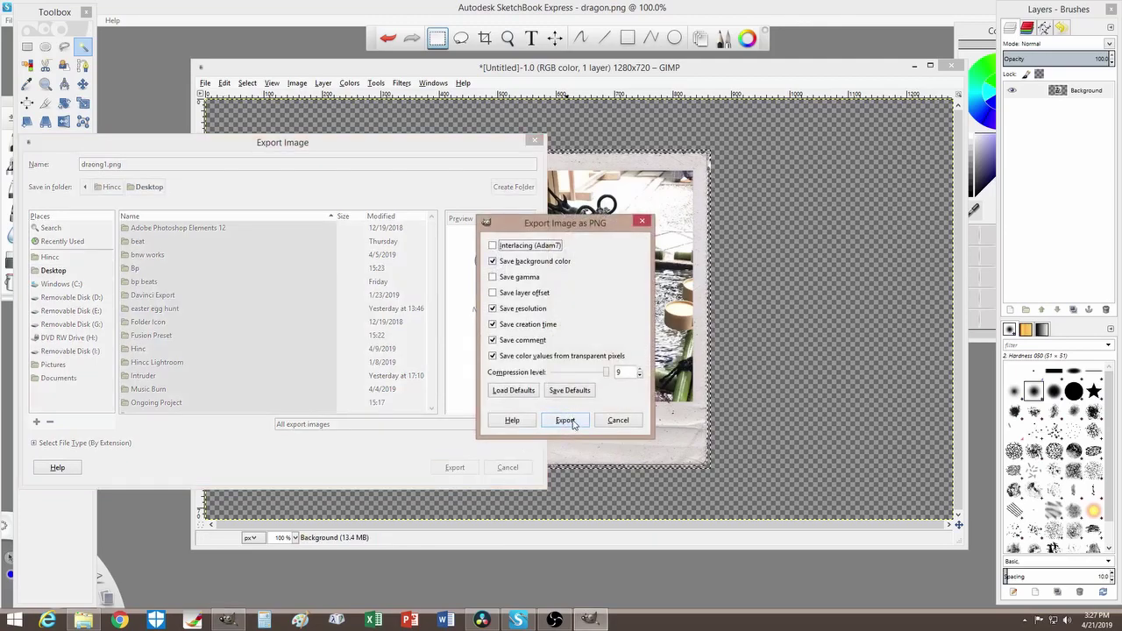
{"action": "left_click", "coordinate": [570, 421]}
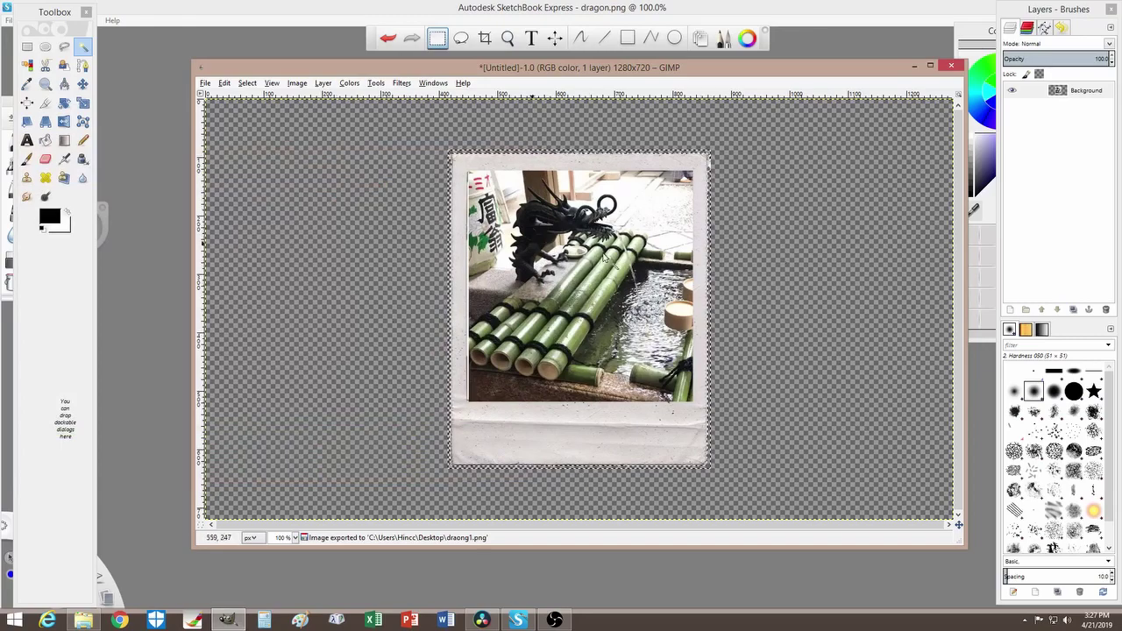
{"action": "left_click", "coordinate": [951, 69]}
{"action": "left_click", "coordinate": [592, 386]}
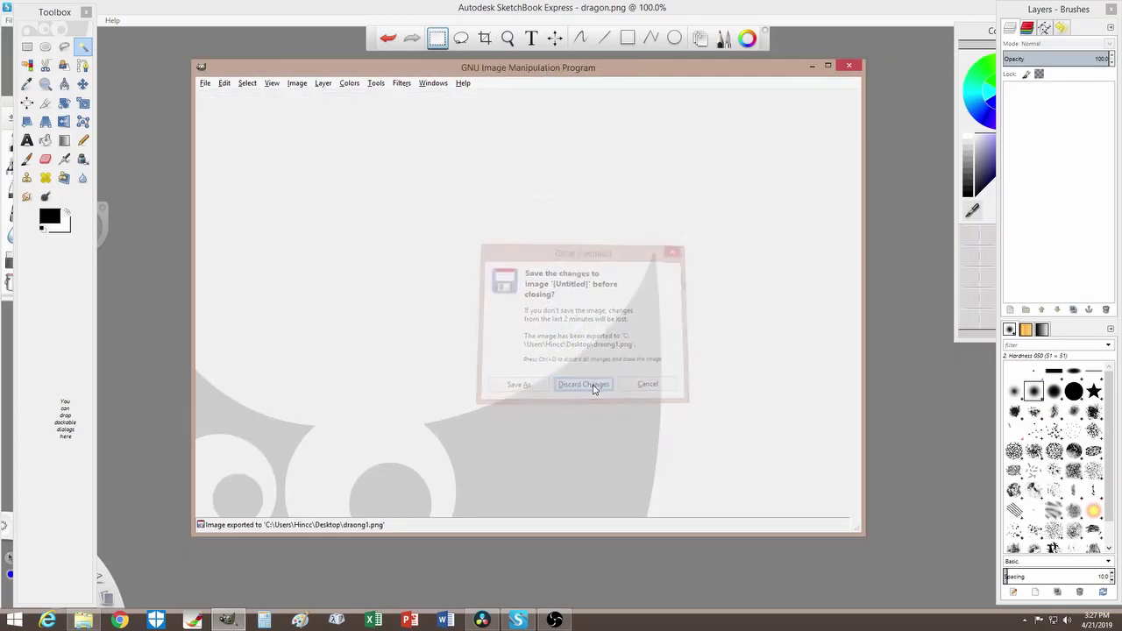
Close GIMP and SketchBook Express, discarding the unsaved changes to dragon.png, and return to the tutorial project in DaVinci Resolve
{"action": "left_click", "coordinate": [850, 67]}
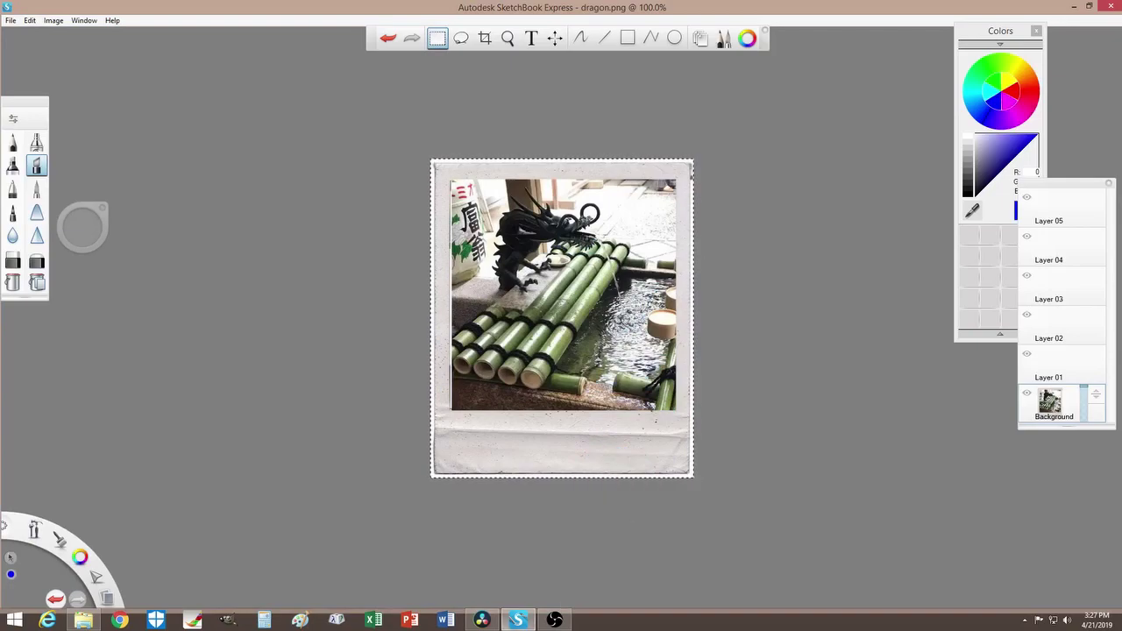
{"action": "left_click", "coordinate": [482, 620]}
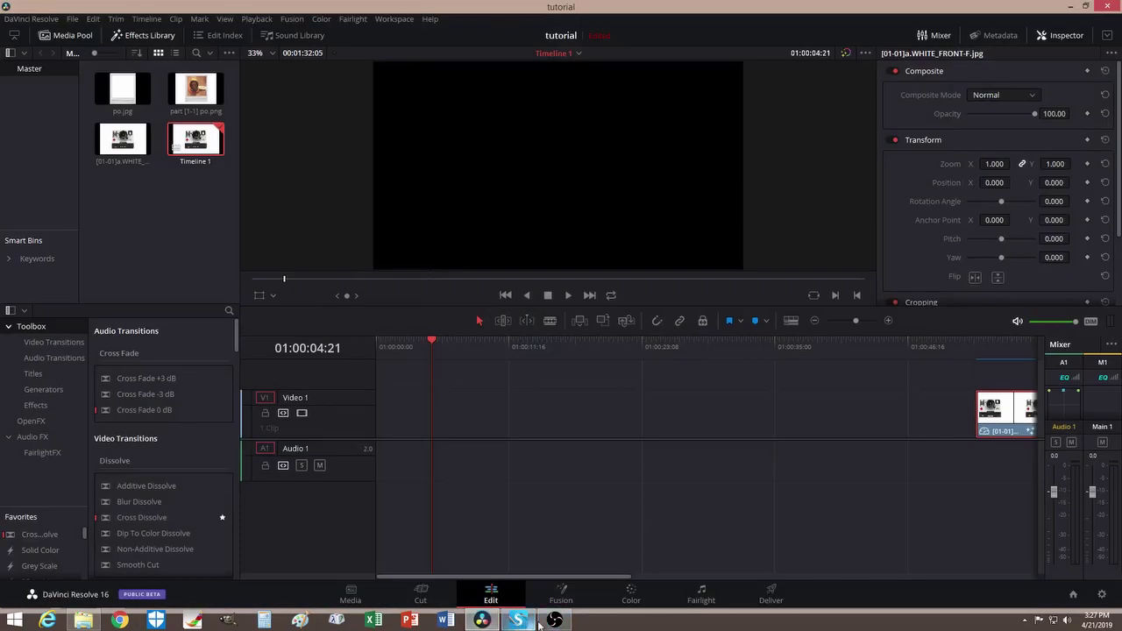
{"action": "mouse_move", "coordinate": [538, 624]}
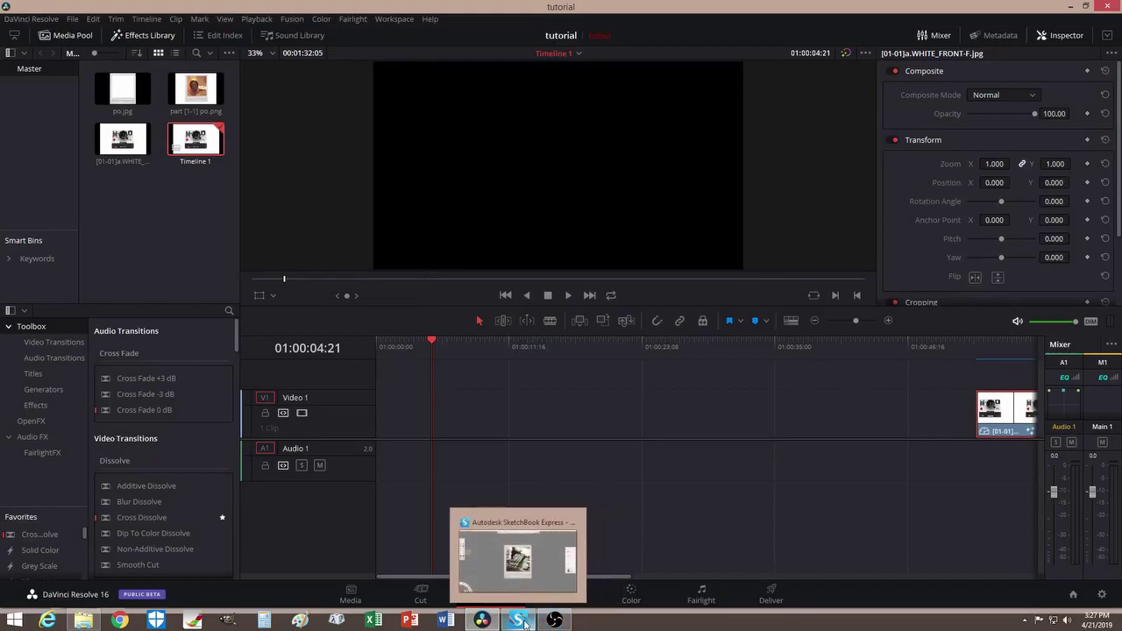
{"action": "left_click", "coordinate": [518, 620]}
{"action": "left_click", "coordinate": [1109, 7]}
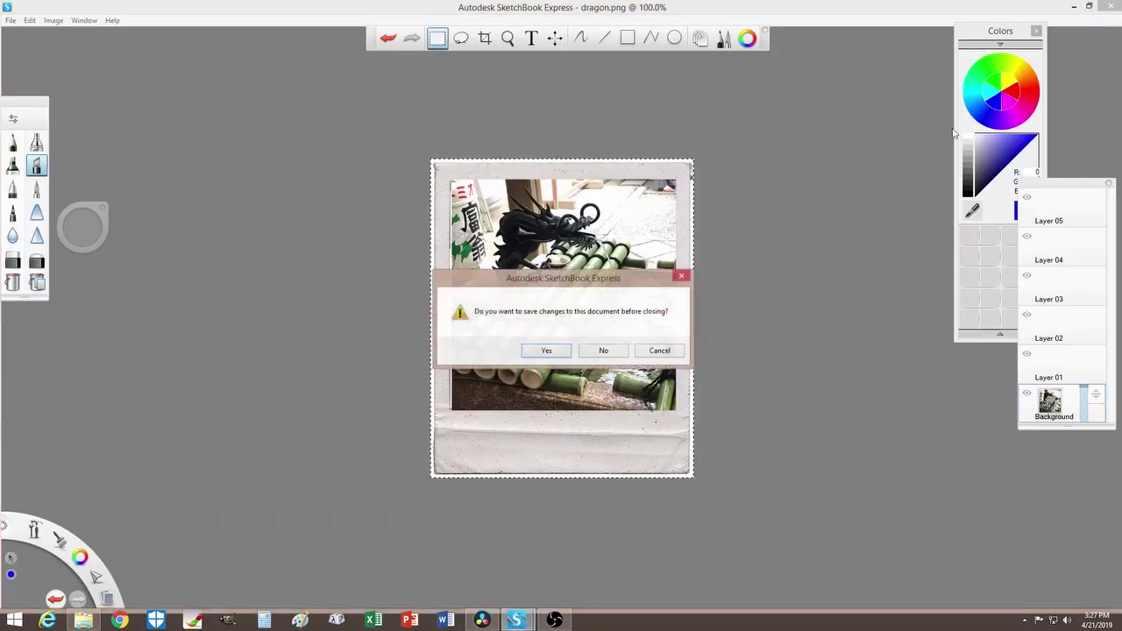
{"action": "left_click", "coordinate": [602, 351]}
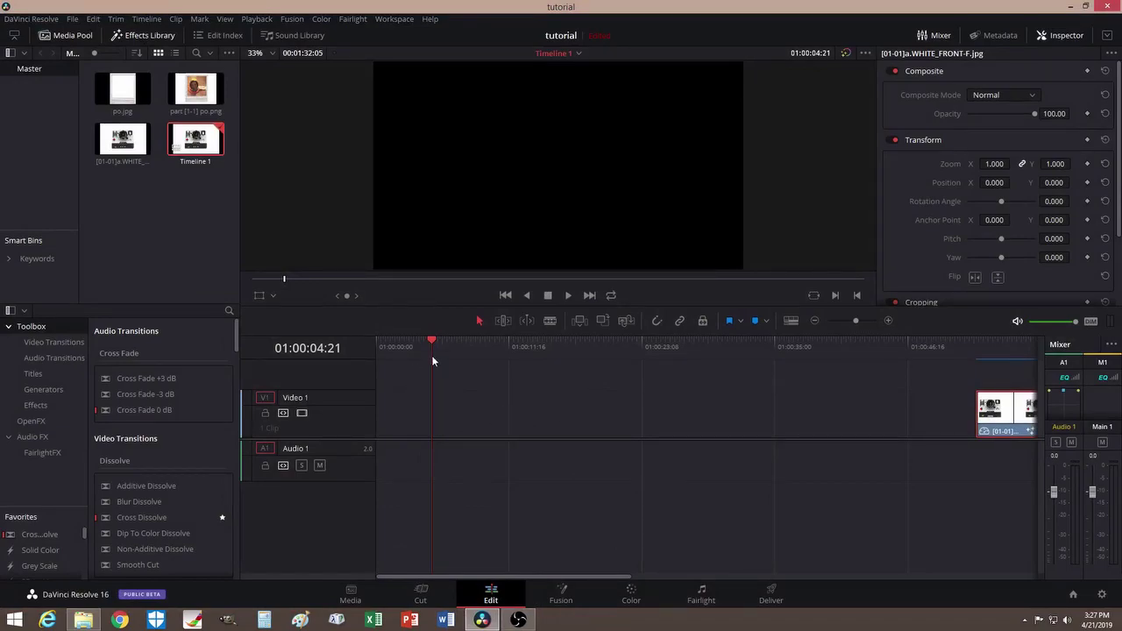
Place the Polaroid camera image at the start of Video 1 and extend the clip to about 1068 frames
{"action": "left_click_drag", "start_coordinate": [431, 339], "coordinate": [358, 347]}
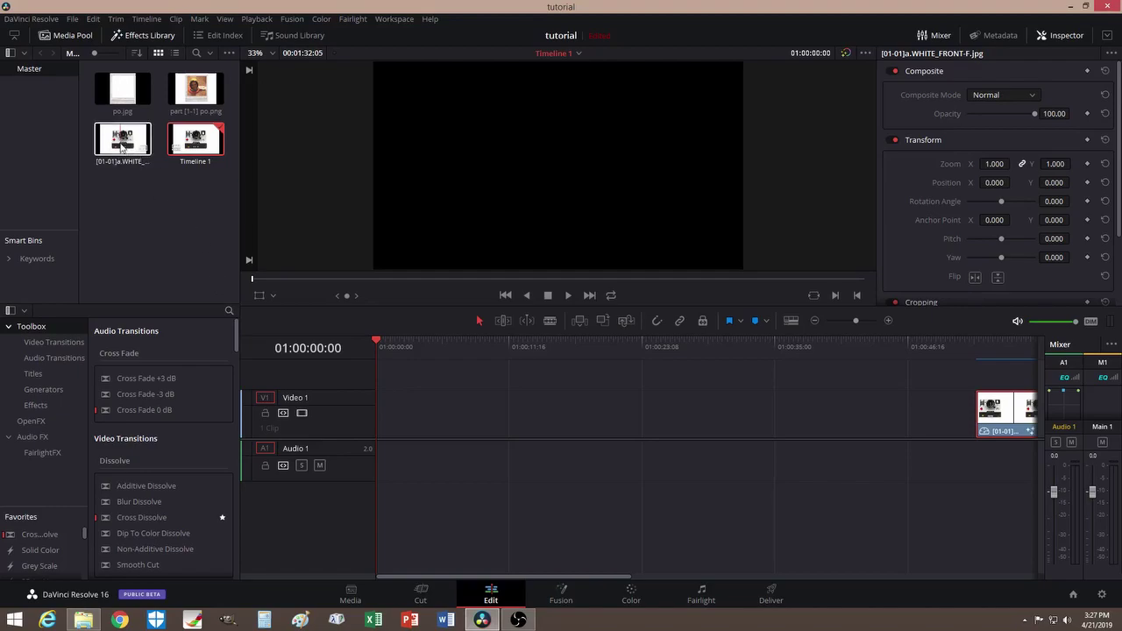
{"action": "left_click_drag", "start_coordinate": [123, 154], "coordinate": [418, 488]}
{"action": "left_click_drag", "start_coordinate": [131, 145], "coordinate": [368, 414]}
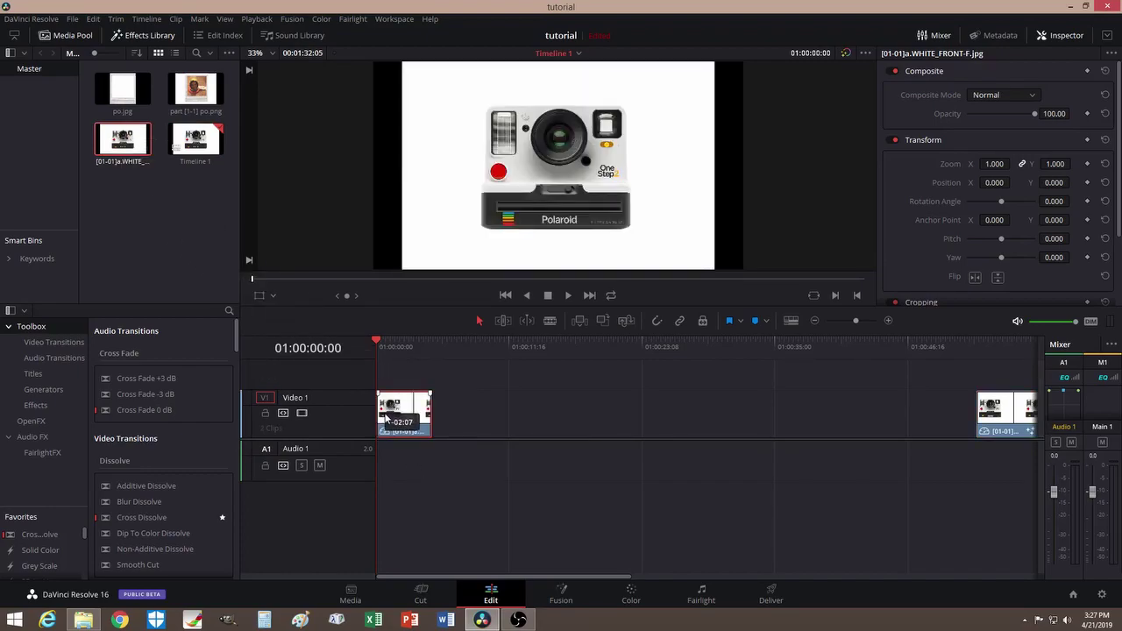
{"action": "left_click_drag", "start_coordinate": [430, 413], "coordinate": [882, 408]}
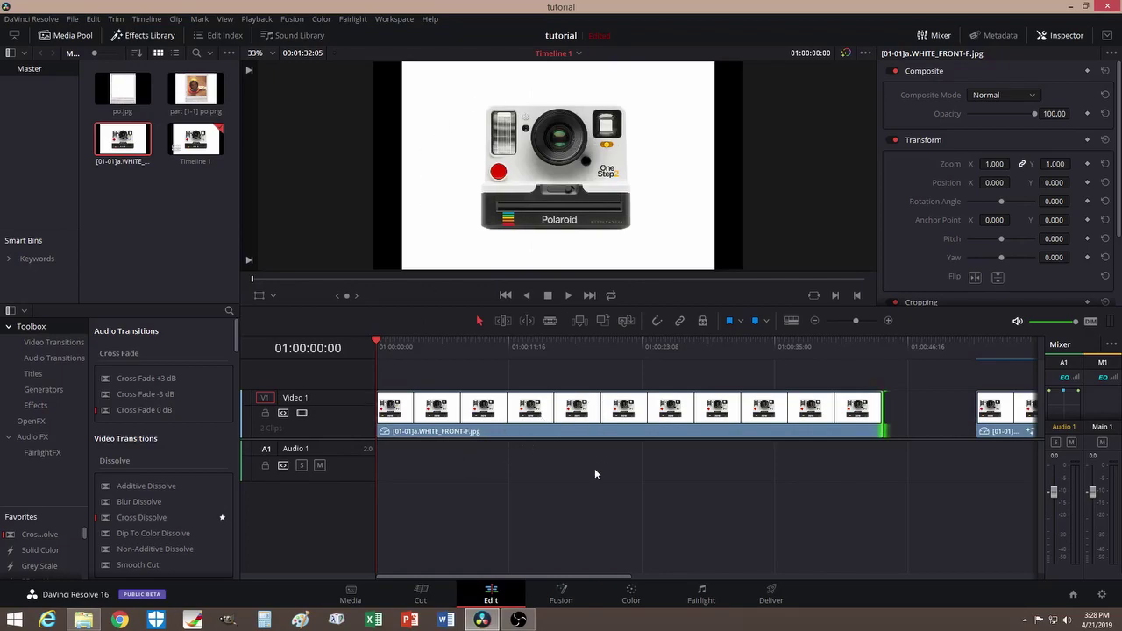
Open the extended camera clip in Fusion and space the MediaIn1 and MediaOut1 nodes apart
{"action": "left_click", "coordinate": [475, 406]}
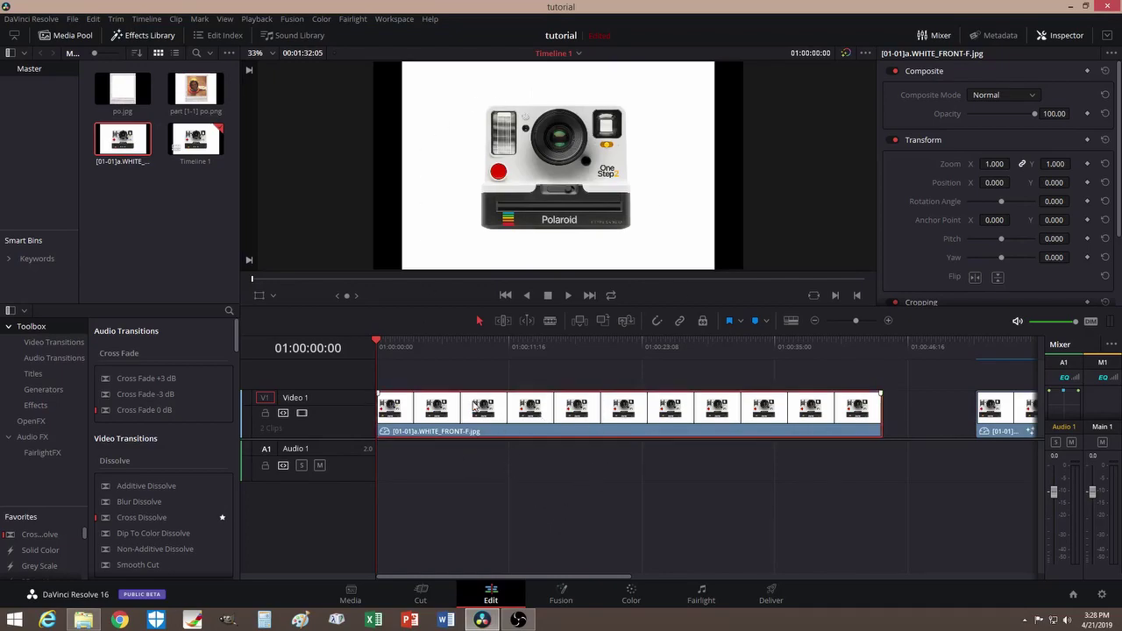
{"action": "left_click", "coordinate": [561, 596]}
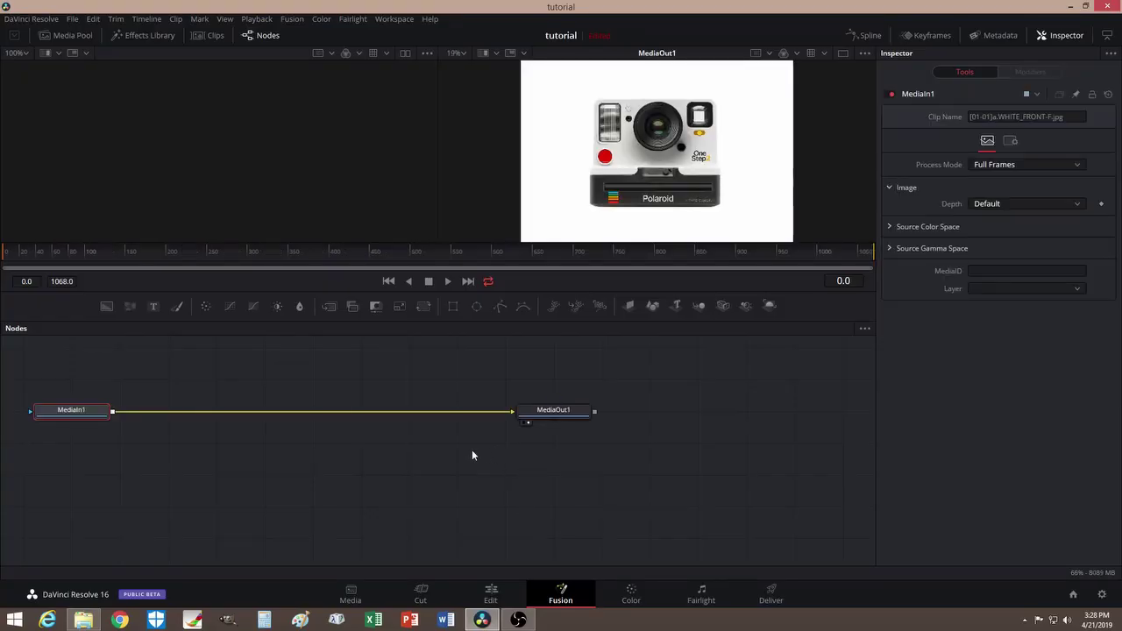
{"action": "left_click_drag", "start_coordinate": [561, 410], "coordinate": [780, 412]}
{"action": "left_click_drag", "start_coordinate": [69, 414], "coordinate": [181, 423]}
{"action": "mouse_move", "coordinate": [89, 625]}
{"action": "left_click", "coordinate": [102, 574]}
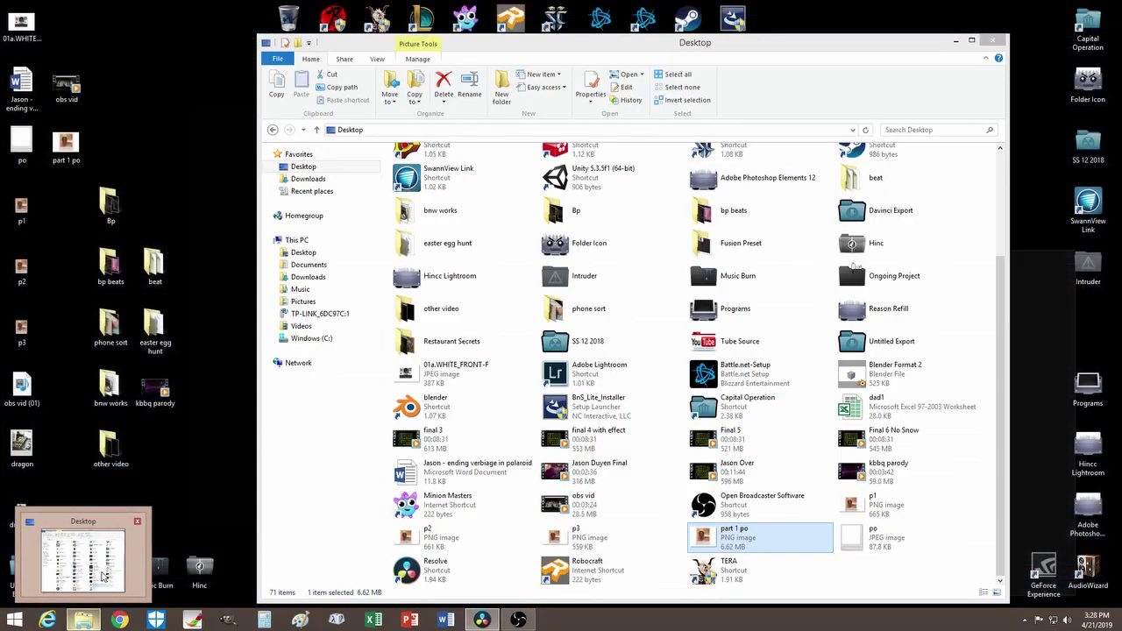
{"action": "left_click", "coordinate": [103, 577]}
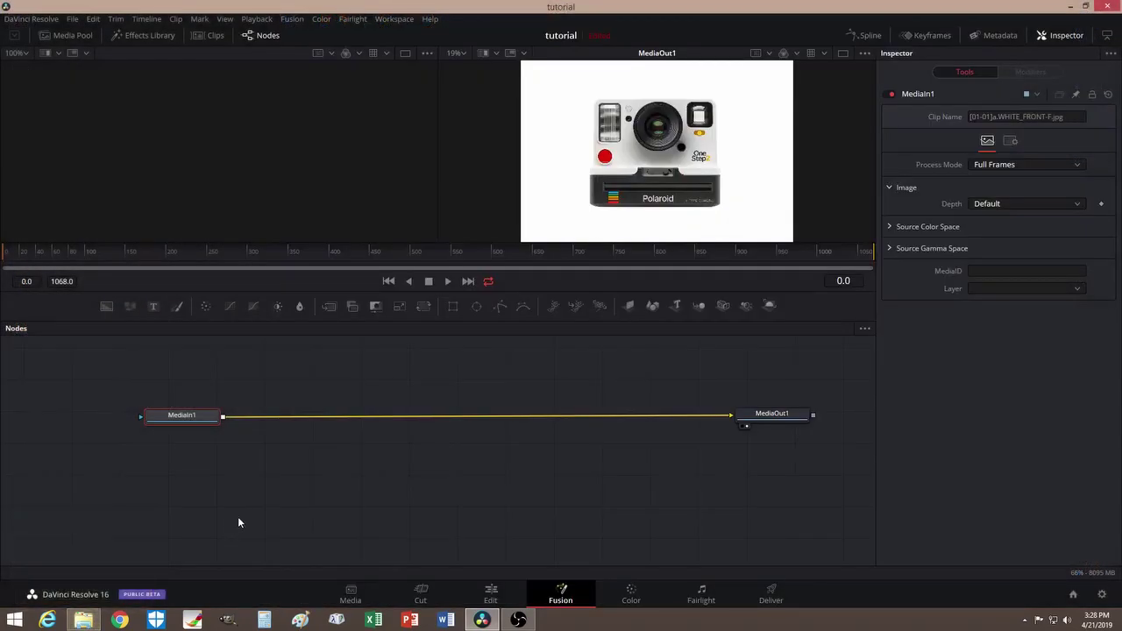
Adjust the placement of the MediaIn1 and MediaOut1 nodes to leave a wide gap between them
{"action": "left_click_drag", "start_coordinate": [185, 418], "coordinate": [149, 412]}
{"action": "left_click_drag", "start_coordinate": [746, 423], "coordinate": [752, 418]}
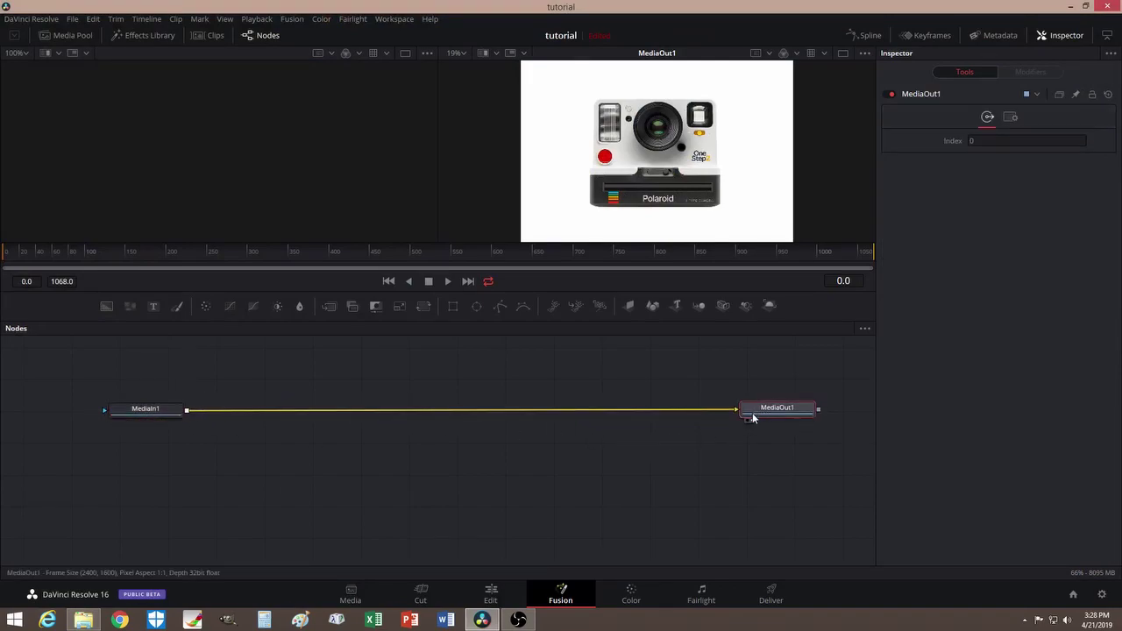
{"action": "mouse_move", "coordinate": [750, 412]}
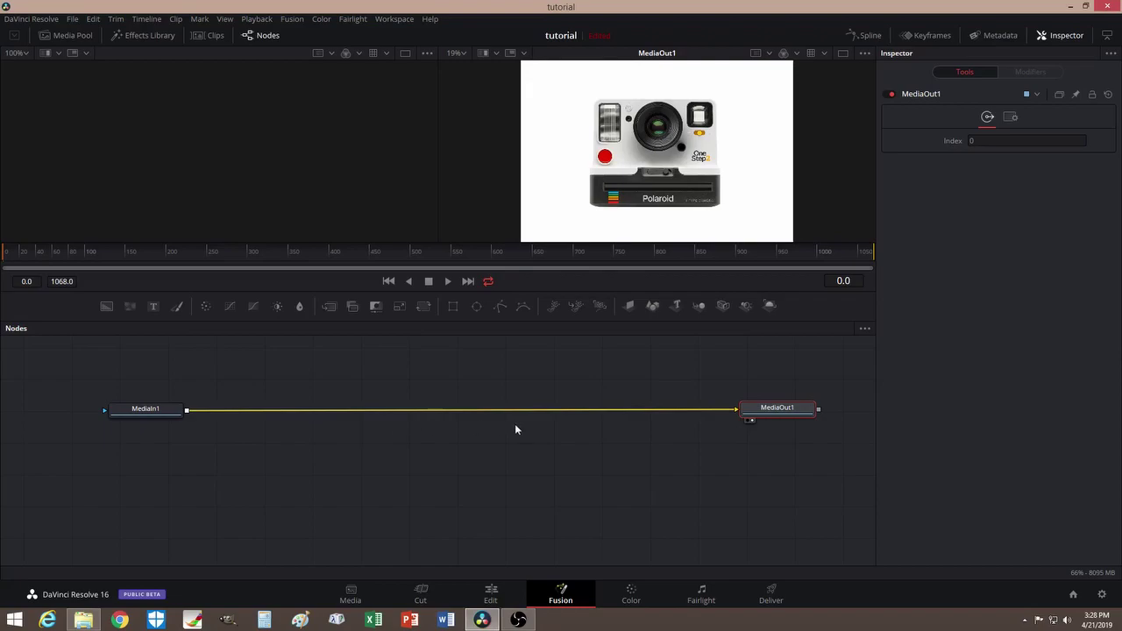
{"action": "left_click_drag", "start_coordinate": [154, 413], "coordinate": [149, 407]}
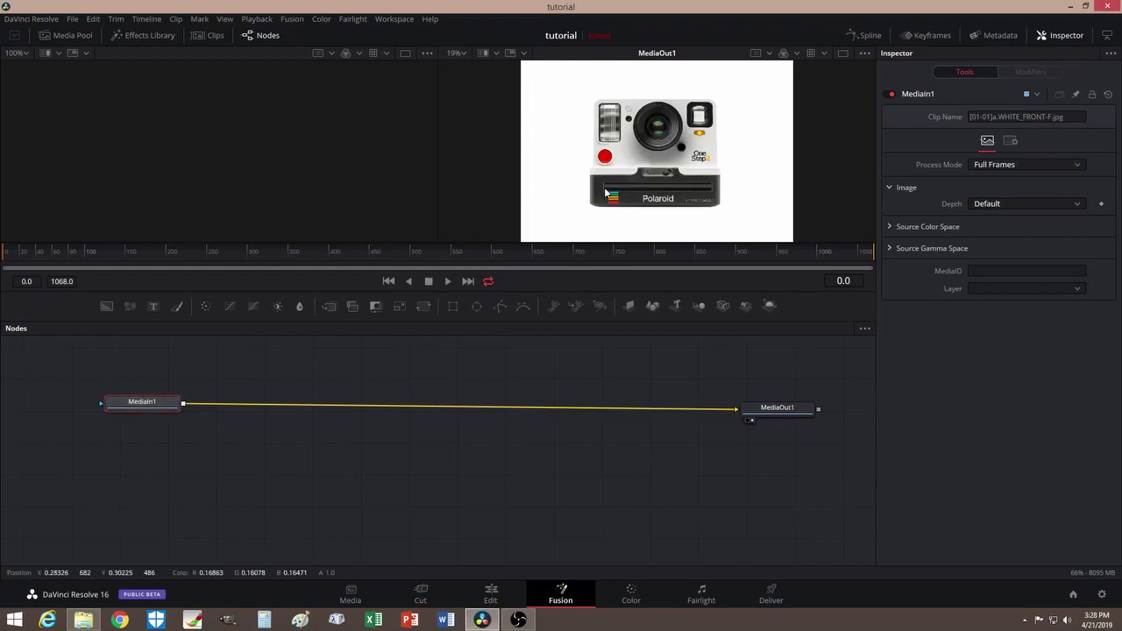
On the Edit page, set the camera clip's Position Y to 197, Zoom Y to 1.050 and, unlinked, Zoom X to 1.260
{"action": "left_click", "coordinate": [491, 594]}
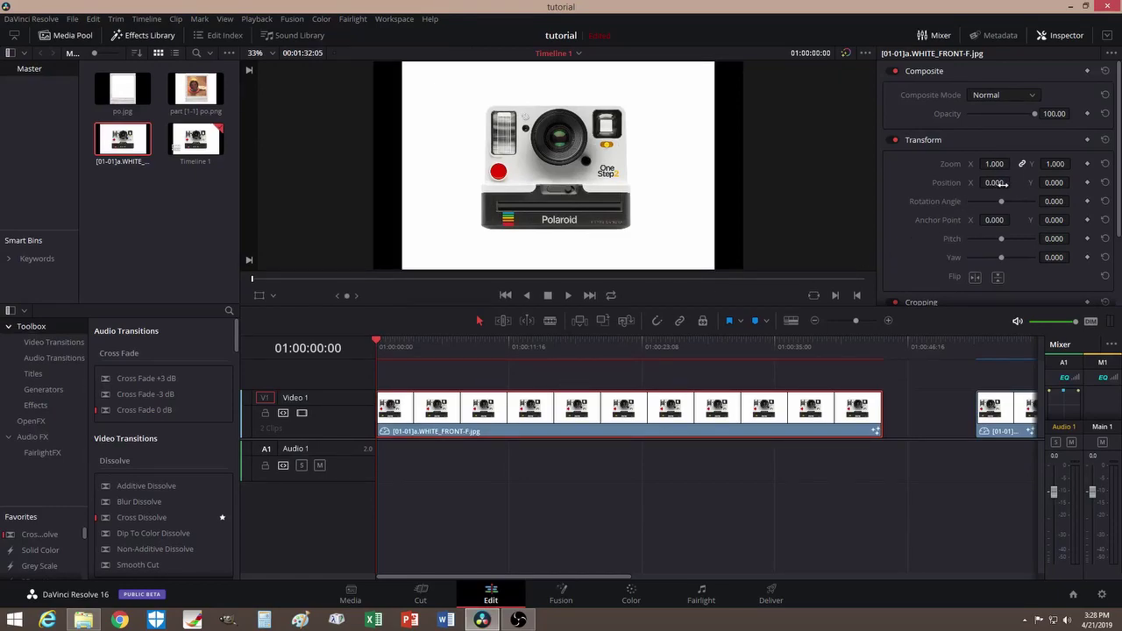
{"action": "left_click_drag", "start_coordinate": [1053, 183], "coordinate": [1073, 181]}
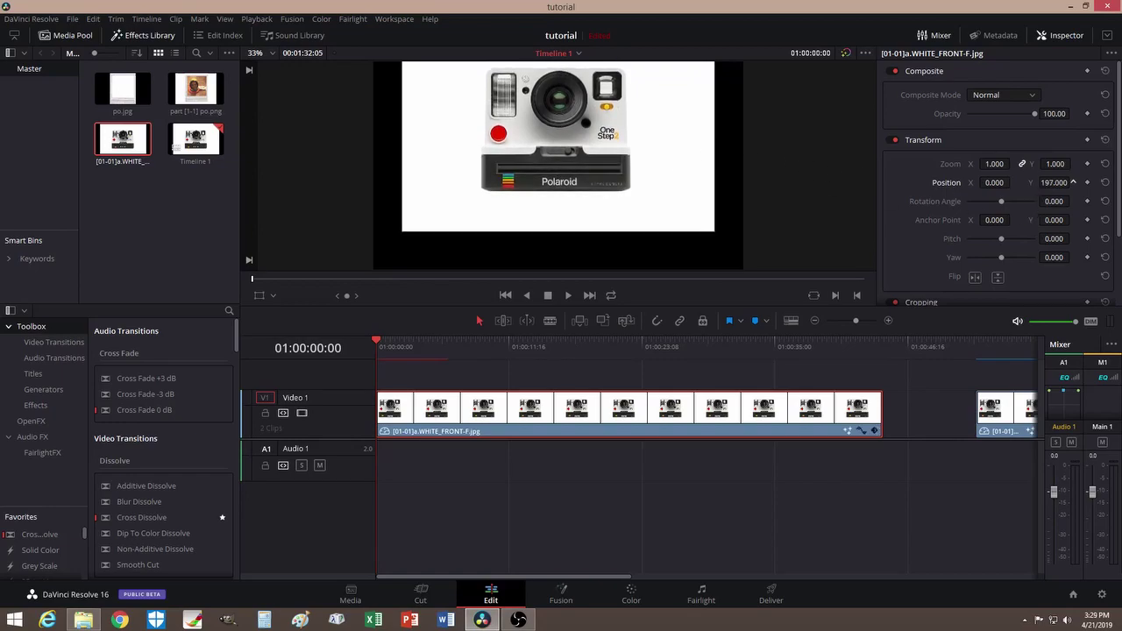
{"action": "left_click", "coordinate": [994, 164]}
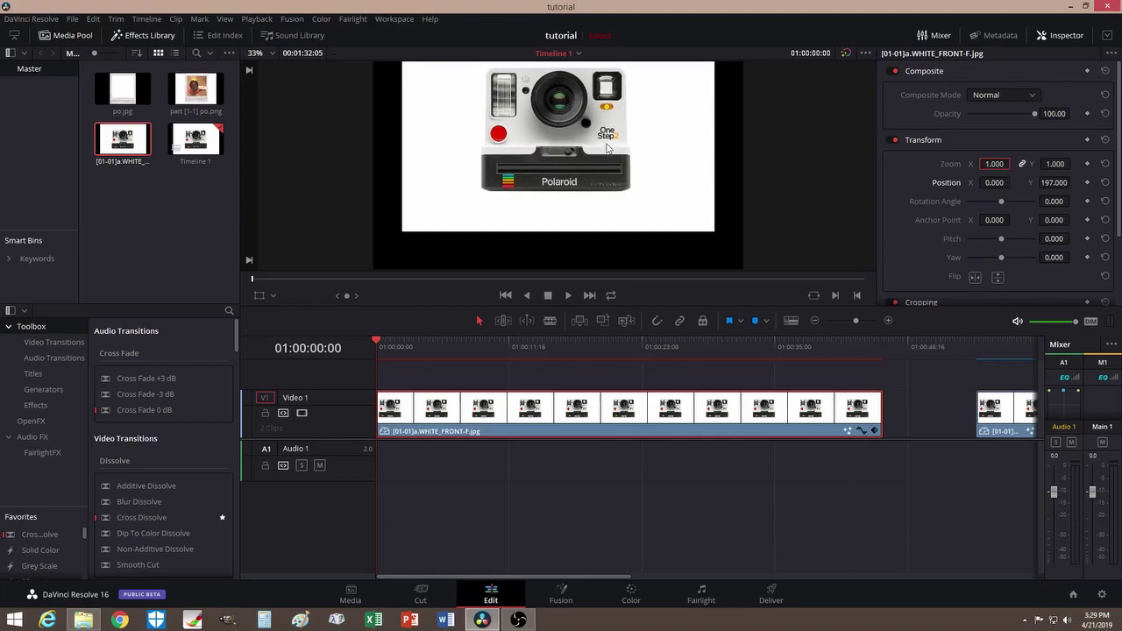
{"action": "mouse_move", "coordinate": [995, 164]}
{"action": "left_mouse_down"}
{"action": "mouse_move", "coordinate": [1010, 164]}
{"action": "mouse_move", "coordinate": [991, 163]}
{"action": "left_mouse_up"}
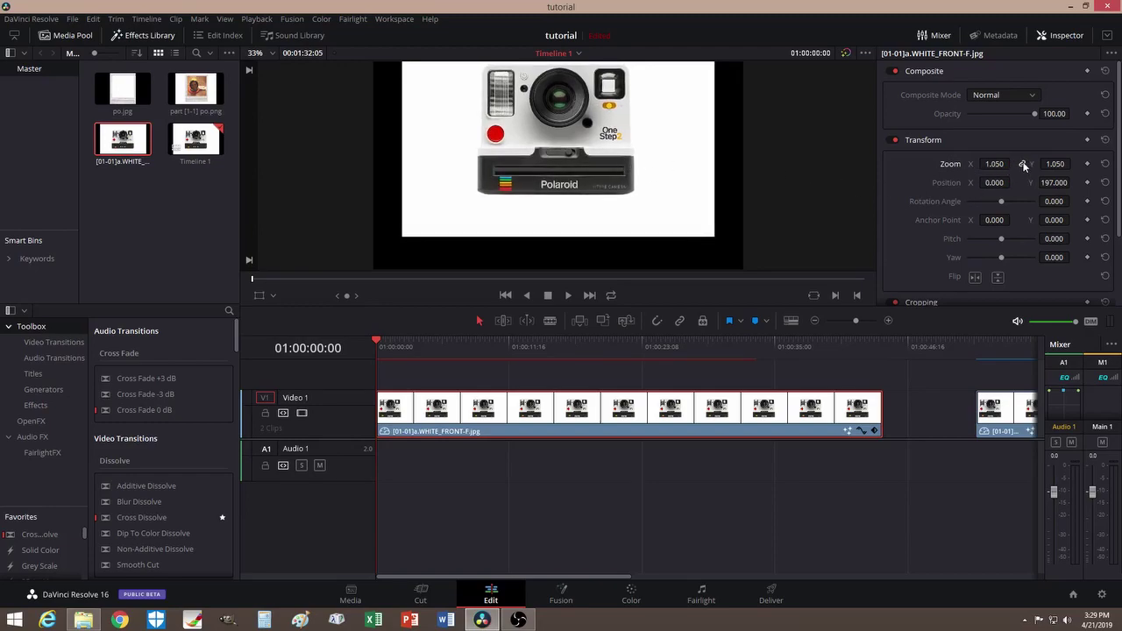
{"action": "left_click_drag", "start_coordinate": [990, 164], "coordinate": [1041, 164]}
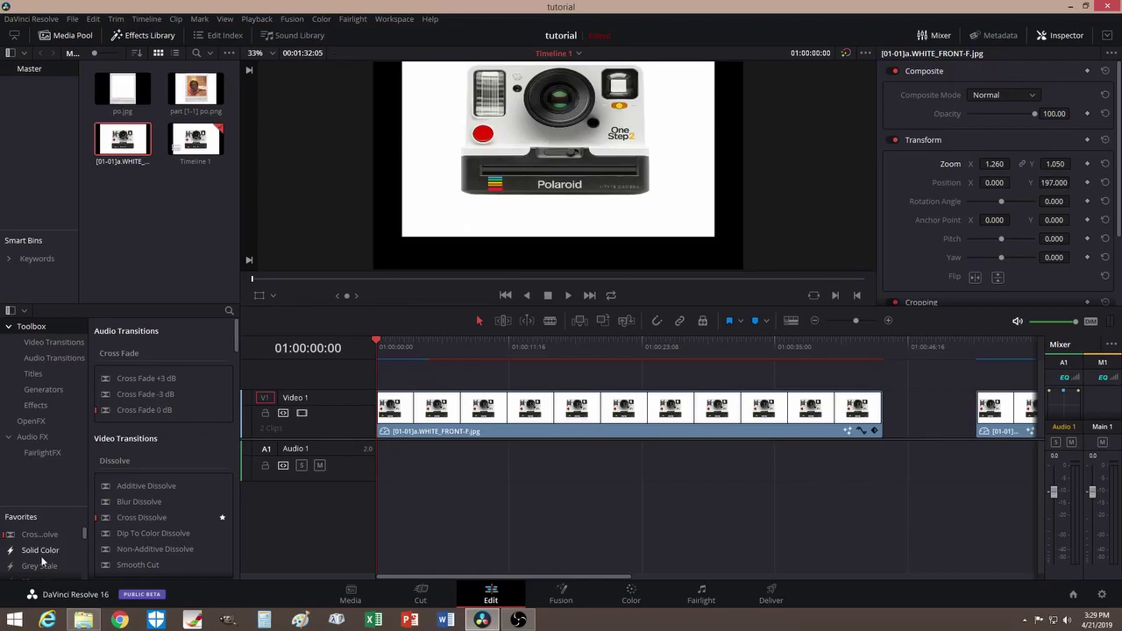
Move the long camera clip from Video 1 up to a new Video 2 track
{"action": "left_click_drag", "start_coordinate": [41, 558], "coordinate": [45, 523]}
{"action": "left_click_drag", "start_coordinate": [439, 418], "coordinate": [437, 389]}
Try a white Solid Color generator beneath the camera clip on Video 1, and delete it again
{"action": "left_click_drag", "start_coordinate": [33, 550], "coordinate": [386, 427]}
{"action": "left_click", "coordinate": [401, 346]}
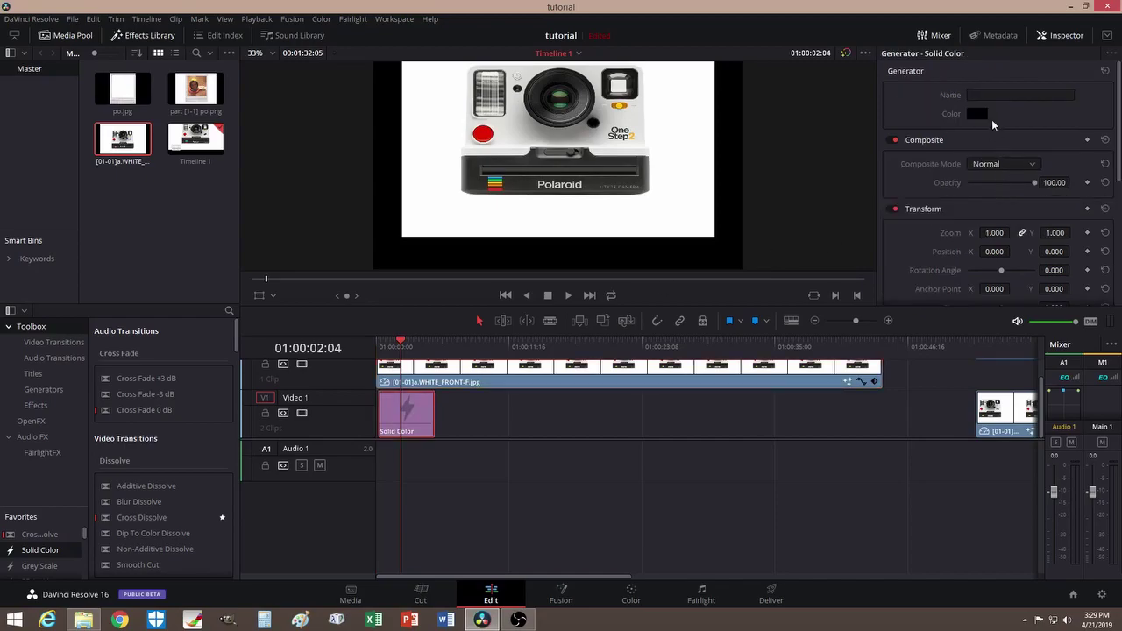
{"action": "left_click", "coordinate": [978, 113]}
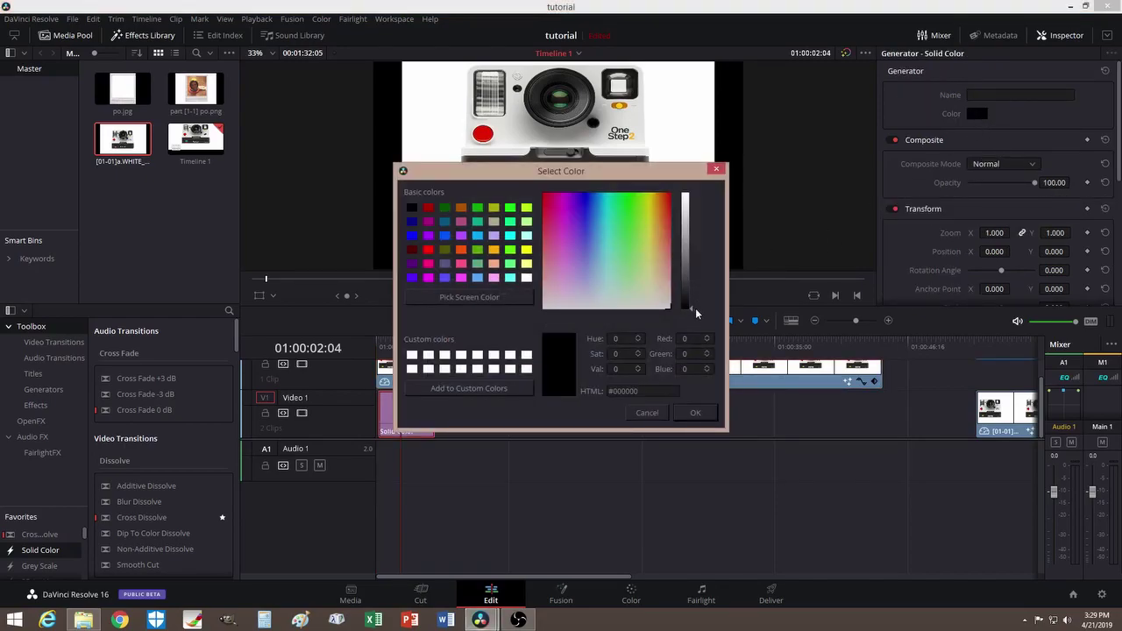
{"action": "left_click_drag", "start_coordinate": [690, 311], "coordinate": [707, 190]}
{"action": "left_click", "coordinate": [697, 412]}
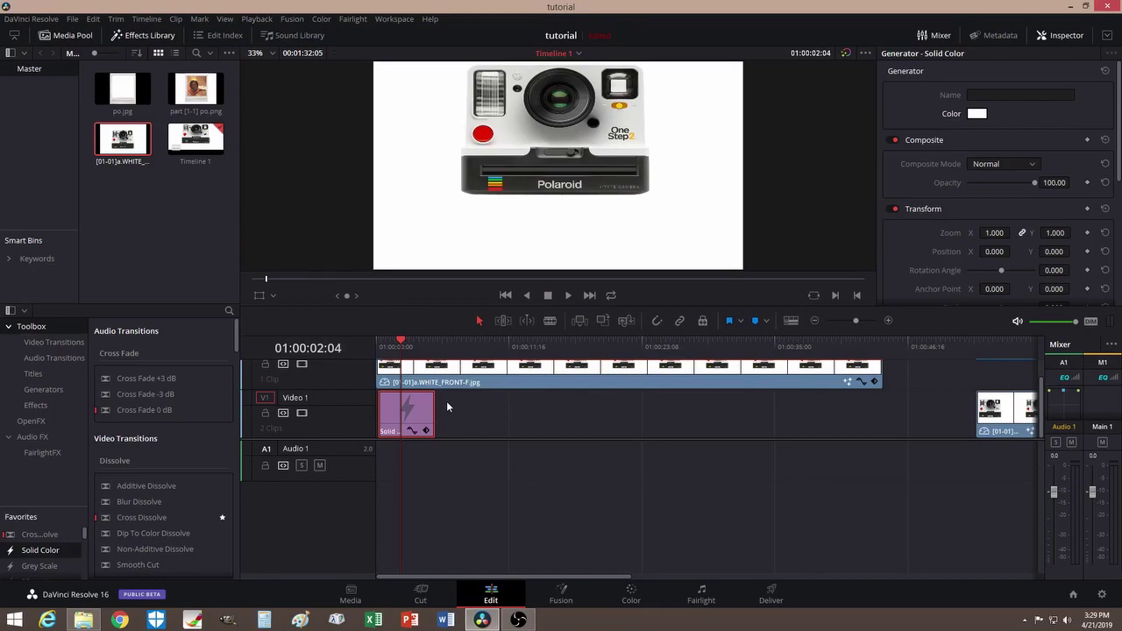
{"action": "key", "text": "Delete"}
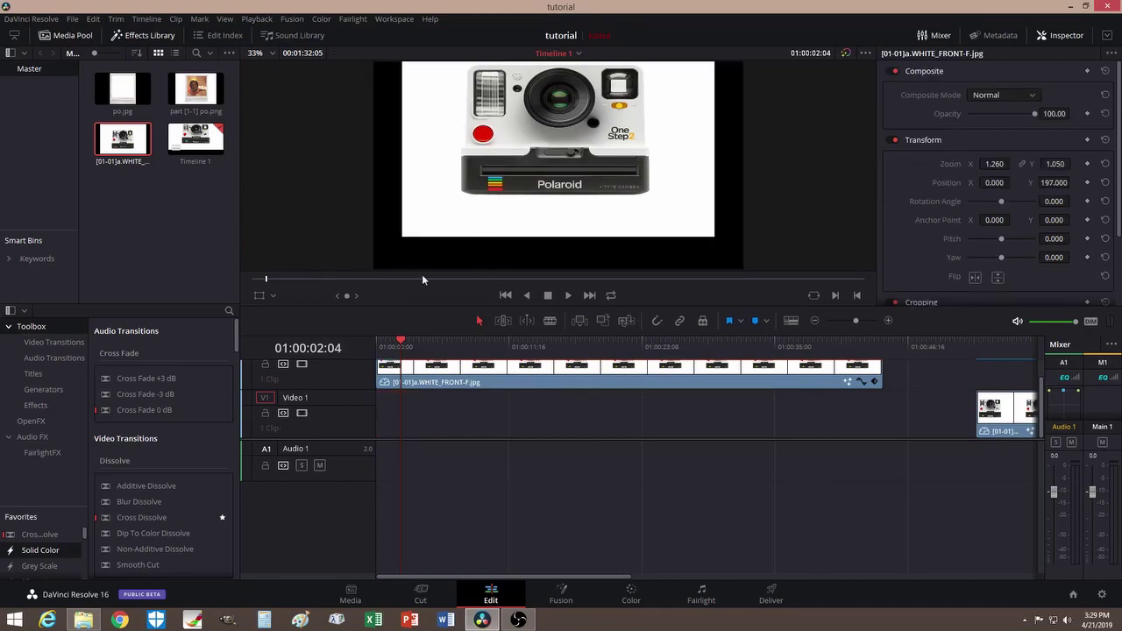
Open the camera clip on Video 2 in Fusion and add a separate Rectangle mask node below MediaIn1
{"action": "left_click", "coordinate": [433, 370]}
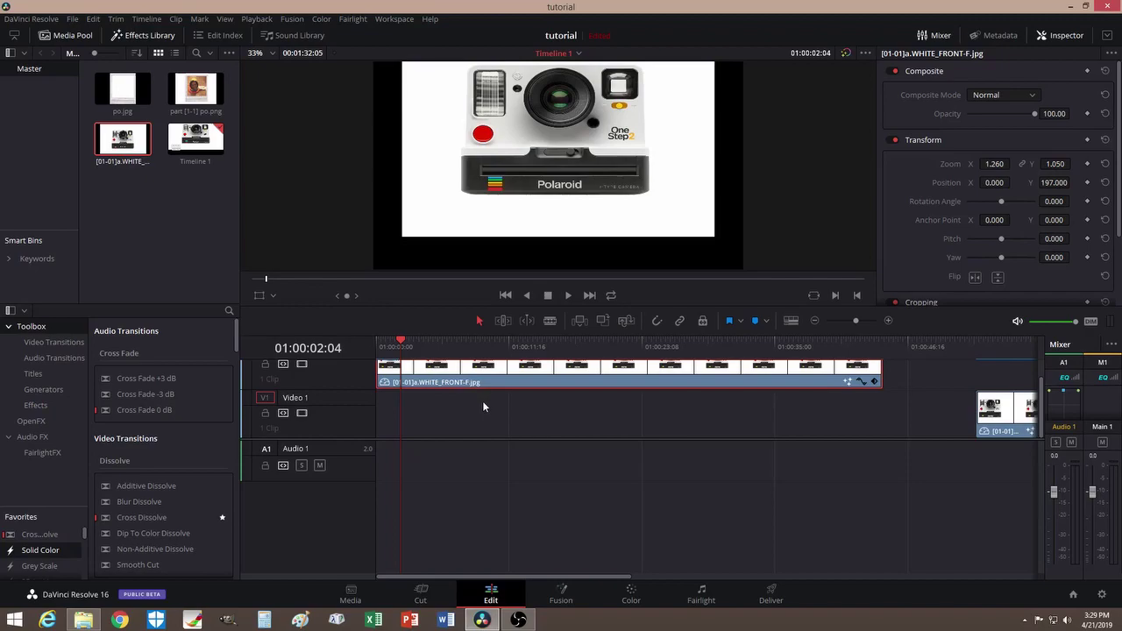
{"action": "scroll", "coordinate": [482, 406], "scroll_direction": "up", "scroll_amount": 2}
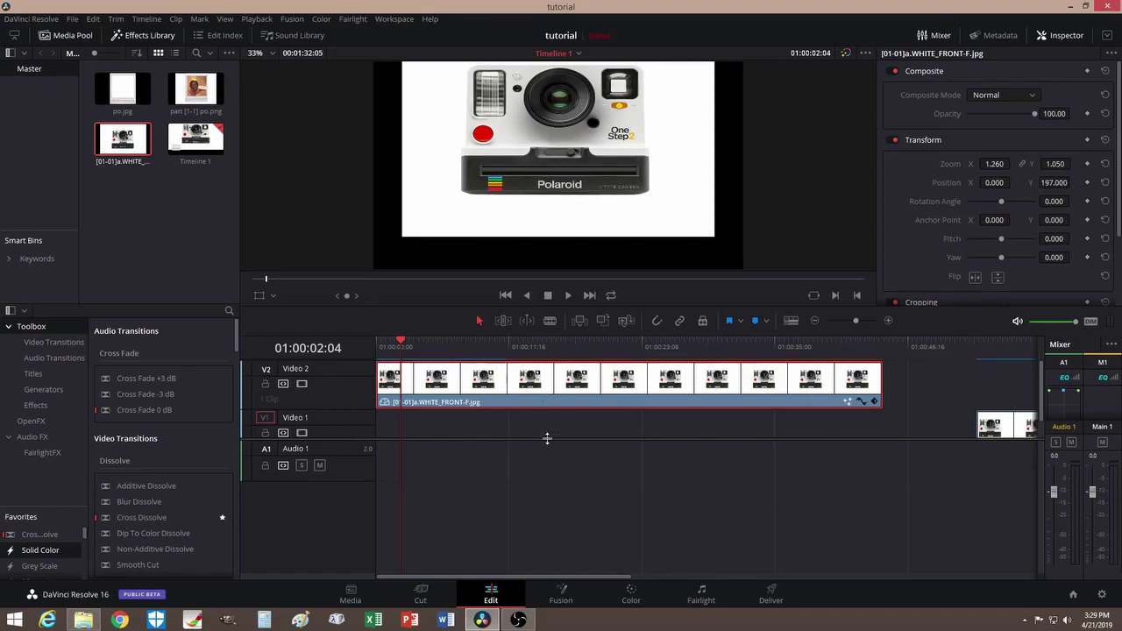
{"action": "left_click", "coordinate": [564, 596]}
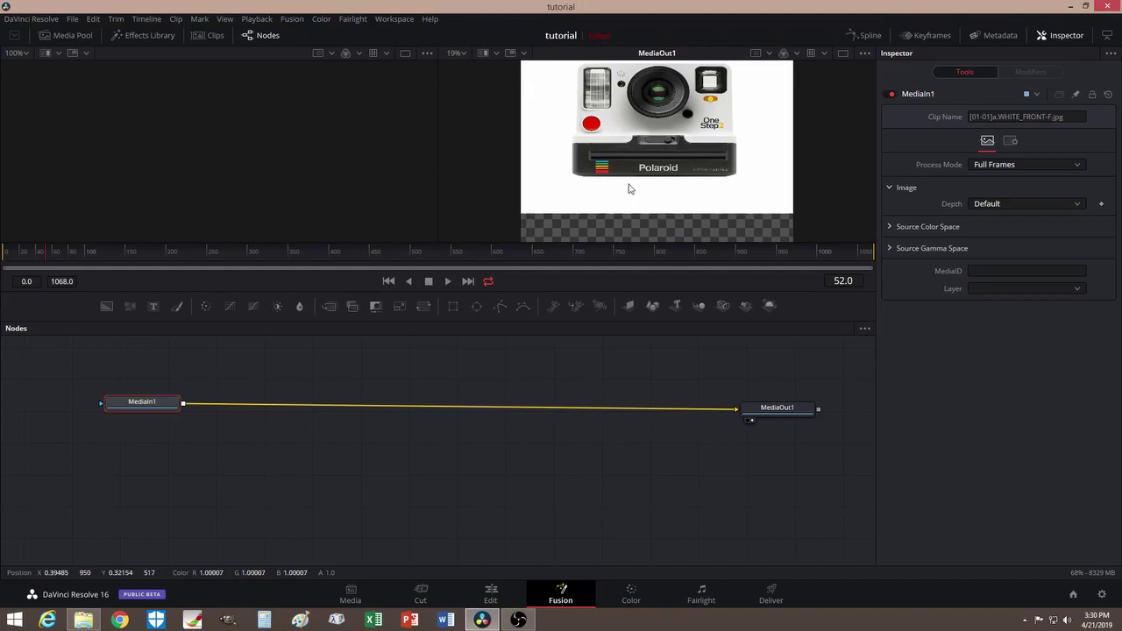
{"action": "left_click", "coordinate": [291, 449]}
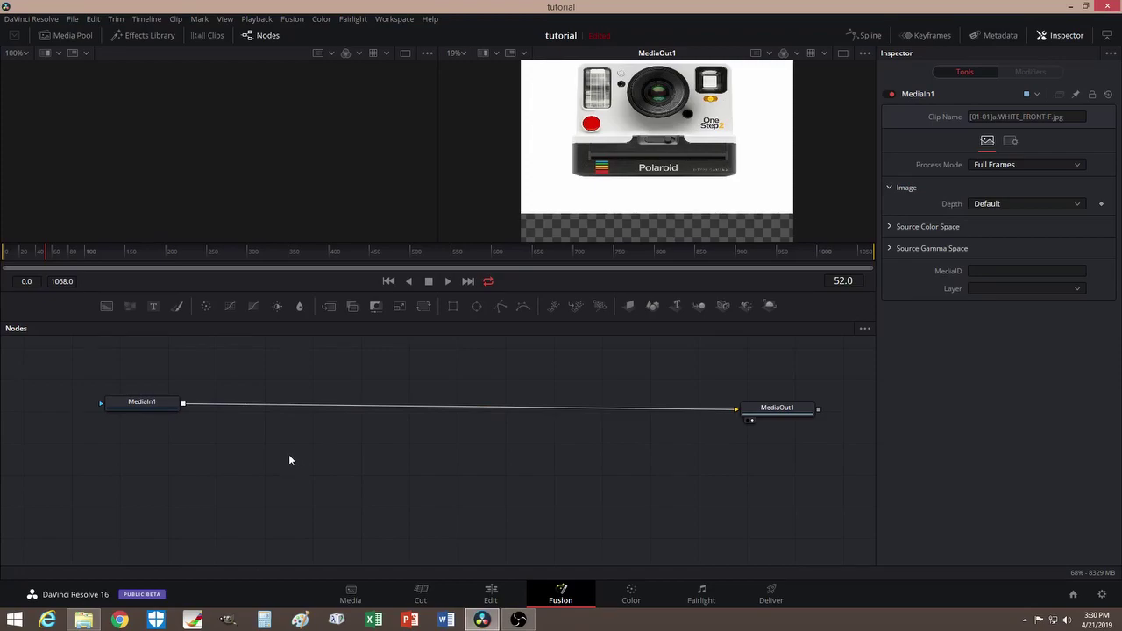
{"action": "key", "text": "shift+space"}
{"action": "type", "text": "merge"}
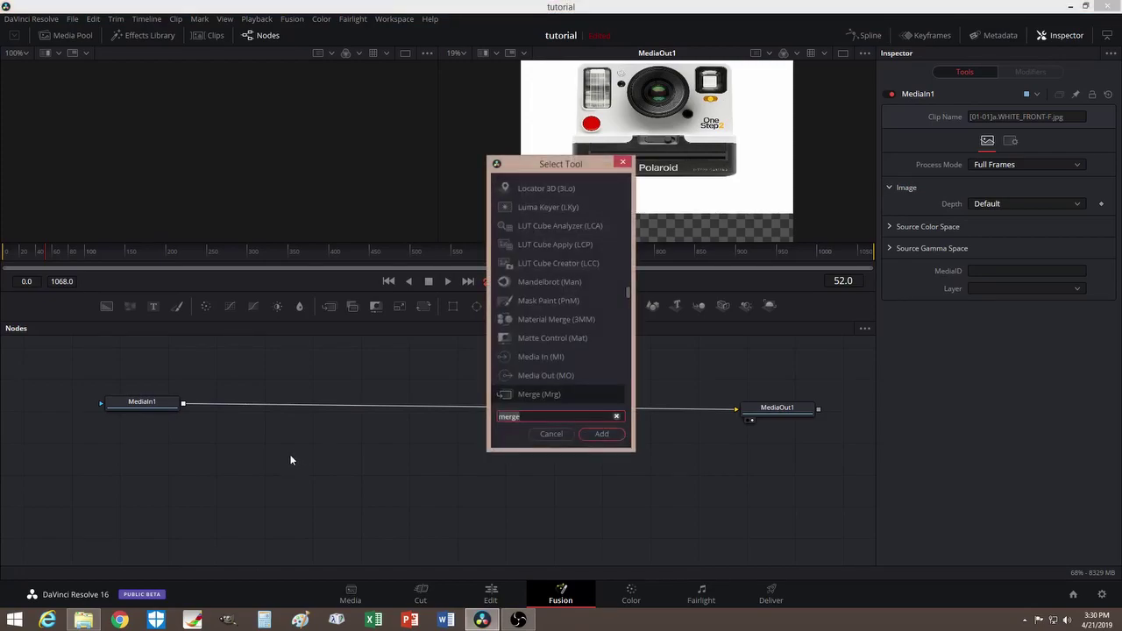
{"action": "key", "text": "BackSpace"}
{"action": "key", "text": "BackSpace"}
{"action": "key", "text": "BackSpace"}
{"action": "key", "text": "BackSpace"}
{"action": "key", "text": "BackSpace"}
{"action": "type", "text": "rectan"}
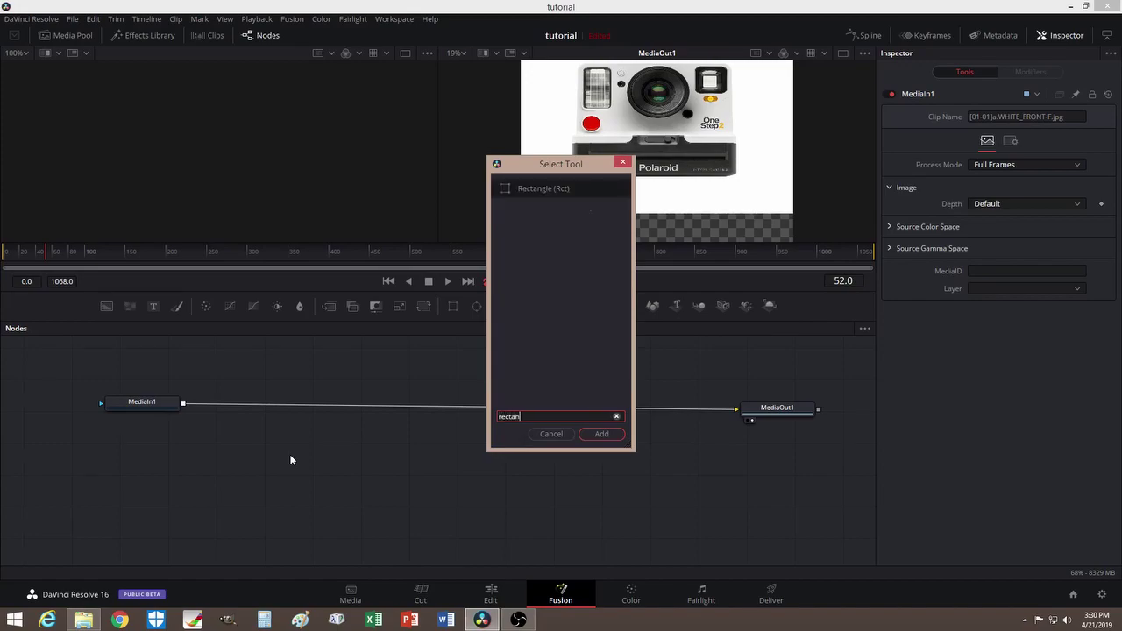
{"action": "key", "text": "Return"}
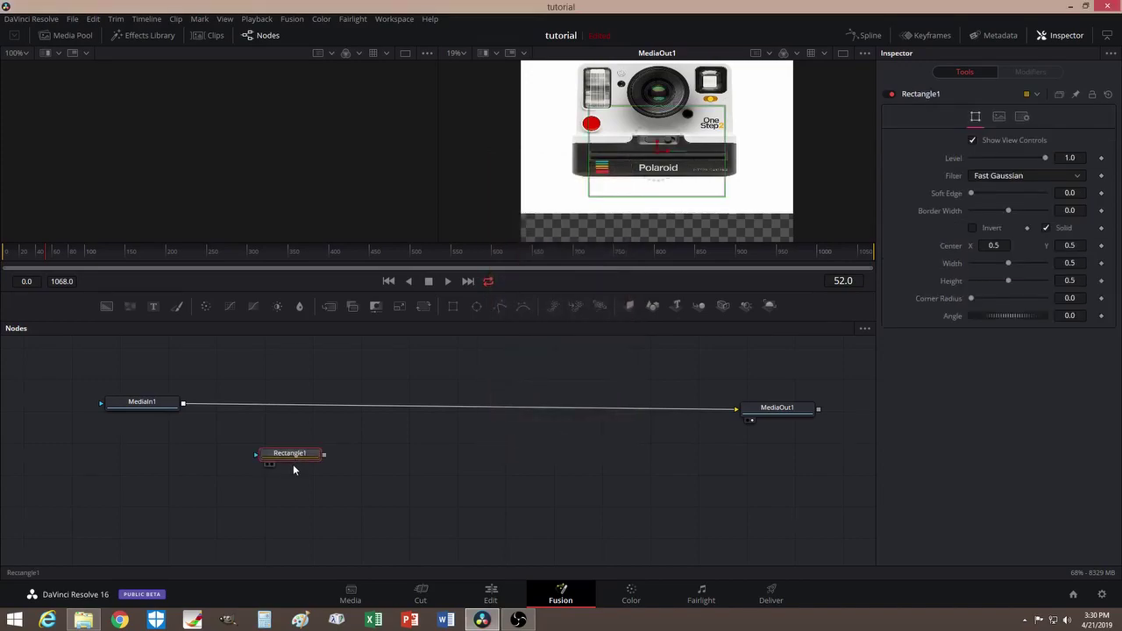
{"action": "right_click", "coordinate": [370, 435]}
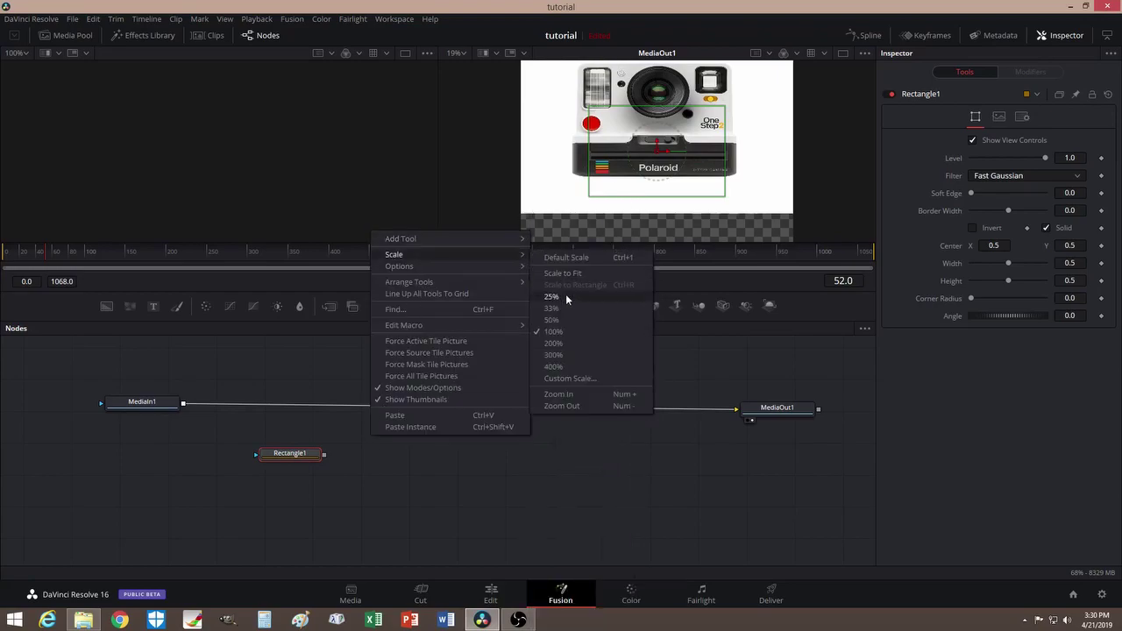
{"action": "mouse_move", "coordinate": [517, 242]}
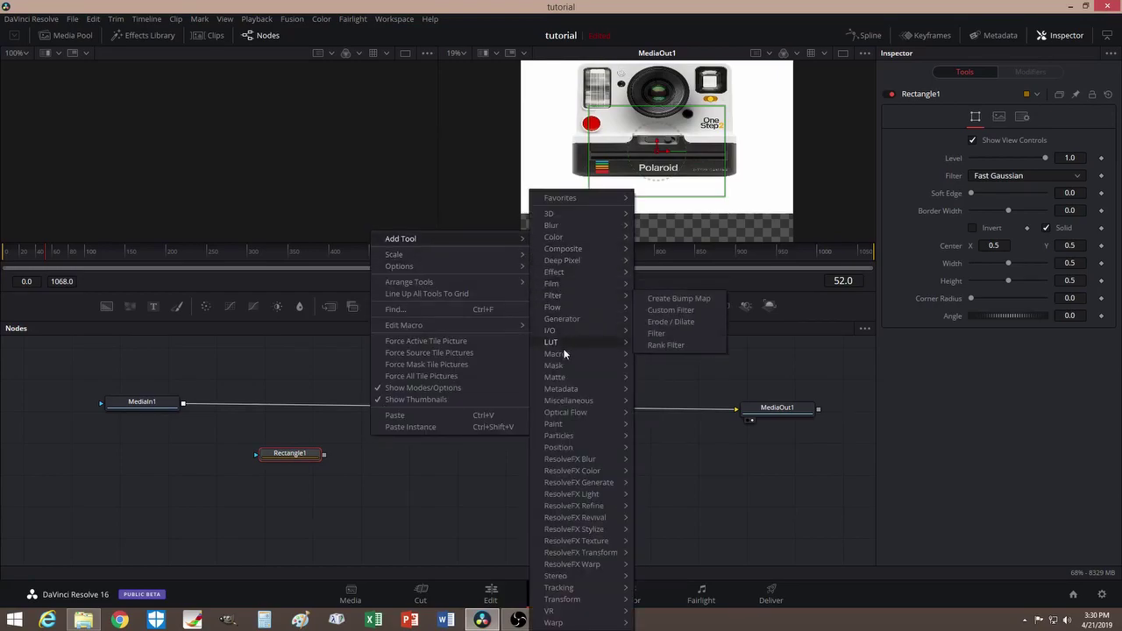
{"action": "mouse_move", "coordinate": [569, 365]}
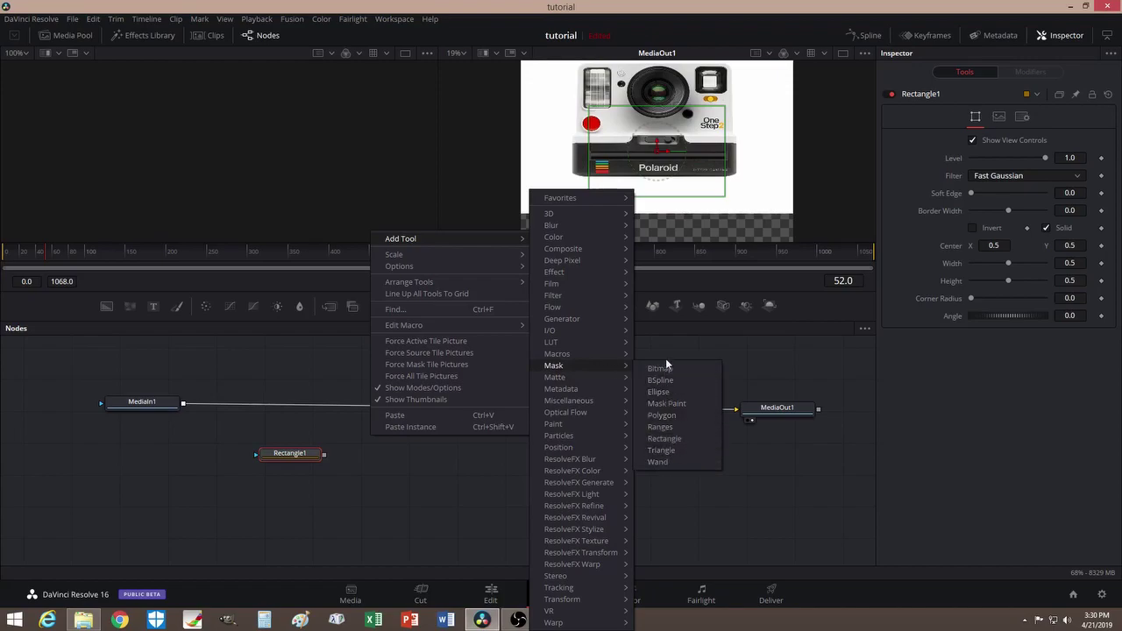
{"action": "left_click", "coordinate": [454, 481]}
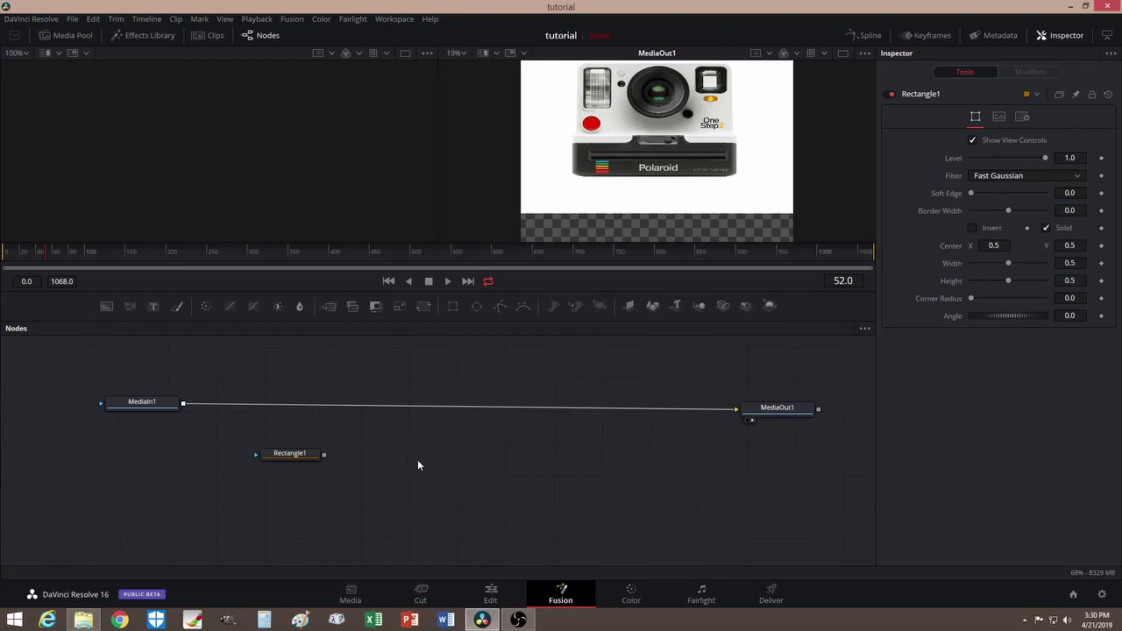
Add a Merge node and wire it between MediaIn1 and MediaOut1, with MediaIn1 as its background
{"action": "key", "text": "shift+space"}
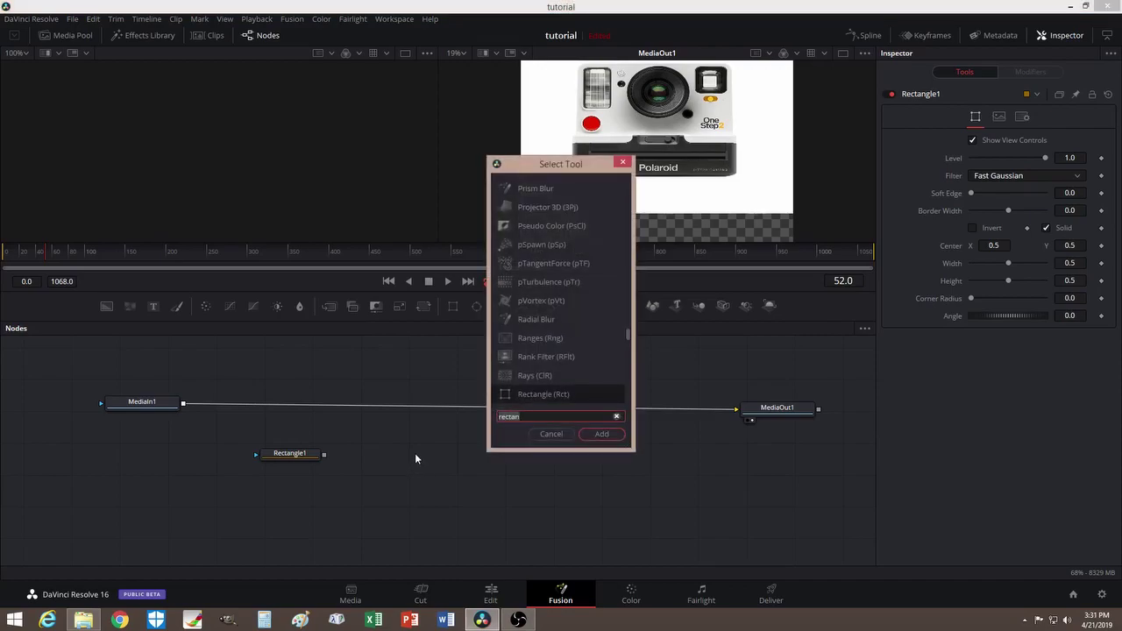
{"action": "type", "text": "merge"}
{"action": "key", "text": "Return"}
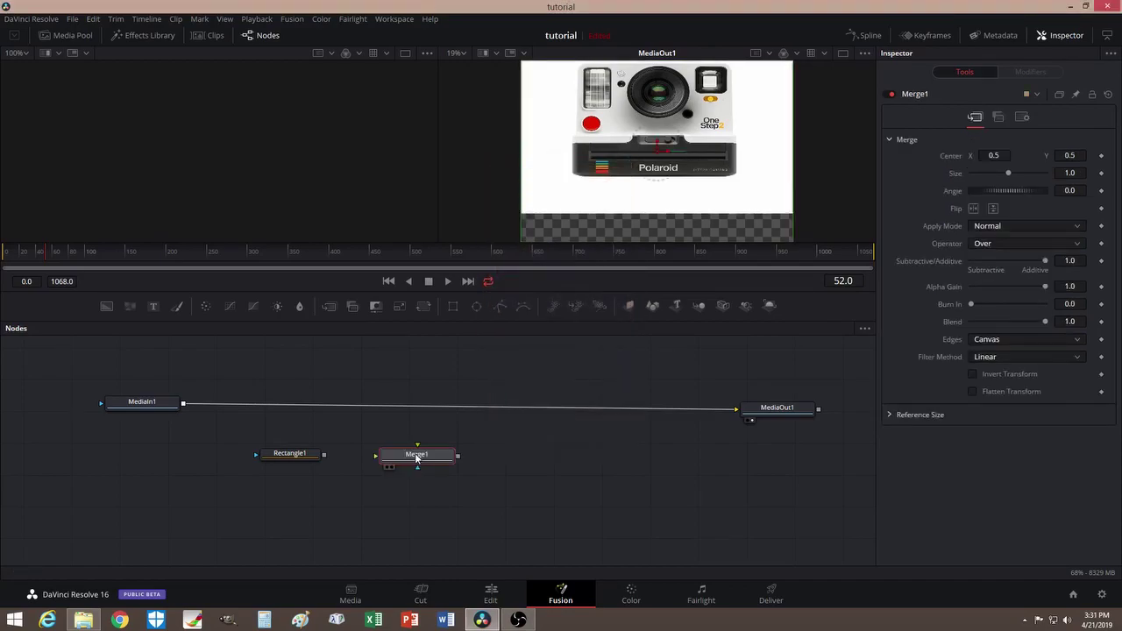
{"action": "left_click_drag", "start_coordinate": [396, 460], "coordinate": [414, 425]}
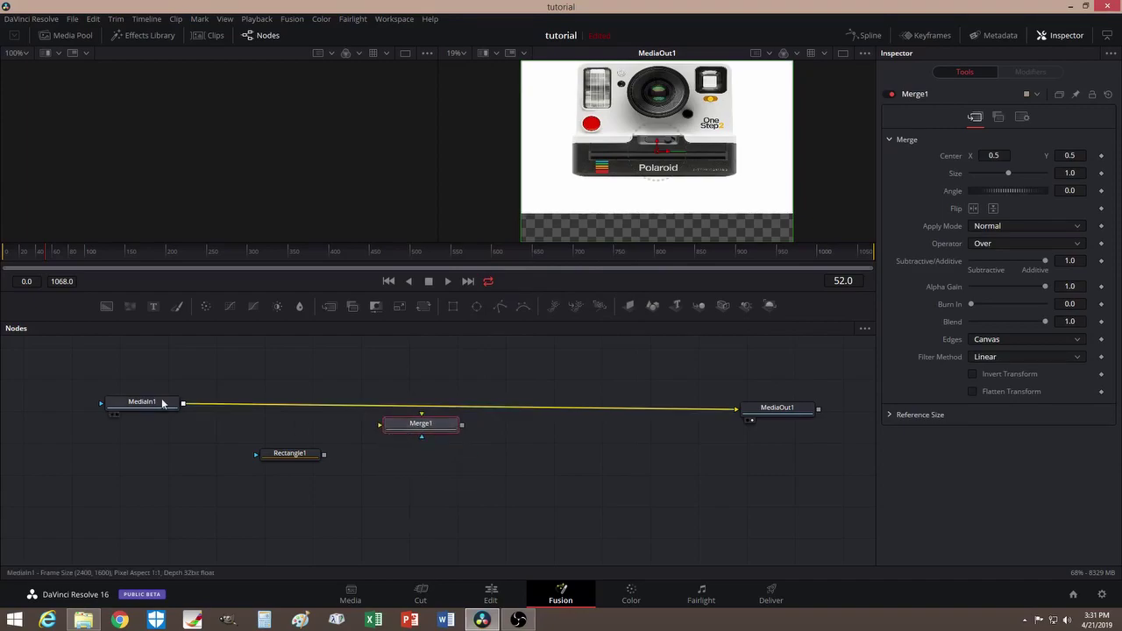
{"action": "left_click_drag", "start_coordinate": [183, 405], "coordinate": [222, 413]}
{"action": "left_click_drag", "start_coordinate": [336, 413], "coordinate": [380, 426]}
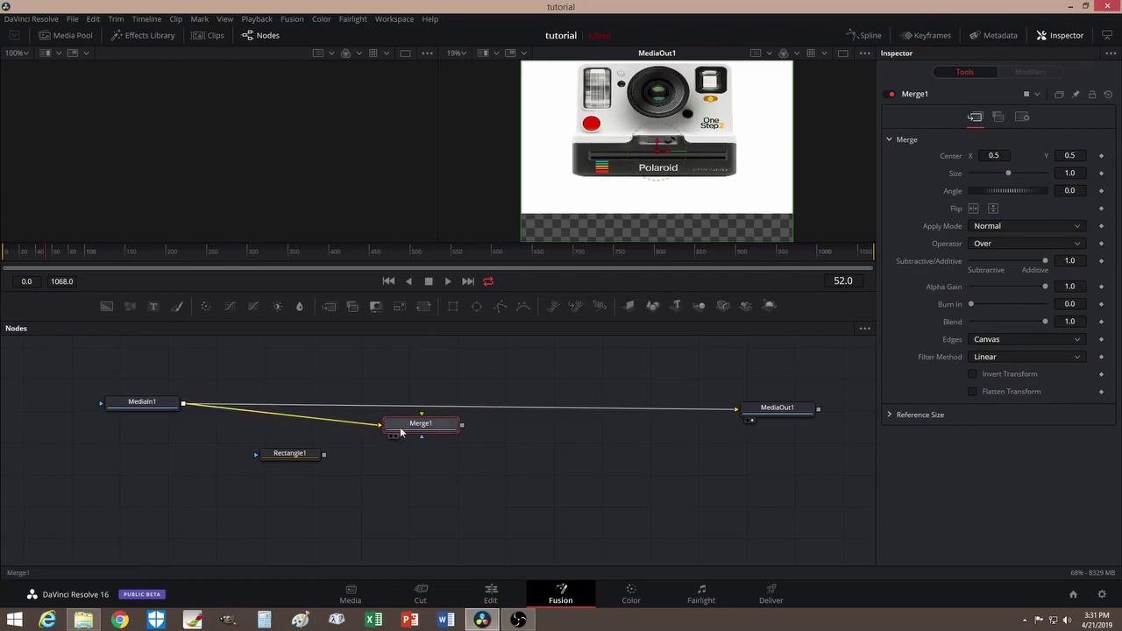
{"action": "left_click_drag", "start_coordinate": [489, 413], "coordinate": [756, 409]}
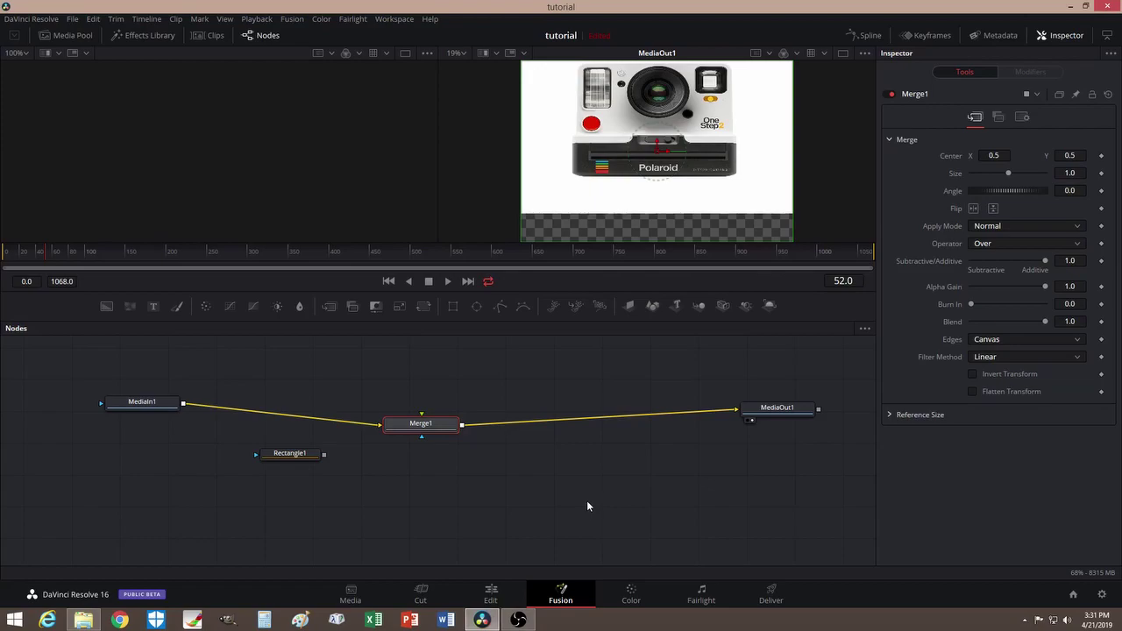
{"action": "left_click_drag", "start_coordinate": [449, 427], "coordinate": [449, 405]}
Display the Rectangle1 mask in the left viewer and the Merge1 result in the right viewer
{"action": "left_click_drag", "start_coordinate": [306, 456], "coordinate": [307, 453]}
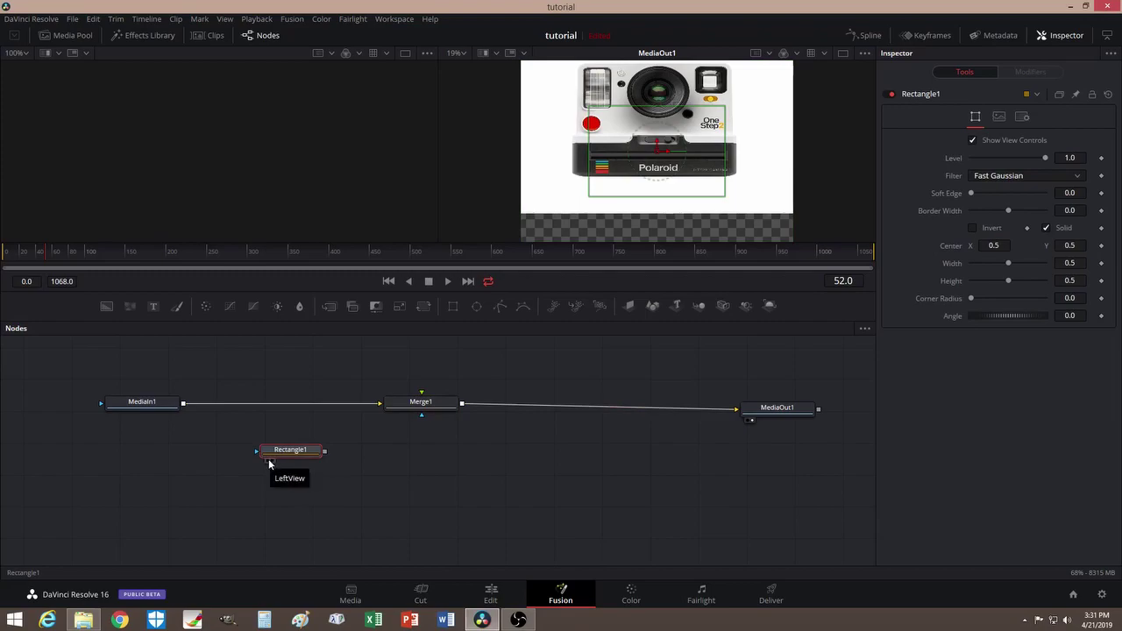
{"action": "left_click", "coordinate": [268, 462]}
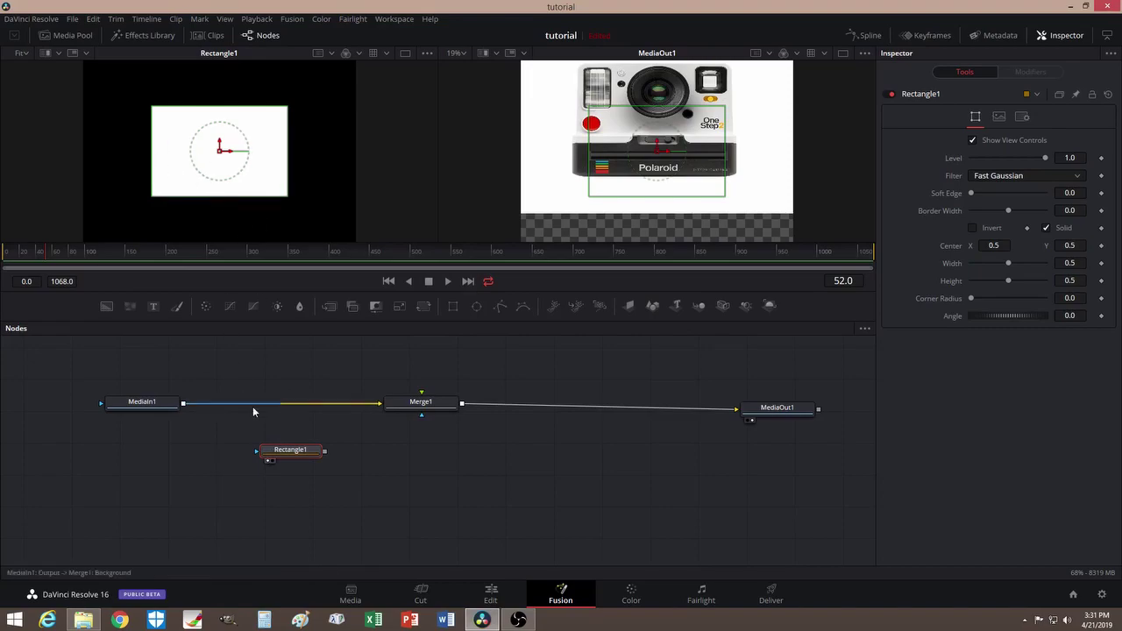
{"action": "left_click", "coordinate": [272, 462]}
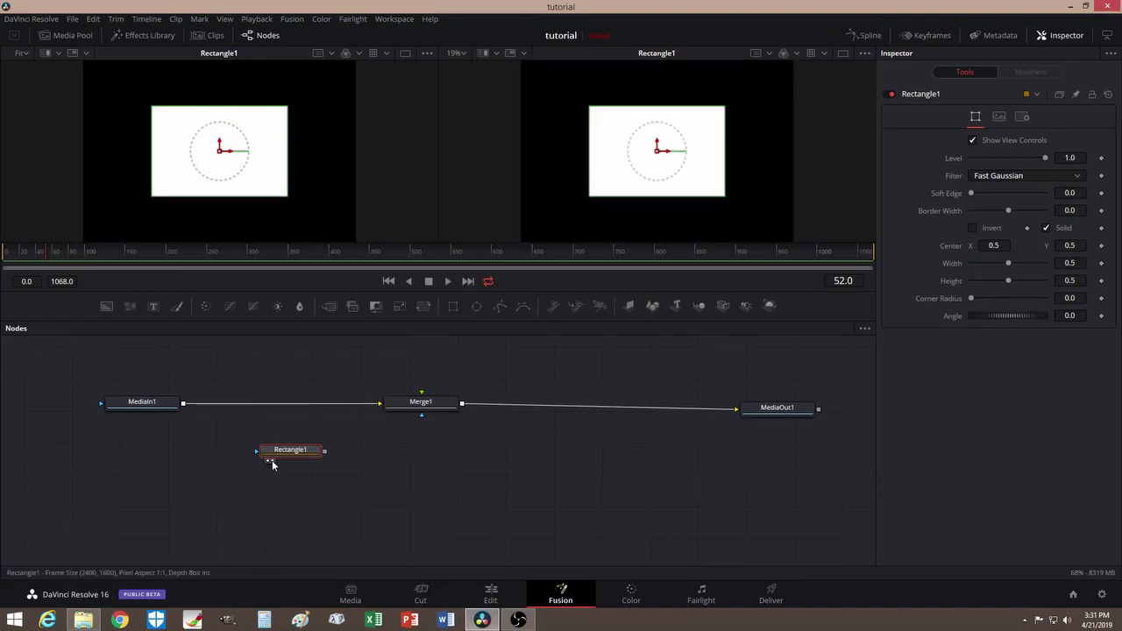
{"action": "left_click", "coordinate": [270, 461]}
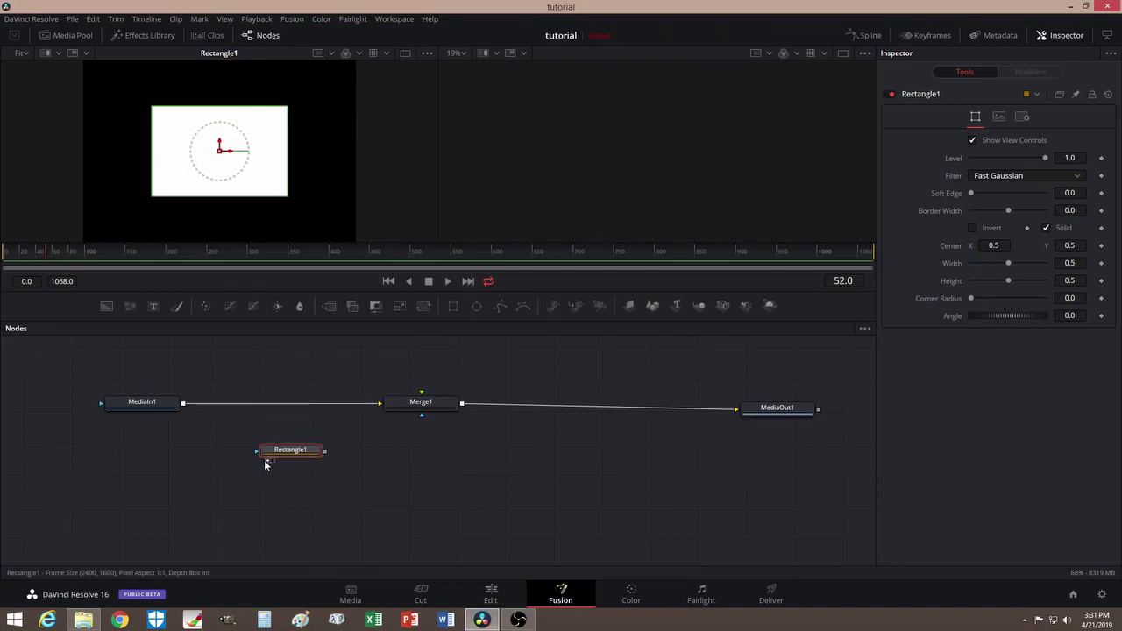
{"action": "left_click", "coordinate": [396, 416]}
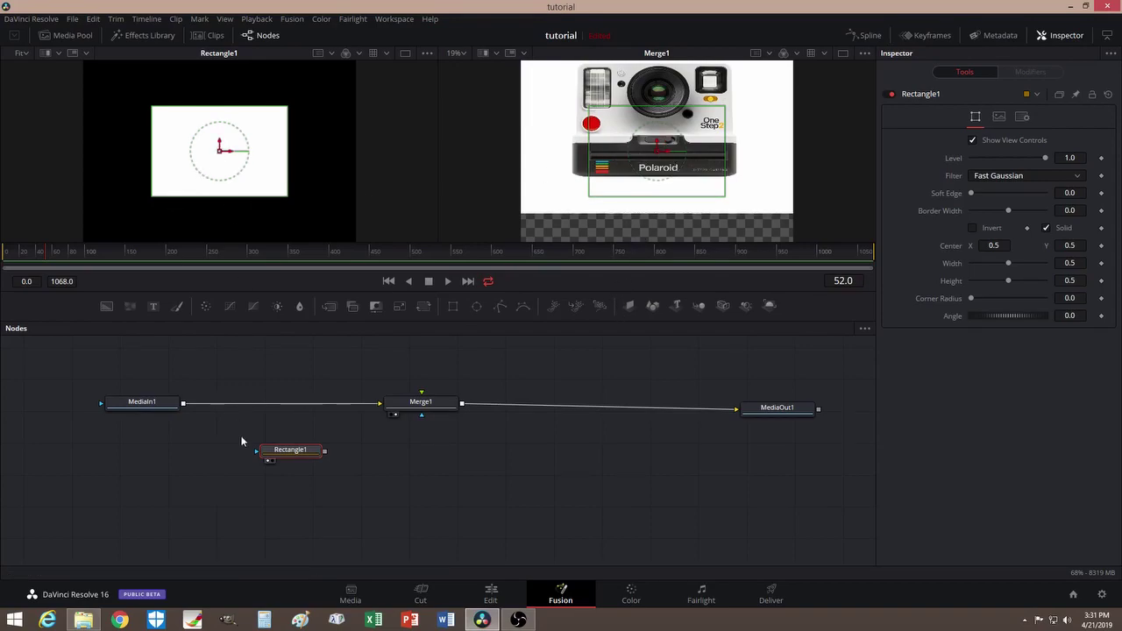
Lower the Rectangle1 mask to Center Y about 0.214 and connect it to Merge1's Effect Mask input
{"action": "left_click_drag", "start_coordinate": [292, 453], "coordinate": [284, 450]}
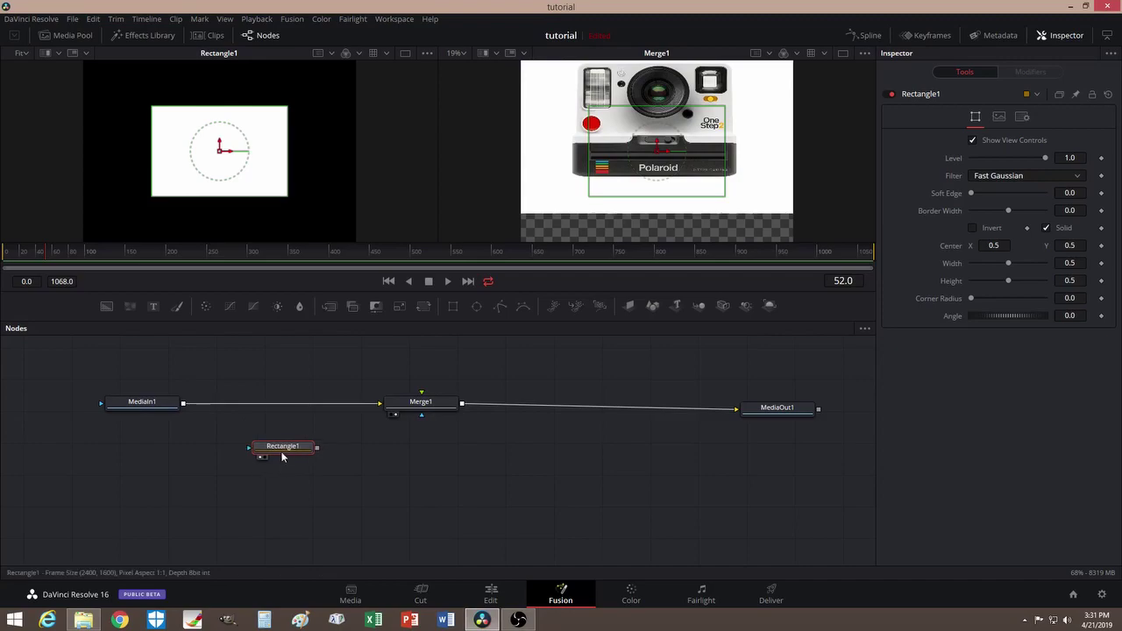
{"action": "left_click_drag", "start_coordinate": [657, 146], "coordinate": [654, 199]}
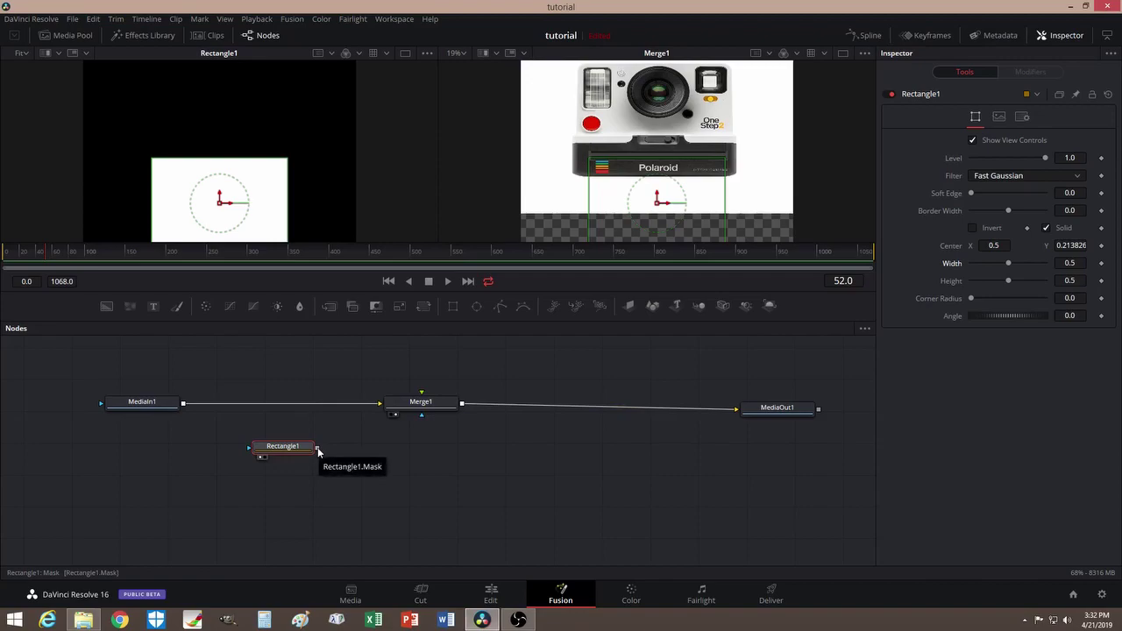
{"action": "left_click_drag", "start_coordinate": [317, 448], "coordinate": [417, 437]}
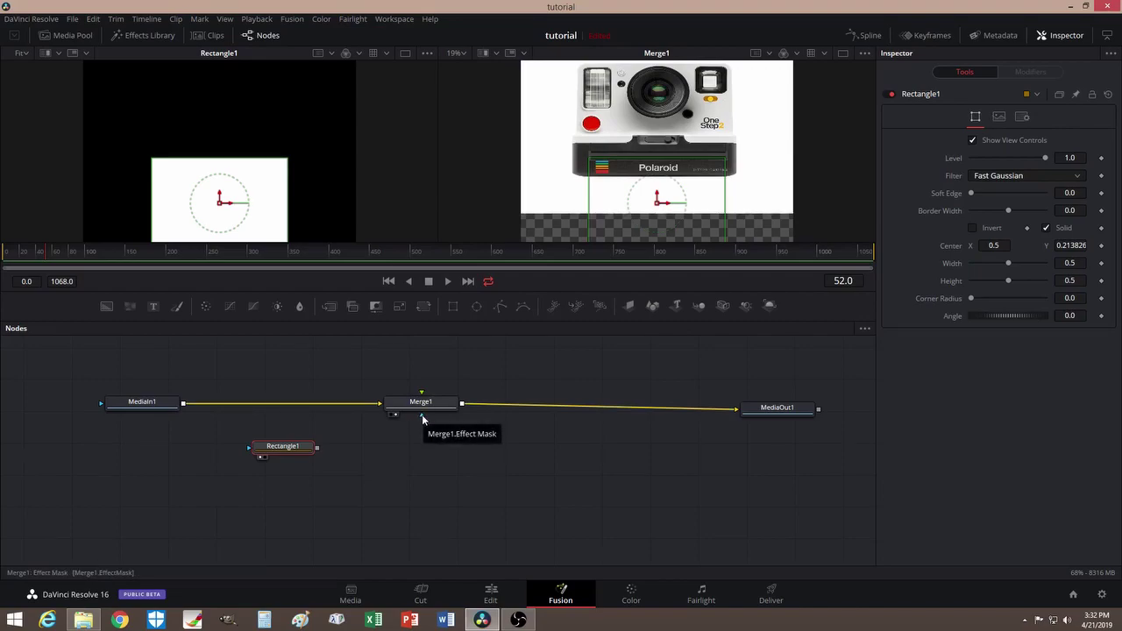
{"action": "left_click_drag", "start_coordinate": [316, 447], "coordinate": [423, 415]}
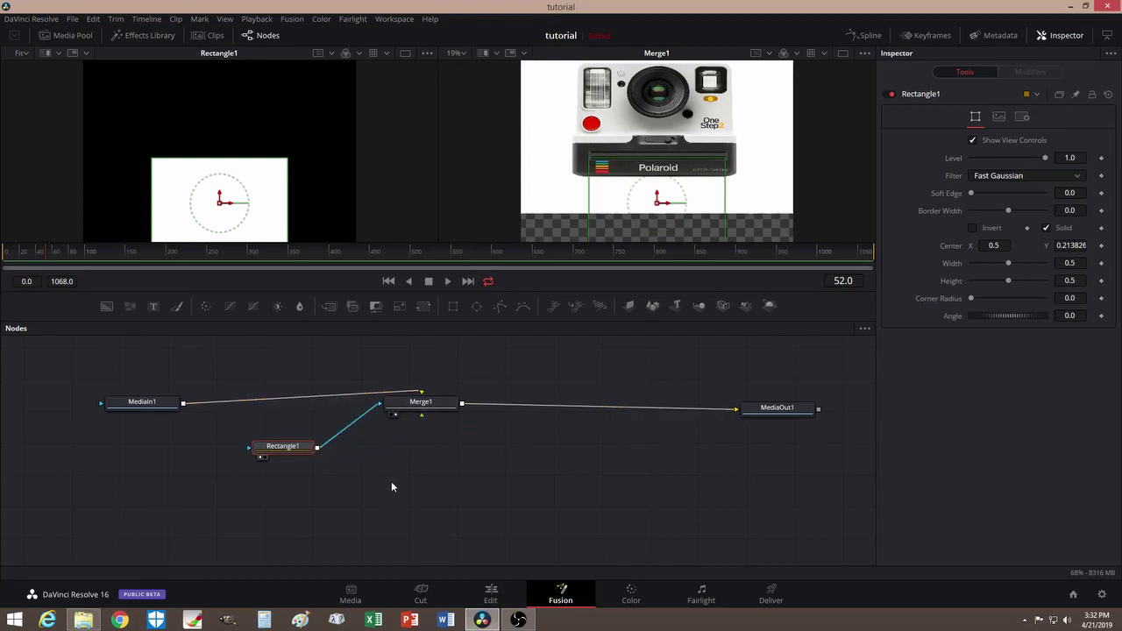
{"action": "left_click_drag", "start_coordinate": [296, 457], "coordinate": [198, 502]}
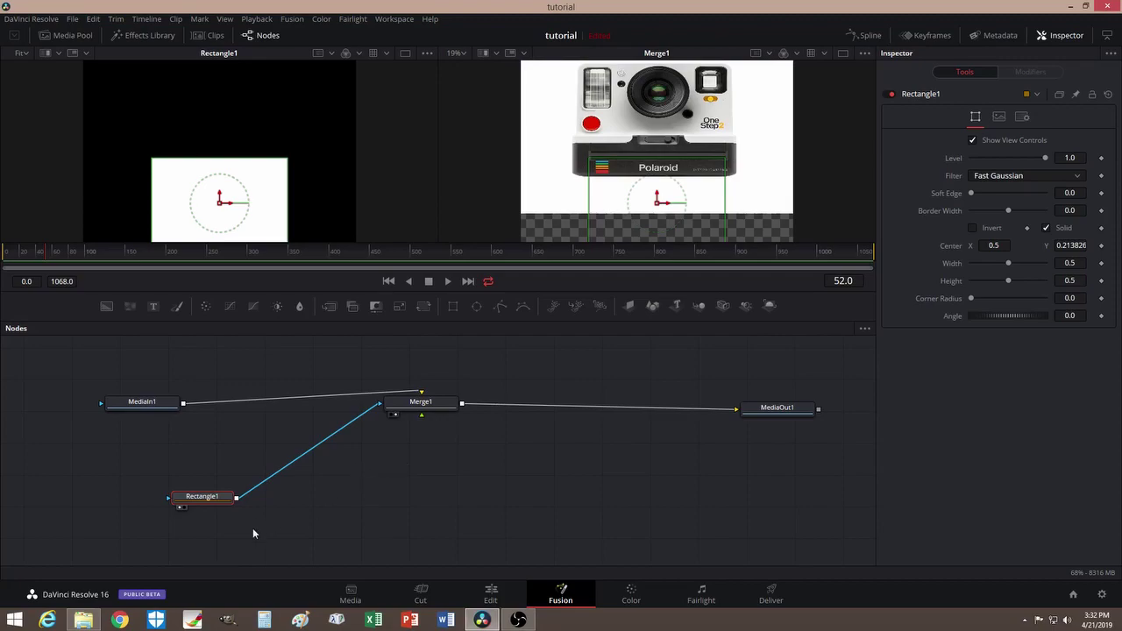
Import the draong1 PNG from the Desktop folder as a new media node below Merge1 and show it in the left viewer
{"action": "mouse_move", "coordinate": [92, 618]}
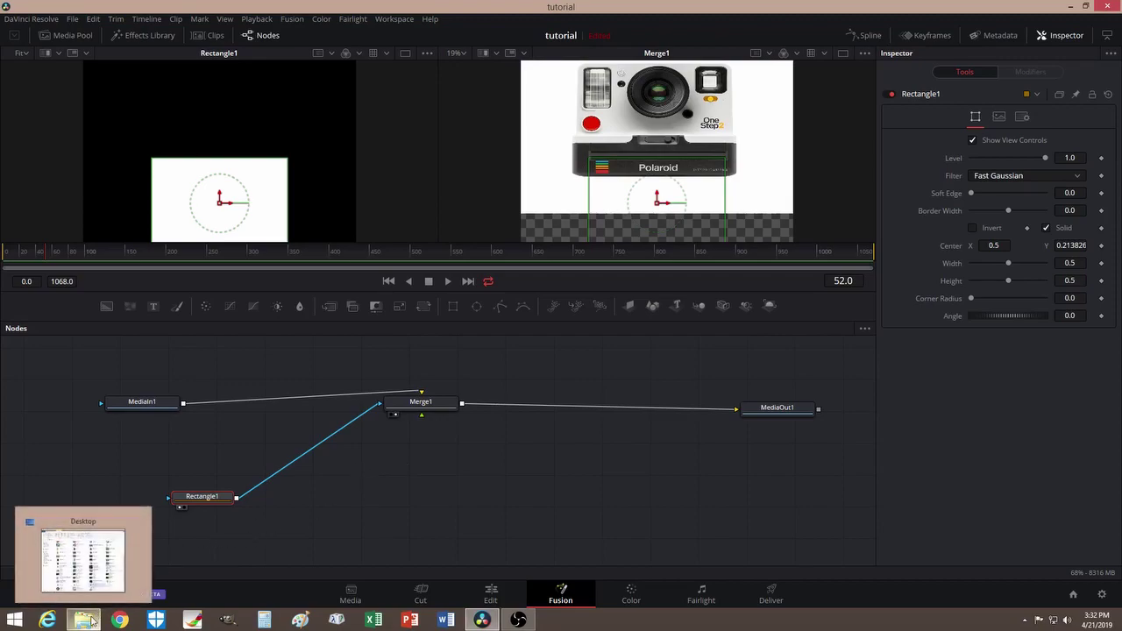
{"action": "left_click", "coordinate": [95, 572]}
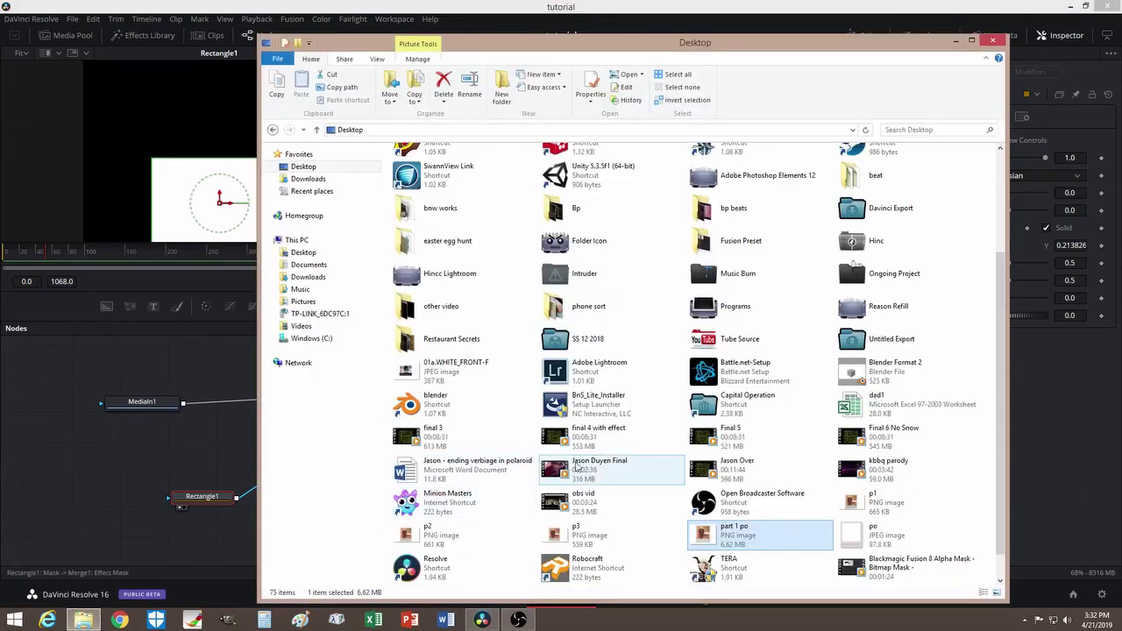
{"action": "scroll", "coordinate": [593, 440], "scroll_direction": "down", "scroll_amount": 1}
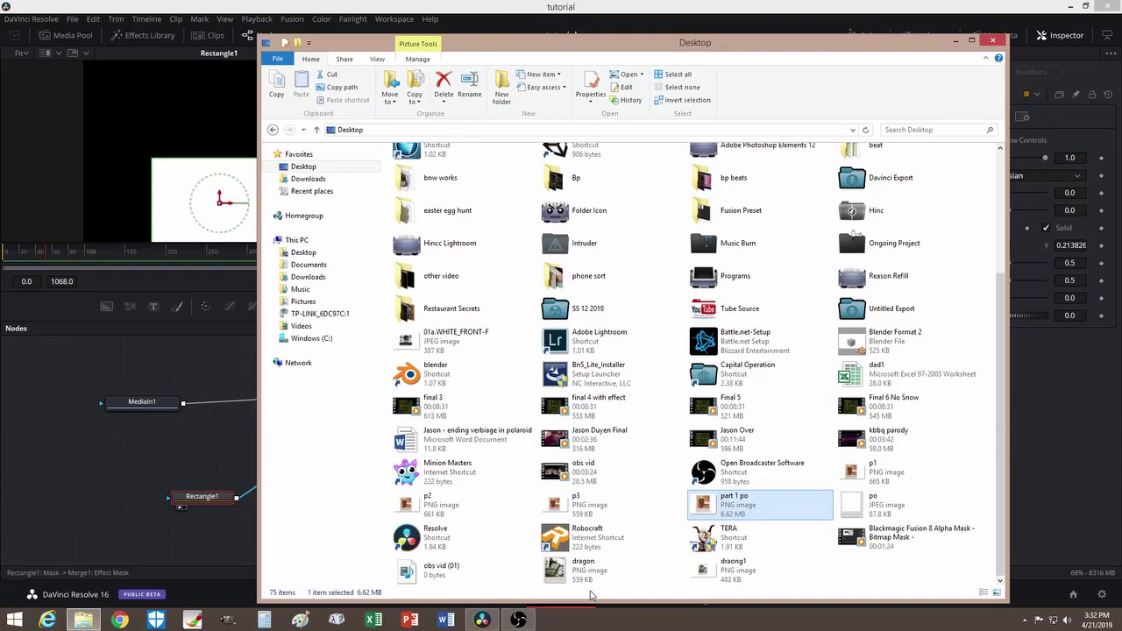
{"action": "left_click", "coordinate": [717, 572]}
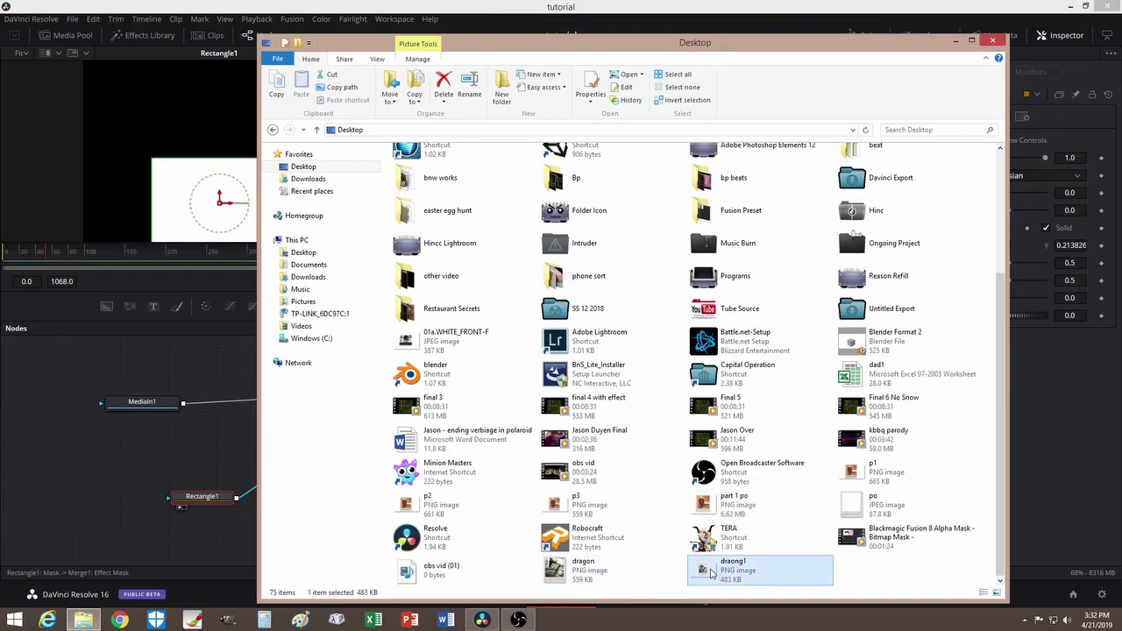
{"action": "left_click_drag", "start_coordinate": [218, 483], "coordinate": [114, 478]}
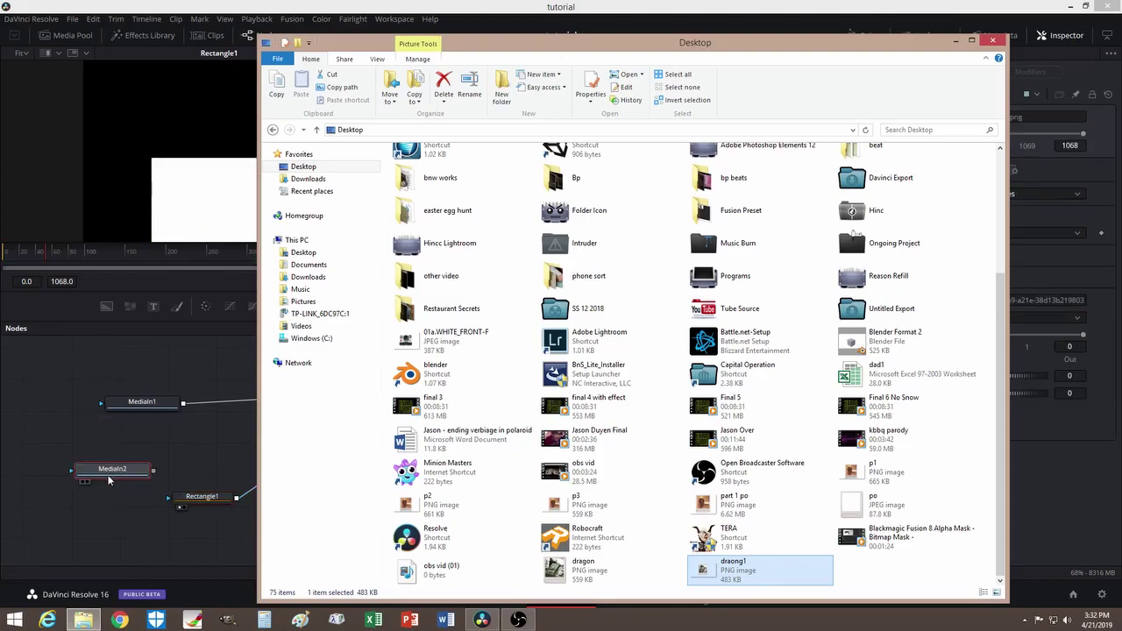
{"action": "left_click", "coordinate": [956, 41]}
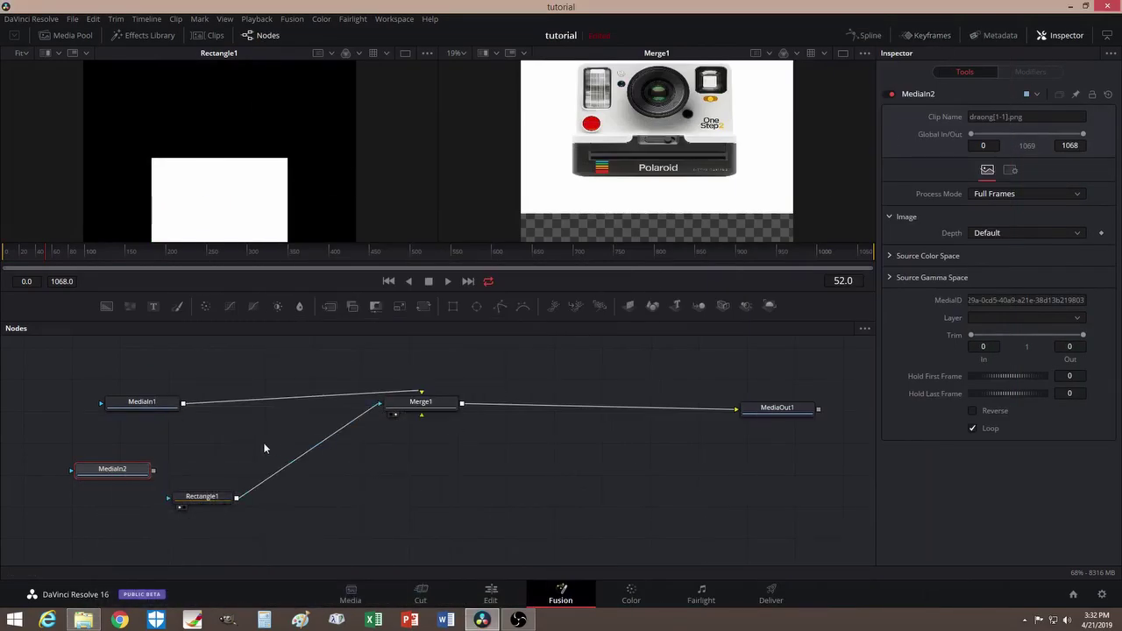
{"action": "left_click_drag", "start_coordinate": [117, 475], "coordinate": [480, 473]}
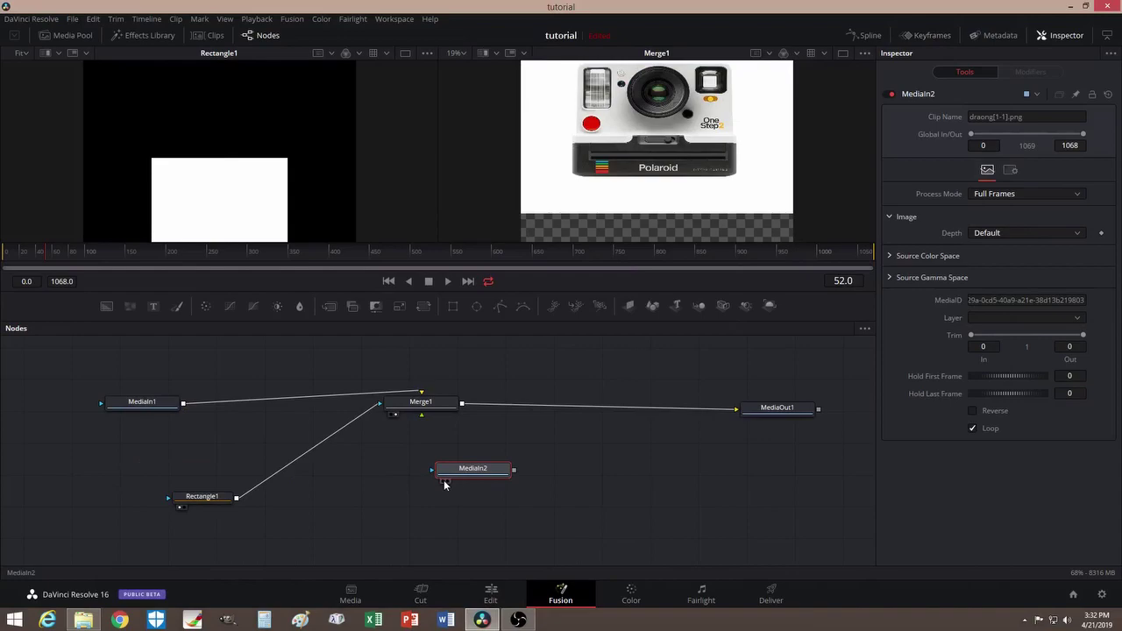
{"action": "left_click", "coordinate": [443, 481]}
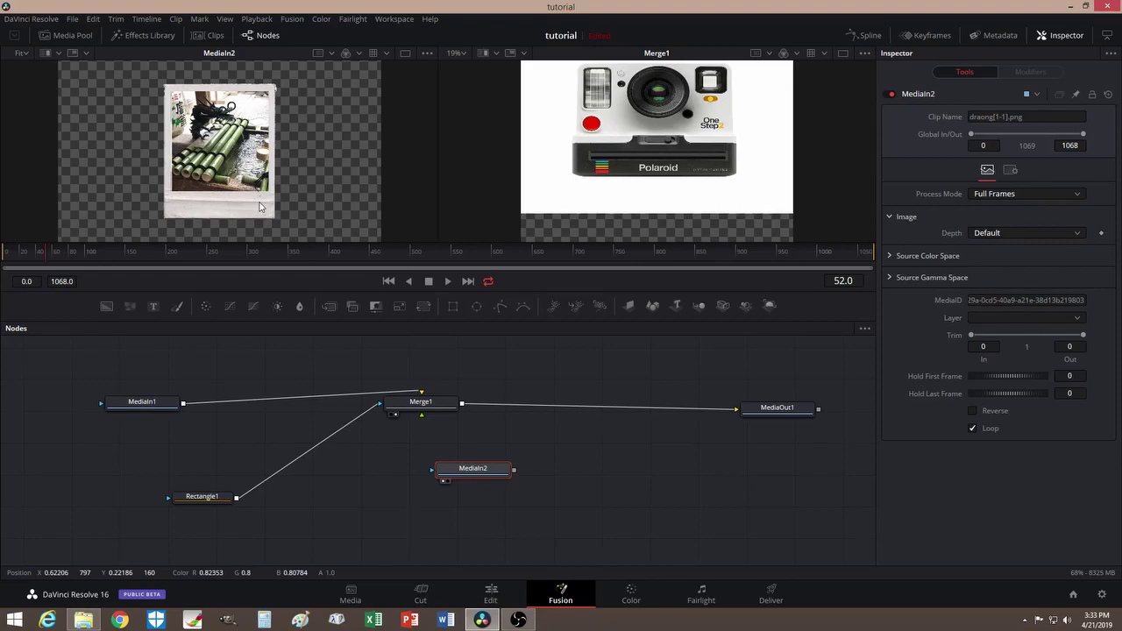
{"action": "left_click_drag", "start_coordinate": [494, 475], "coordinate": [583, 502]}
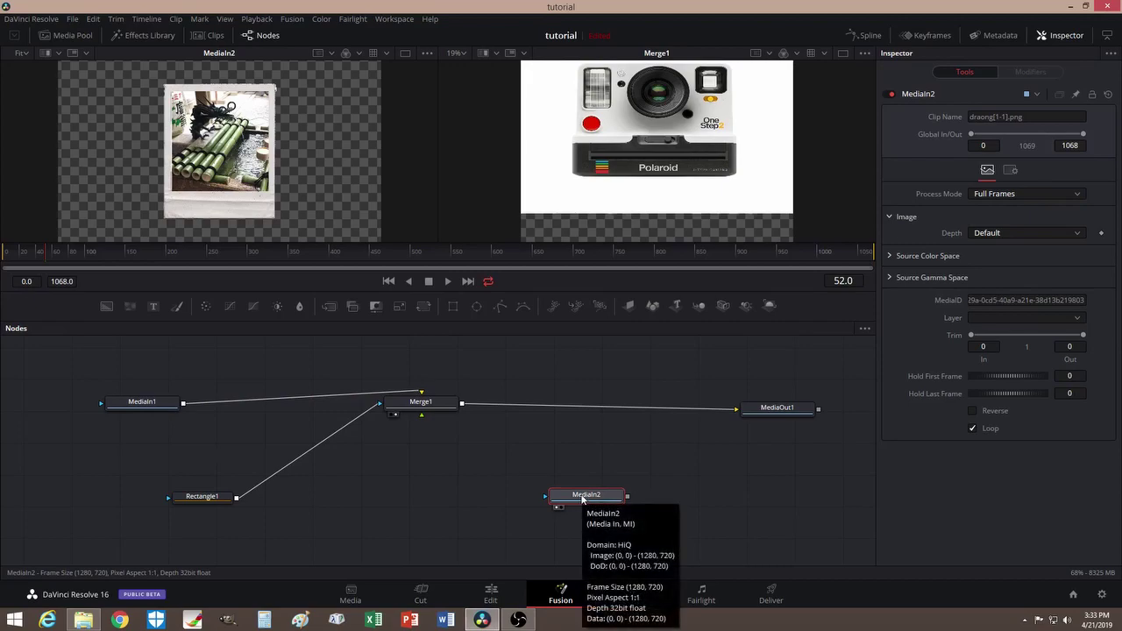
Add a Transform node after MediaIn2 and place it between that picture and Merge1
{"action": "key", "text": "shift+space"}
{"action": "type", "text": "merge"}
{"action": "key", "text": "BackSpace"}
{"action": "key", "text": "BackSpace"}
{"action": "key", "text": "BackSpace"}
{"action": "key", "text": "BackSpace"}
{"action": "key", "text": "BackSpace"}
{"action": "type", "text": "tran"}
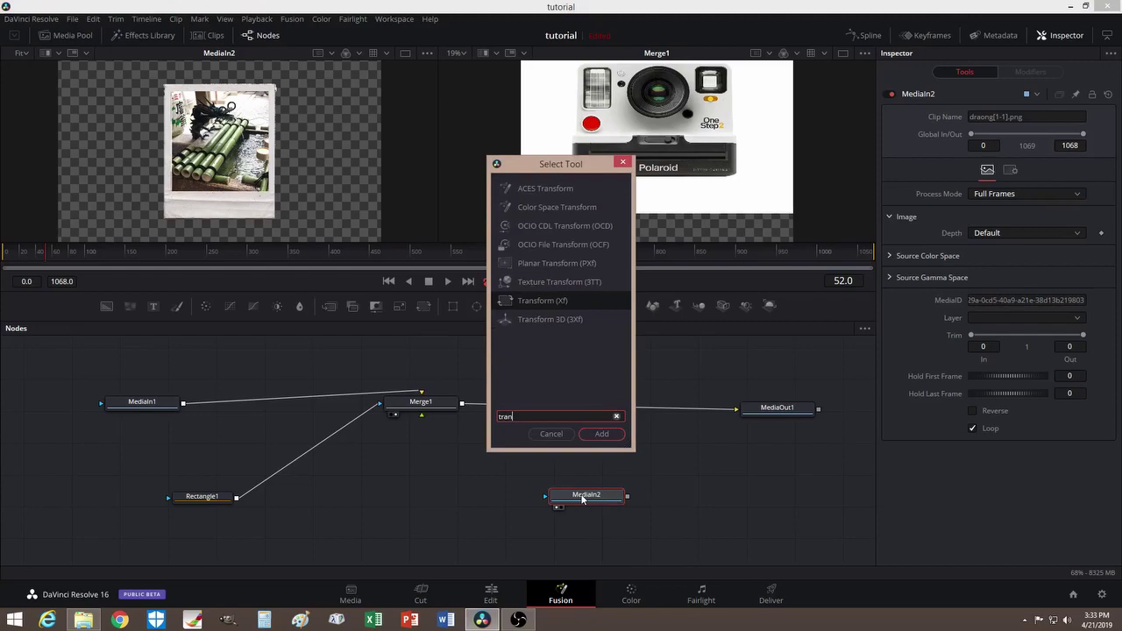
{"action": "key", "text": "Return"}
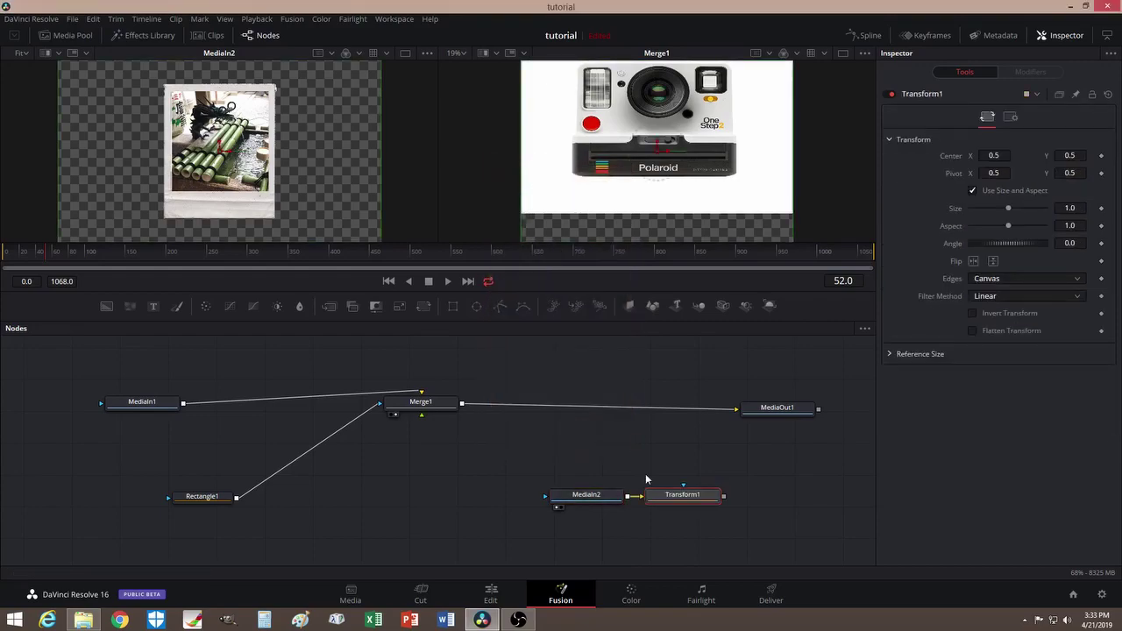
{"action": "left_click_drag", "start_coordinate": [554, 460], "coordinate": [546, 468]}
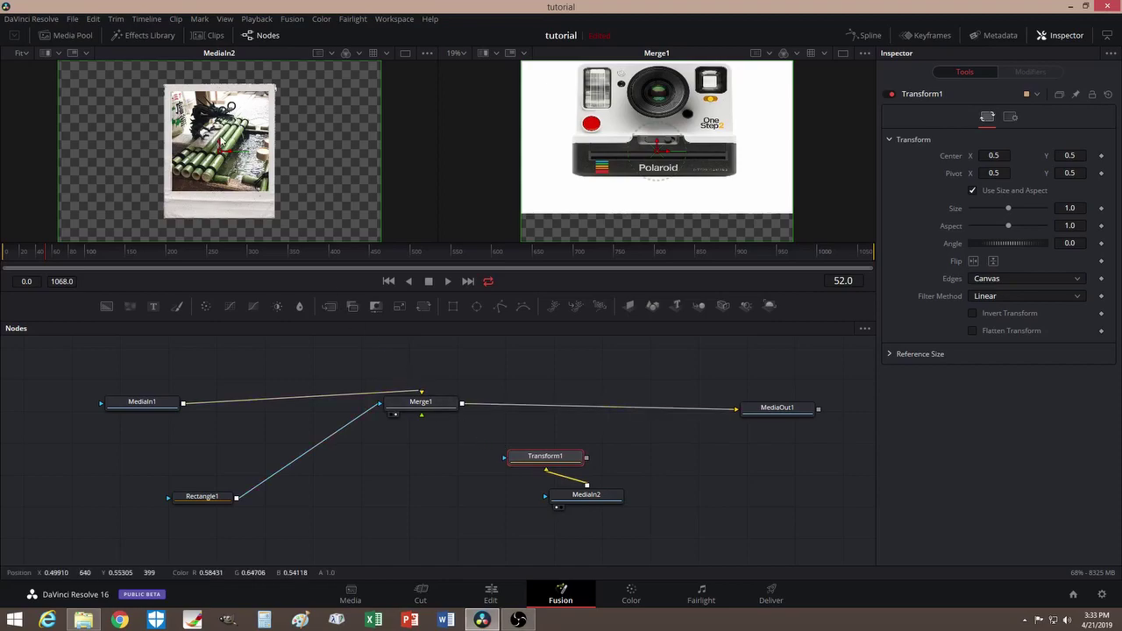
Show Transform1 in the left viewer and move the Polaroid picture to Center Y about 0.532
{"action": "left_click_drag", "start_coordinate": [217, 151], "coordinate": [219, 156]}
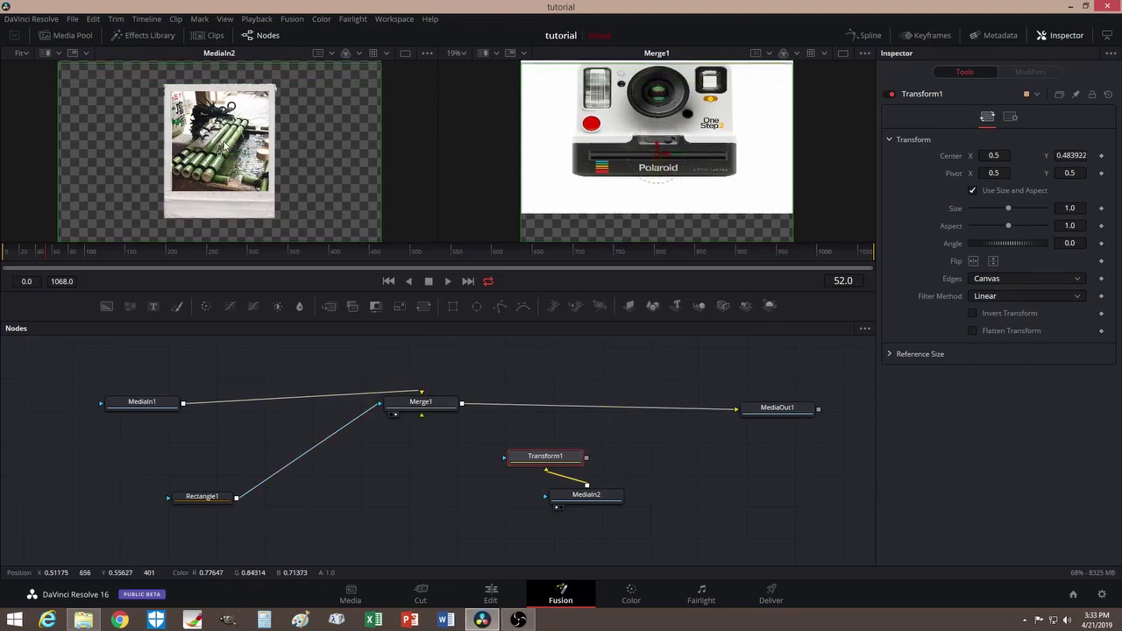
{"action": "left_click_drag", "start_coordinate": [578, 496], "coordinate": [578, 505]}
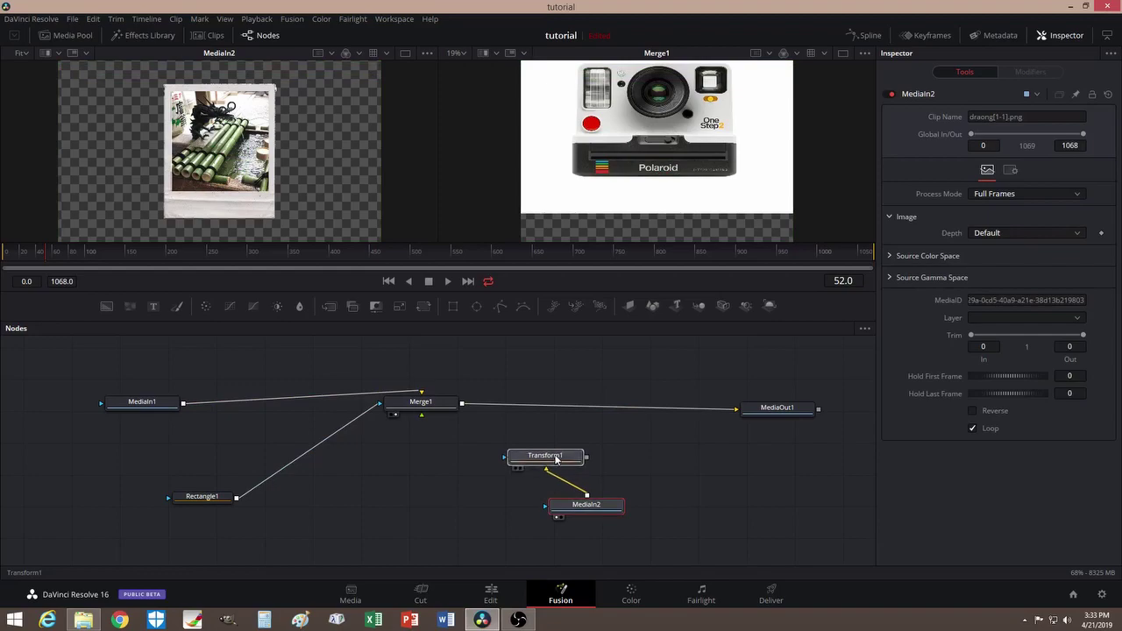
{"action": "left_click_drag", "start_coordinate": [557, 457], "coordinate": [554, 444]}
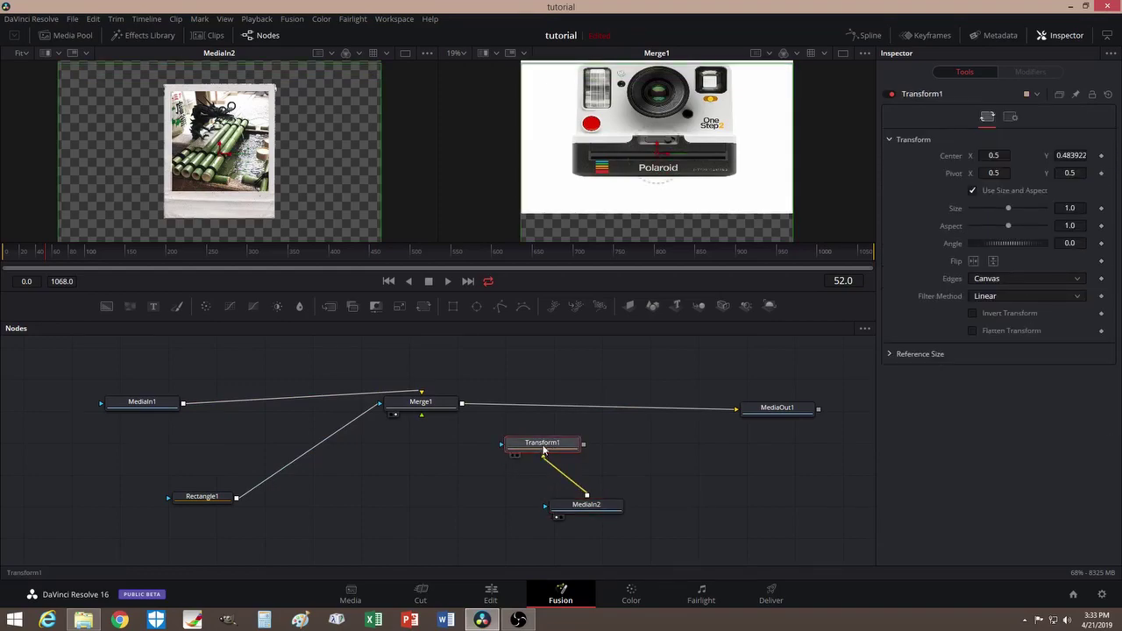
{"action": "left_click_drag", "start_coordinate": [554, 507], "coordinate": [555, 510]}
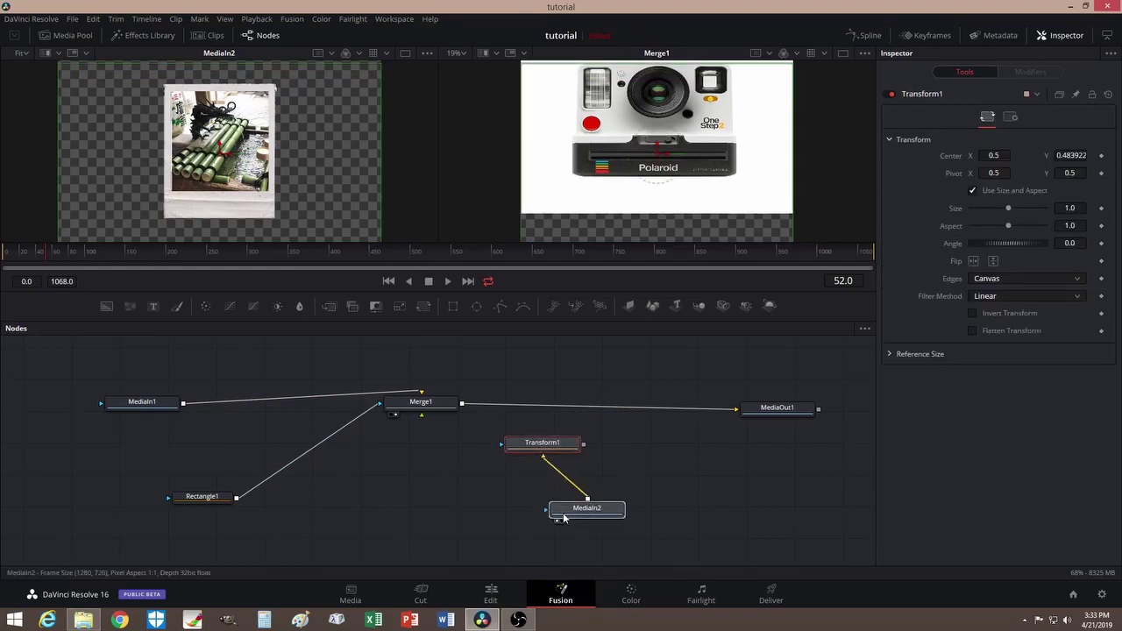
{"action": "left_click", "coordinate": [513, 455]}
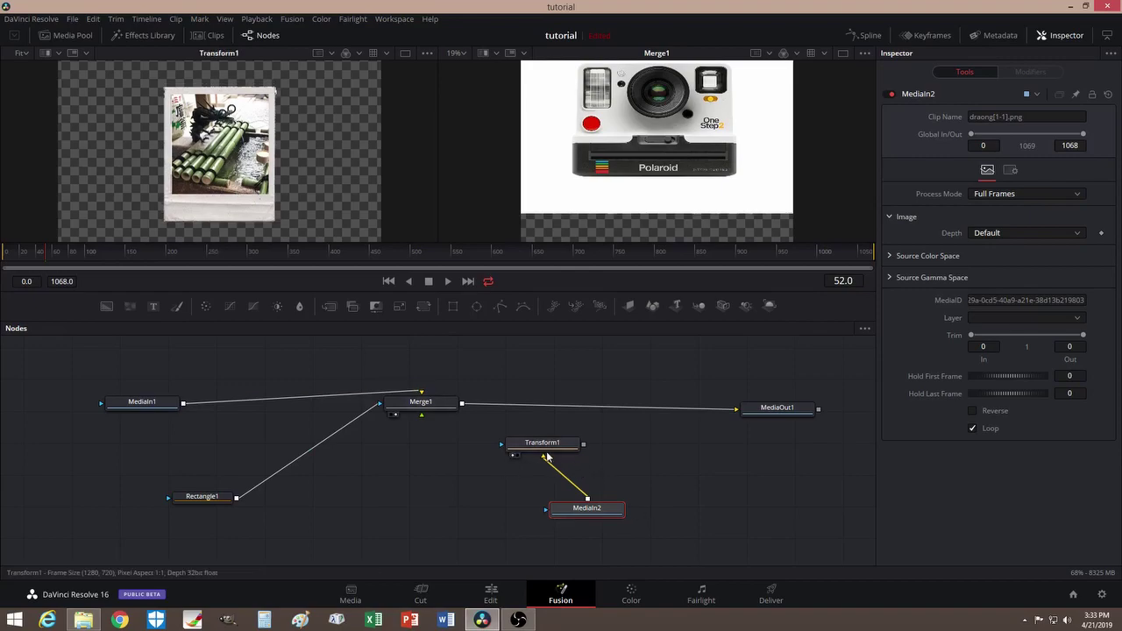
{"action": "left_click", "coordinate": [545, 453]}
{"action": "mouse_move", "coordinate": [220, 147]}
{"action": "left_mouse_down"}
{"action": "mouse_move", "coordinate": [217, 165]}
{"action": "mouse_move", "coordinate": [226, 125]}
{"action": "mouse_move", "coordinate": [235, 141]}
{"action": "left_mouse_up"}
Connect Transform1 to Merge1's foreground input and lower the Polaroid picture to Center Y about 0.068
{"action": "left_click_drag", "start_coordinate": [574, 514], "coordinate": [603, 517]}
{"action": "left_click_drag", "start_coordinate": [540, 444], "coordinate": [516, 471]}
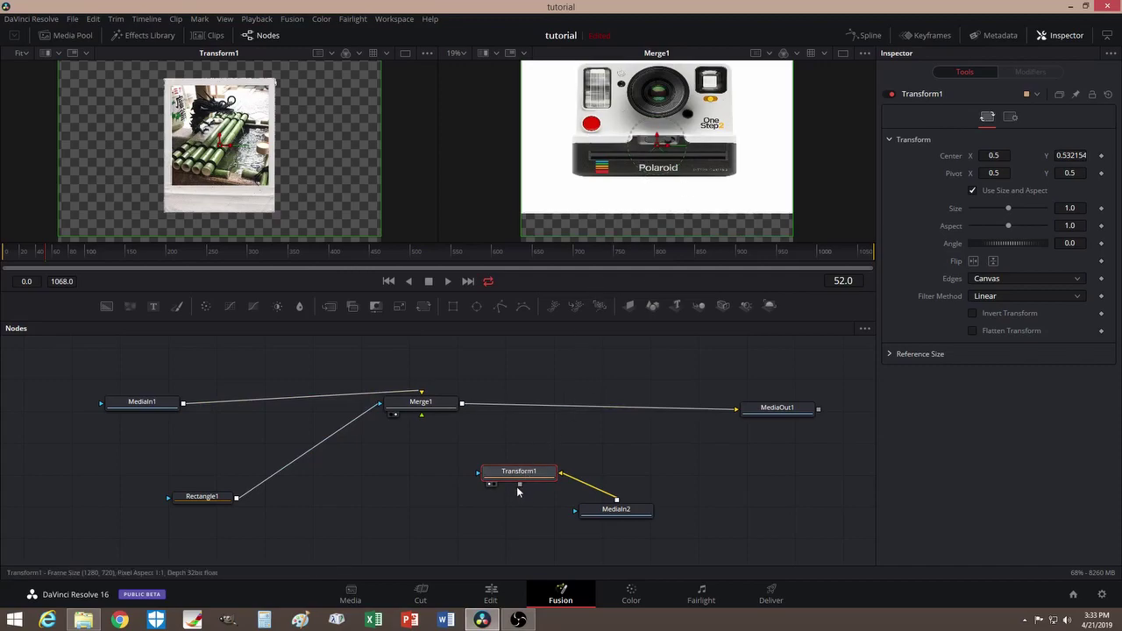
{"action": "left_click_drag", "start_coordinate": [520, 484], "coordinate": [416, 427]}
{"action": "left_click_drag", "start_coordinate": [522, 483], "coordinate": [422, 417]}
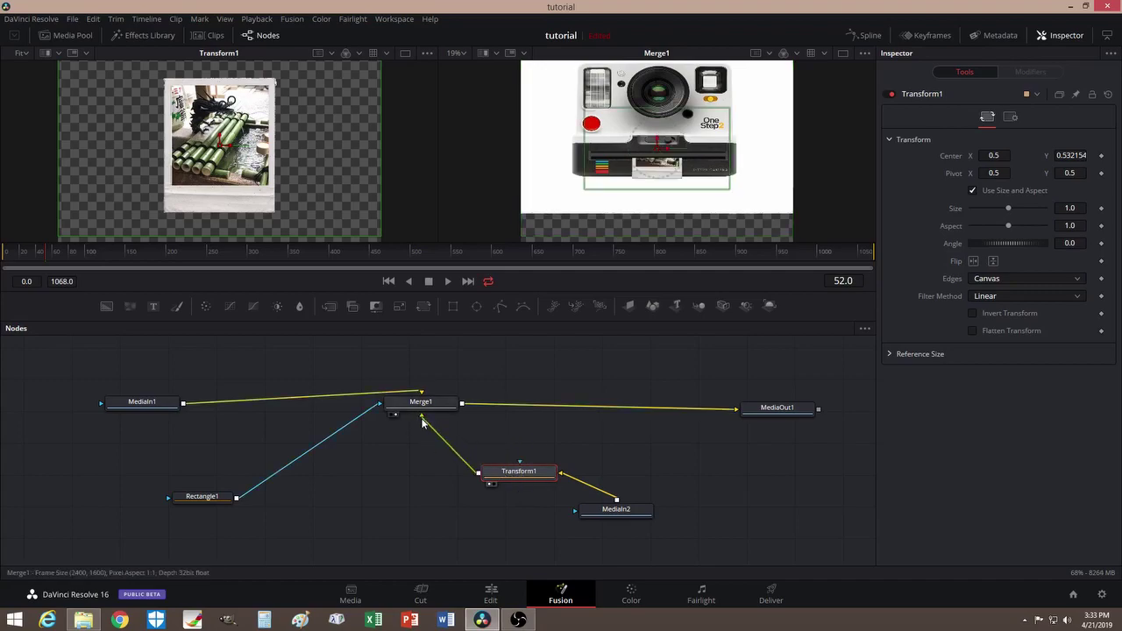
{"action": "left_click_drag", "start_coordinate": [658, 140], "coordinate": [668, 175]}
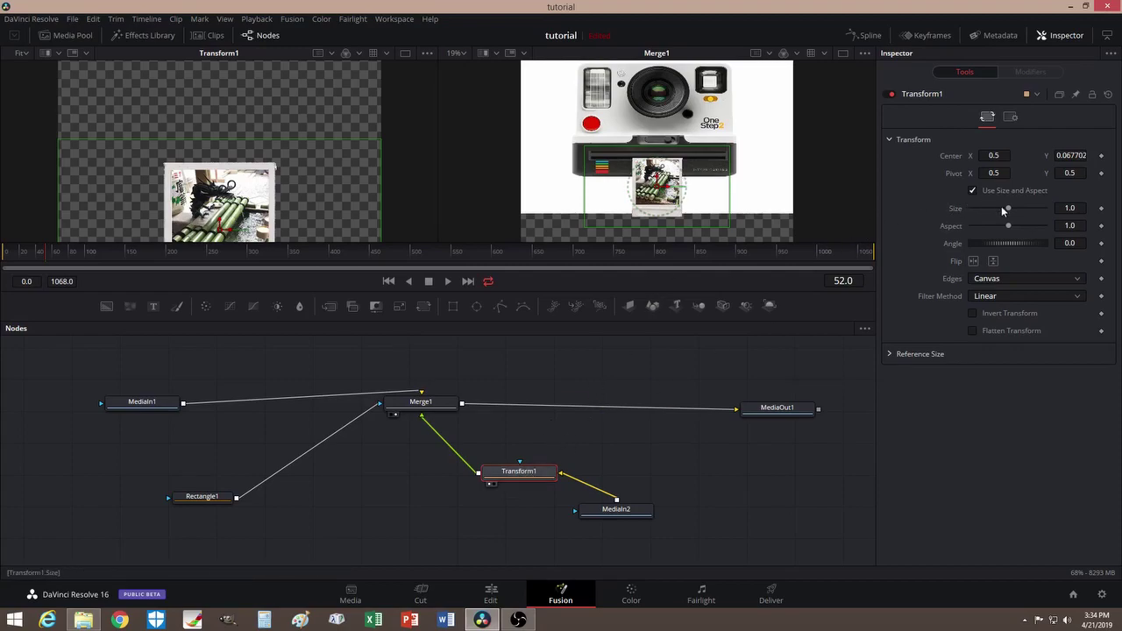
Enlarge the Polaroid picture with Transform1 to Size 2.59 and nudge the Transform1 node up slightly in the node graph
{"action": "left_click_drag", "start_coordinate": [1010, 208], "coordinate": [1040, 215]}
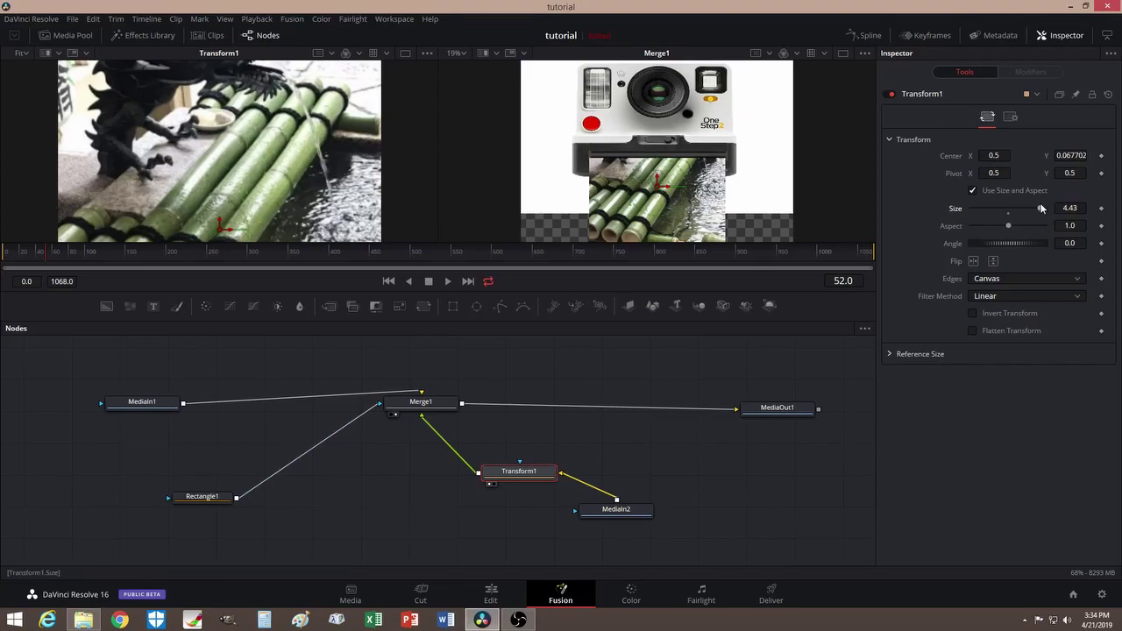
{"action": "left_click_drag", "start_coordinate": [1040, 206], "coordinate": [1024, 213]}
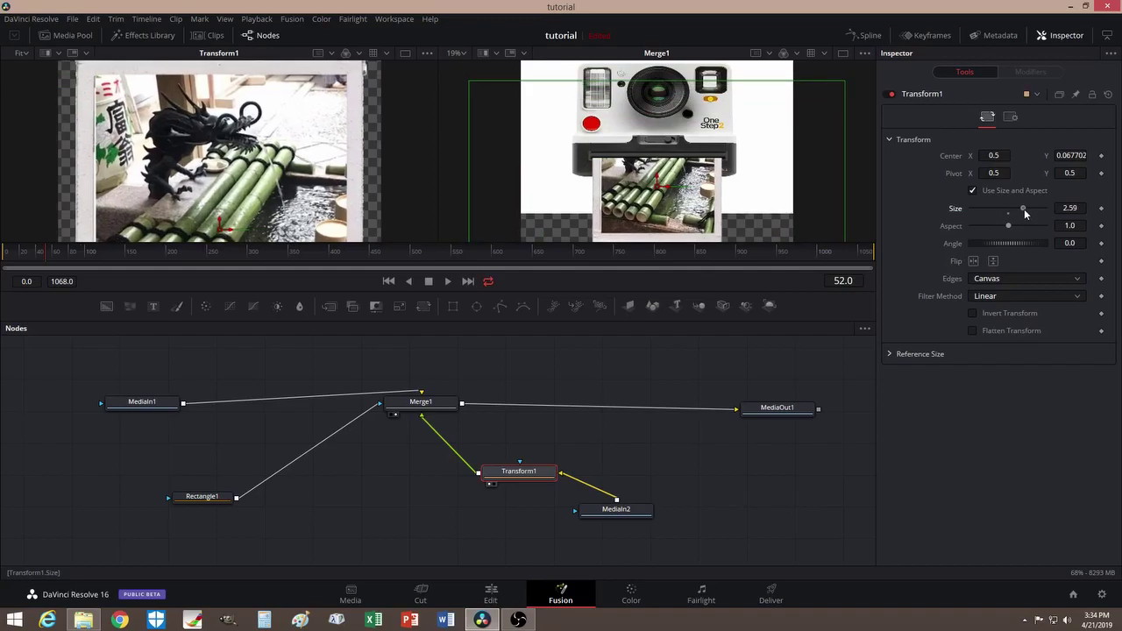
{"action": "left_click_drag", "start_coordinate": [531, 471], "coordinate": [534, 460]}
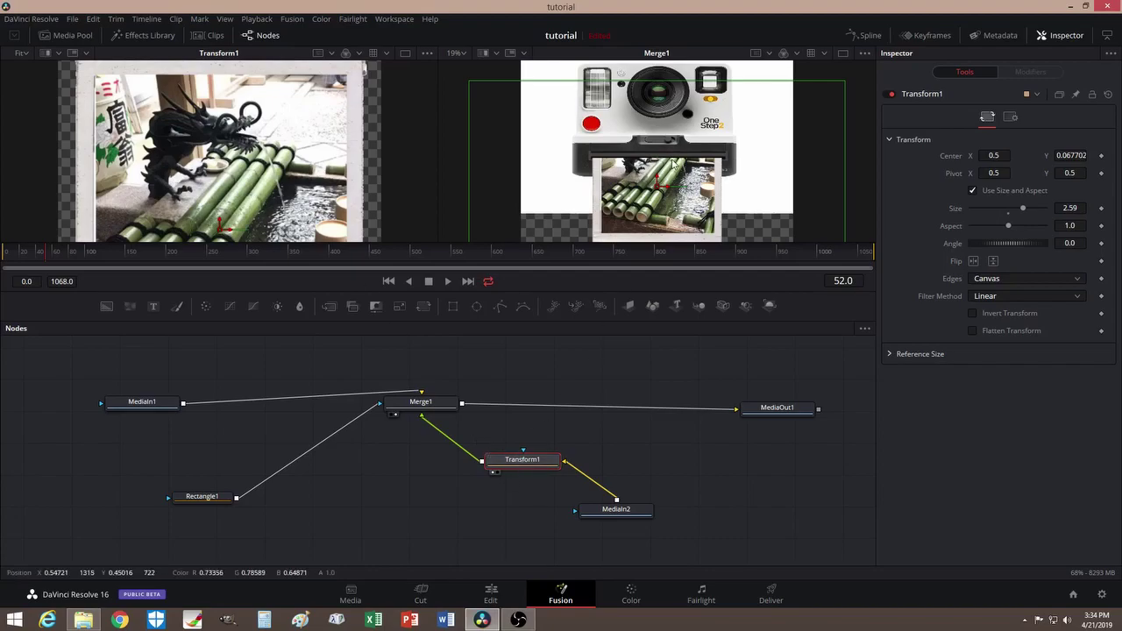
Raise the Polaroid picture to Center Y about 1.39, hiding it inside the camera, and keyframe Transform1's Center at frame 52
{"action": "mouse_move", "coordinate": [659, 181]}
{"action": "left_mouse_down"}
{"action": "mouse_move", "coordinate": [683, 92]}
{"action": "mouse_move", "coordinate": [659, 230]}
{"action": "mouse_move", "coordinate": [666, 174]}
{"action": "left_mouse_up"}
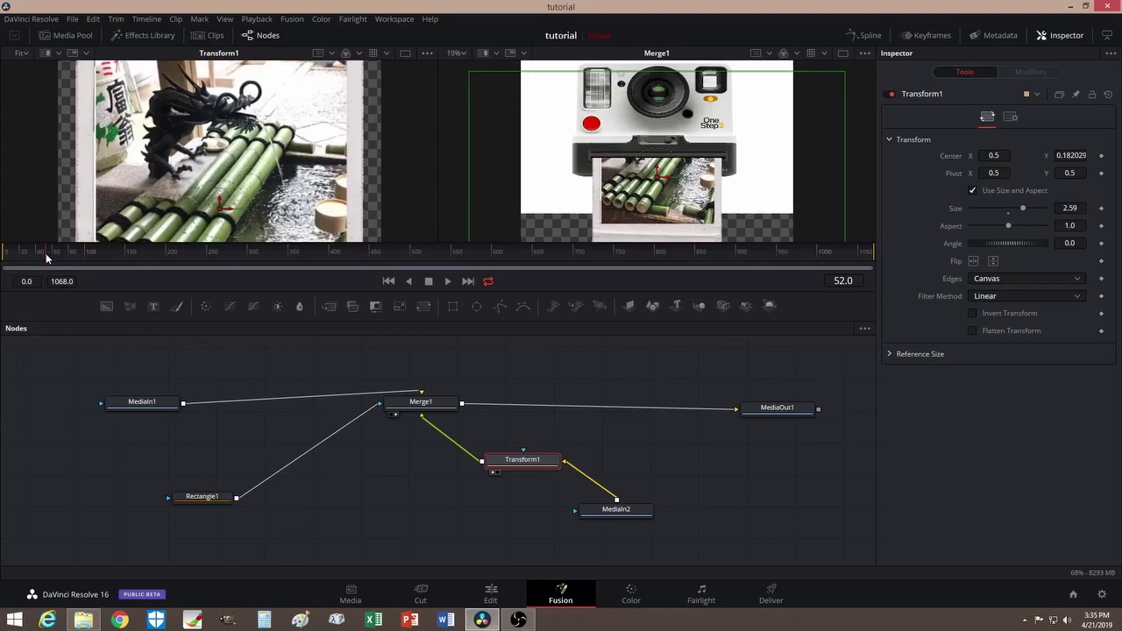
{"action": "left_click_drag", "start_coordinate": [659, 168], "coordinate": [660, 71]}
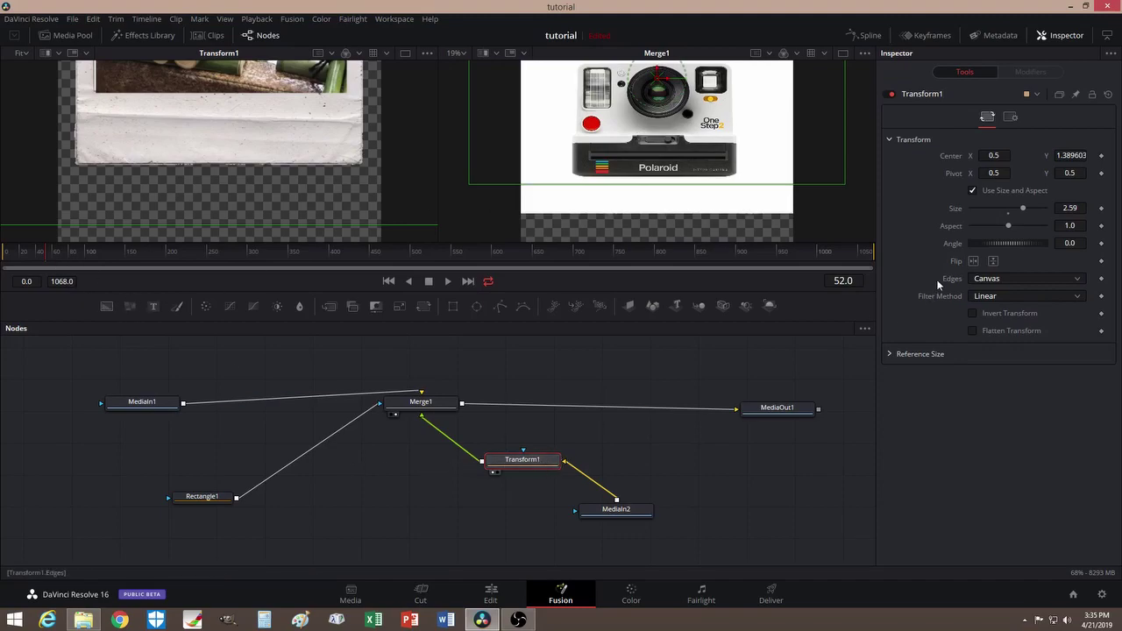
{"action": "left_click", "coordinate": [1102, 156]}
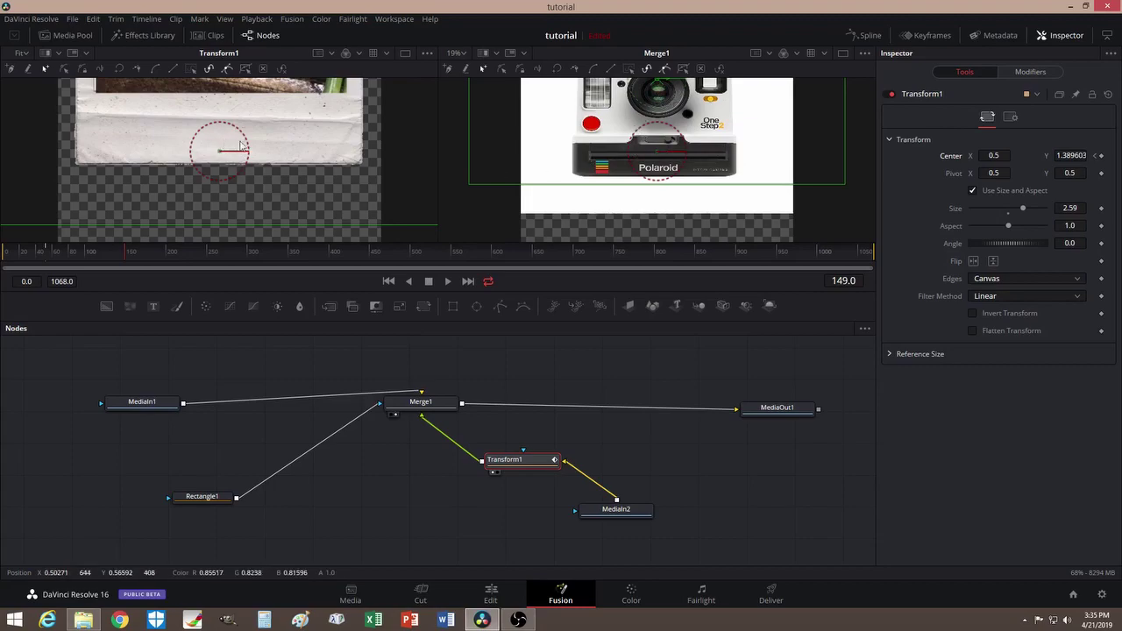
At frame 149, lower the Polaroid picture out of the camera slot to Center Y about -0.456
{"action": "scroll", "coordinate": [557, 164], "scroll_direction": "up", "scroll_amount": 2}
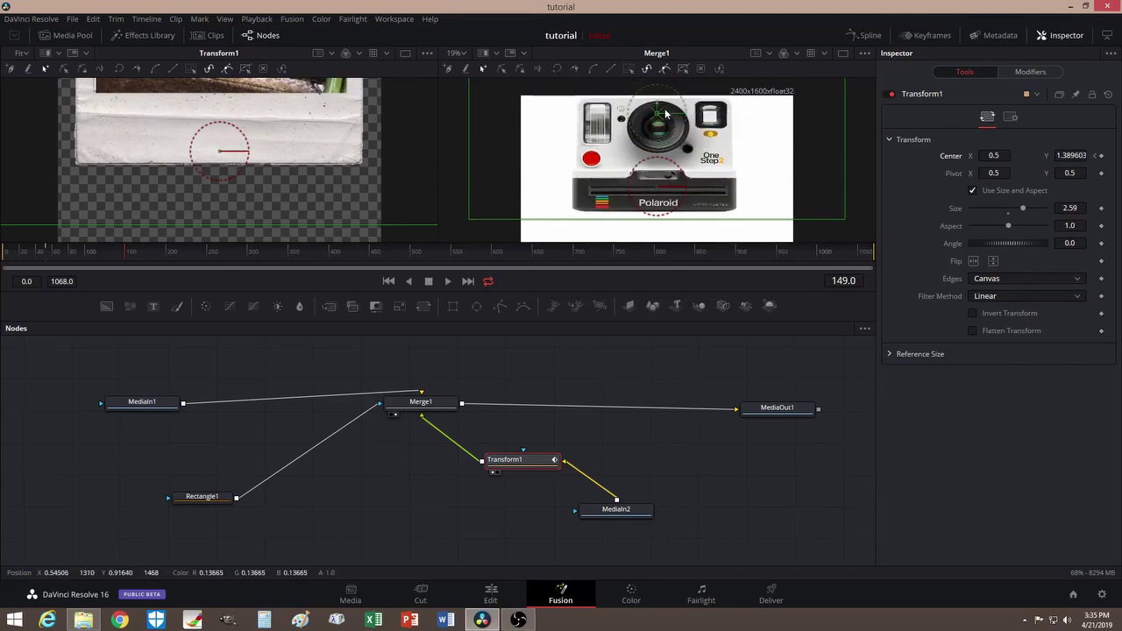
{"action": "left_click_drag", "start_coordinate": [660, 106], "coordinate": [663, 164]}
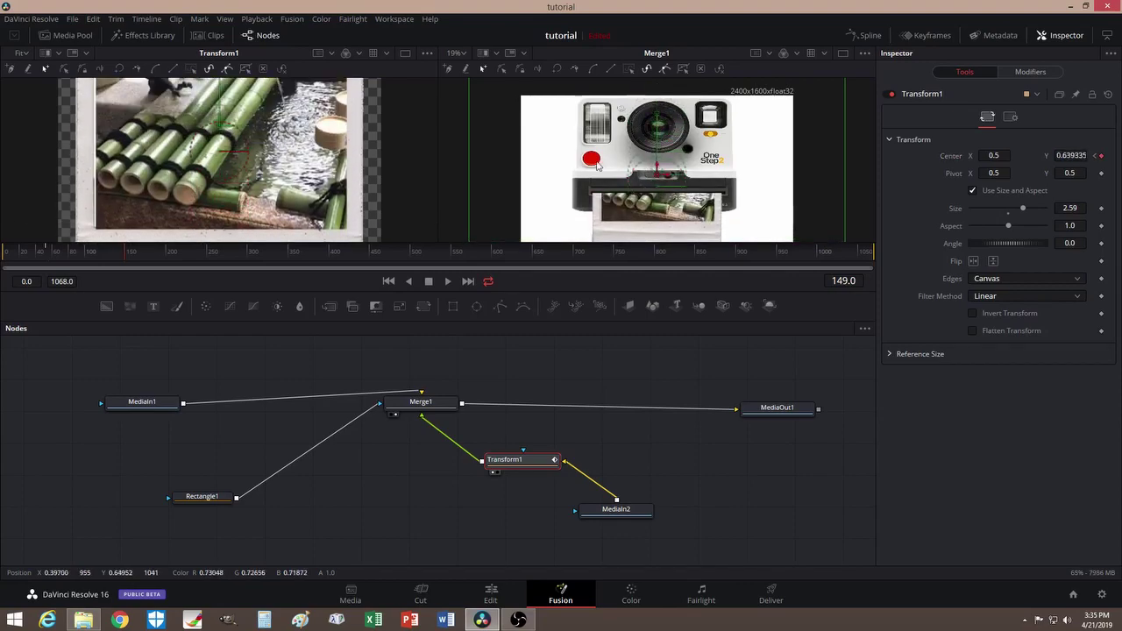
{"action": "scroll", "coordinate": [574, 170], "scroll_direction": "down", "scroll_amount": 4}
{"action": "left_click_drag", "start_coordinate": [658, 99], "coordinate": [678, 153]}
{"action": "scroll", "coordinate": [552, 167], "scroll_direction": "up", "scroll_amount": 2}
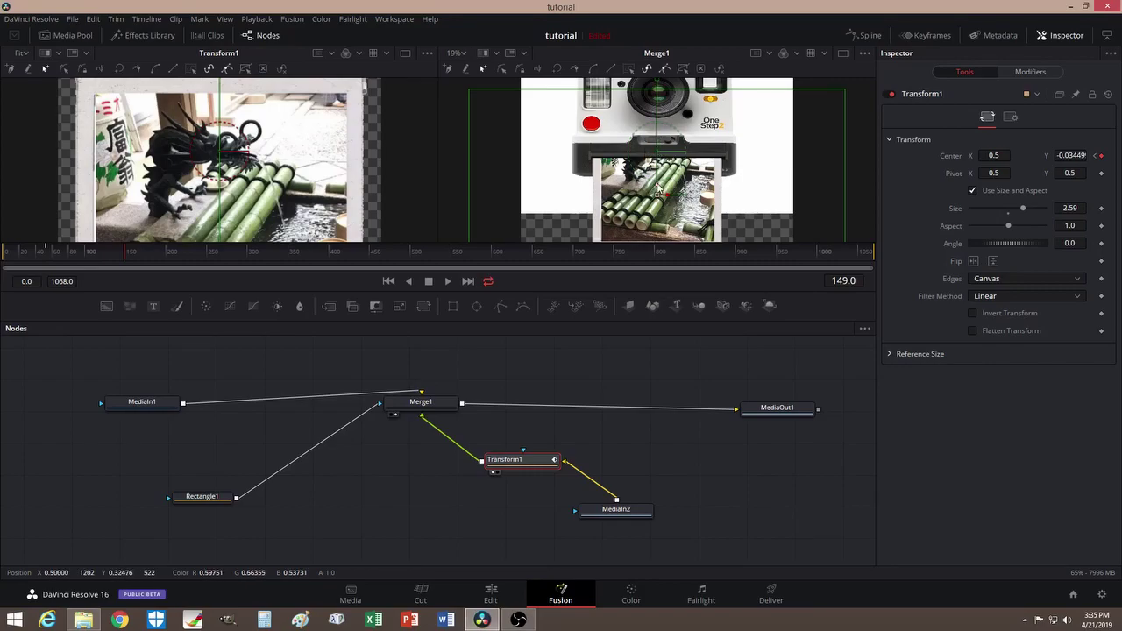
{"action": "left_click_drag", "start_coordinate": [659, 187], "coordinate": [659, 223]}
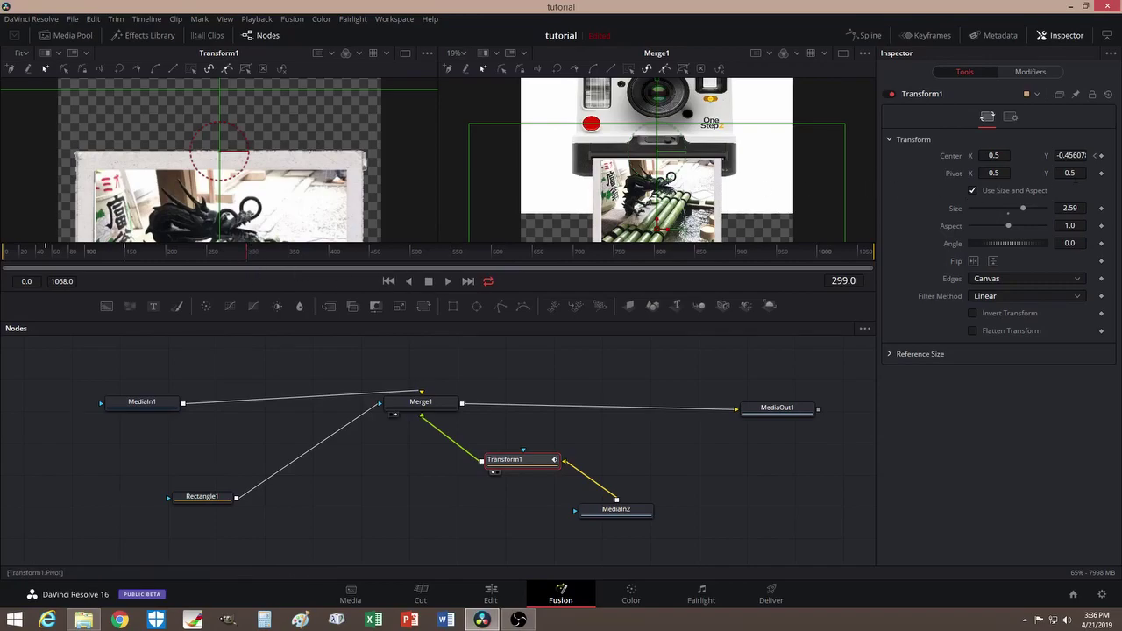
Add a Center keyframe at frame 299, lower the picture out of view to Center Y about -1.606 at frame 399, and scrub through the animation
{"action": "left_click", "coordinate": [1102, 156]}
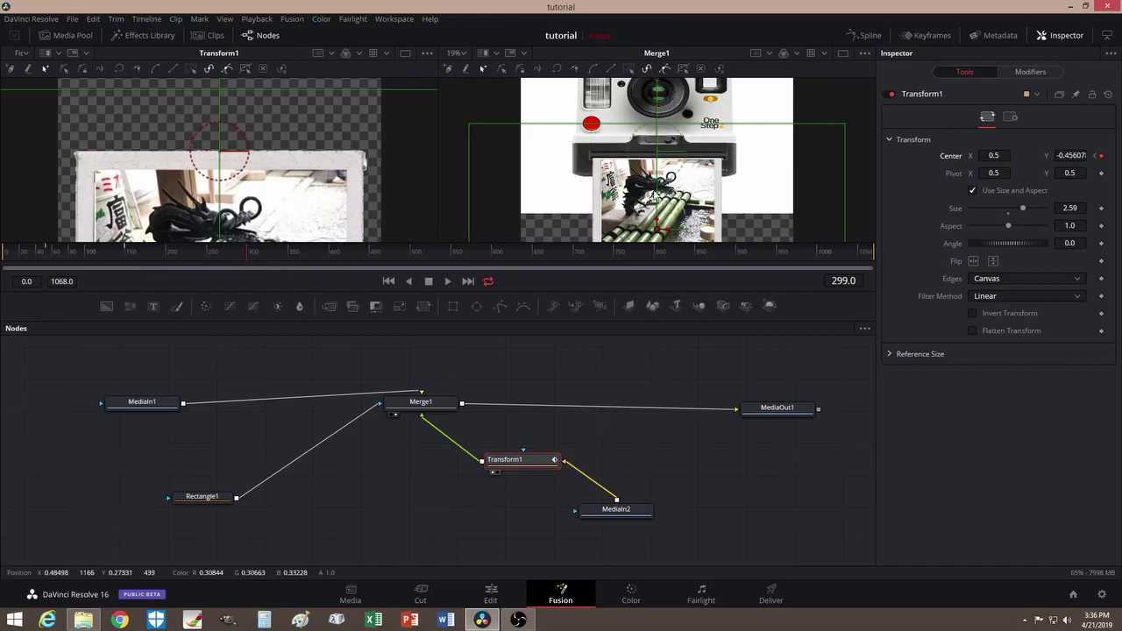
{"action": "left_click", "coordinate": [330, 253]}
{"action": "left_click_drag", "start_coordinate": [658, 226], "coordinate": [659, 291]}
{"action": "left_click_drag", "start_coordinate": [659, 306], "coordinate": [659, 311]}
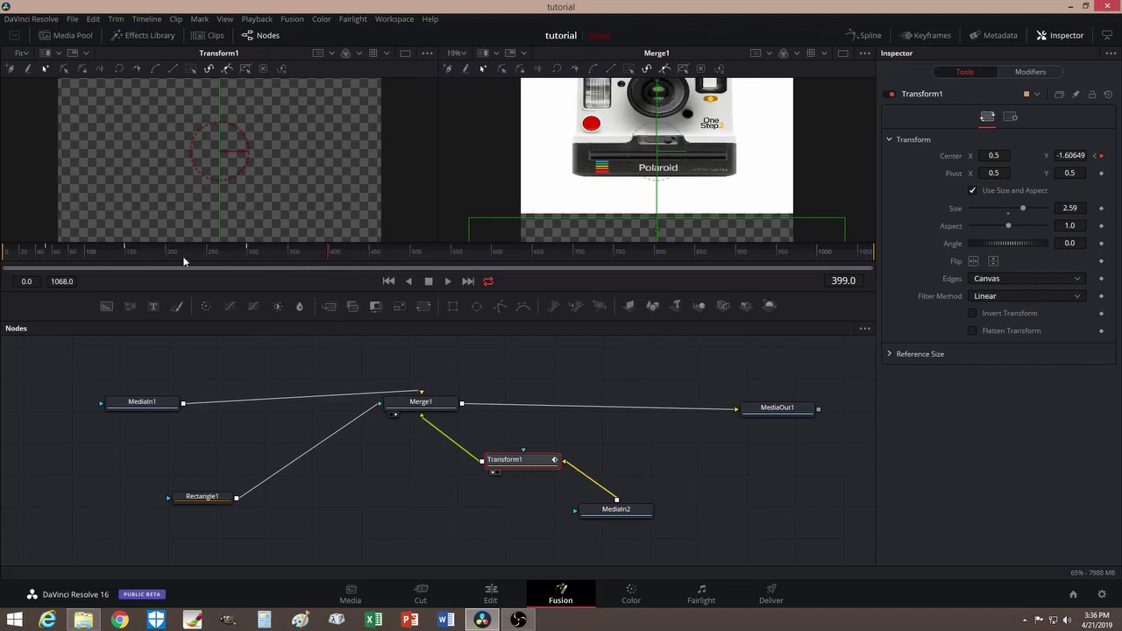
{"action": "left_click_drag", "start_coordinate": [13, 252], "coordinate": [333, 268]}
Rearrange Transform1, MediaIn2 and Rectangle1 in the node graph so they sit below and between MediaIn1 and Merge1
{"action": "left_click_drag", "start_coordinate": [526, 462], "coordinate": [379, 491]}
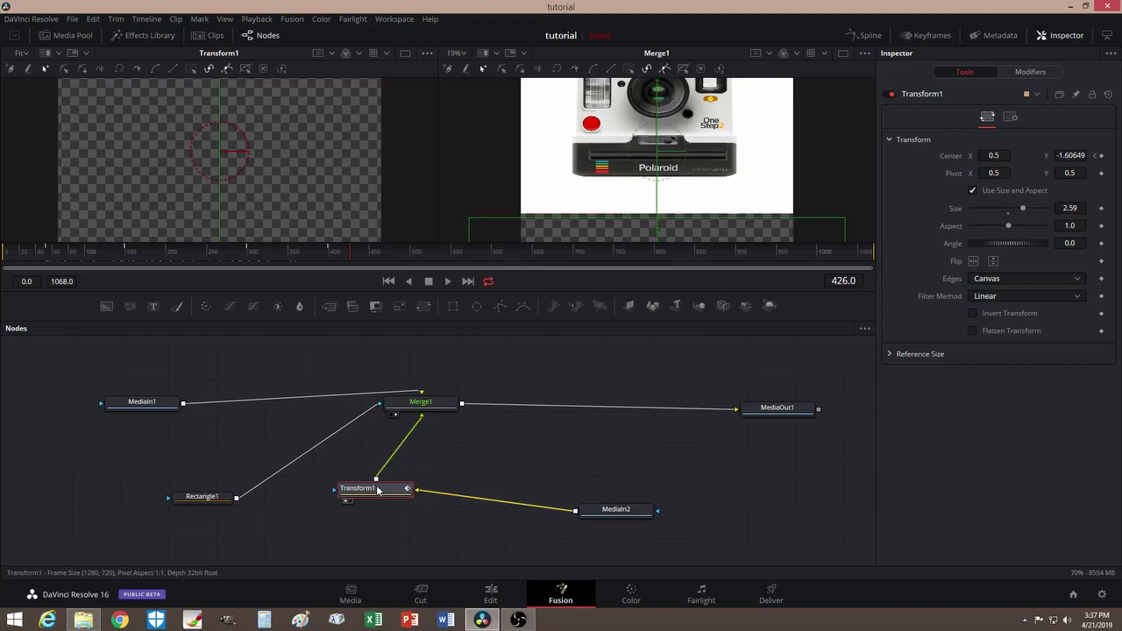
{"action": "left_click_drag", "start_coordinate": [582, 515], "coordinate": [316, 546]}
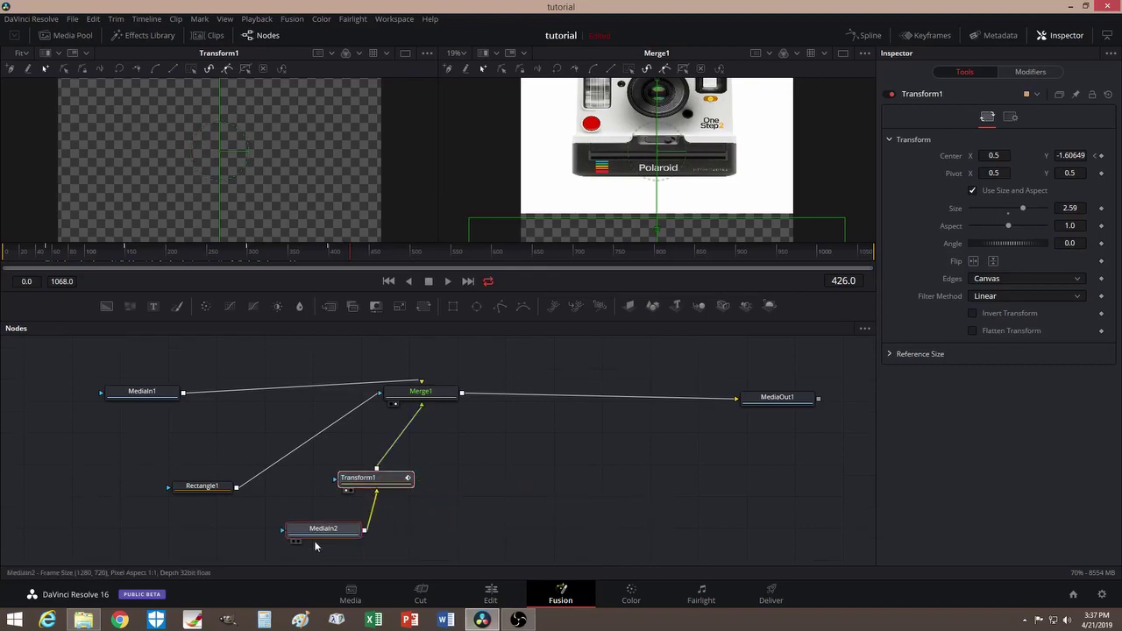
{"action": "left_click", "coordinate": [206, 492]}
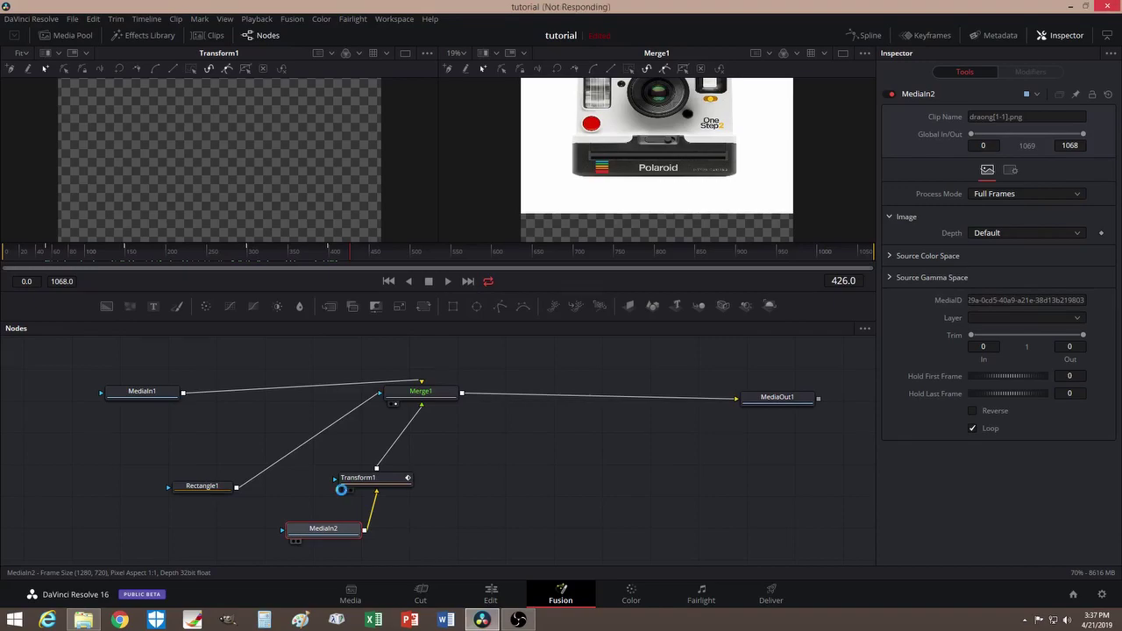
{"action": "left_click_drag", "start_coordinate": [363, 482], "coordinate": [337, 461]}
{"action": "left_click_drag", "start_coordinate": [313, 532], "coordinate": [259, 534]}
{"action": "left_click_drag", "start_coordinate": [158, 460], "coordinate": [146, 444]}
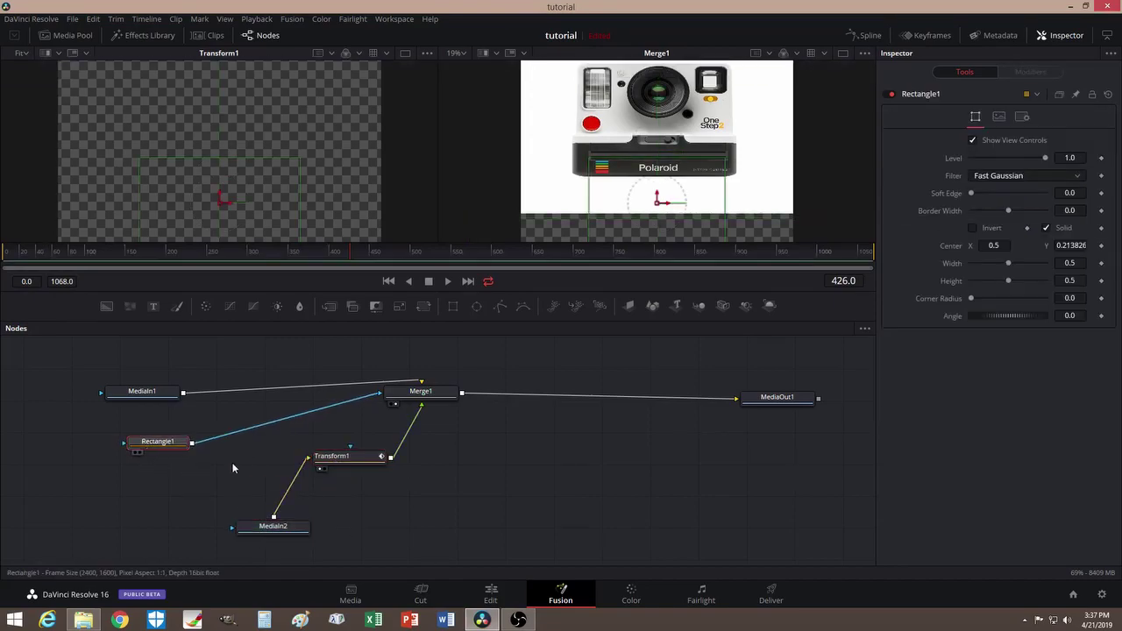
Move Merge1 close to MediaIn1 and compact Rectangle1, Transform1 and MediaIn2 beneath them to free space before MediaOut1
{"action": "left_click_drag", "start_coordinate": [419, 399], "coordinate": [295, 398]}
{"action": "left_click_drag", "start_coordinate": [339, 461], "coordinate": [290, 458]}
{"action": "left_click_drag", "start_coordinate": [272, 528], "coordinate": [233, 527]}
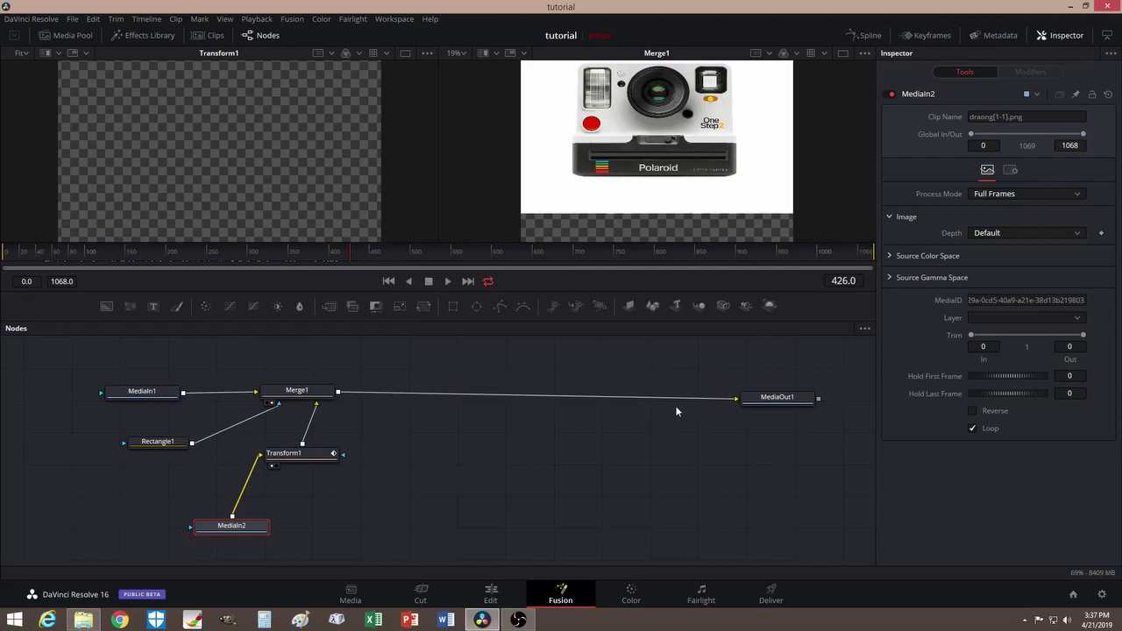
{"action": "left_click_drag", "start_coordinate": [294, 455], "coordinate": [254, 461]}
{"action": "left_click_drag", "start_coordinate": [176, 444], "coordinate": [145, 445]}
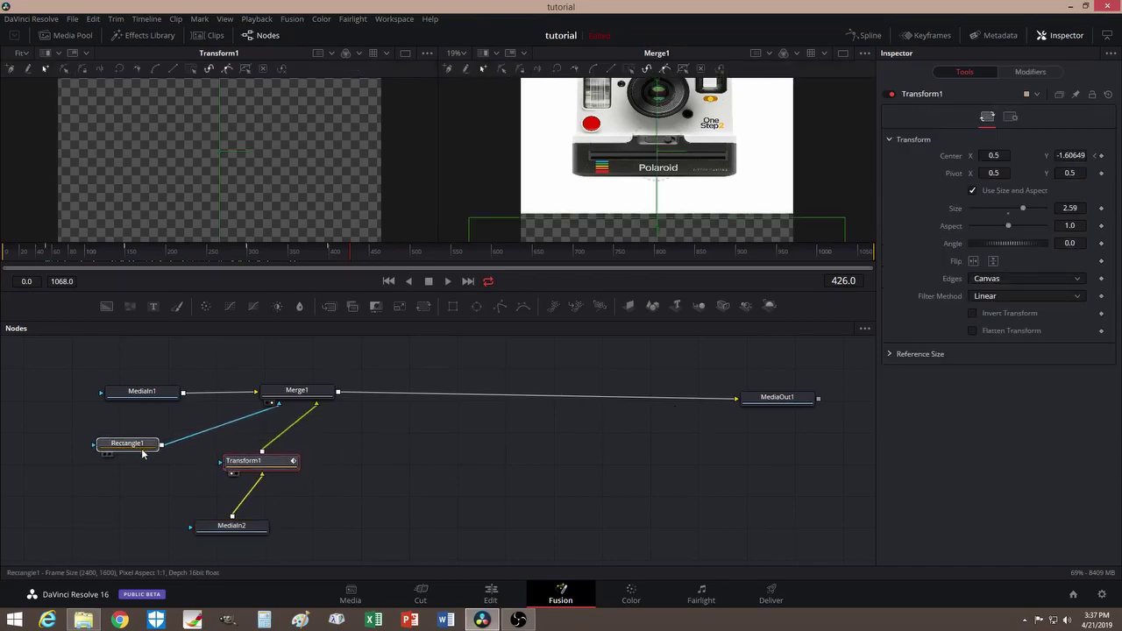
{"action": "left_click_drag", "start_coordinate": [201, 527], "coordinate": [151, 518]}
{"action": "left_click_drag", "start_coordinate": [255, 464], "coordinate": [184, 484]}
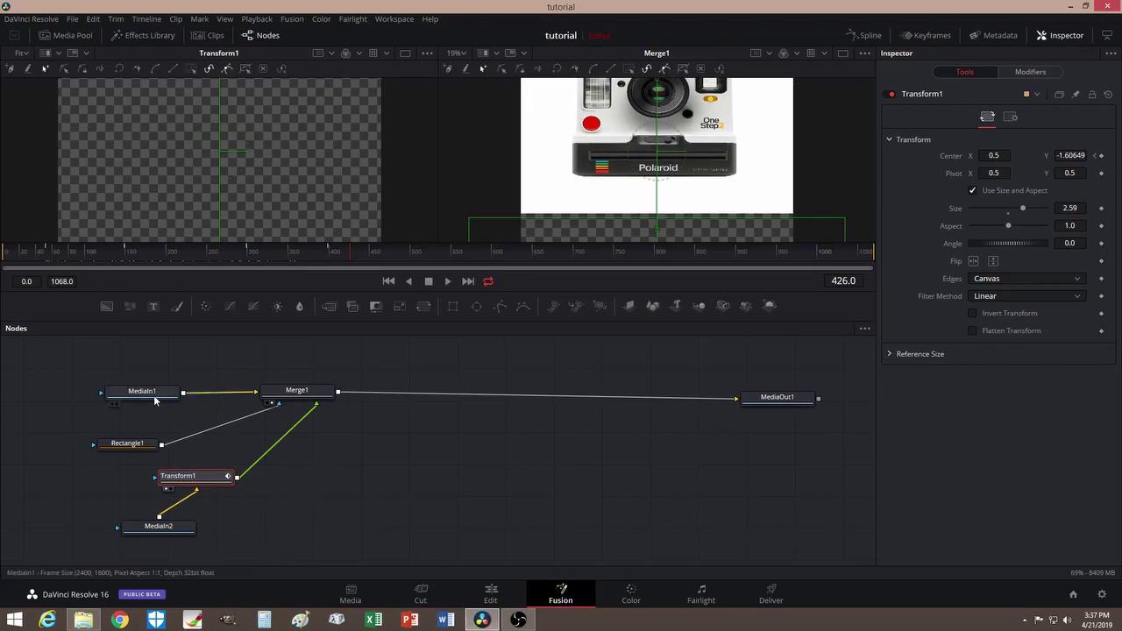
{"action": "left_click_drag", "start_coordinate": [154, 393], "coordinate": [87, 375]}
Duplicate Merge1, Rectangle1, Transform1 and MediaIn2 into the empty area before MediaOut1 and adjust the copies' placement
{"action": "left_click_drag", "start_coordinate": [276, 402], "coordinate": [138, 545]}
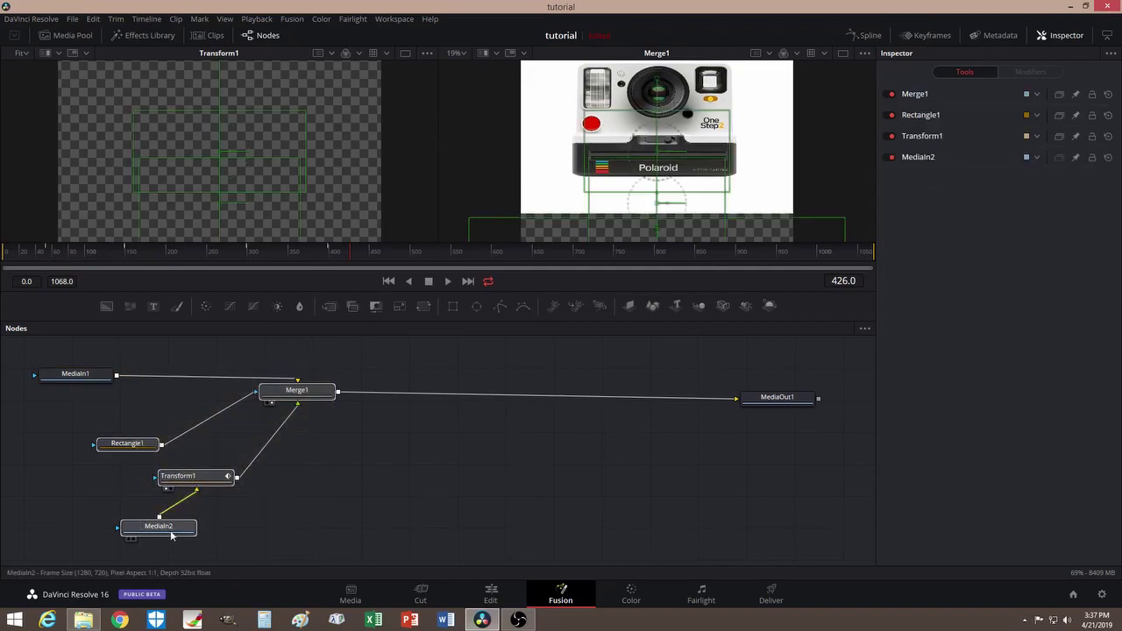
{"action": "left_click", "coordinate": [491, 452]}
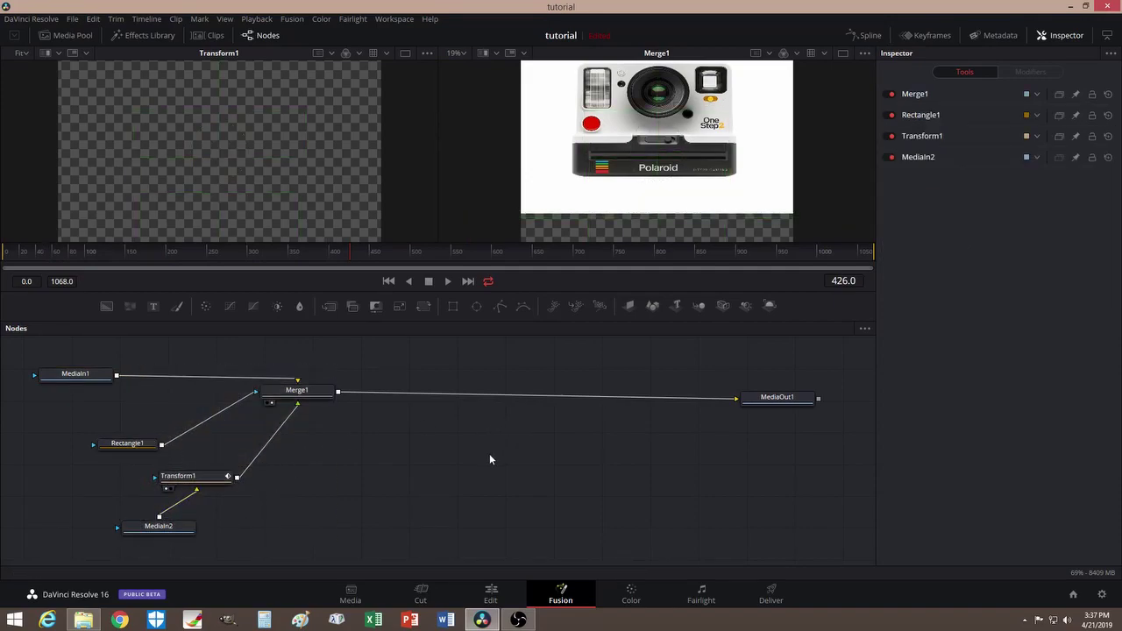
{"action": "key", "text": "ctrl+v"}
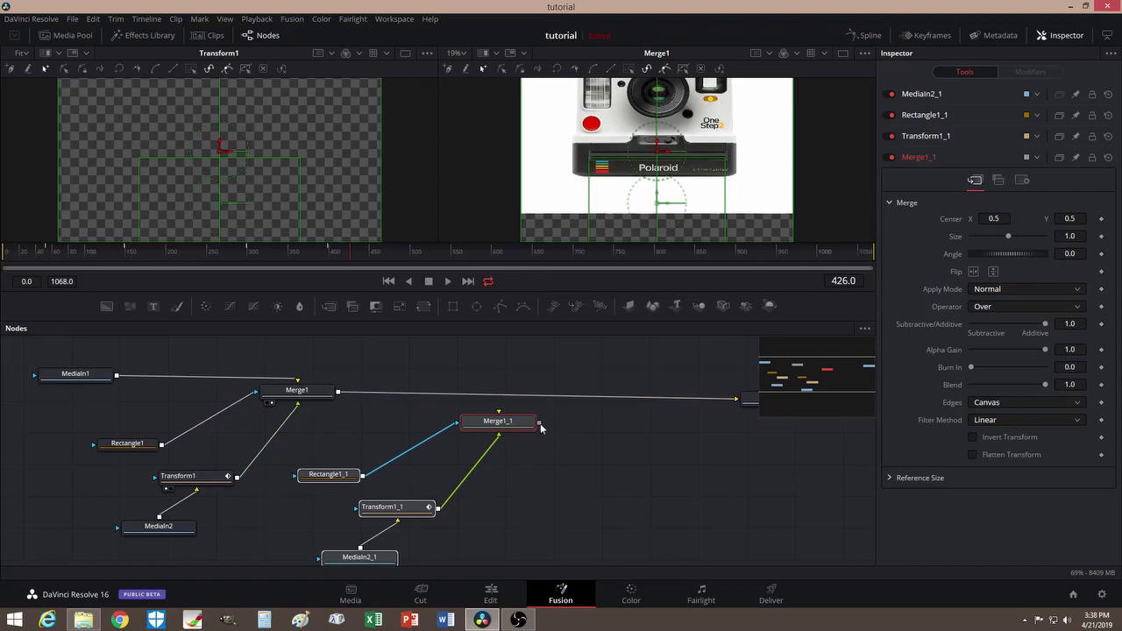
{"action": "left_click_drag", "start_coordinate": [513, 424], "coordinate": [527, 420]}
{"action": "mouse_move", "coordinate": [421, 505]}
{"action": "left_mouse_down"}
{"action": "mouse_move", "coordinate": [437, 504]}
{"action": "mouse_move", "coordinate": [408, 528]}
{"action": "mouse_move", "coordinate": [433, 512]}
{"action": "left_mouse_up"}
{"action": "left_click", "coordinate": [544, 484]}
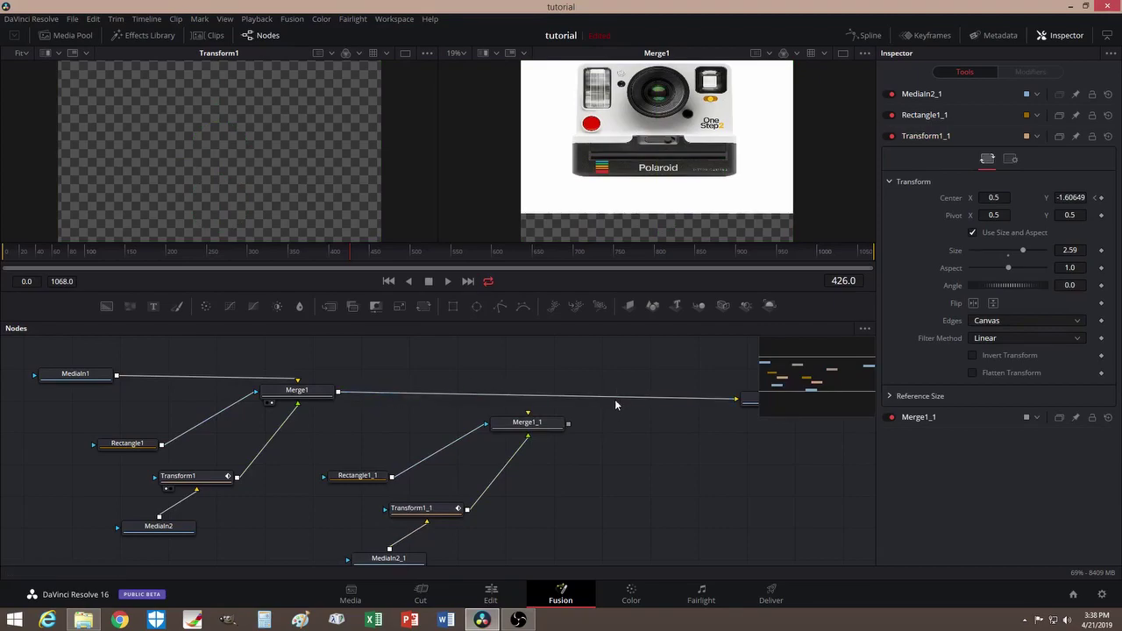
Wire Merge1_1 between Merge1 and MediaOut1, and arrange Transform1_1 and MediaIn2_1 beneath it
{"action": "left_click_drag", "start_coordinate": [562, 428], "coordinate": [740, 400]}
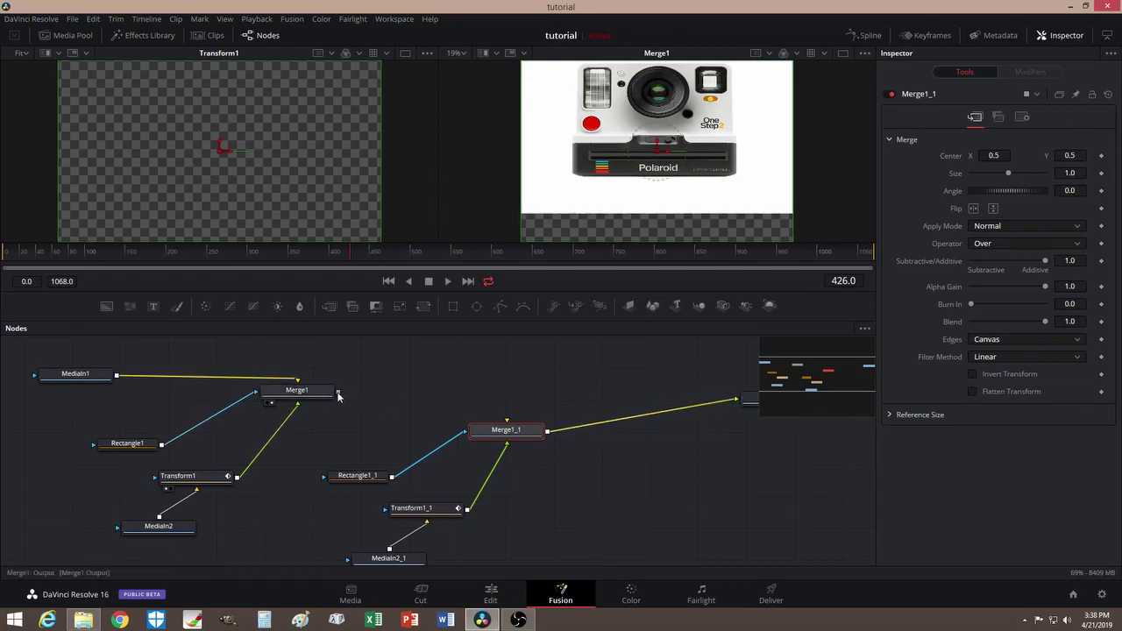
{"action": "left_click_drag", "start_coordinate": [342, 396], "coordinate": [483, 389]}
{"action": "left_click_drag", "start_coordinate": [423, 512], "coordinate": [498, 469]}
{"action": "left_click_drag", "start_coordinate": [390, 558], "coordinate": [445, 529]}
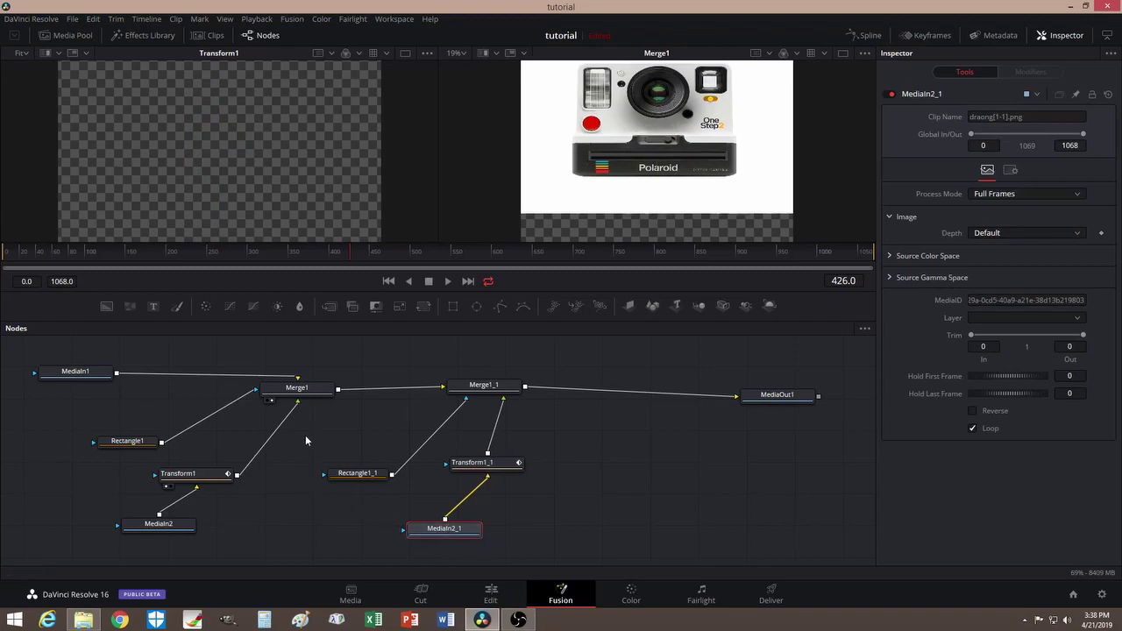
{"action": "left_click_drag", "start_coordinate": [450, 531], "coordinate": [514, 526]}
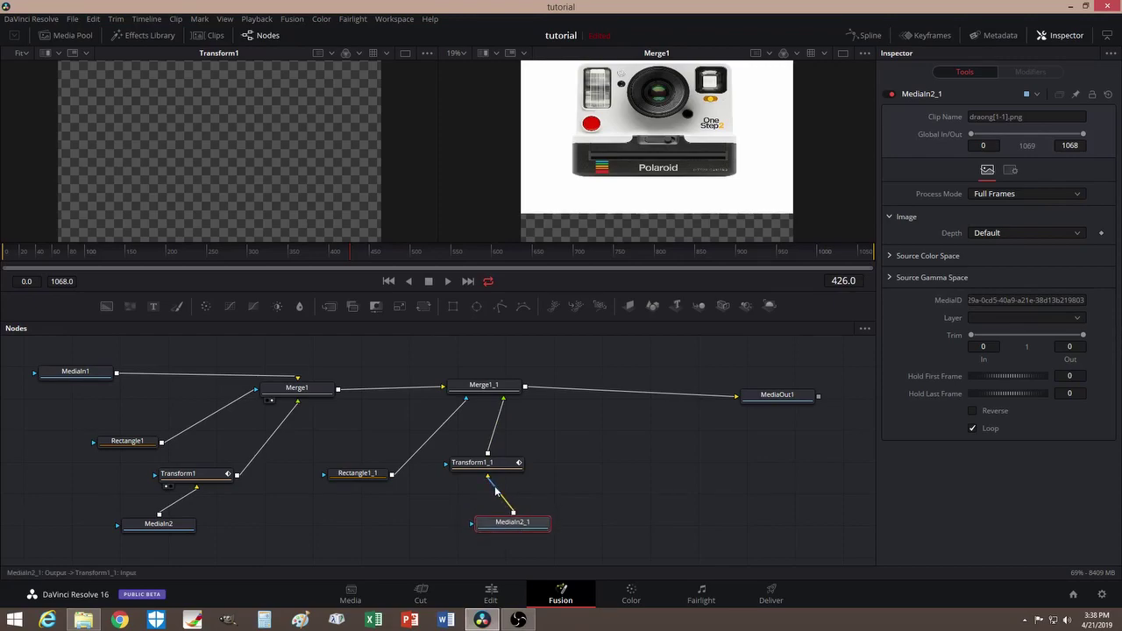
{"action": "left_click_drag", "start_coordinate": [501, 526], "coordinate": [551, 523]}
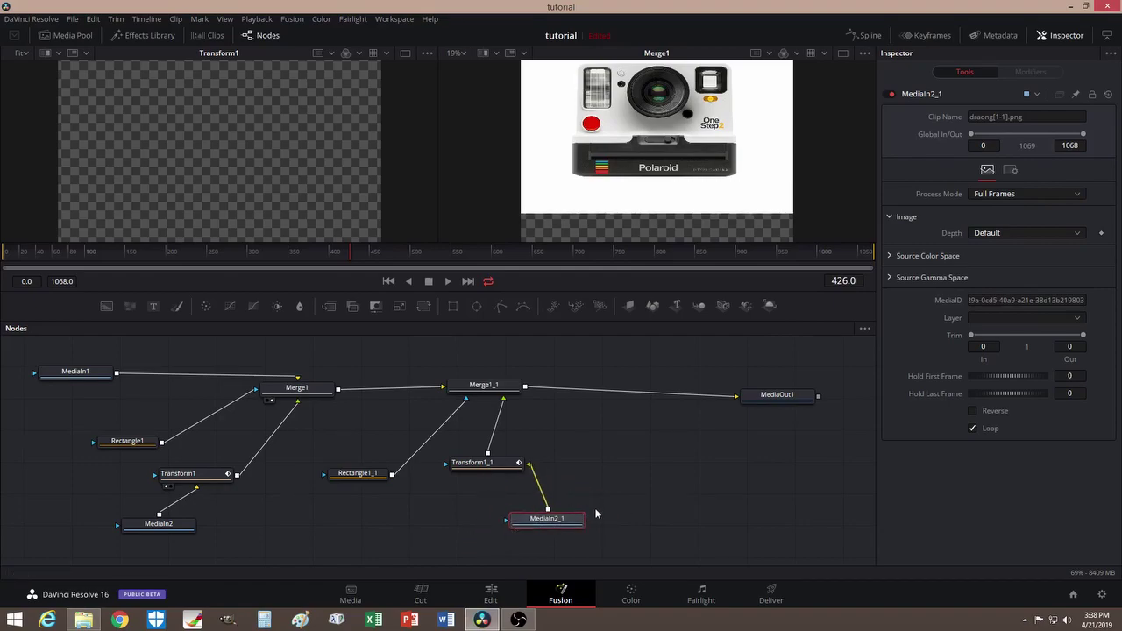
Show MediaIn2_1 in the left viewer and Merge1_1 in the right viewer
{"action": "left_click", "coordinate": [521, 533]}
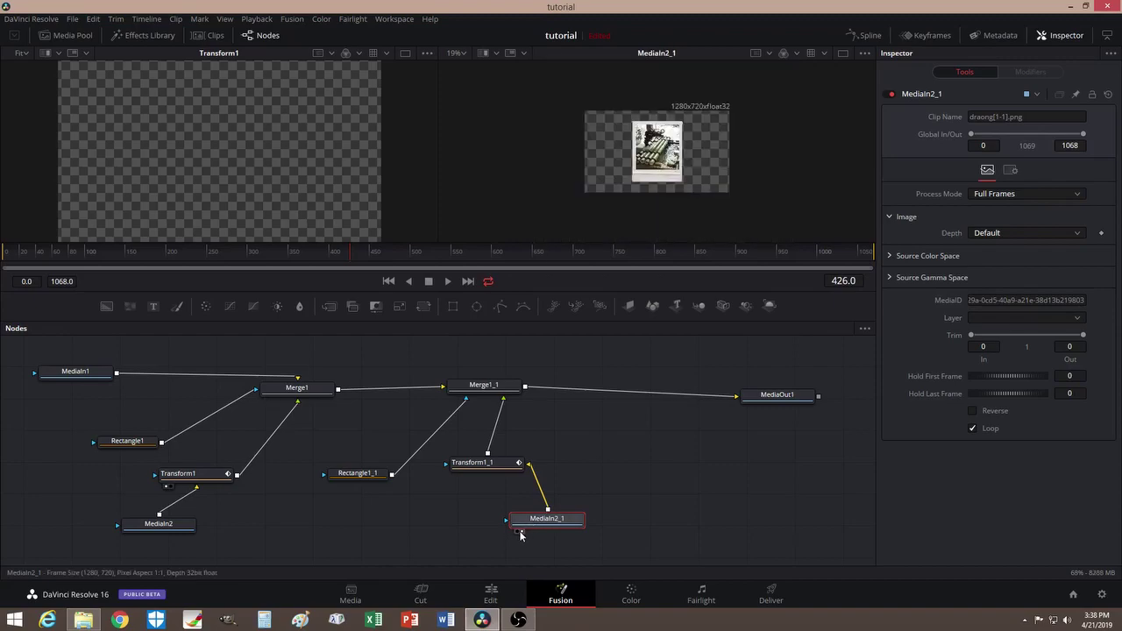
{"action": "left_click", "coordinate": [517, 532]}
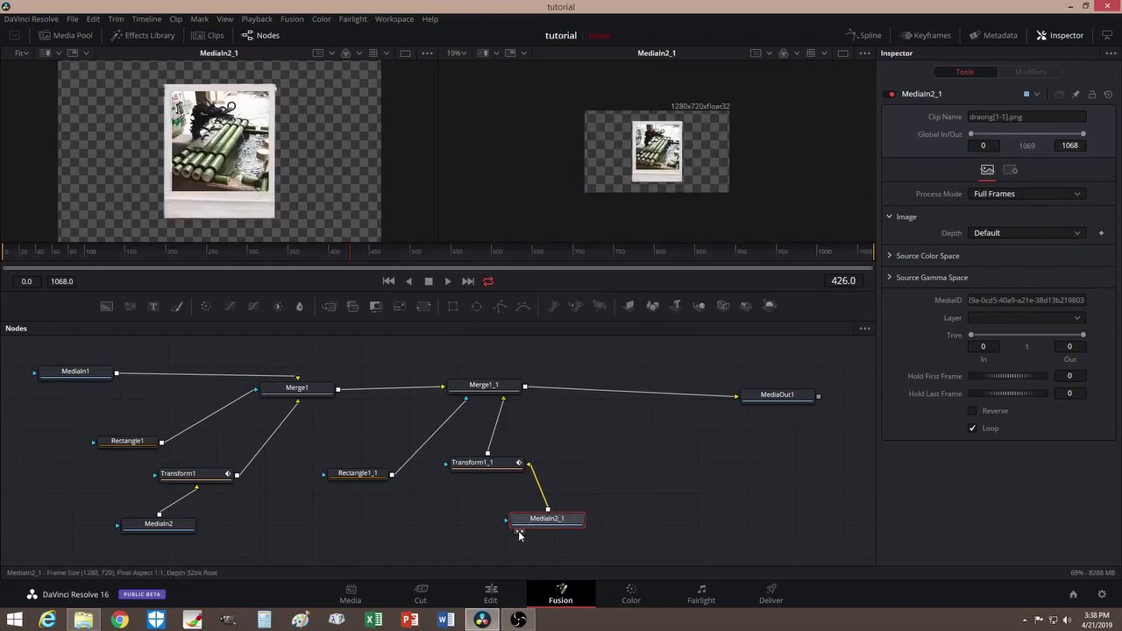
{"action": "left_click", "coordinate": [460, 398]}
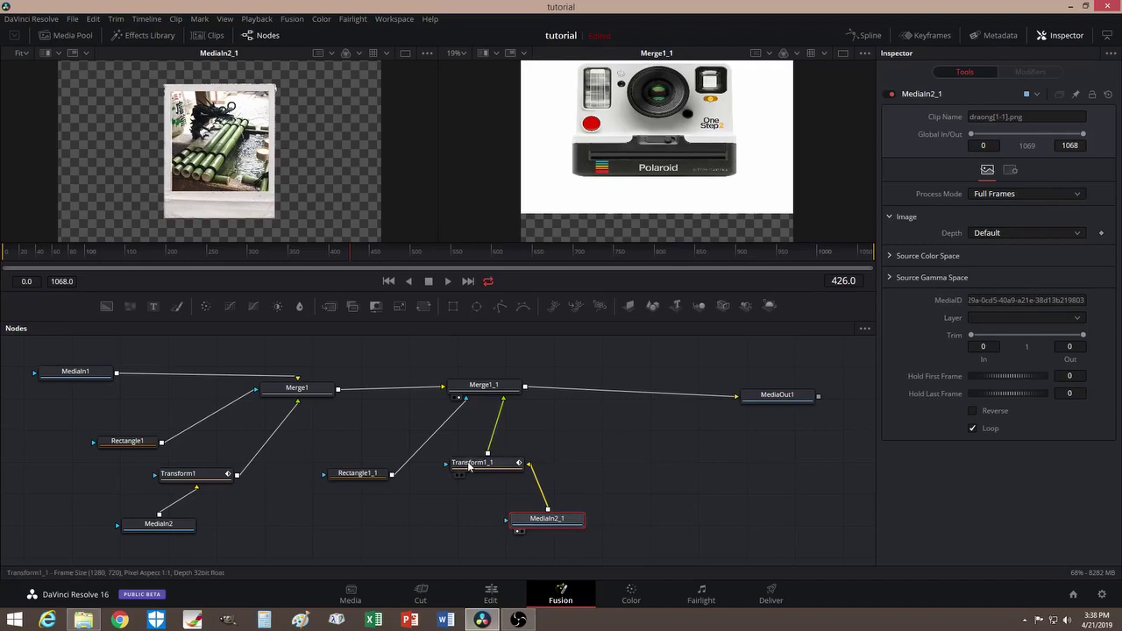
Reset Transform1_1's Center to 0.5, 0.5, clearing its animation, and move the playhead to frame 427
{"action": "left_click", "coordinate": [495, 465]}
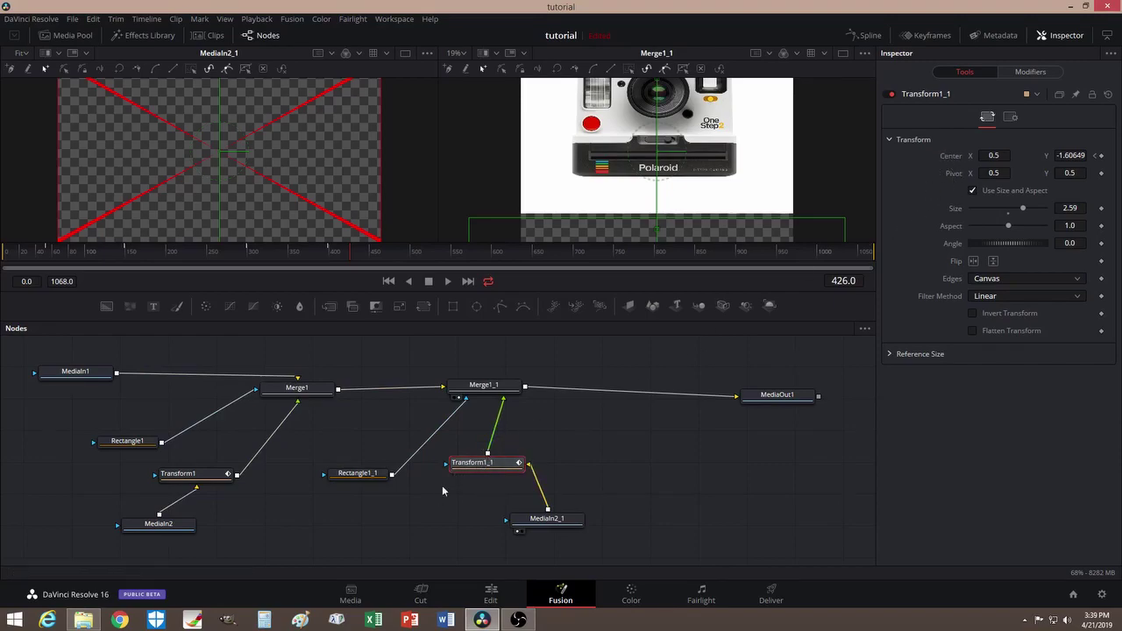
{"action": "double_click", "coordinate": [950, 156]}
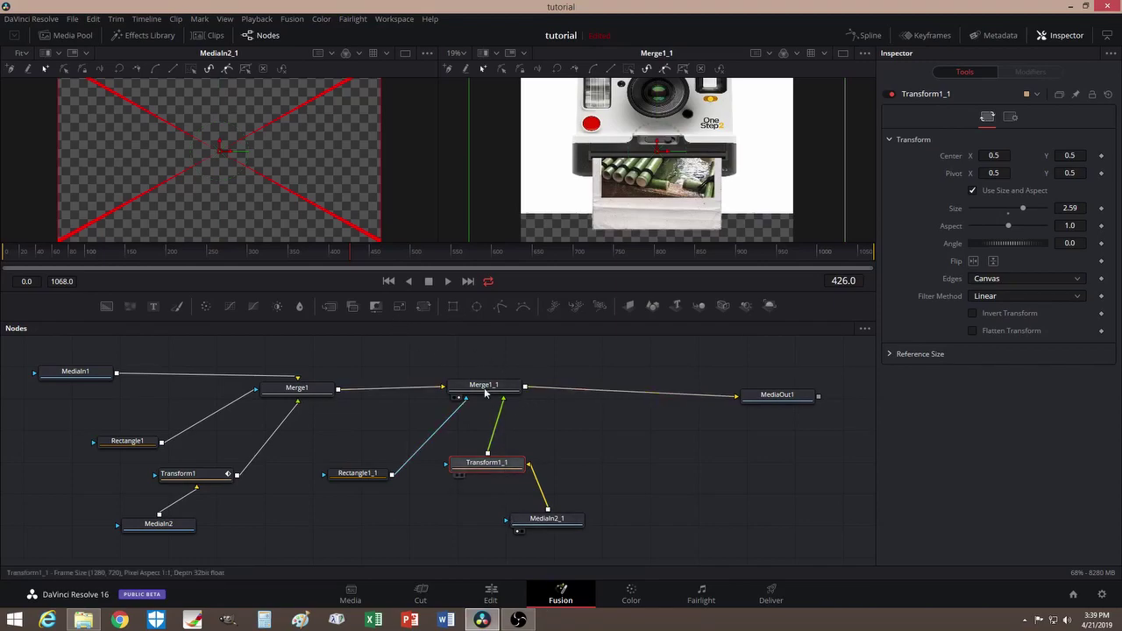
{"action": "left_click", "coordinate": [349, 253]}
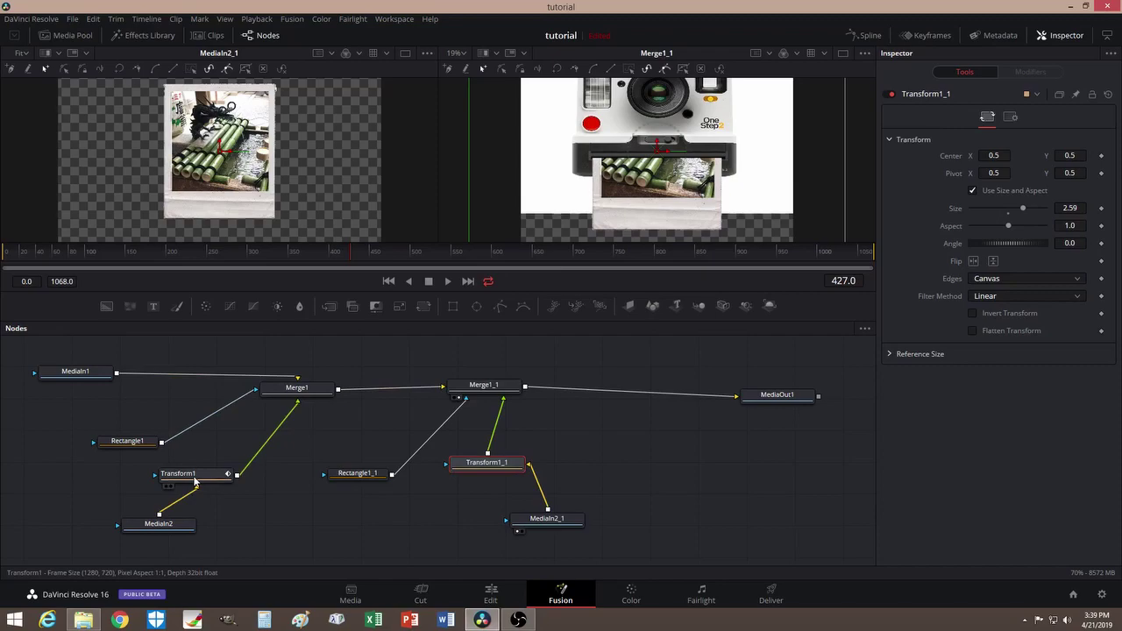
Delete Transform1_1 and MediaIn2_1, and shift Merge1_1 and Rectangle1_1 slightly within the node graph
{"action": "mouse_move", "coordinate": [195, 480]}
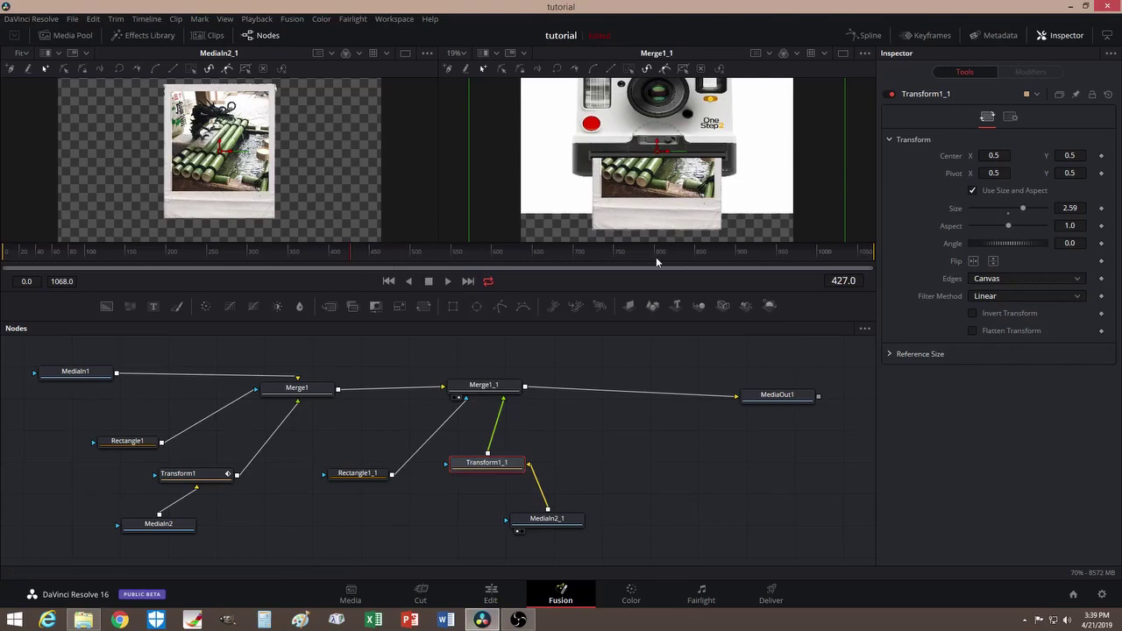
{"action": "left_click_drag", "start_coordinate": [499, 412], "coordinate": [576, 543]}
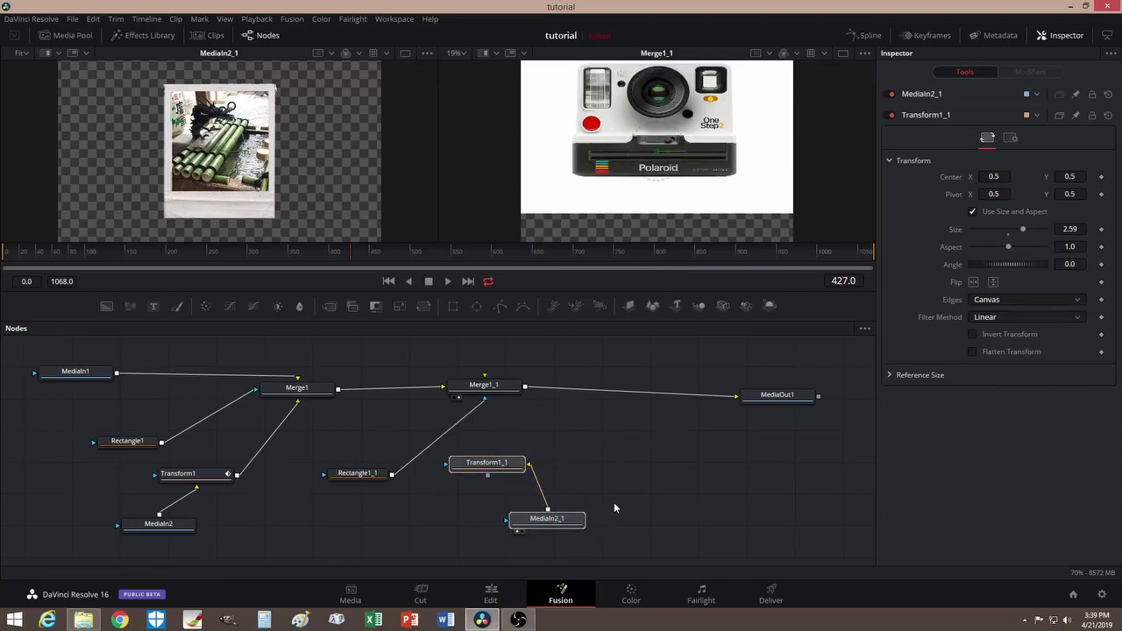
{"action": "key", "text": "Delete"}
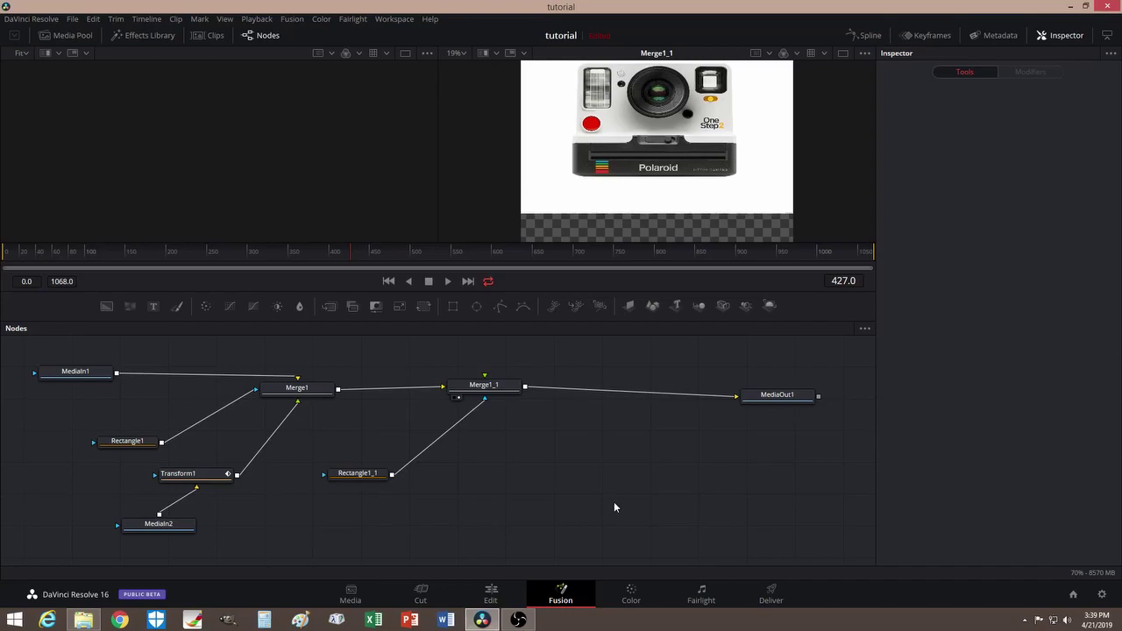
{"action": "left_click_drag", "start_coordinate": [485, 390], "coordinate": [456, 384]}
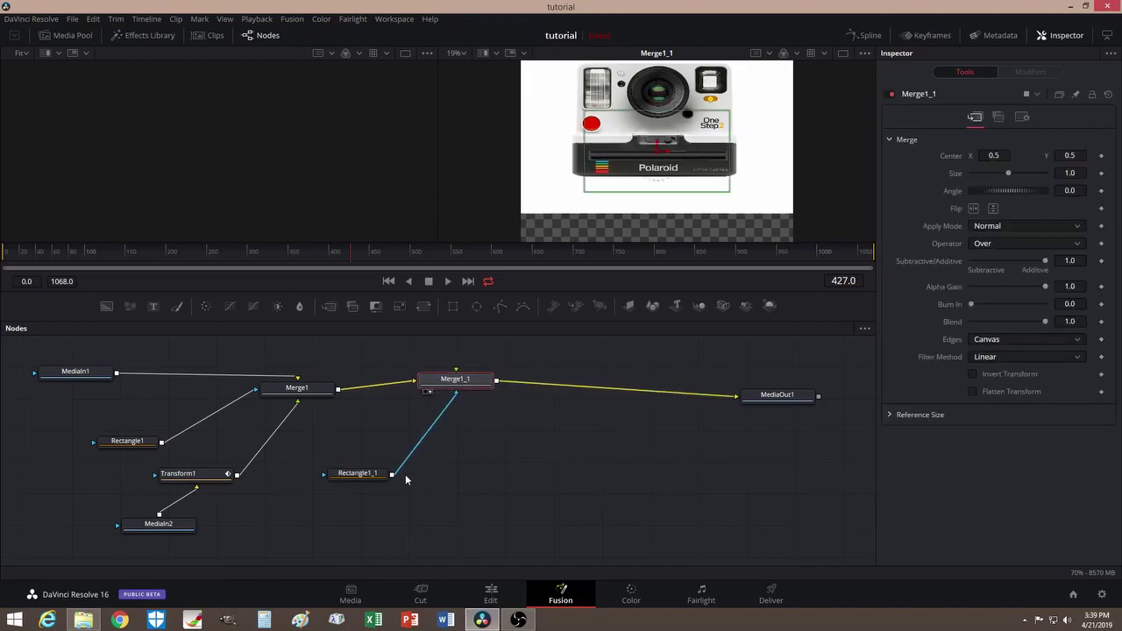
{"action": "left_click_drag", "start_coordinate": [368, 479], "coordinate": [359, 483]}
Import the blank Polaroid frame po.jpg from the Desktop folder, place it beneath Merge1_1, and show it in the left viewer
{"action": "left_click", "coordinate": [83, 620]}
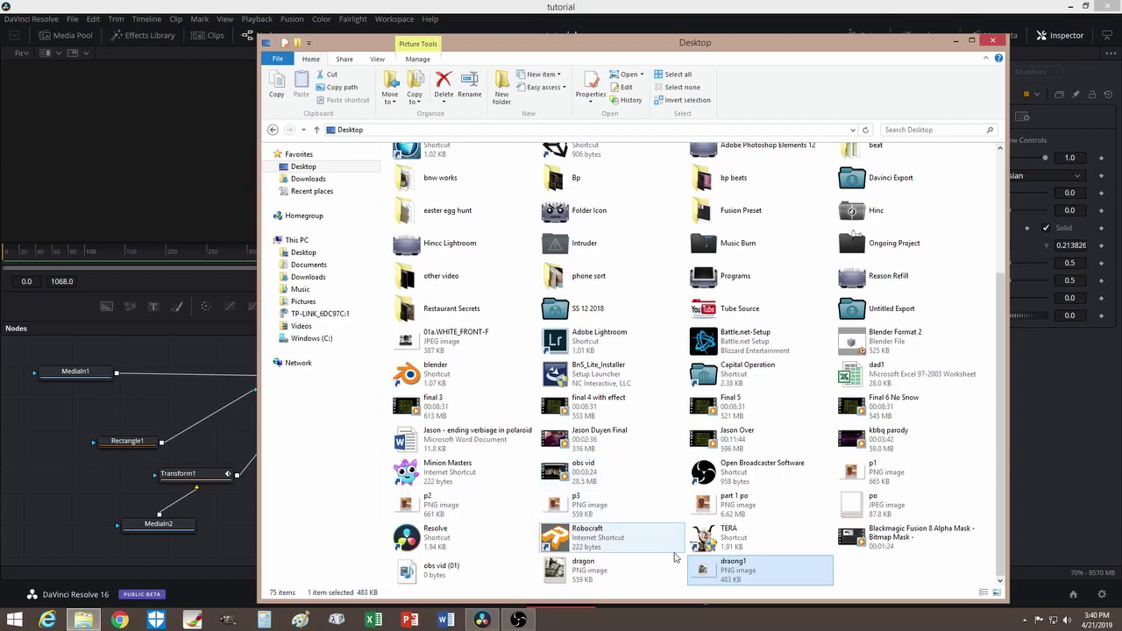
{"action": "left_click", "coordinate": [850, 513]}
{"action": "left_click_drag", "start_coordinate": [850, 513], "coordinate": [68, 416]}
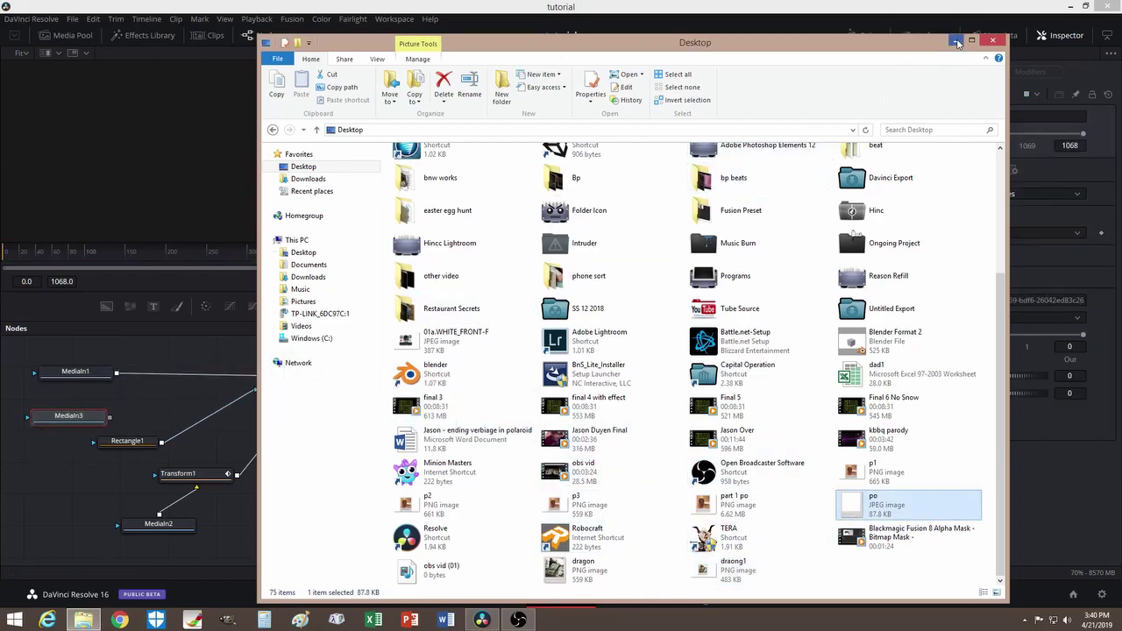
{"action": "left_click", "coordinate": [957, 42]}
{"action": "left_click_drag", "start_coordinate": [69, 416], "coordinate": [541, 466]}
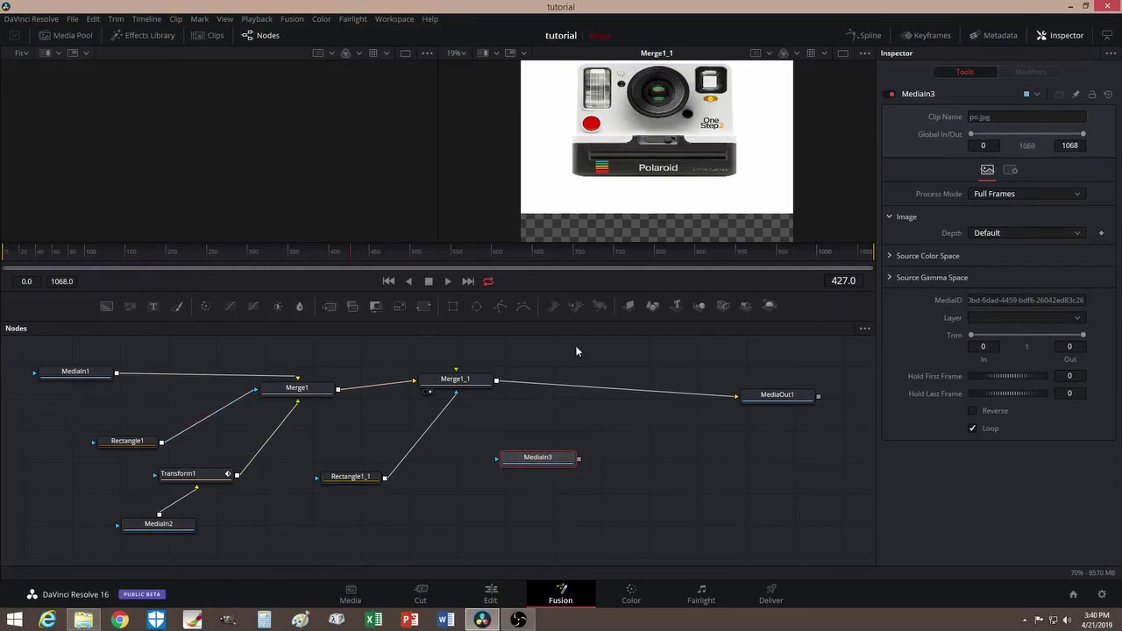
{"action": "left_click", "coordinate": [508, 471]}
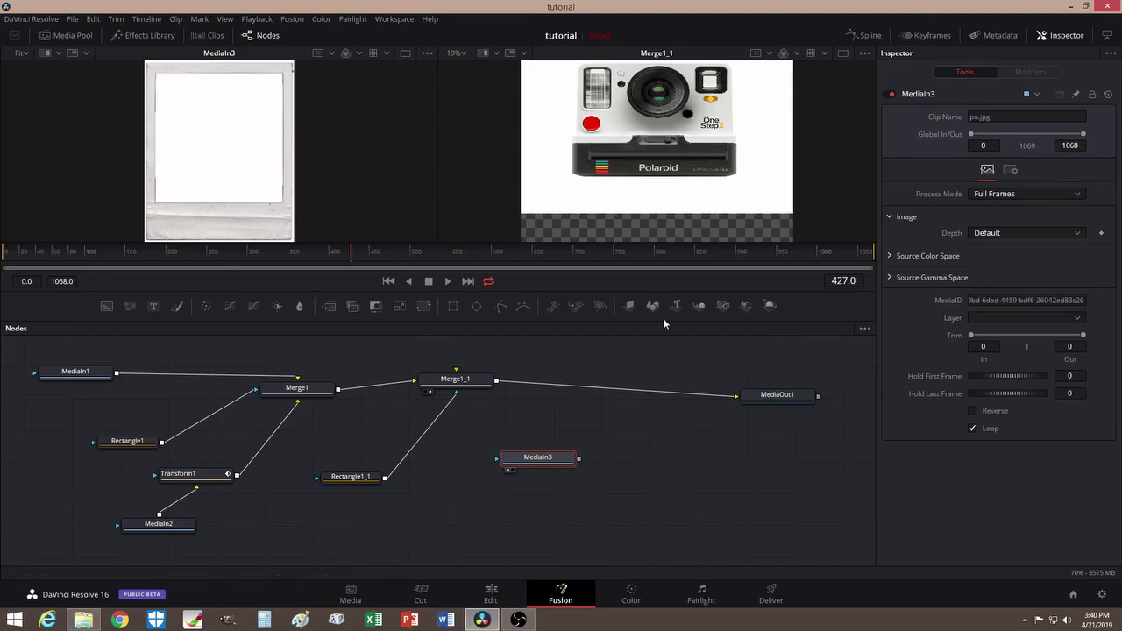
{"action": "left_click_drag", "start_coordinate": [530, 468], "coordinate": [523, 467]}
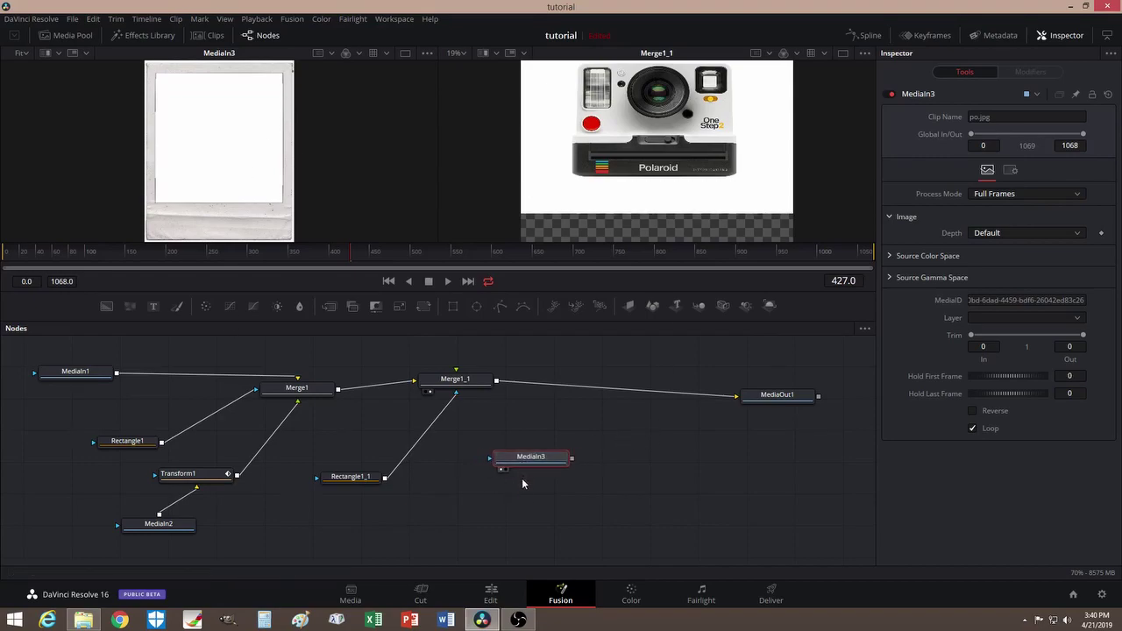
Add one Polygon mask node beneath MediaIn3 and a second one below MediaOut1
{"action": "left_click", "coordinate": [493, 499]}
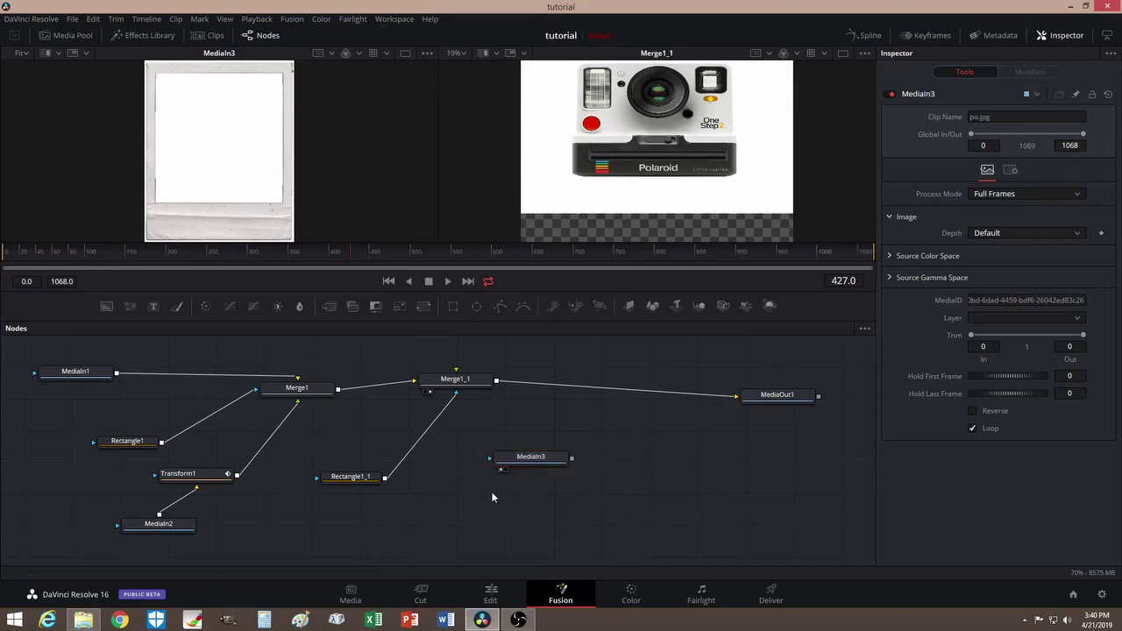
{"action": "right_click", "coordinate": [475, 505]}
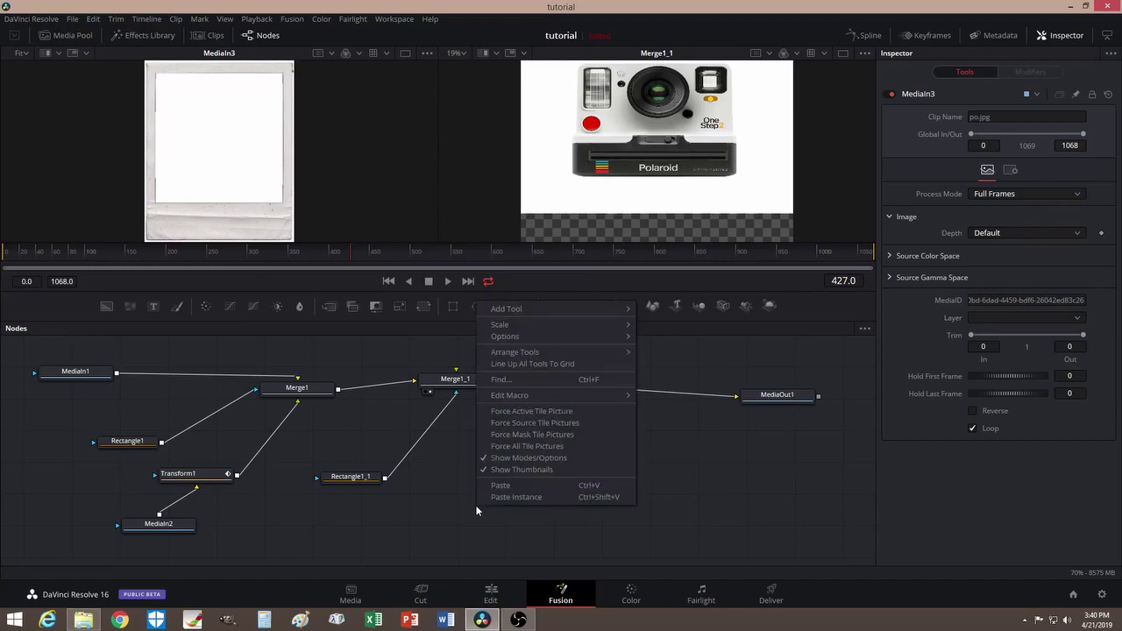
{"action": "mouse_move", "coordinate": [549, 306]}
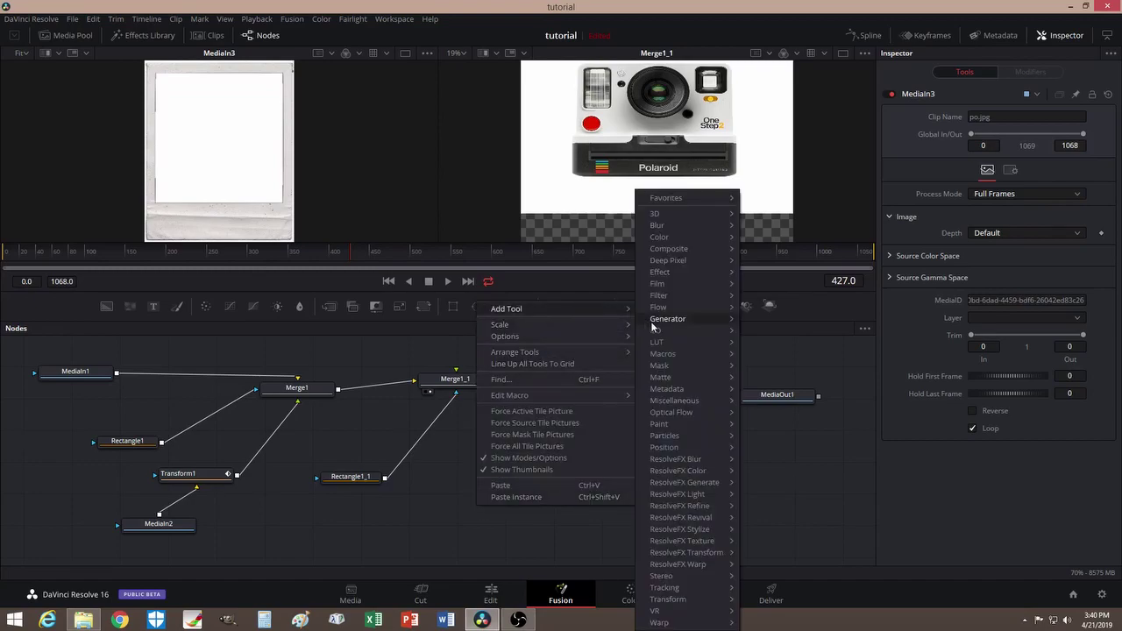
{"action": "mouse_move", "coordinate": [679, 366]}
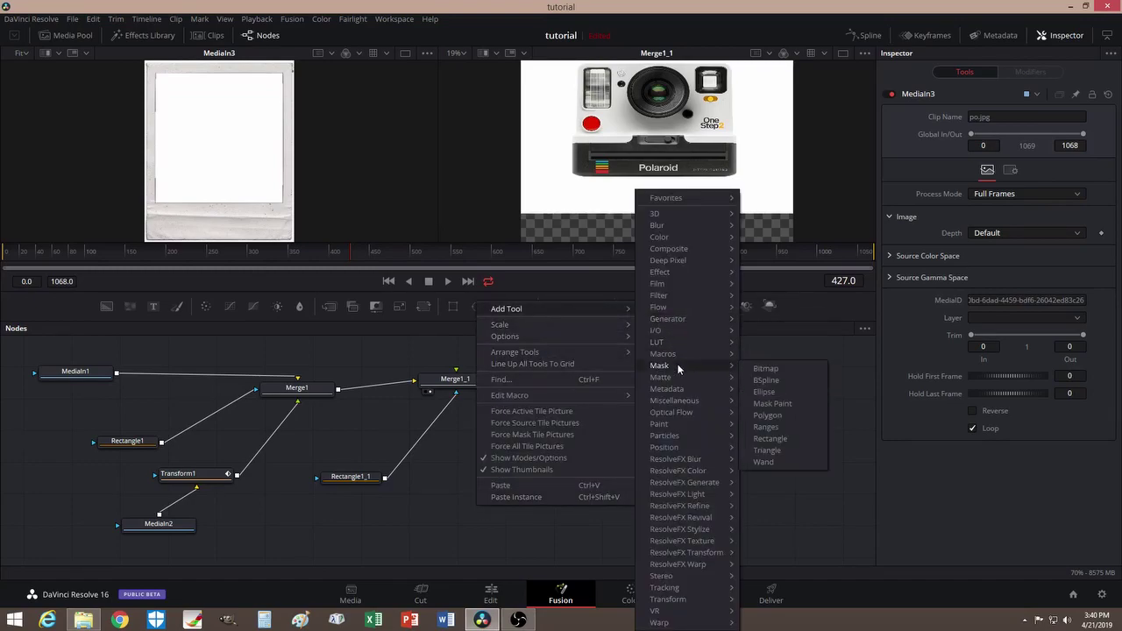
{"action": "left_click", "coordinate": [768, 415]}
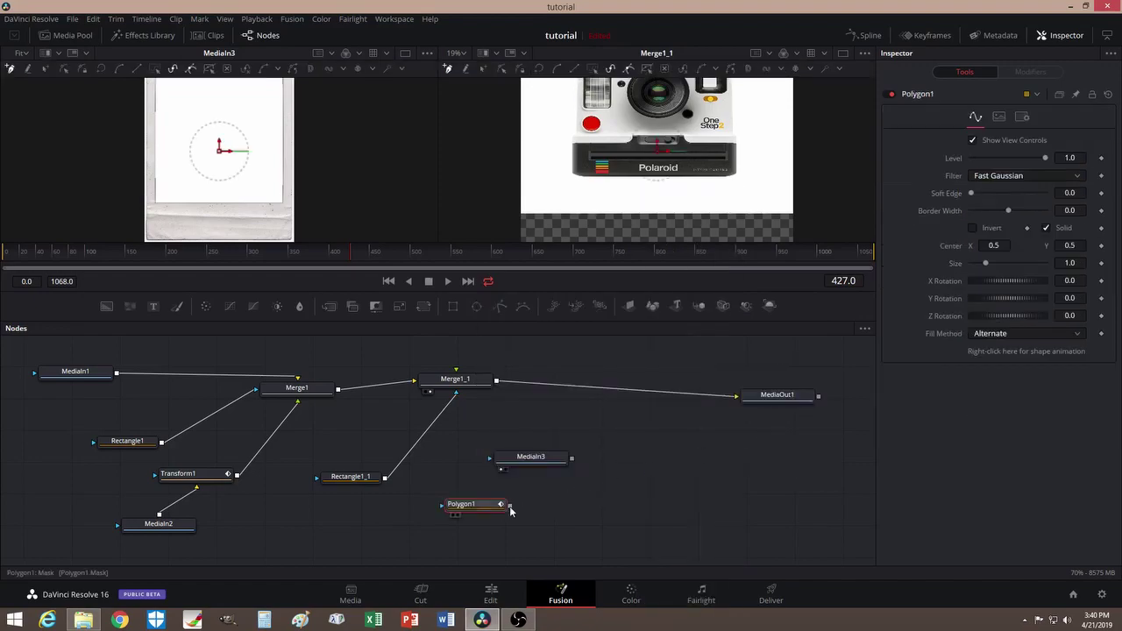
{"action": "left_click_drag", "start_coordinate": [487, 507], "coordinate": [446, 507]}
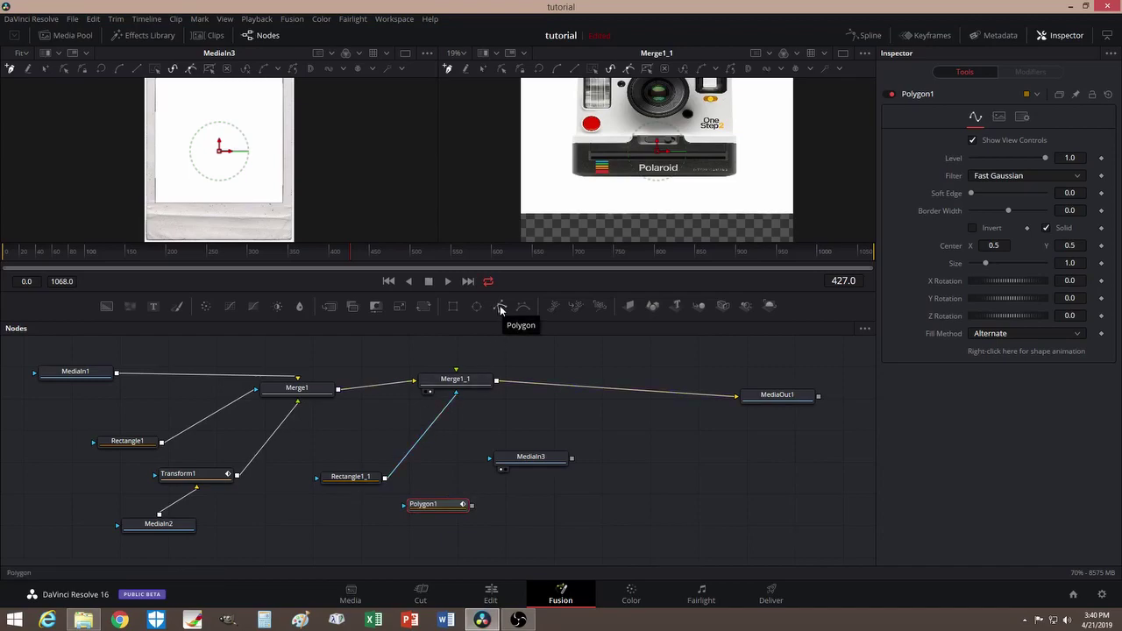
{"action": "left_click_drag", "start_coordinate": [500, 307], "coordinate": [803, 461]}
{"action": "left_click", "coordinate": [443, 506]}
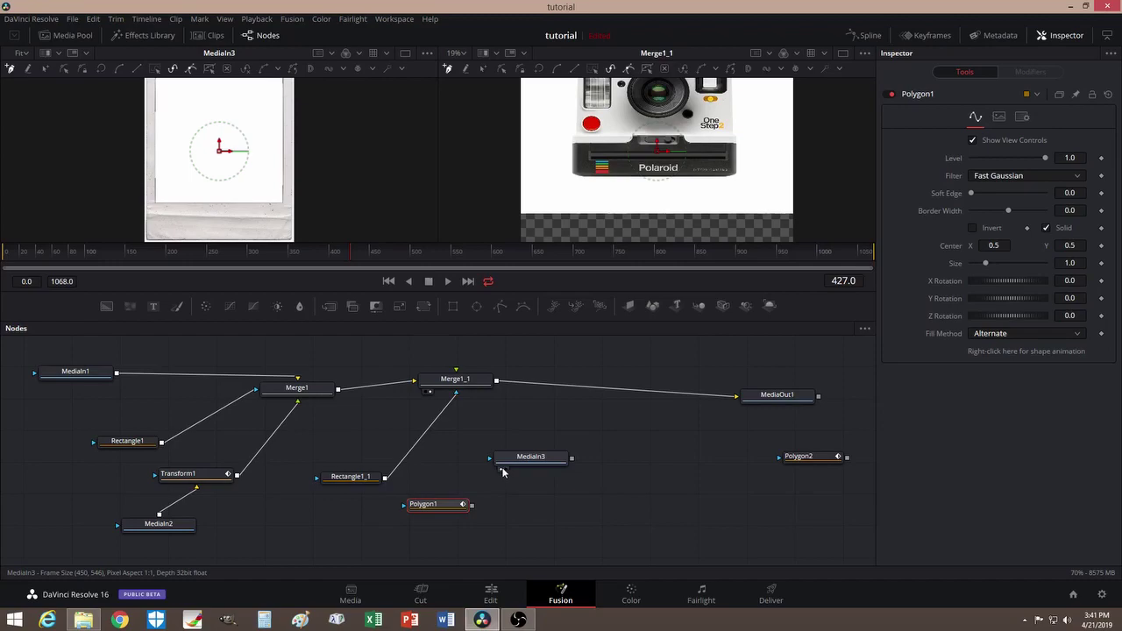
Adjust the placement of MediaIn3 and Polygon1, keep MediaIn3 in the left viewer, and make Polygon1 active for drawing
{"action": "left_click_drag", "start_coordinate": [515, 462], "coordinate": [502, 456]}
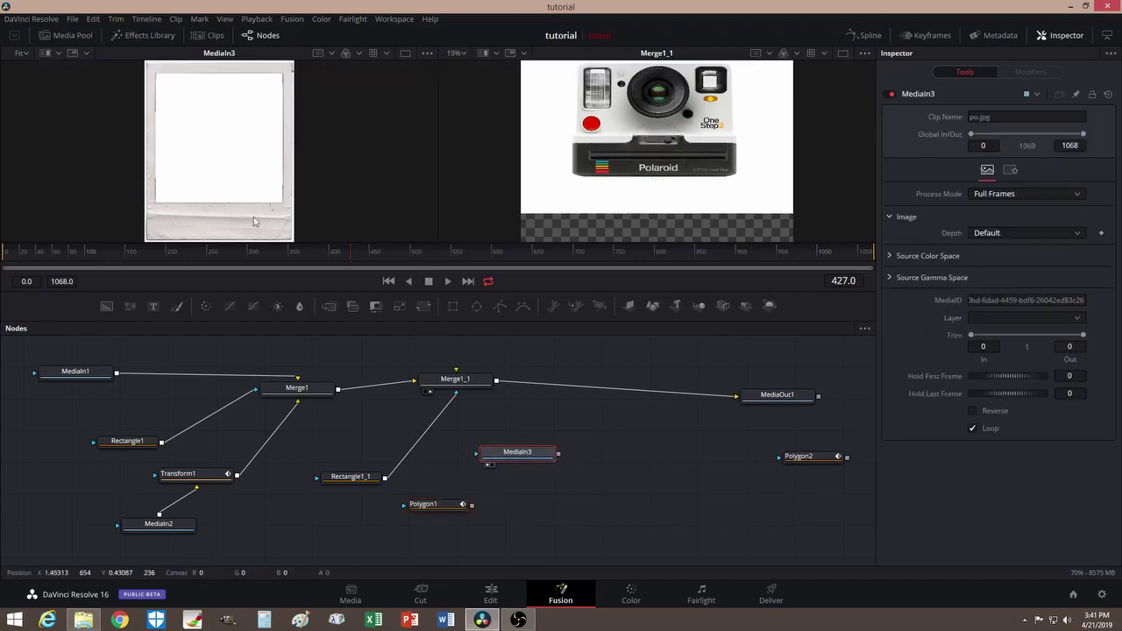
{"action": "left_click", "coordinate": [487, 466]}
{"action": "left_click", "coordinate": [488, 466]}
{"action": "mouse_move", "coordinate": [438, 508]}
{"action": "left_mouse_down"}
{"action": "mouse_move", "coordinate": [456, 511]}
{"action": "mouse_move", "coordinate": [431, 479]}
{"action": "mouse_move", "coordinate": [437, 506]}
{"action": "left_mouse_up"}
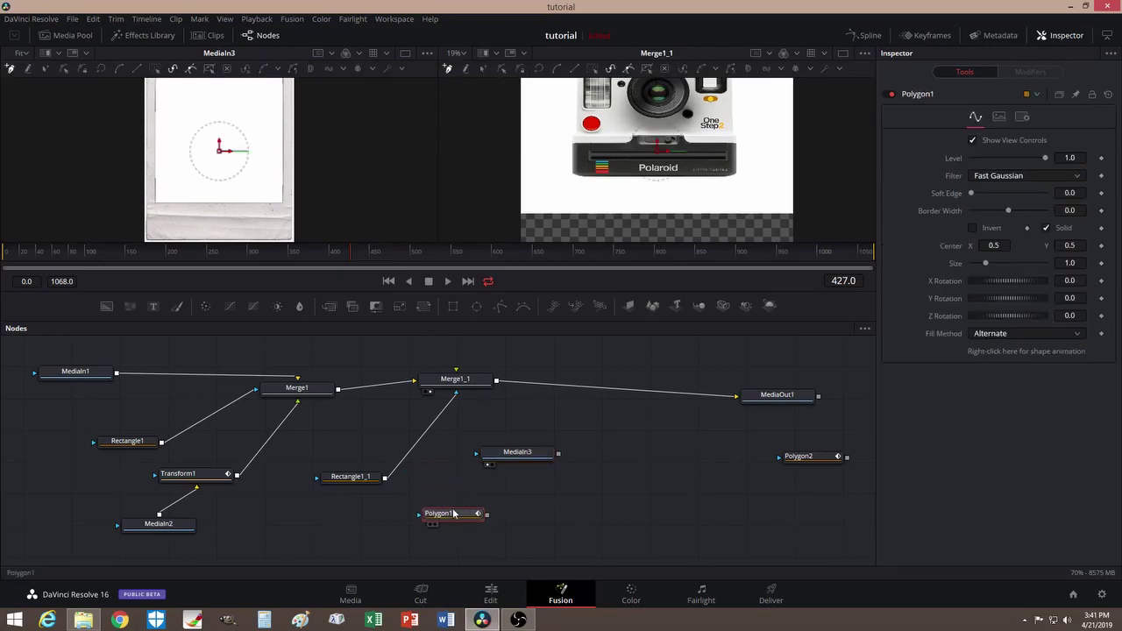
{"action": "left_click", "coordinate": [476, 496]}
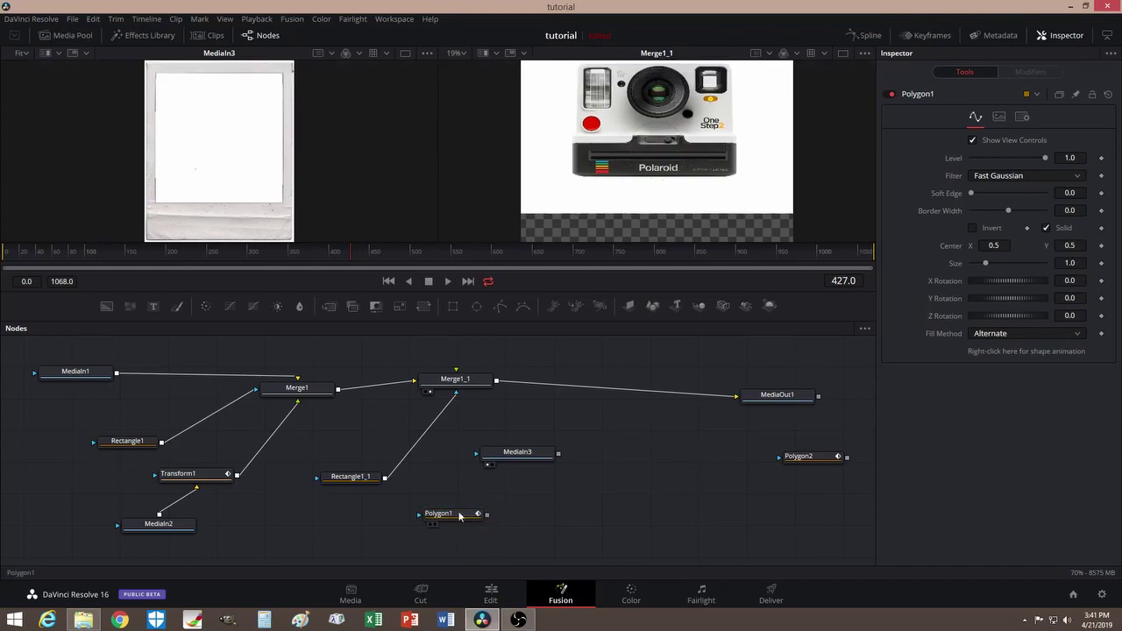
{"action": "left_click", "coordinate": [459, 517]}
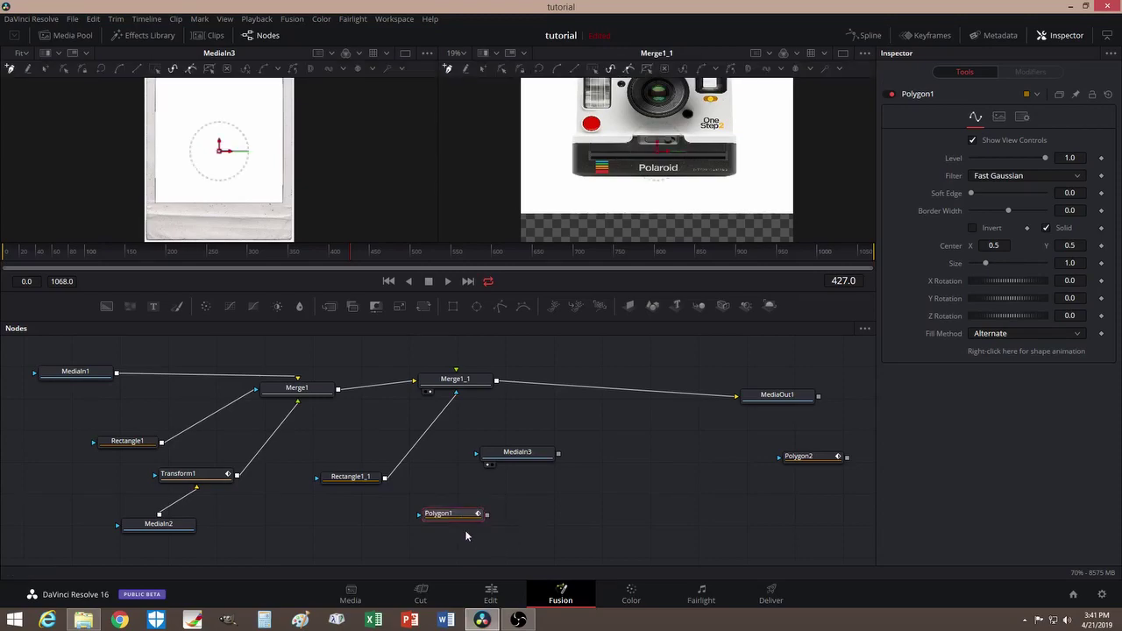
Draw a closed four-point polygon mask around the white picture area inside the Polaroid frame
{"action": "scroll", "coordinate": [217, 165], "scroll_direction": "down", "scroll_amount": 2}
{"action": "scroll", "coordinate": [217, 165], "scroll_direction": "up", "scroll_amount": 4}
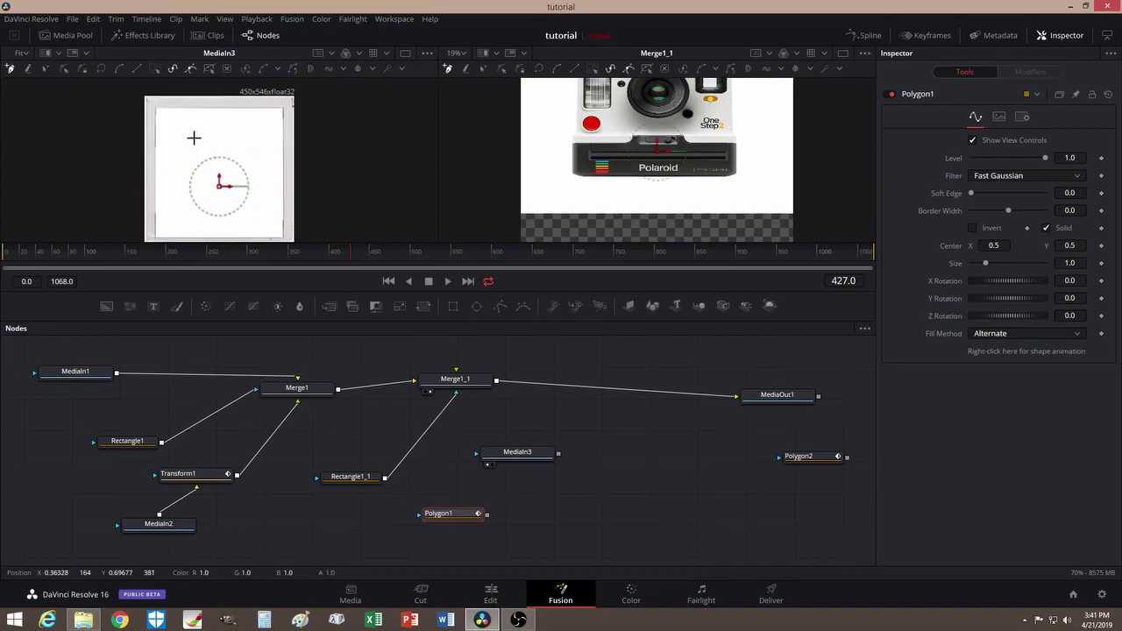
{"action": "left_click", "coordinate": [157, 108]}
{"action": "left_click", "coordinate": [282, 108]}
{"action": "left_click", "coordinate": [282, 235]}
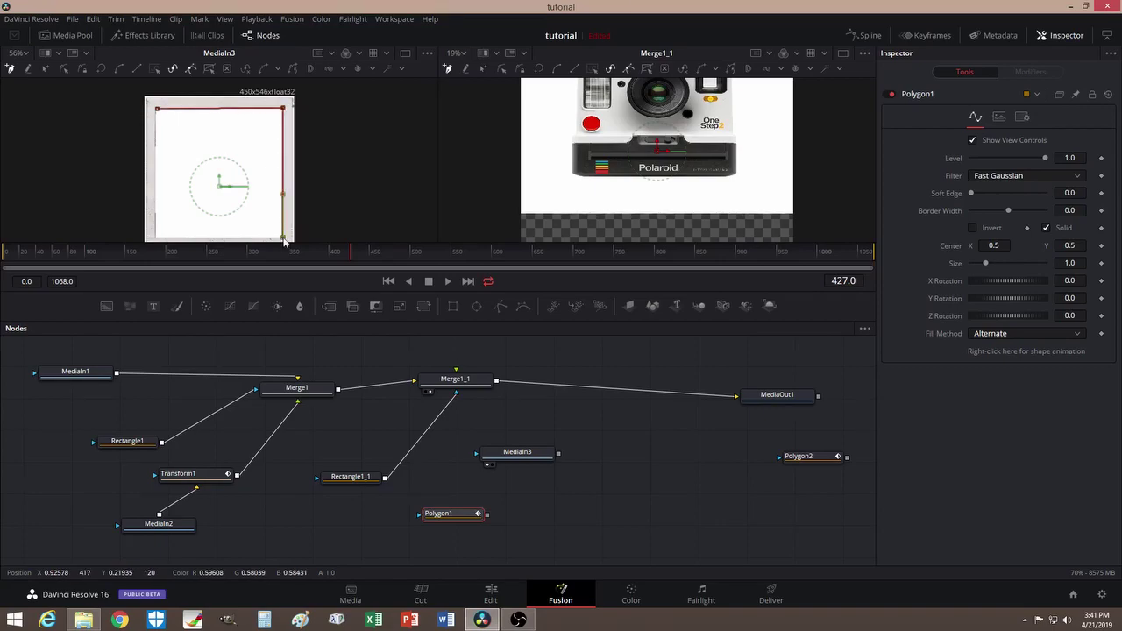
{"action": "left_click", "coordinate": [157, 236]}
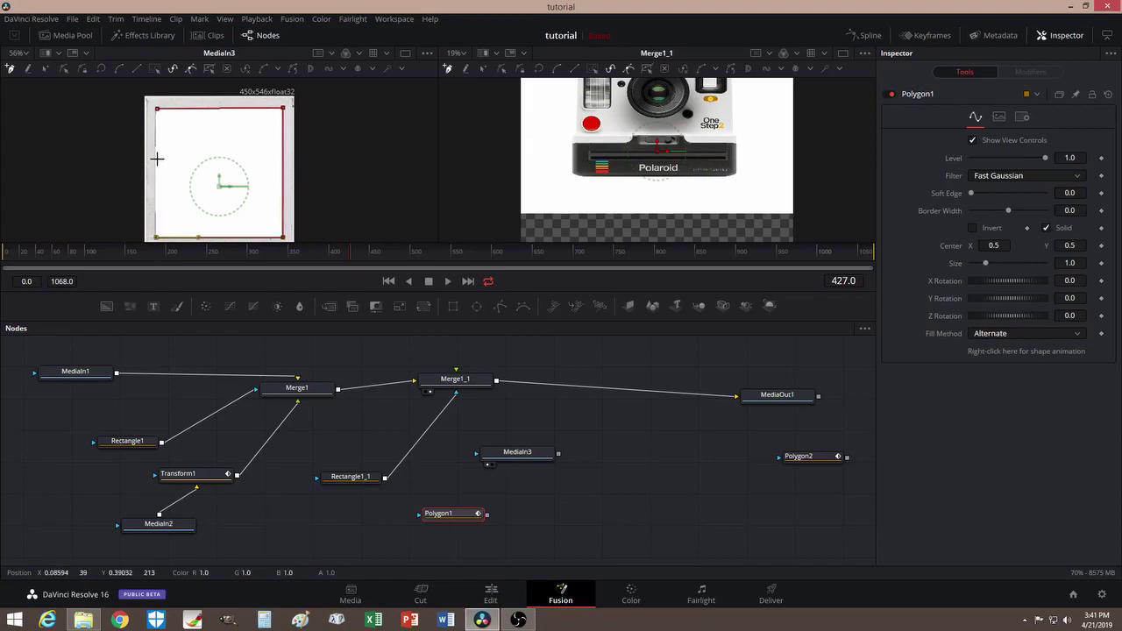
{"action": "left_click", "coordinate": [156, 109]}
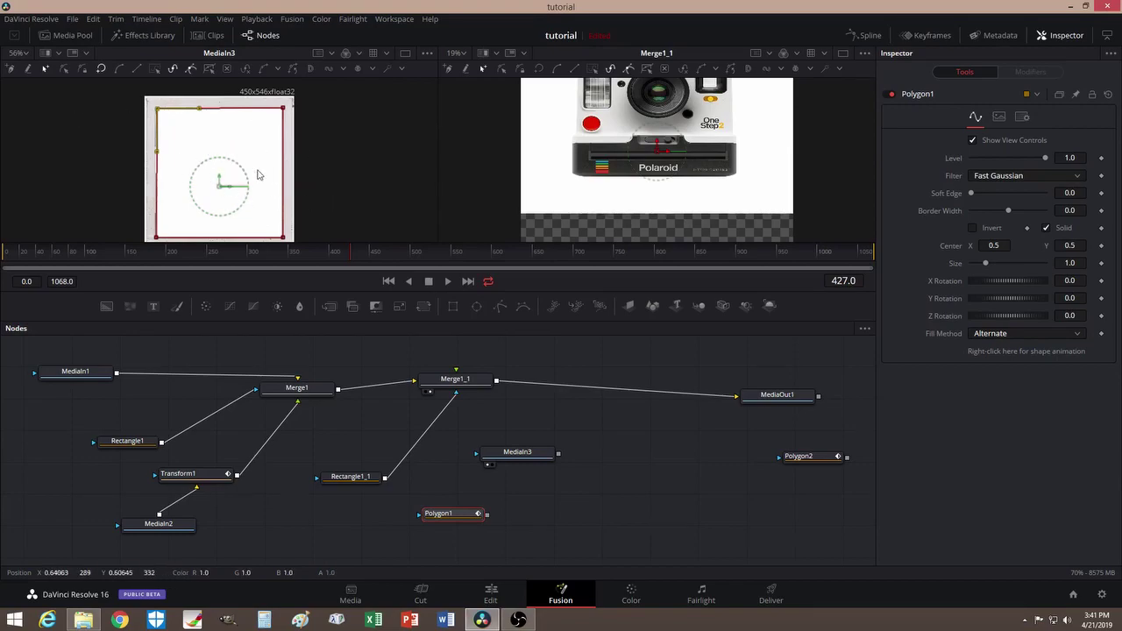
Connect Polygon1 to MediaIn3's Effect Mask input and invert the mask to cut out the picture area
{"action": "left_click_drag", "start_coordinate": [460, 515], "coordinate": [479, 501]}
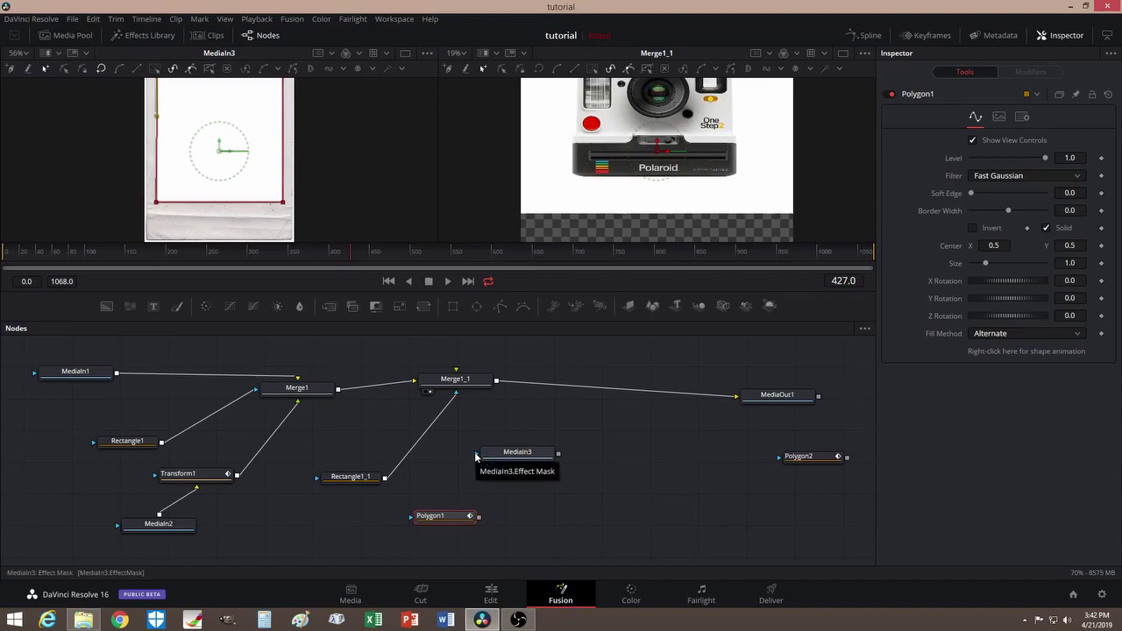
{"action": "left_click_drag", "start_coordinate": [479, 516], "coordinate": [476, 454]}
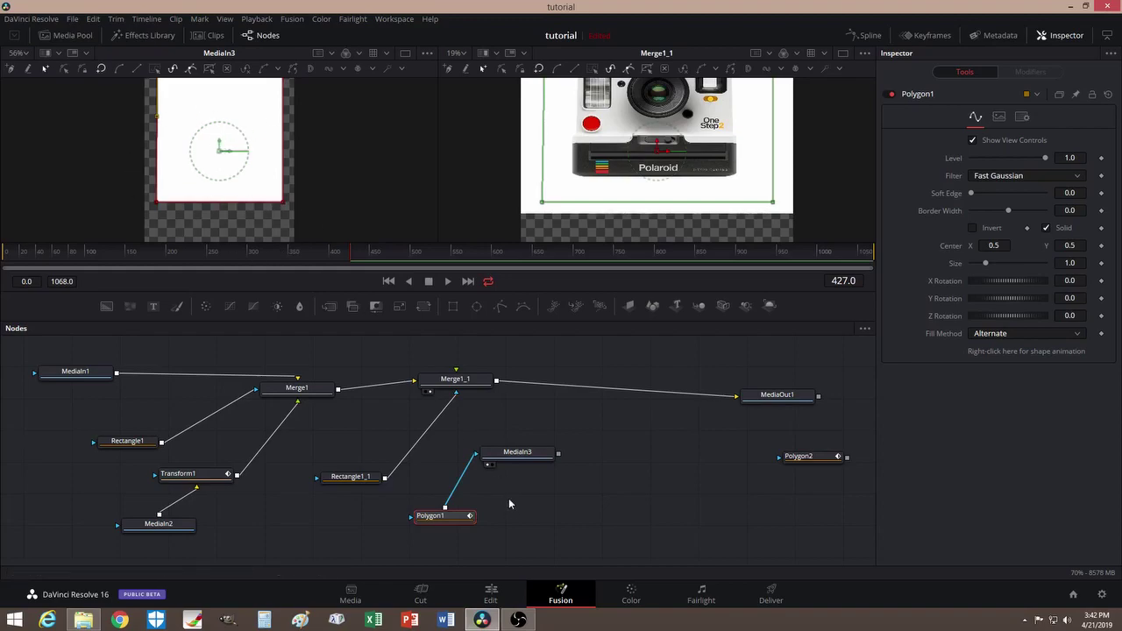
{"action": "left_click_drag", "start_coordinate": [515, 453], "coordinate": [511, 437]}
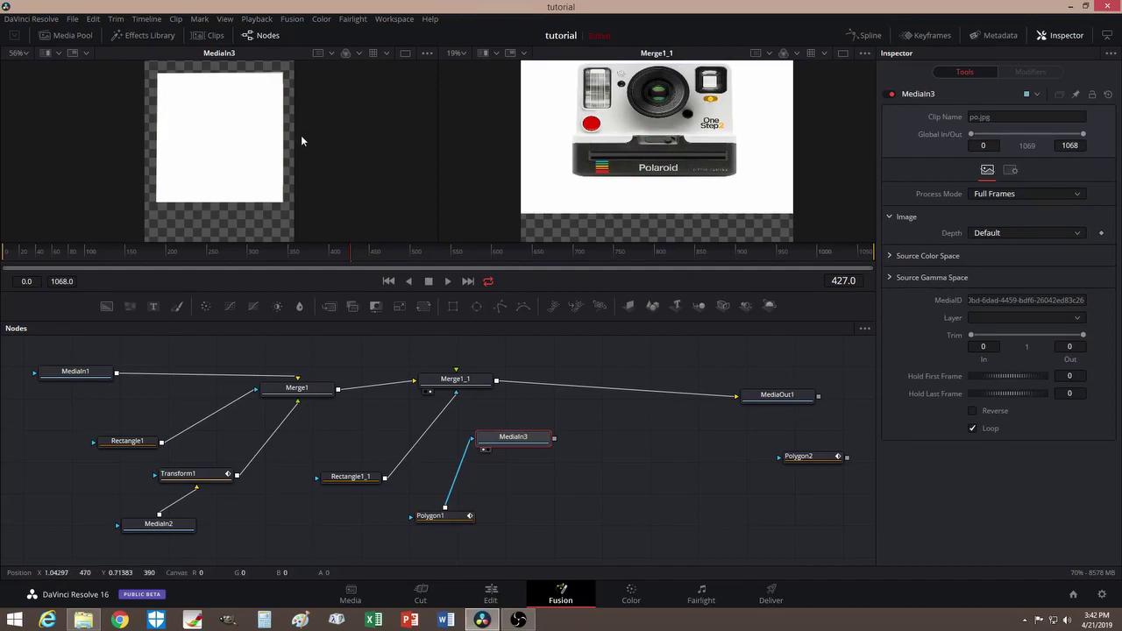
{"action": "left_click", "coordinate": [440, 520]}
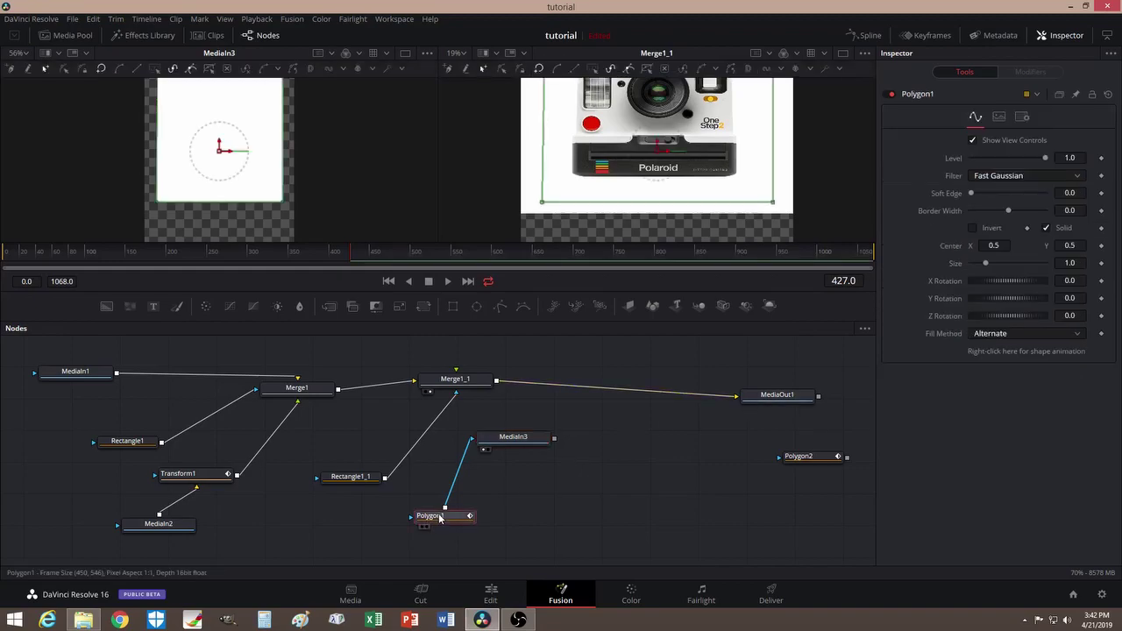
{"action": "left_click", "coordinate": [981, 230]}
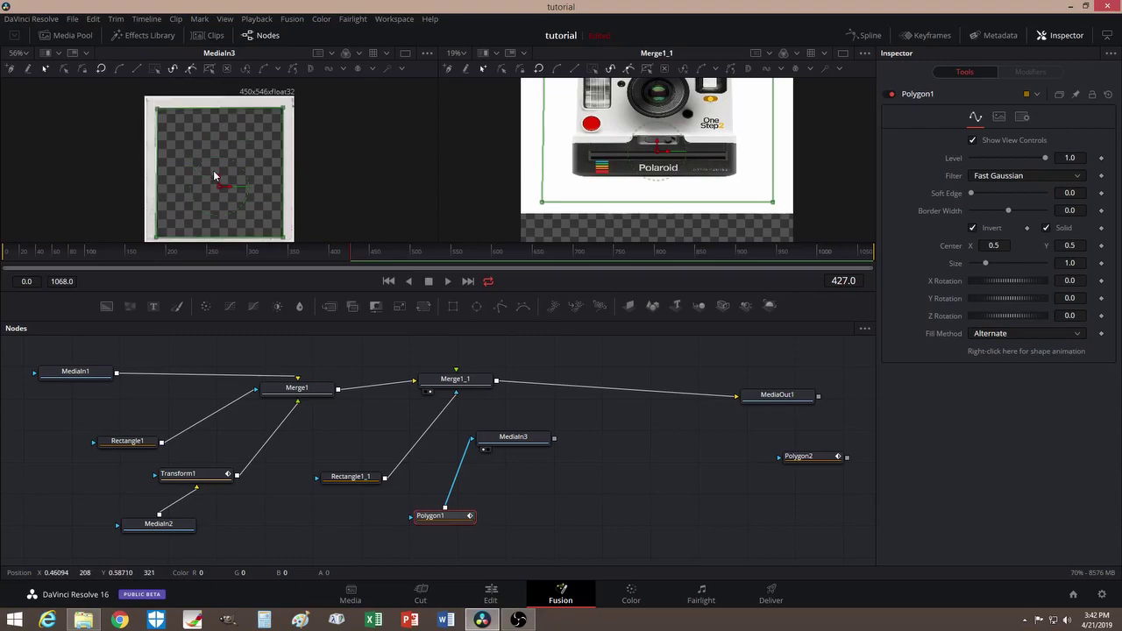
Move MediaIn3 and Polygon1 to the space beneath Rectangle1_1 and Merge1_1, with Polygon1 below MediaIn3
{"action": "left_click_drag", "start_coordinate": [524, 443], "coordinate": [513, 477]}
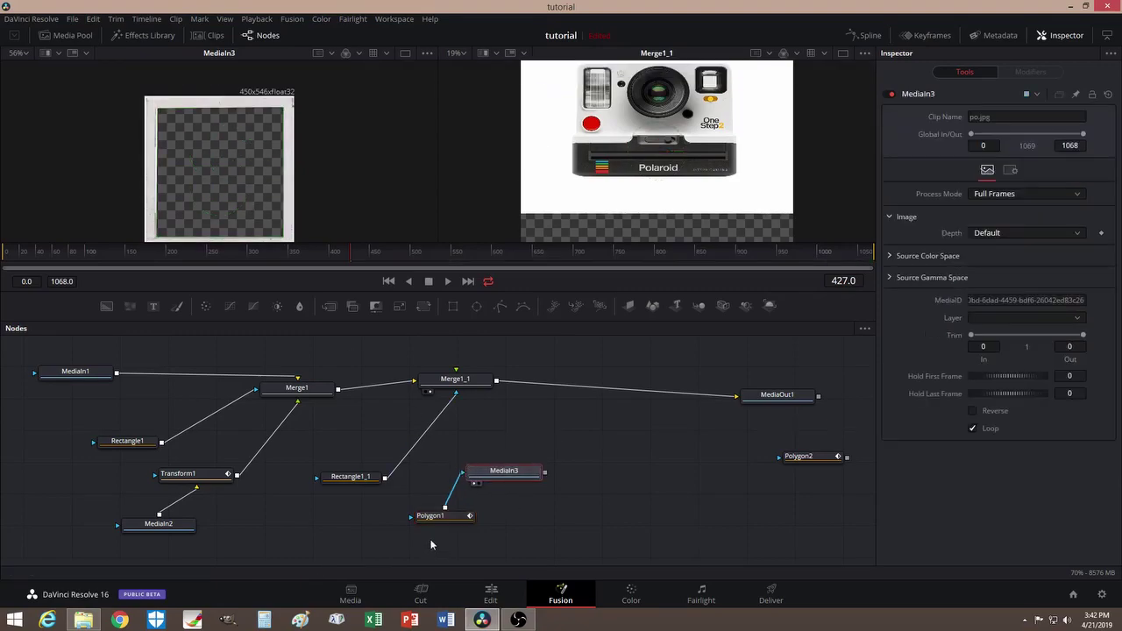
{"action": "left_click_drag", "start_coordinate": [440, 519], "coordinate": [388, 551]}
{"action": "left_click_drag", "start_coordinate": [504, 452], "coordinate": [453, 489]}
{"action": "left_click_drag", "start_coordinate": [394, 536], "coordinate": [376, 537]}
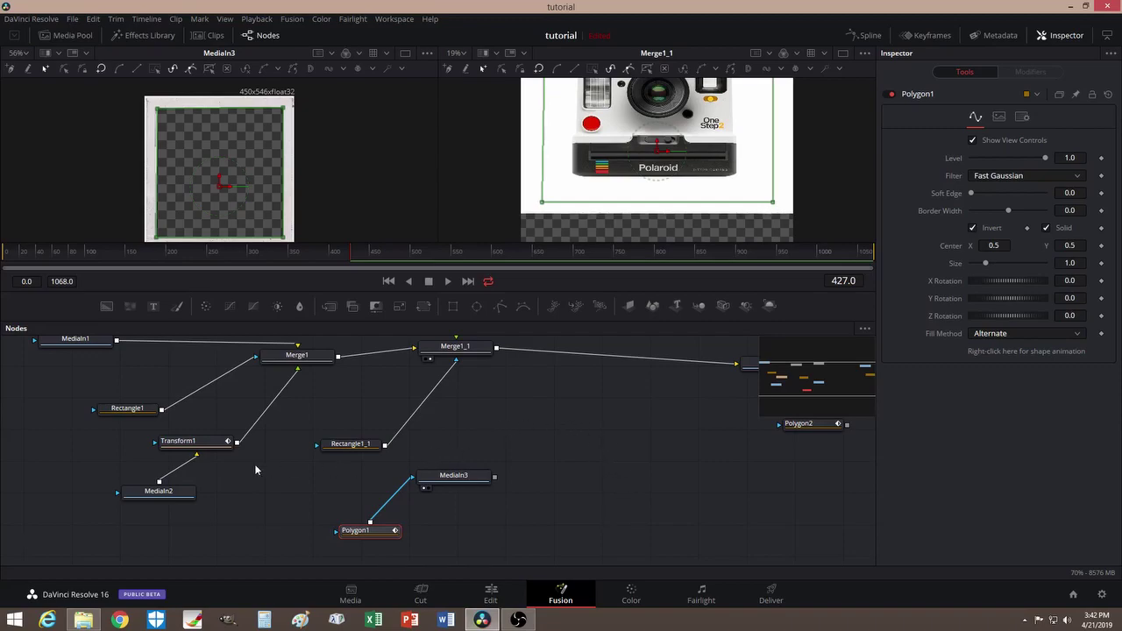
Duplicate MediaIn2 and place the copy beside MediaIn3
{"action": "left_click", "coordinate": [163, 491]}
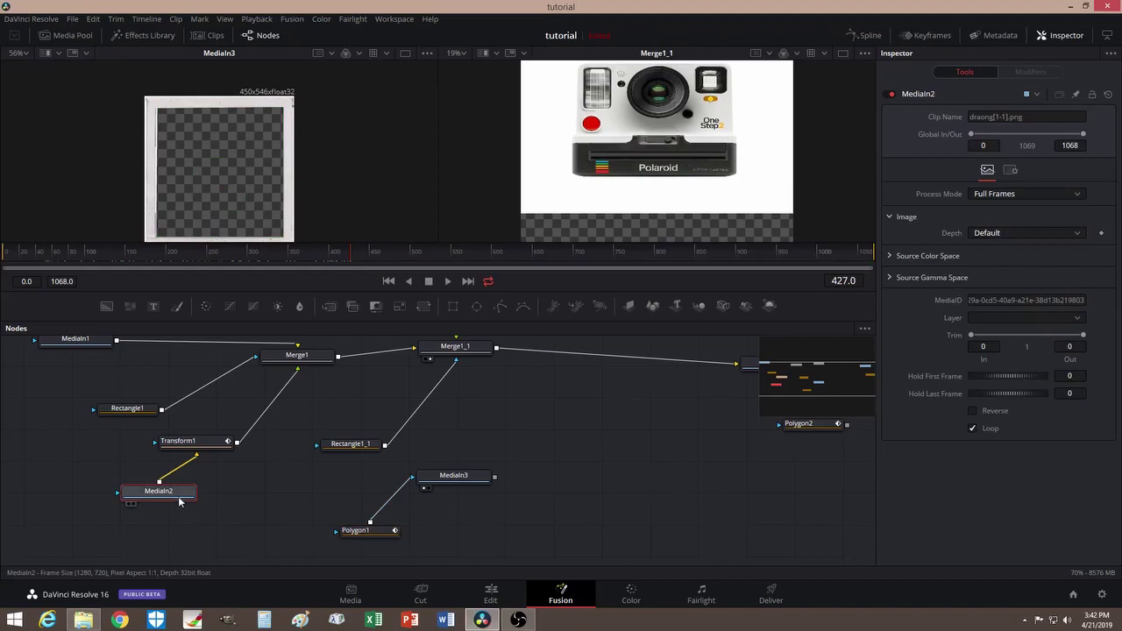
{"action": "mouse_move", "coordinate": [180, 502]}
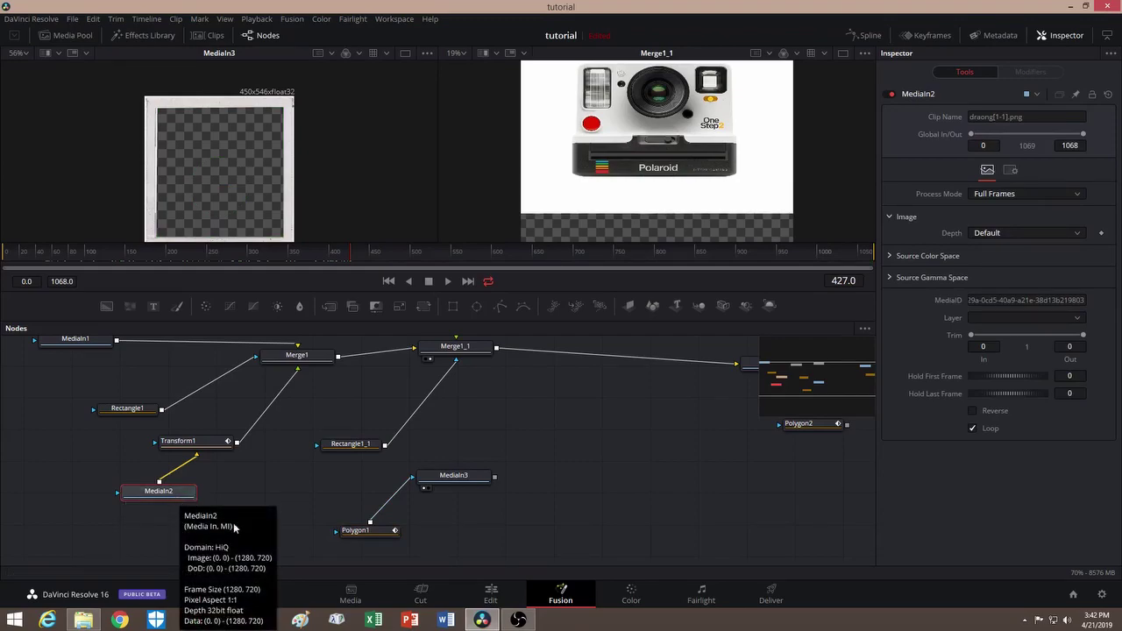
{"action": "key", "text": "ctrl+v"}
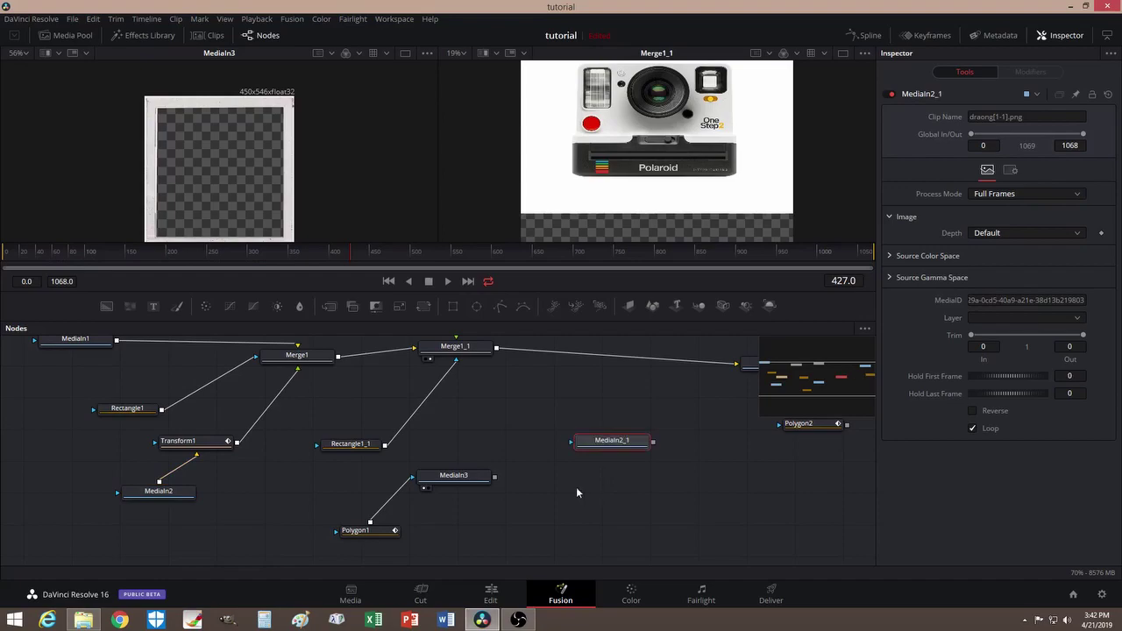
{"action": "left_click_drag", "start_coordinate": [613, 438], "coordinate": [599, 474]}
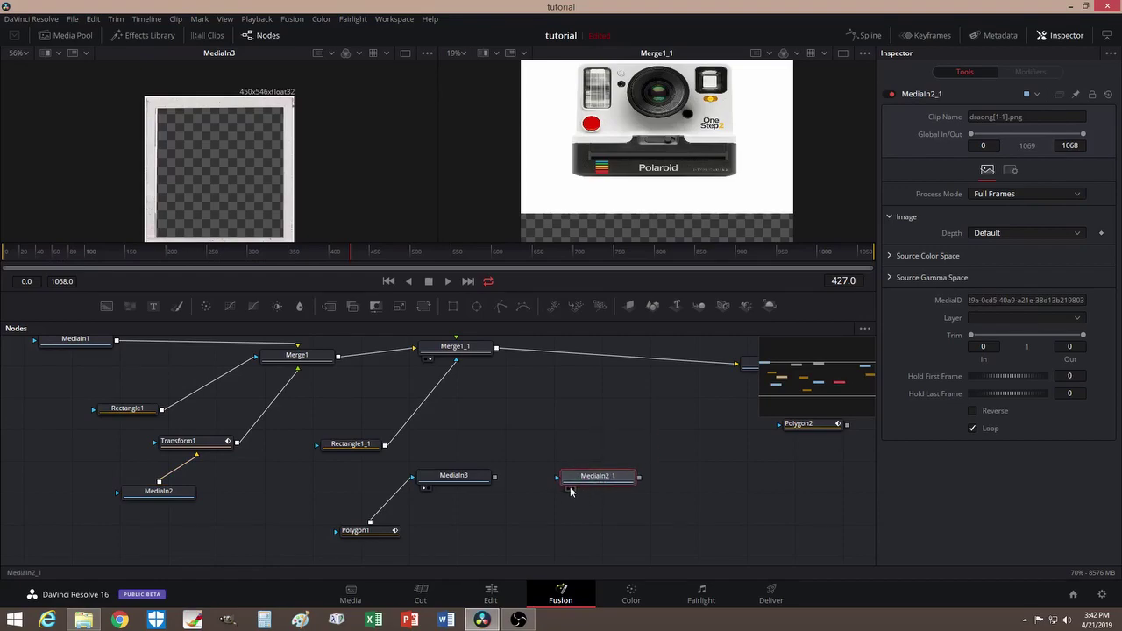
Preview the duplicated MediaIn2_1 node in the viewer and delete it from the node graph
{"action": "left_click", "coordinate": [568, 489]}
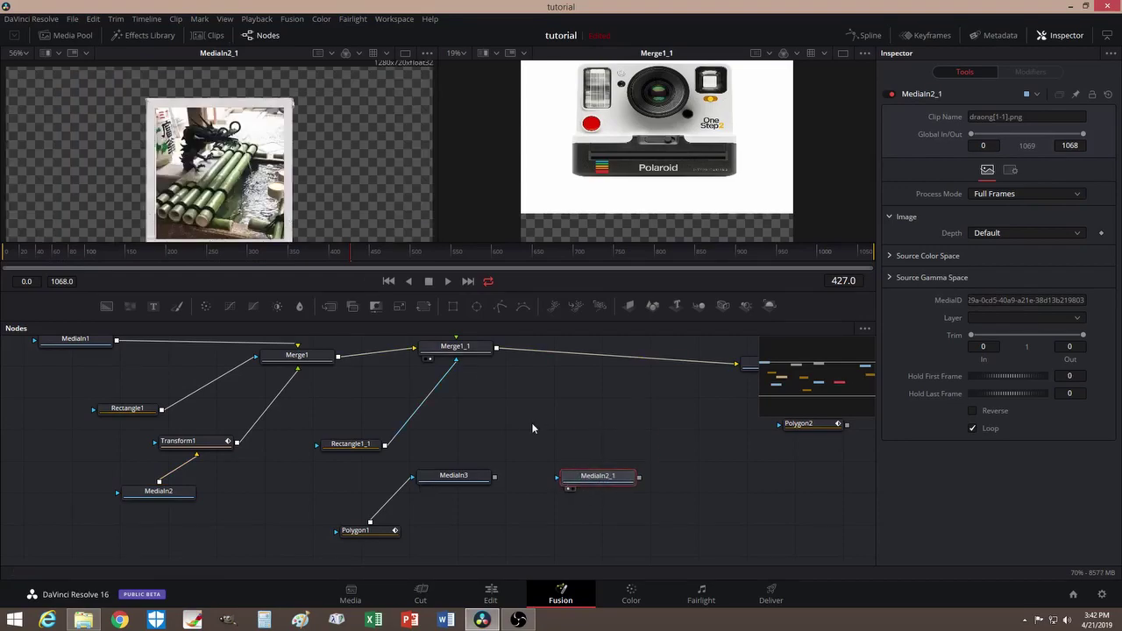
{"action": "left_click_drag", "start_coordinate": [611, 480], "coordinate": [600, 465]}
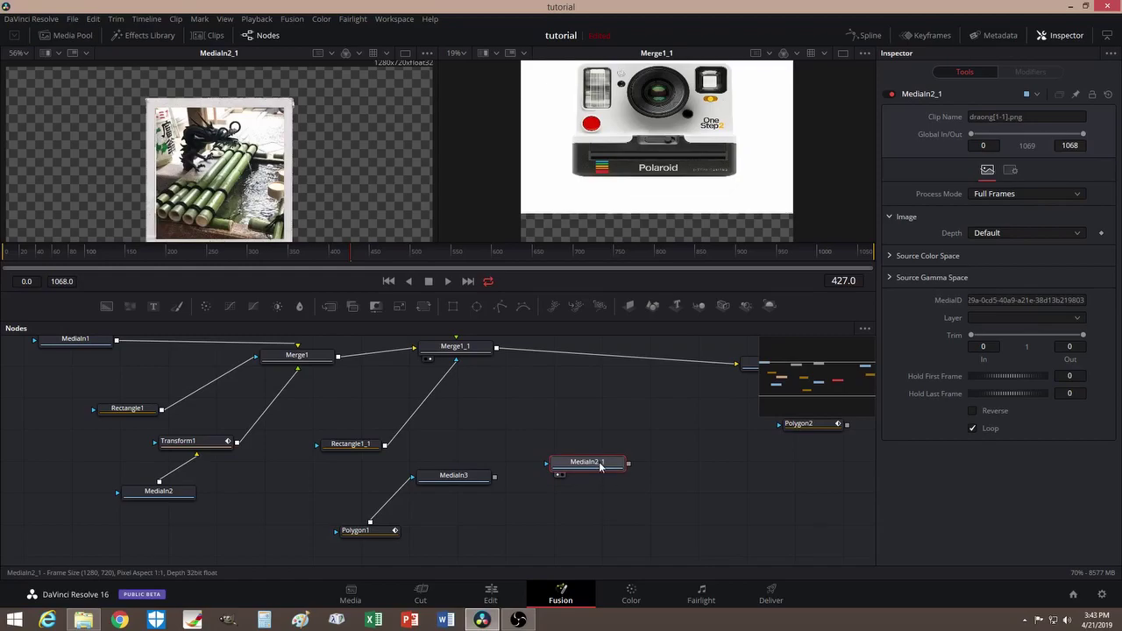
{"action": "key", "text": "Delete"}
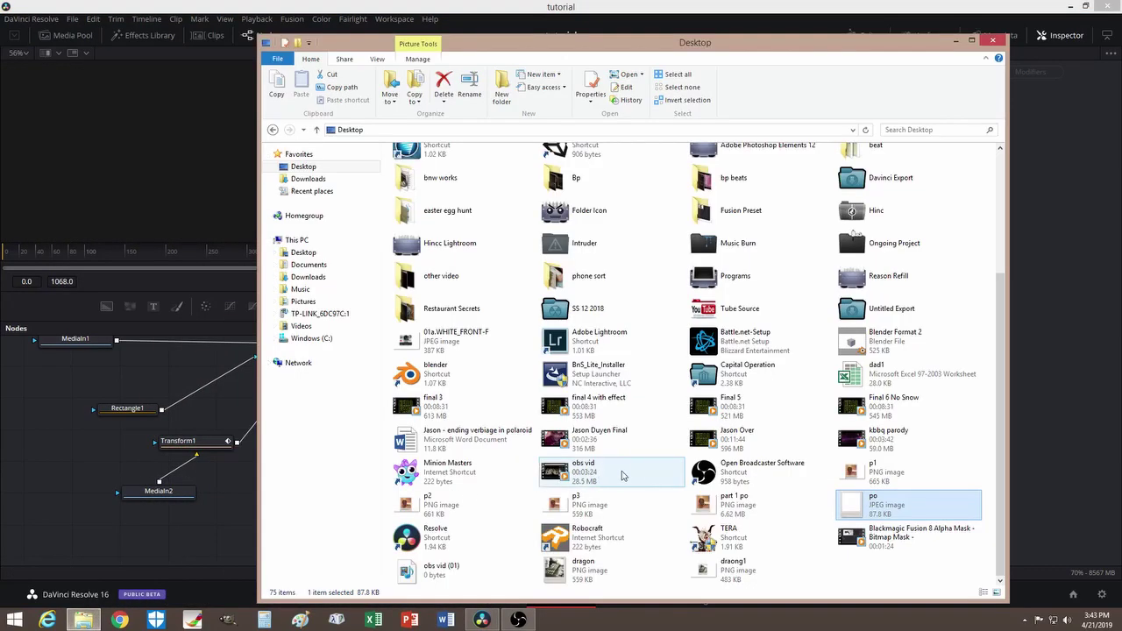
Try adding the dragon PNG from the Desktop folder to the node graph, and remove its node again
{"action": "left_click", "coordinate": [83, 620]}
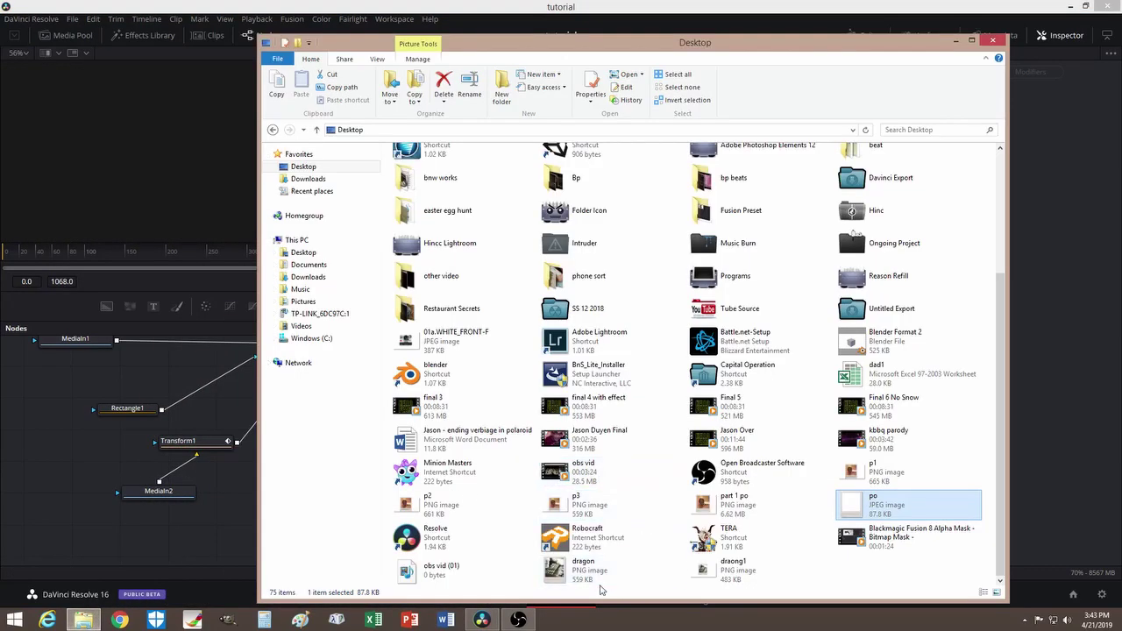
{"action": "left_click_drag", "start_coordinate": [589, 576], "coordinate": [71, 468]}
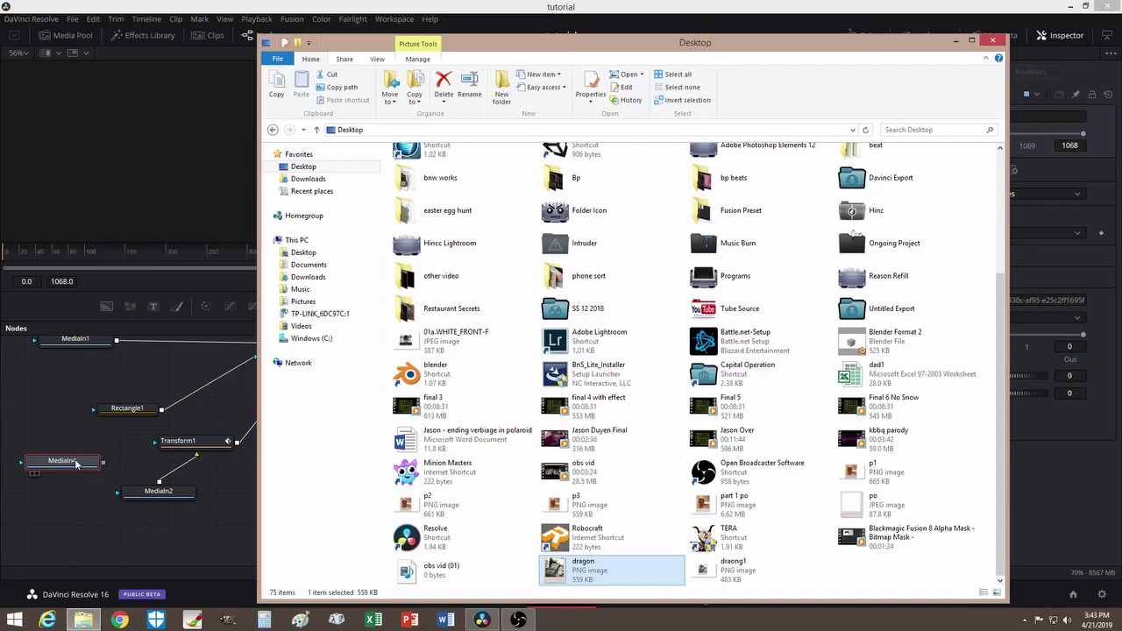
{"action": "left_click", "coordinate": [76, 464]}
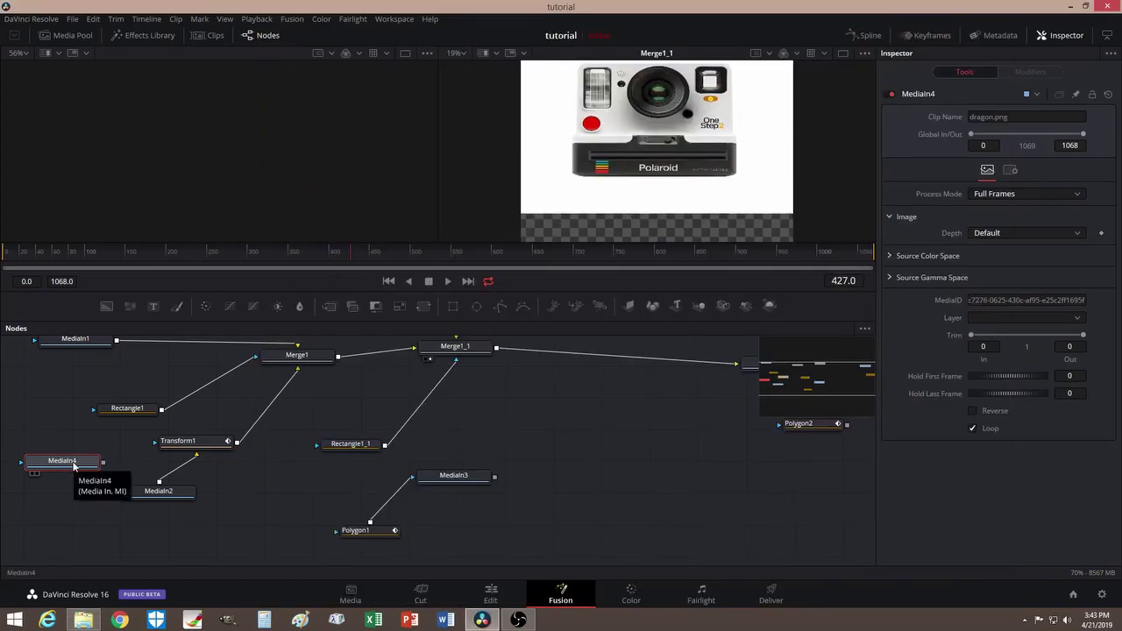
{"action": "key", "text": "Delete"}
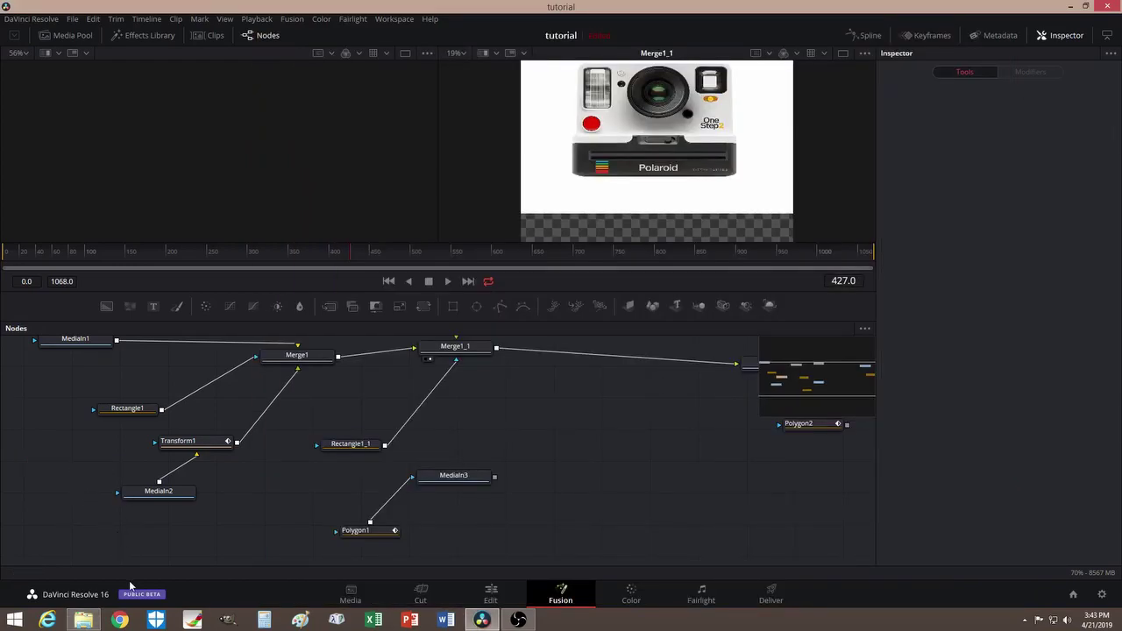
Switch to a new File Explorer window and open the Ongoing Project folder on the Desktop
{"action": "right_click", "coordinate": [83, 620]}
{"action": "left_click", "coordinate": [84, 561]}
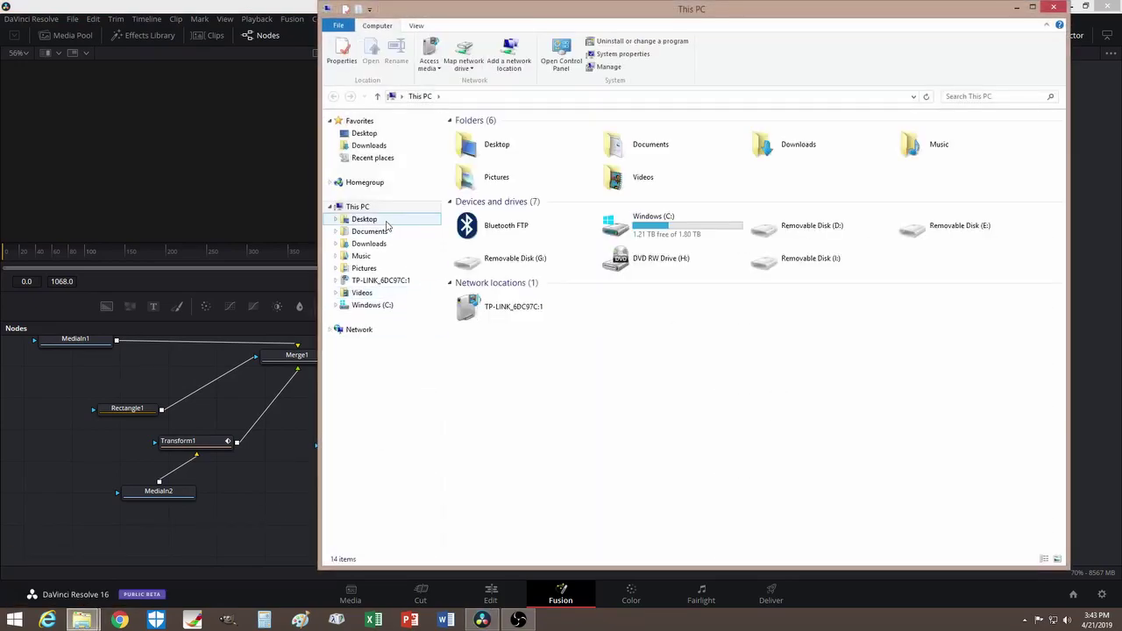
{"action": "left_click", "coordinate": [385, 222]}
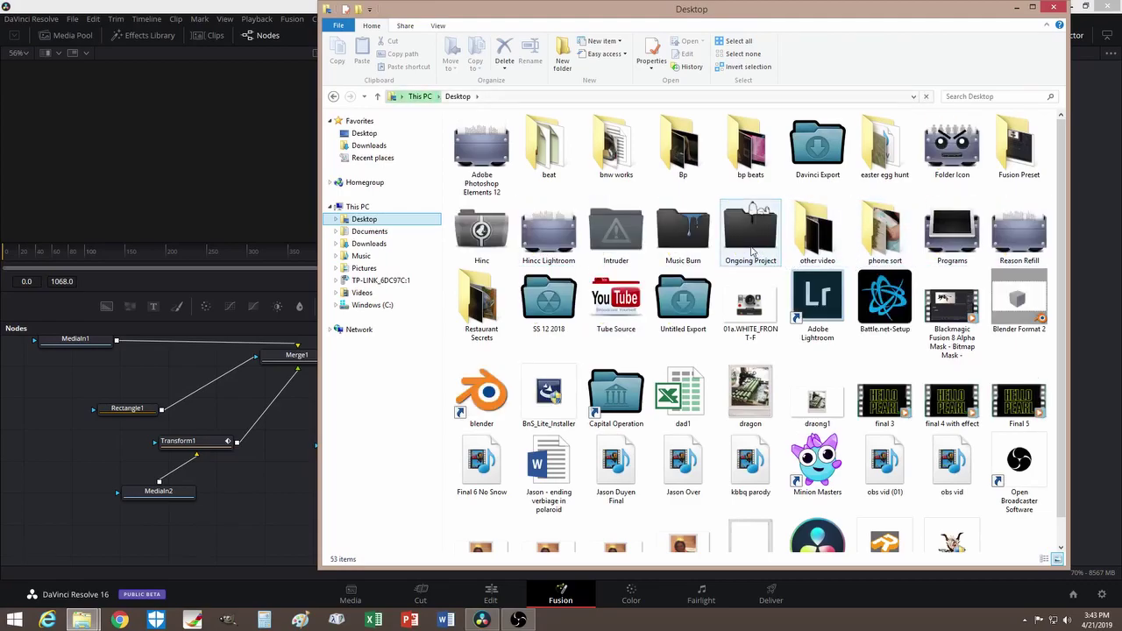
{"action": "double_click", "coordinate": [751, 232]}
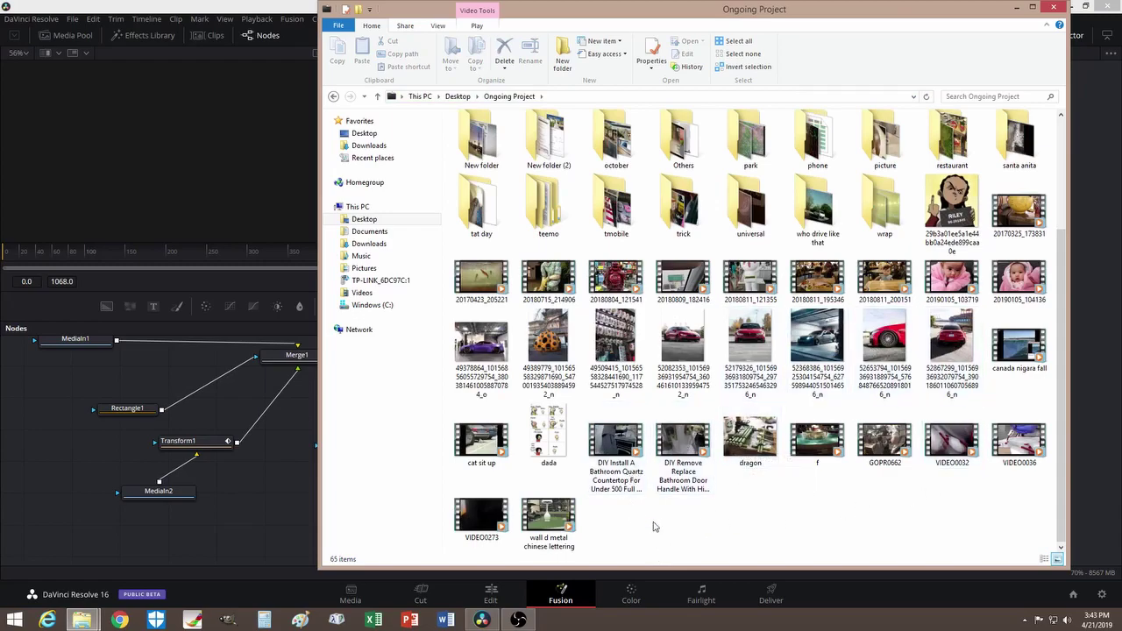
Add dragon.jpg from the Ongoing Project folder to the node graph, place it near MediaIn3, and show it in the first viewer
{"action": "left_click_drag", "start_coordinate": [751, 439], "coordinate": [57, 463]}
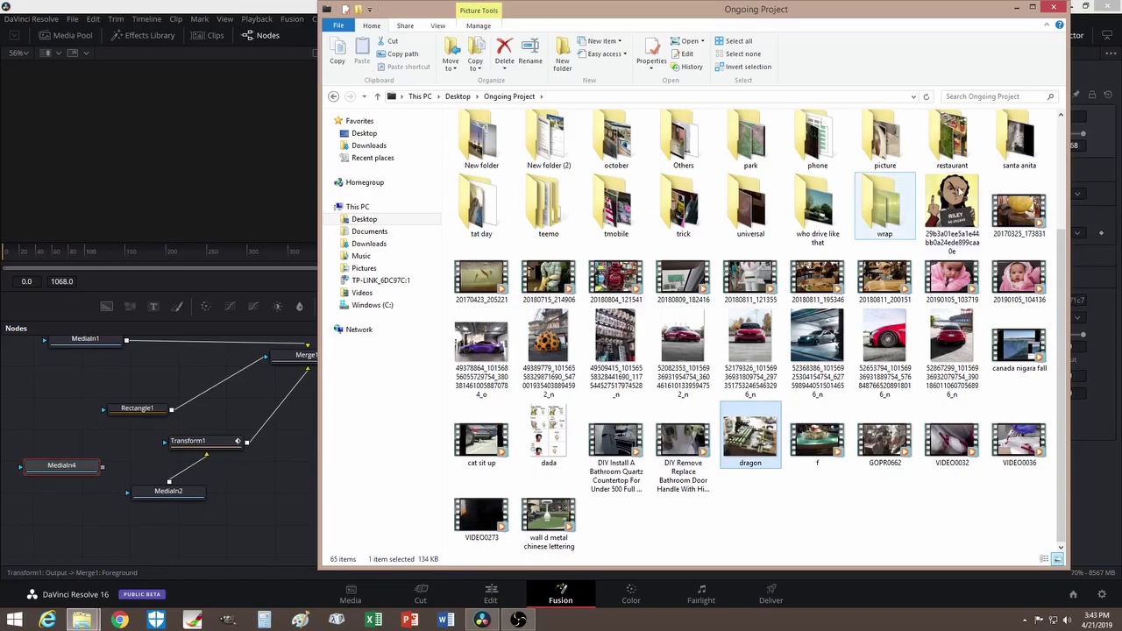
{"action": "left_click", "coordinate": [1055, 8]}
{"action": "left_click_drag", "start_coordinate": [62, 470], "coordinate": [600, 504]}
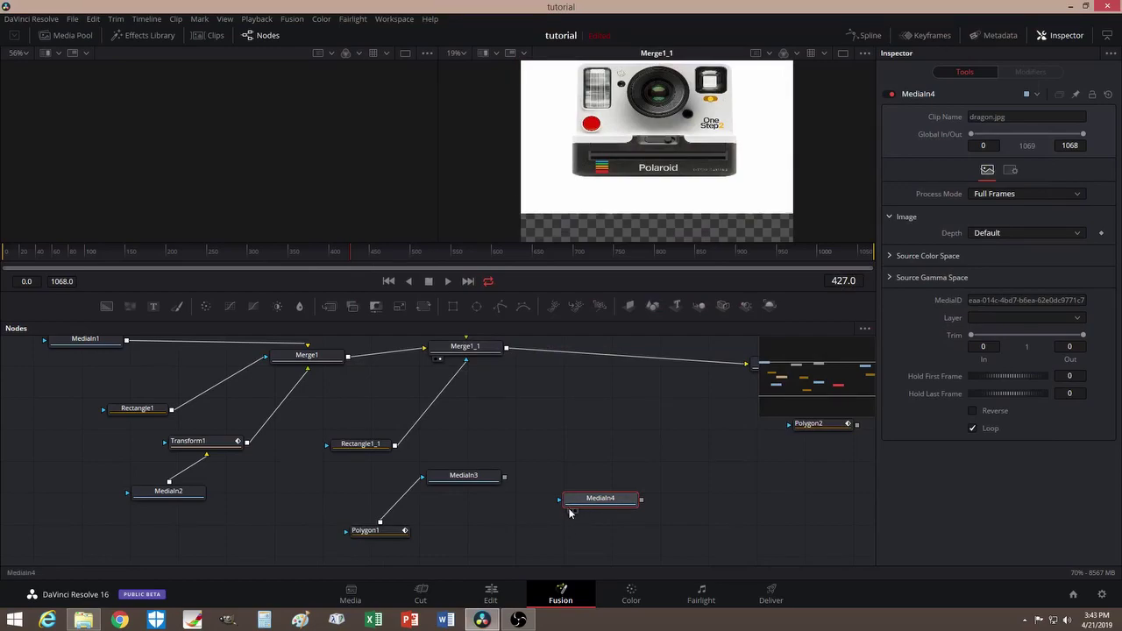
{"action": "left_click", "coordinate": [570, 509]}
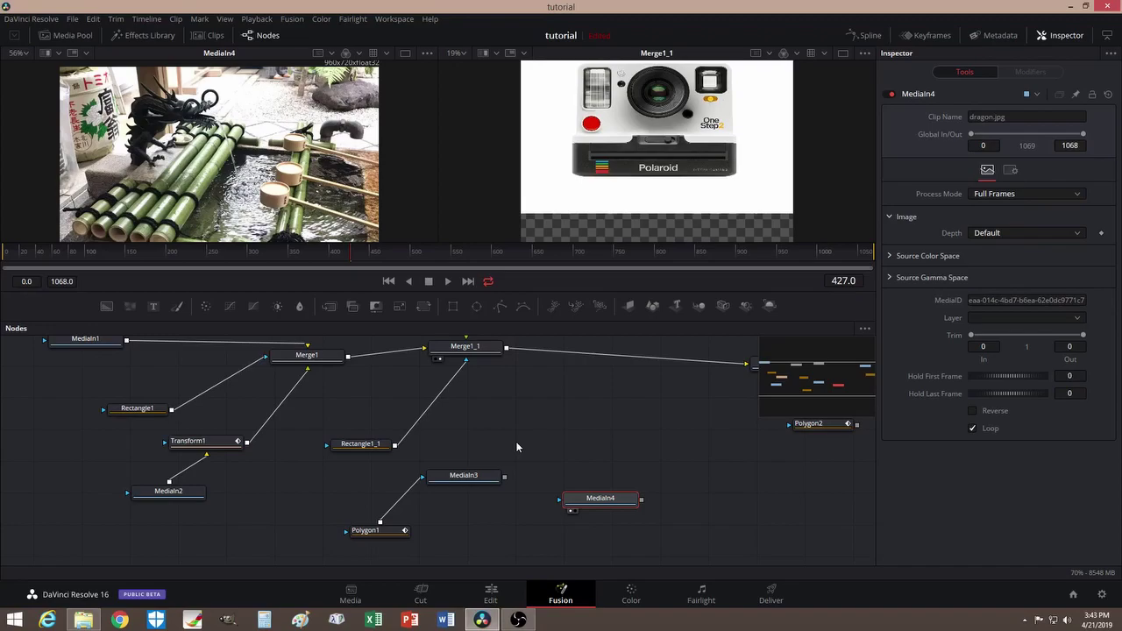
Check the Polygon1 and MediaIn4 images in the first viewer, and place the Polygon2 node beside MediaIn4
{"action": "left_click", "coordinate": [358, 542]}
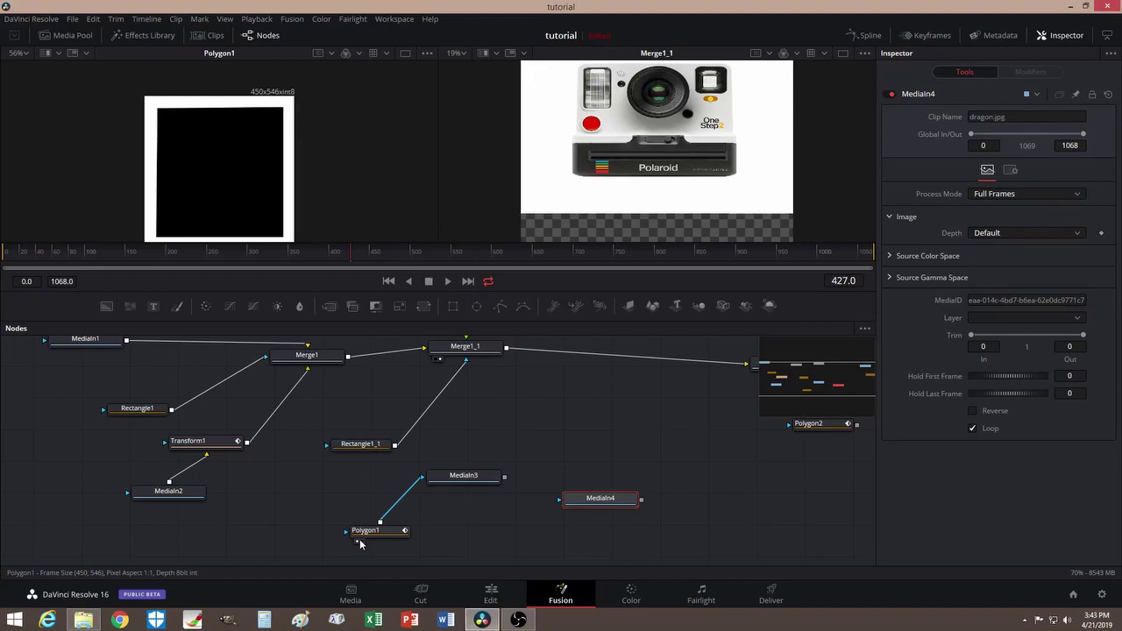
{"action": "left_click", "coordinate": [571, 511]}
{"action": "left_click_drag", "start_coordinate": [588, 503], "coordinate": [616, 525]}
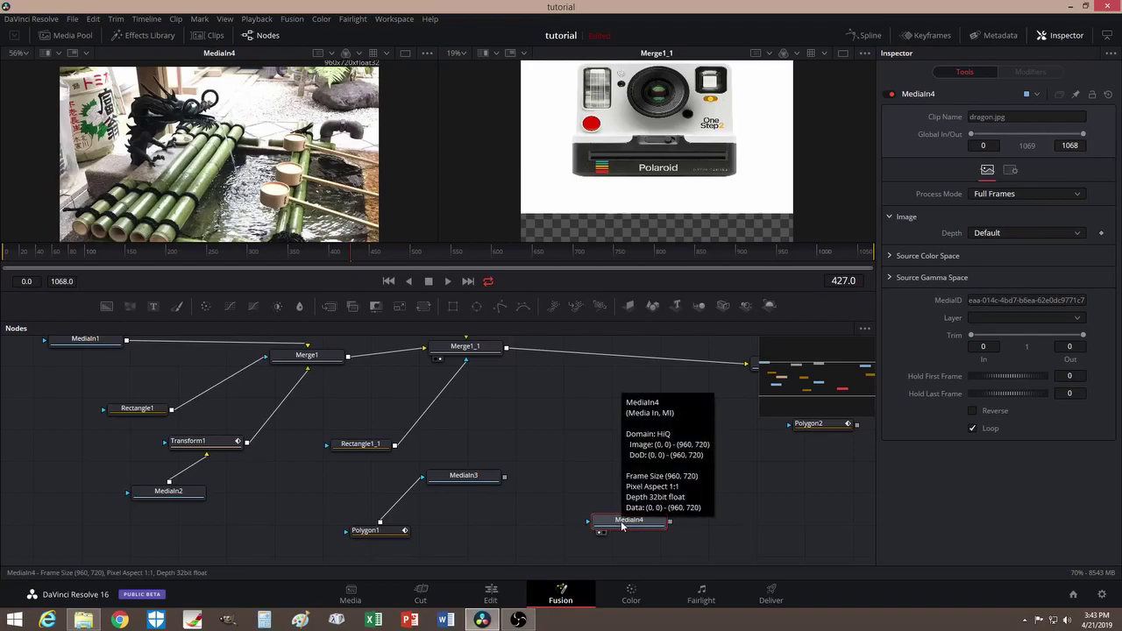
{"action": "mouse_move", "coordinate": [628, 525]}
{"action": "left_mouse_down"}
{"action": "mouse_move", "coordinate": [615, 506]}
{"action": "mouse_move", "coordinate": [623, 517]}
{"action": "left_mouse_up"}
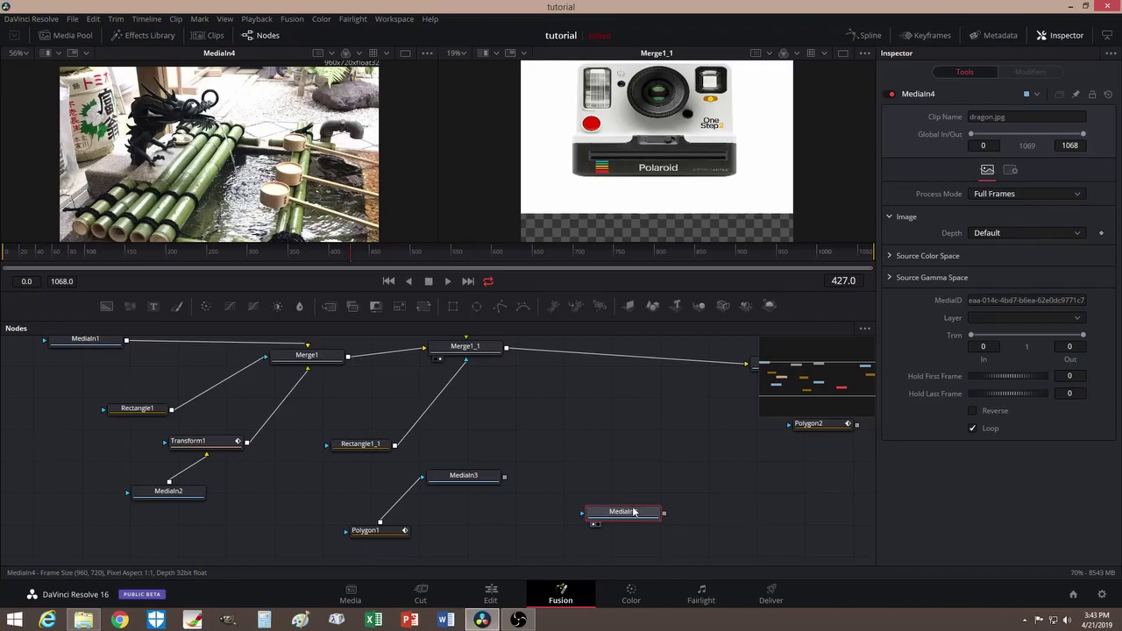
{"action": "left_click_drag", "start_coordinate": [827, 428], "coordinate": [719, 481]}
{"action": "left_click_drag", "start_coordinate": [636, 513], "coordinate": [627, 510]}
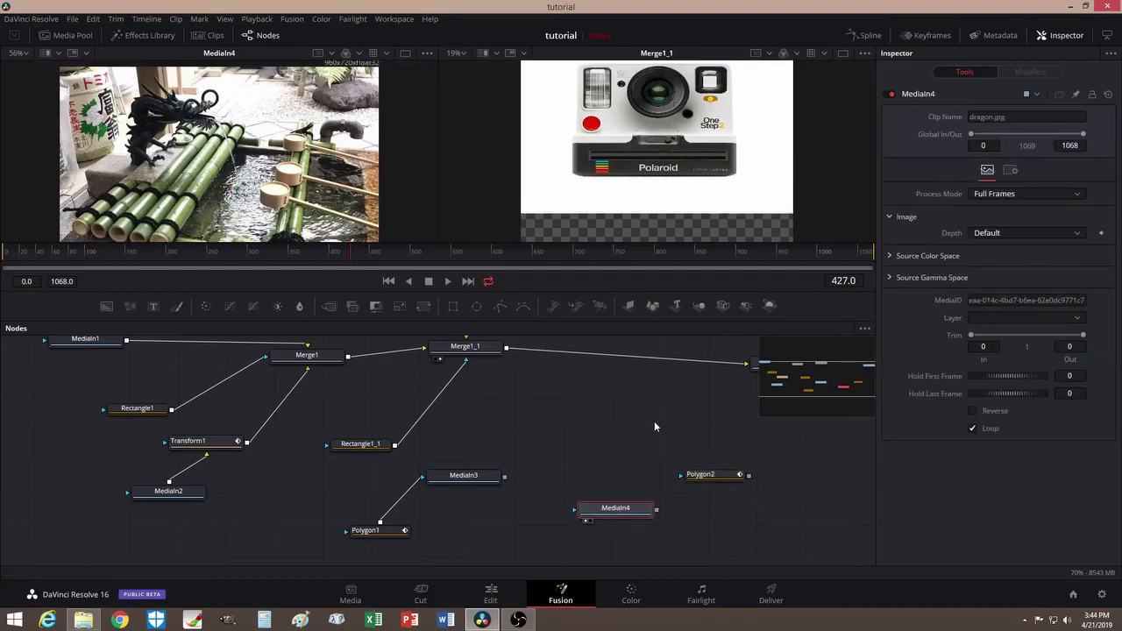
Display Polygon1 in the first viewer and draw a closed four-corner Polygon2 mask around the frame's black opening
{"action": "left_click", "coordinate": [707, 479]}
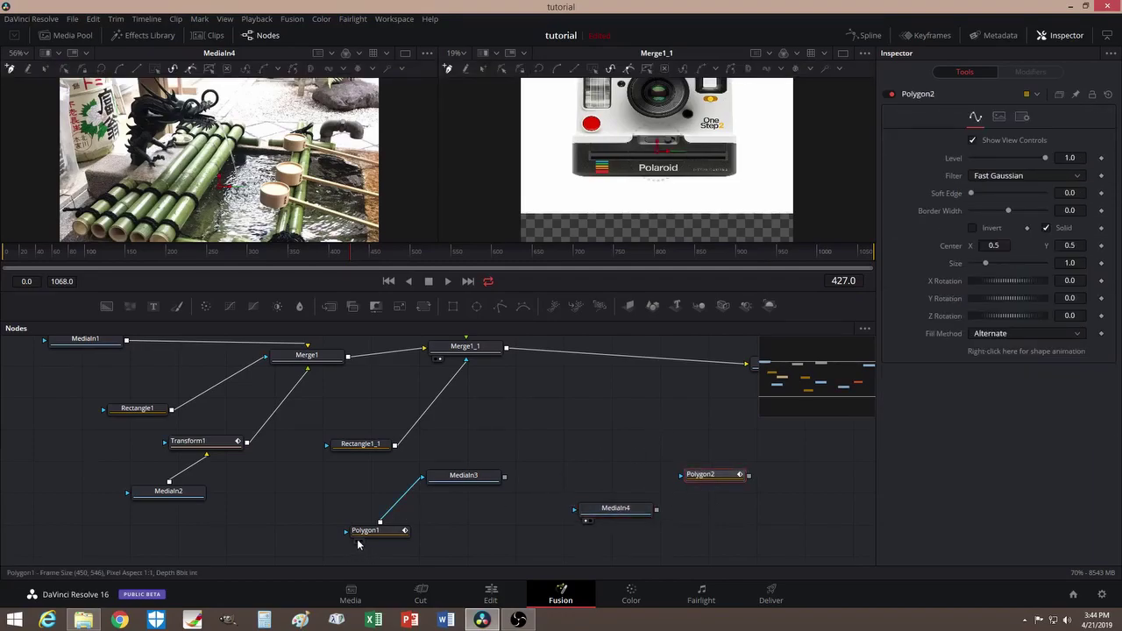
{"action": "left_click", "coordinate": [358, 542]}
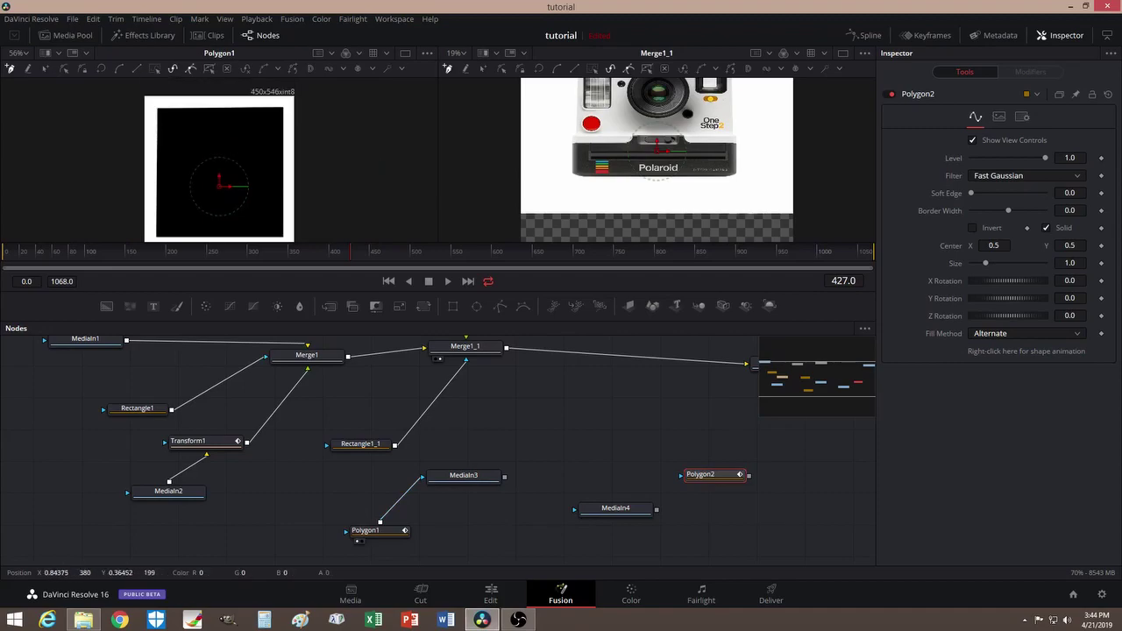
{"action": "left_click_drag", "start_coordinate": [709, 481], "coordinate": [695, 477]}
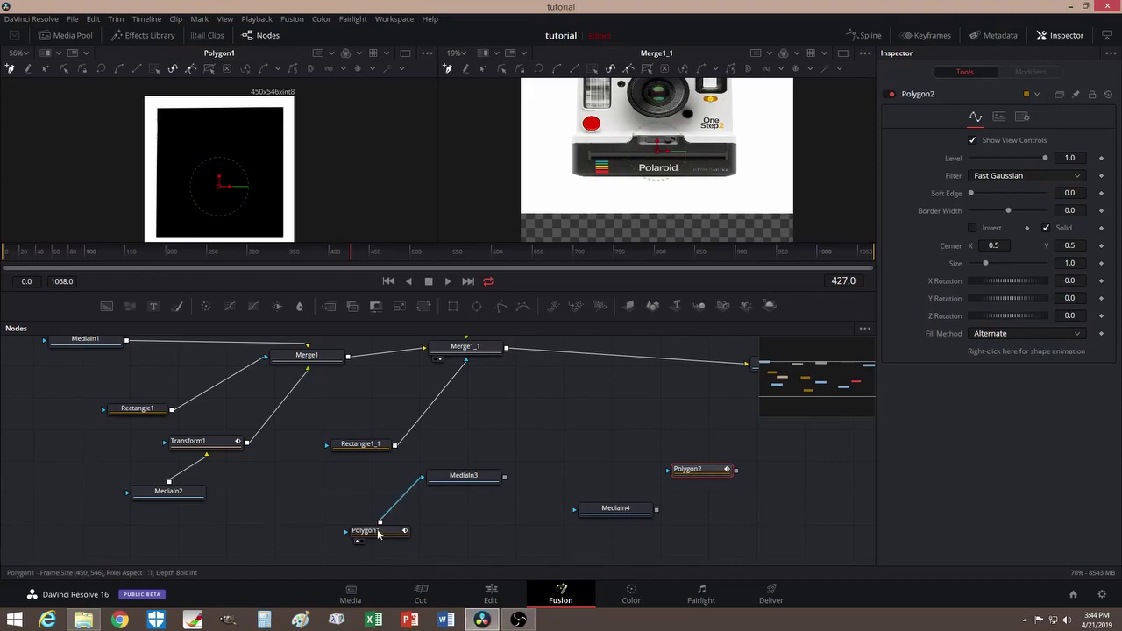
{"action": "left_click_drag", "start_coordinate": [698, 474], "coordinate": [708, 476]}
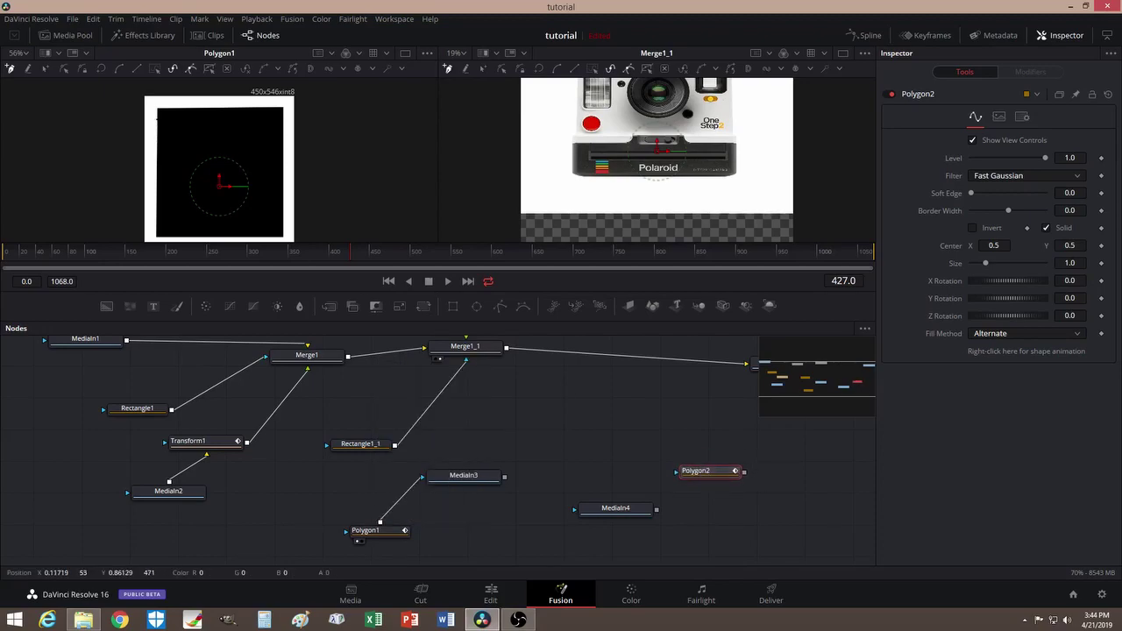
{"action": "left_click", "coordinate": [158, 108]}
{"action": "left_click", "coordinate": [241, 107]}
{"action": "left_click", "coordinate": [284, 236]}
{"action": "left_click", "coordinate": [157, 236]}
{"action": "left_click", "coordinate": [160, 112]}
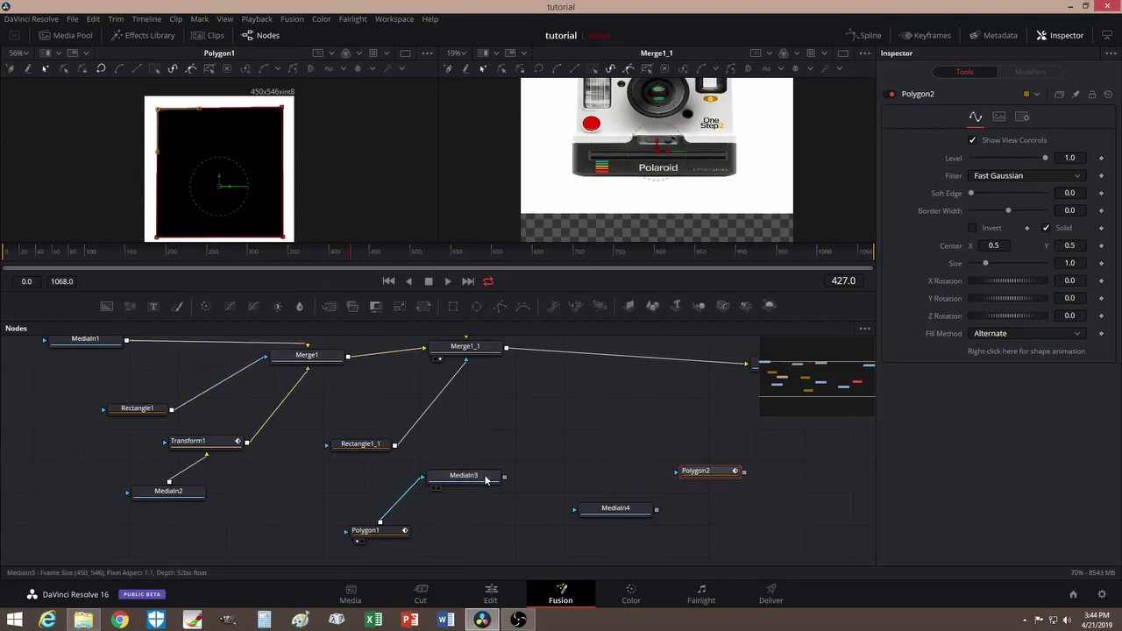
Show the dragon image in the first viewer and add a Merge node above MediaIn4 and Polygon2, spacing the nodes apart
{"action": "left_click_drag", "start_coordinate": [701, 473], "coordinate": [751, 504]}
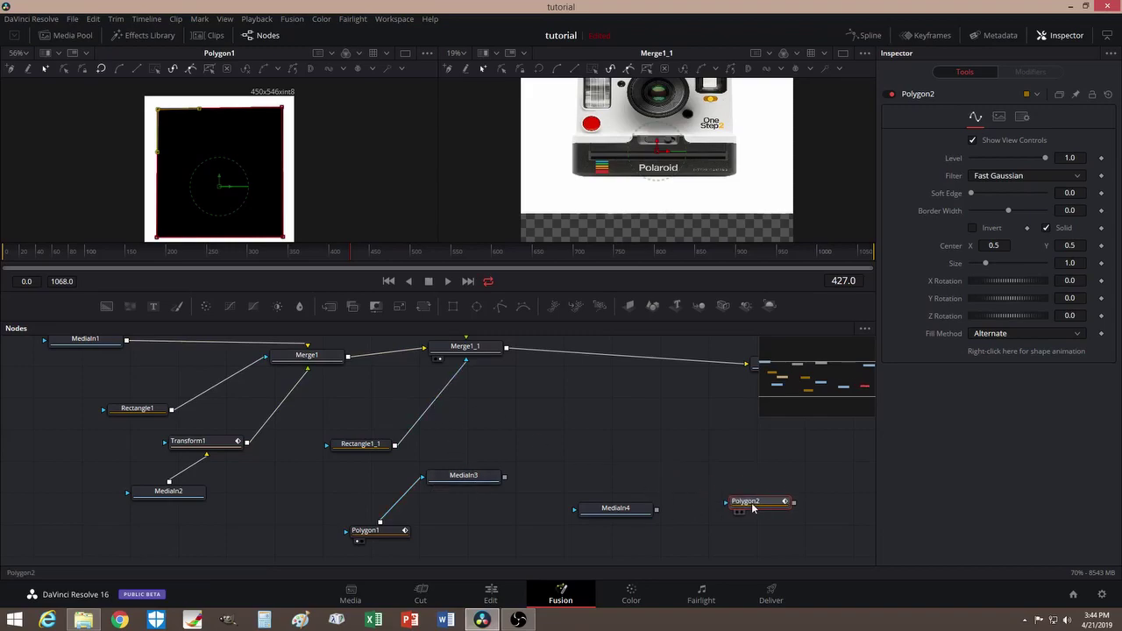
{"action": "left_click", "coordinate": [585, 521]}
{"action": "left_click_drag", "start_coordinate": [613, 519], "coordinate": [605, 516]}
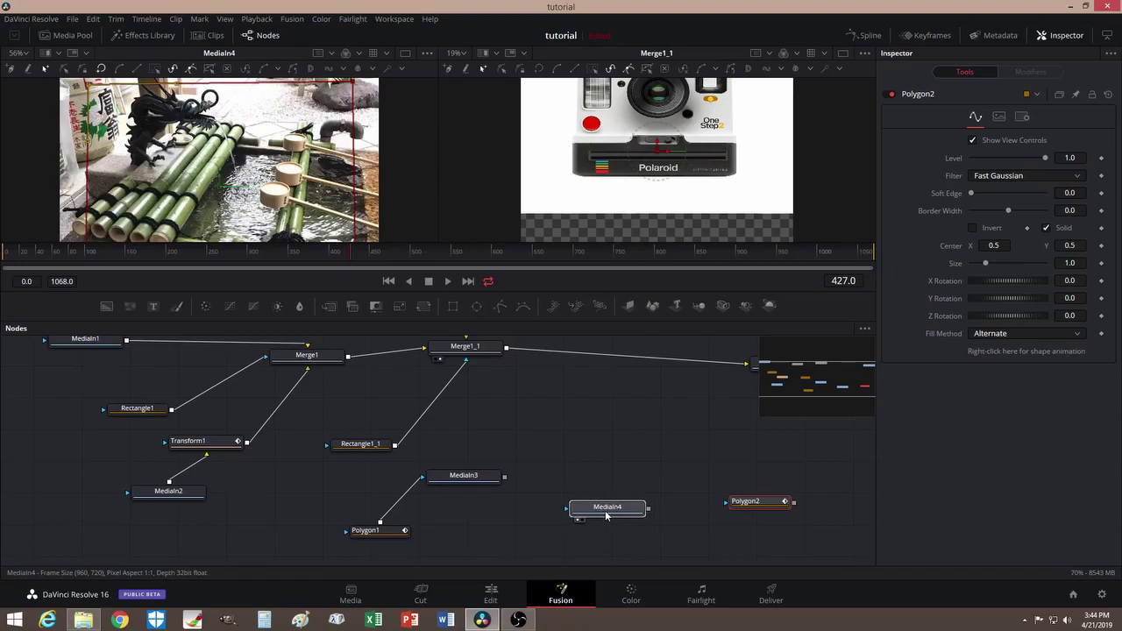
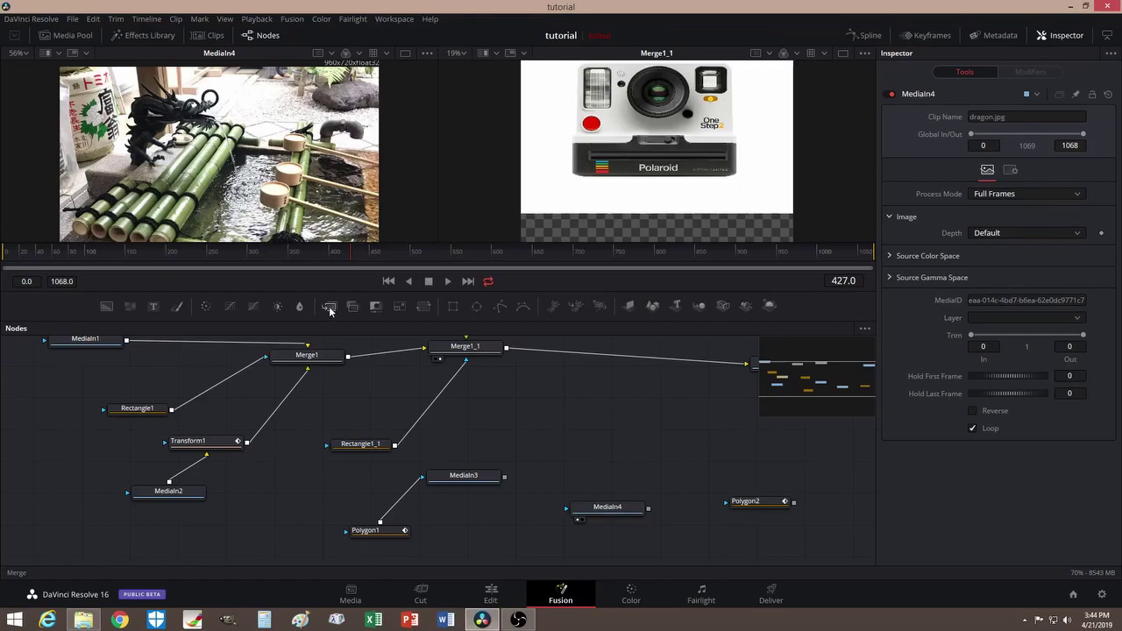
{"action": "left_click_drag", "start_coordinate": [329, 307], "coordinate": [663, 444]}
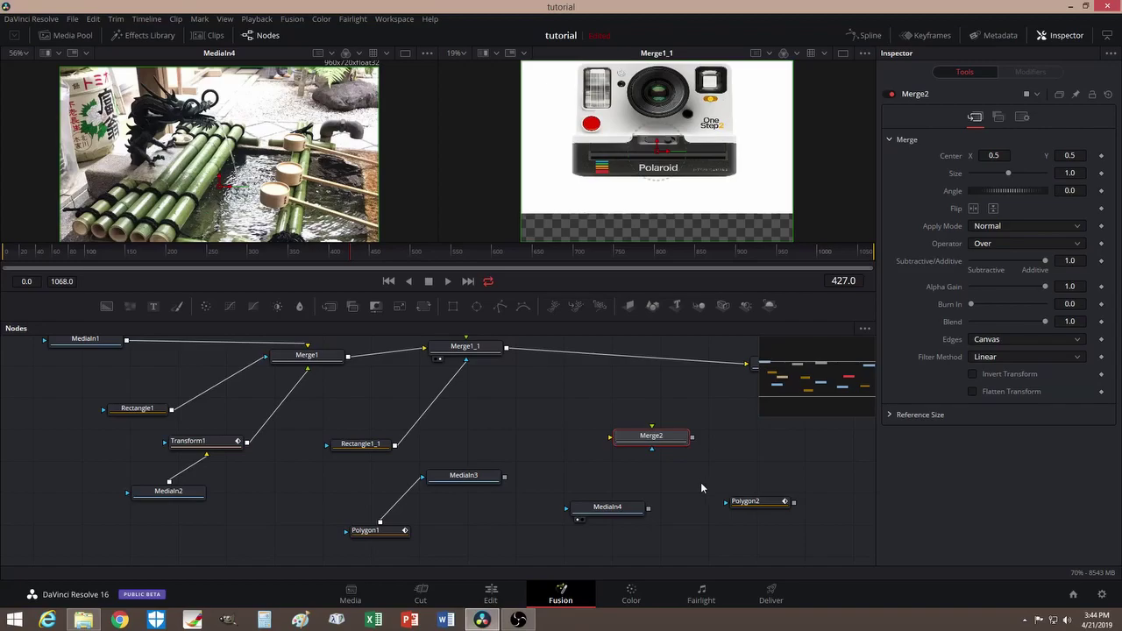
{"action": "left_click_drag", "start_coordinate": [630, 511], "coordinate": [599, 524]}
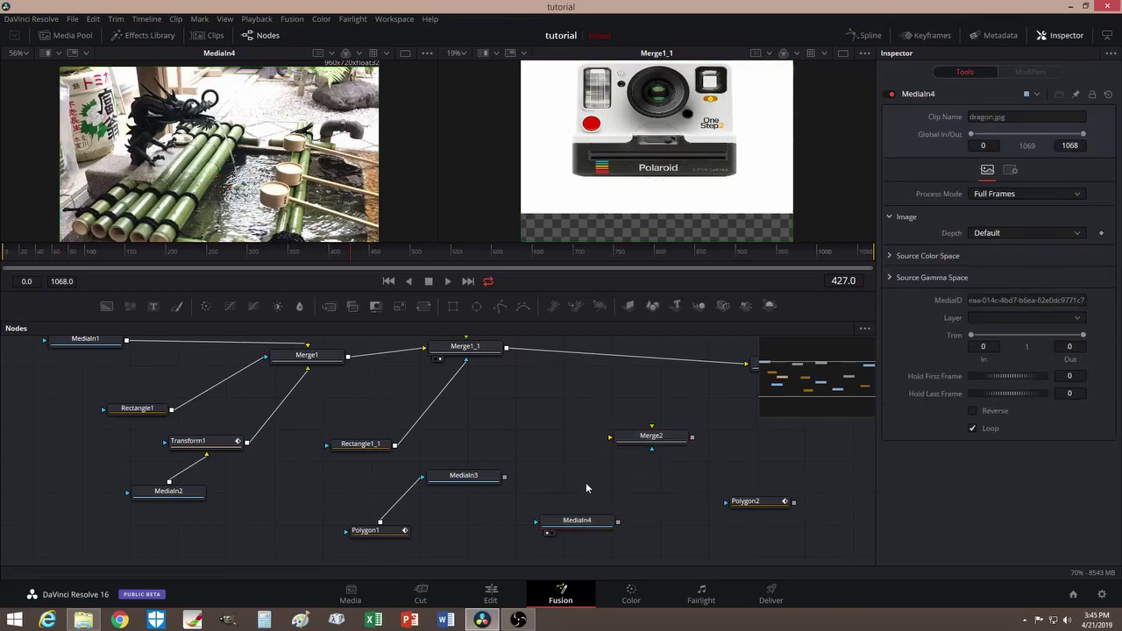
Add a Transform node and connect MediaIn4's output to its input
{"action": "key", "text": "shift+space"}
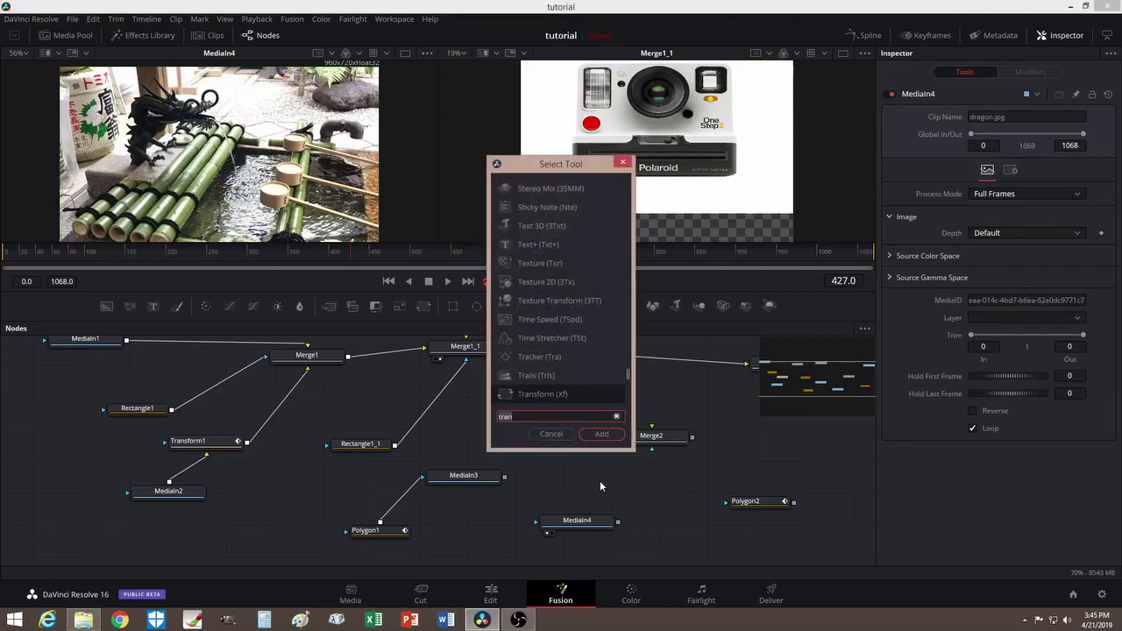
{"action": "type", "text": "trans"}
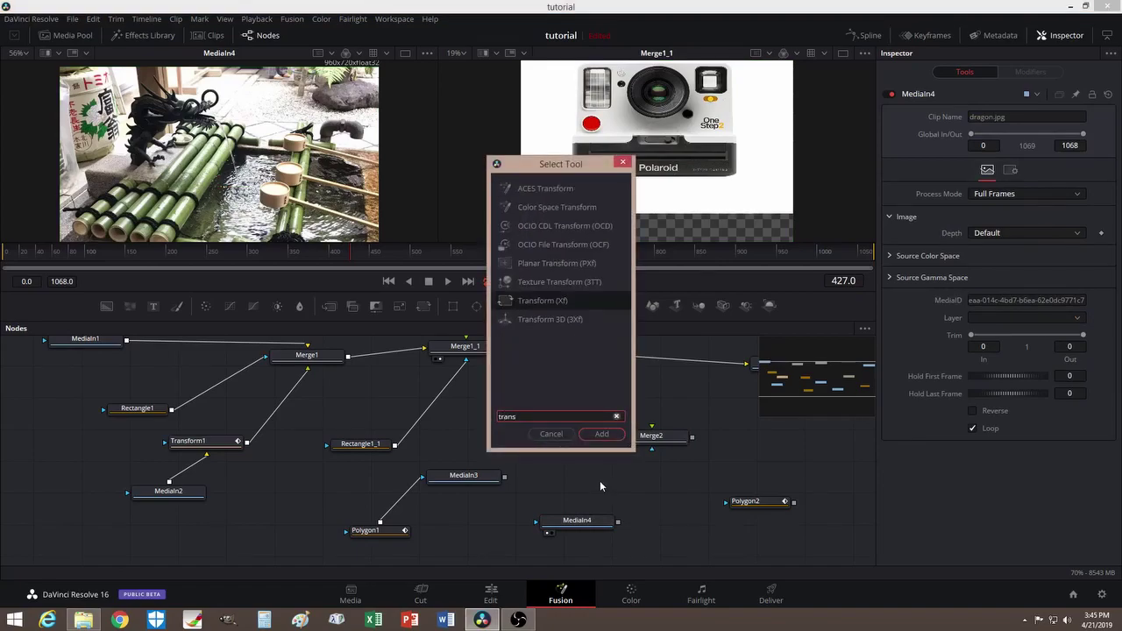
{"action": "key", "text": "Return"}
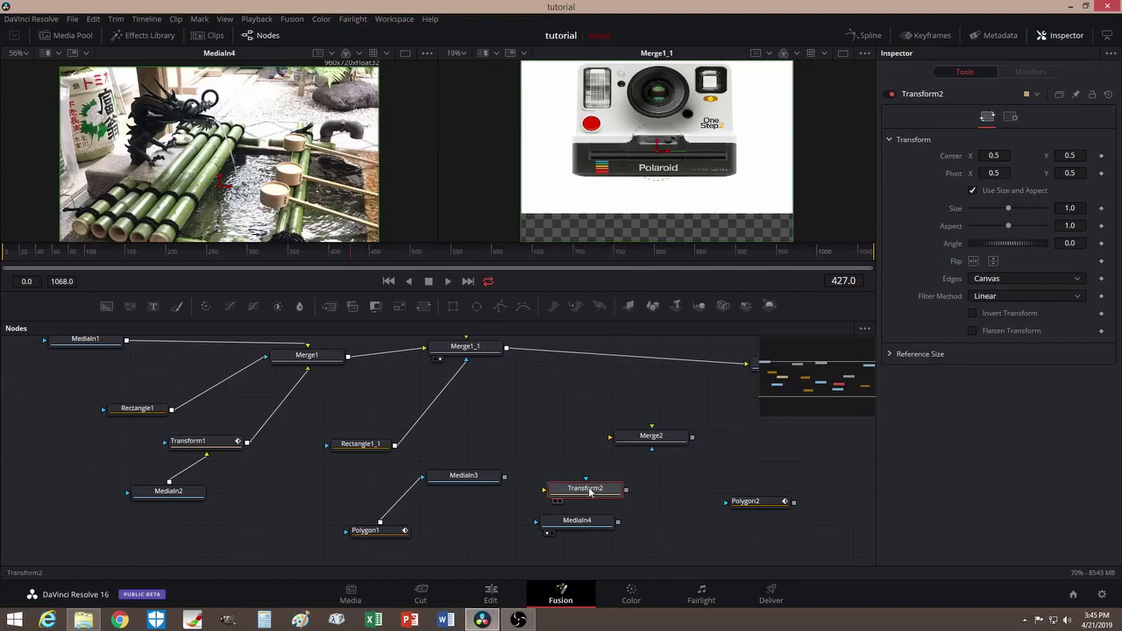
{"action": "mouse_move", "coordinate": [597, 492]}
{"action": "left_mouse_down"}
{"action": "mouse_move", "coordinate": [619, 494]}
{"action": "mouse_move", "coordinate": [564, 497]}
{"action": "mouse_move", "coordinate": [589, 491]}
{"action": "left_mouse_up"}
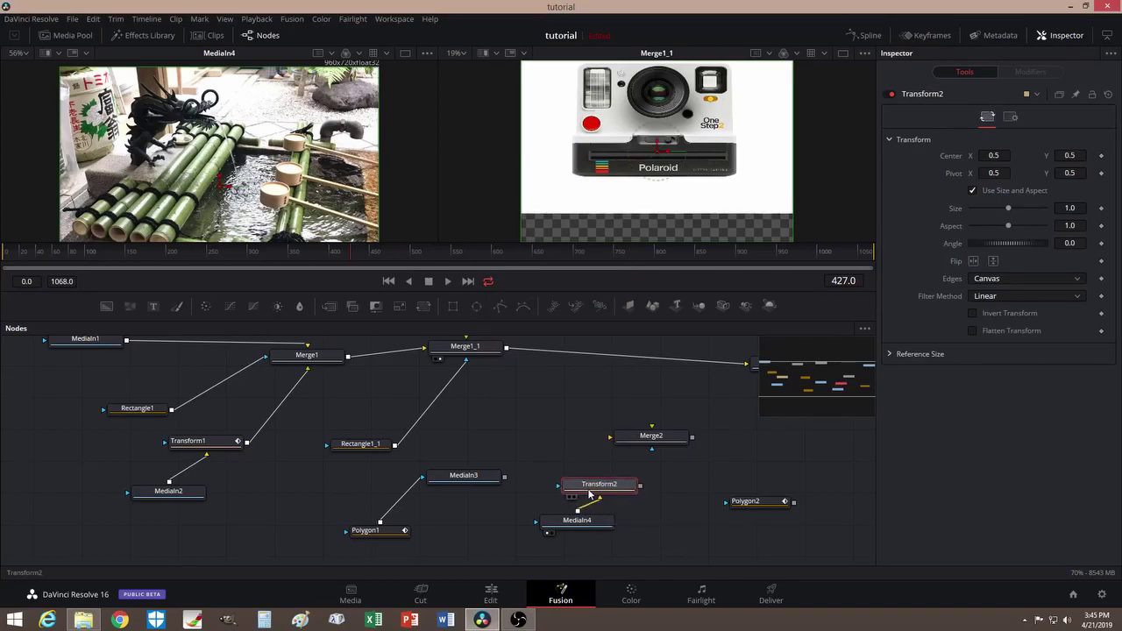
Show Transform2 in the first viewer, set its size to 0.75, and spread Transform2 and MediaIn4 apart in the node graph
{"action": "left_click", "coordinate": [568, 496]}
{"action": "left_click_drag", "start_coordinate": [1009, 206], "coordinate": [997, 213]}
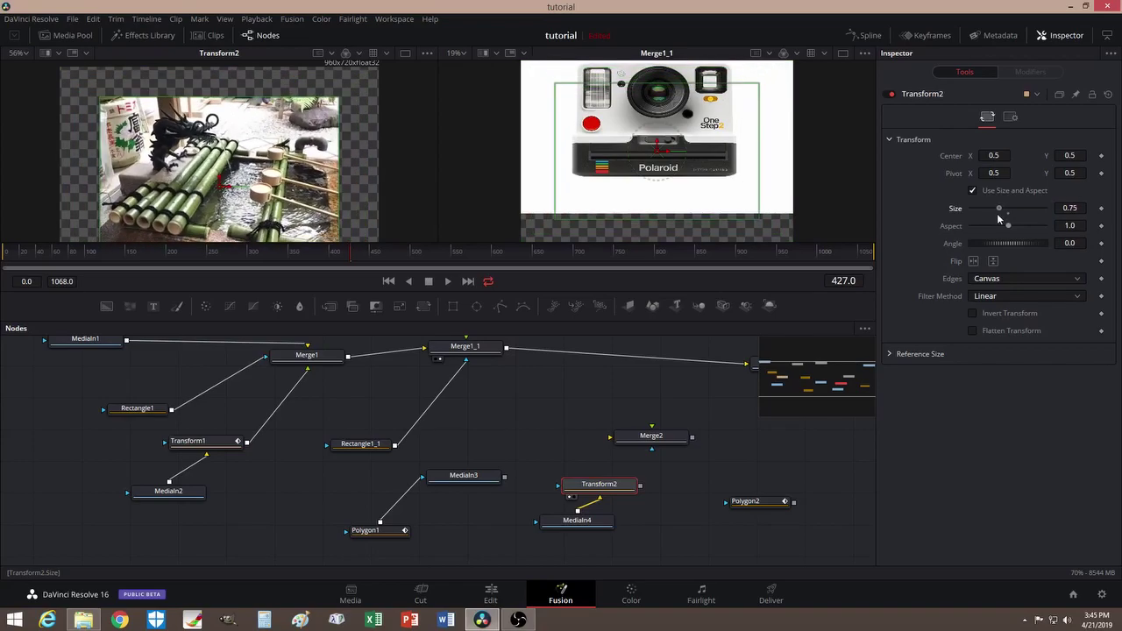
{"action": "left_click_drag", "start_coordinate": [612, 485], "coordinate": [617, 487]}
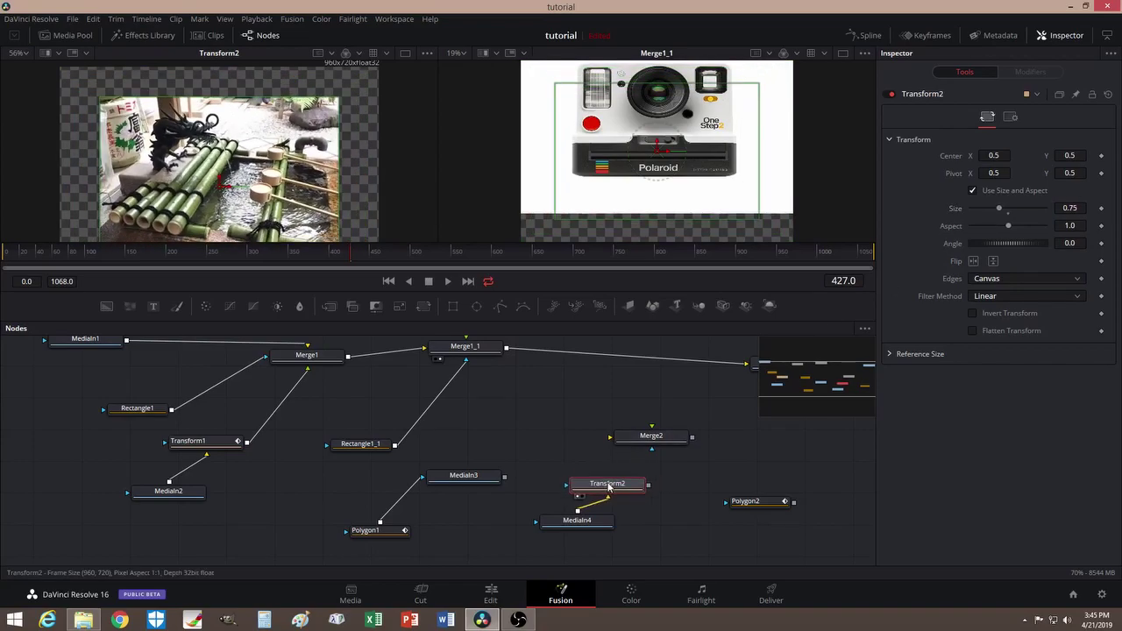
{"action": "left_click_drag", "start_coordinate": [589, 529], "coordinate": [554, 549]}
{"action": "left_click_drag", "start_coordinate": [604, 473], "coordinate": [575, 494]}
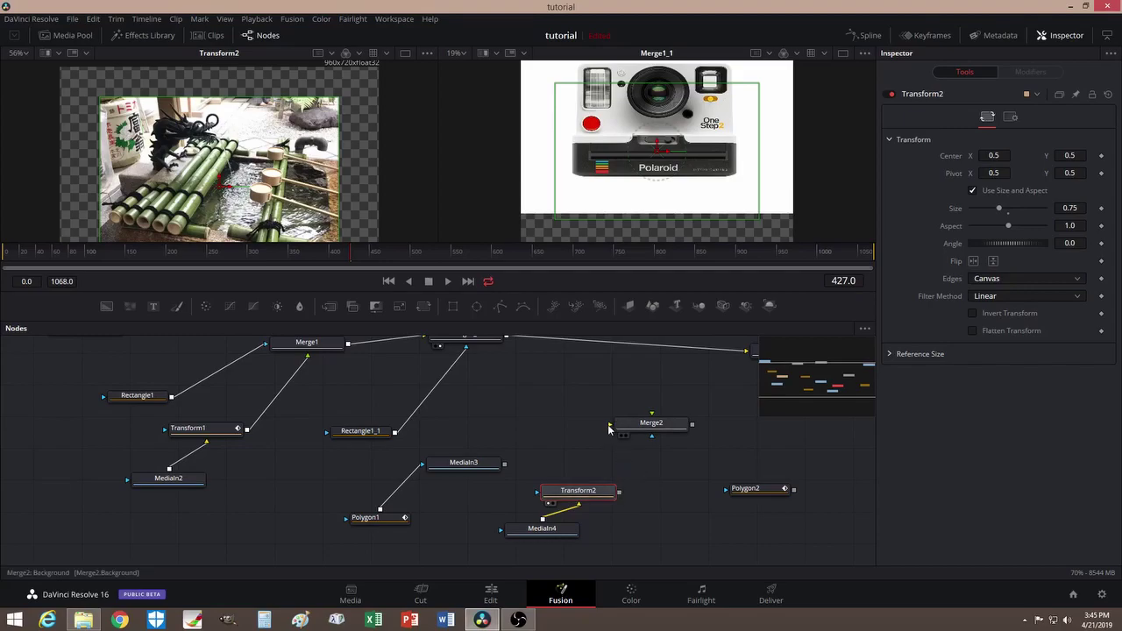
Connect Transform2 as Merge2's background and Polygon2 as its foreground, view Merge2, and tidy the connected nodes
{"action": "left_click_drag", "start_coordinate": [618, 492], "coordinate": [629, 438]}
{"action": "left_click_drag", "start_coordinate": [752, 491], "coordinate": [630, 430]}
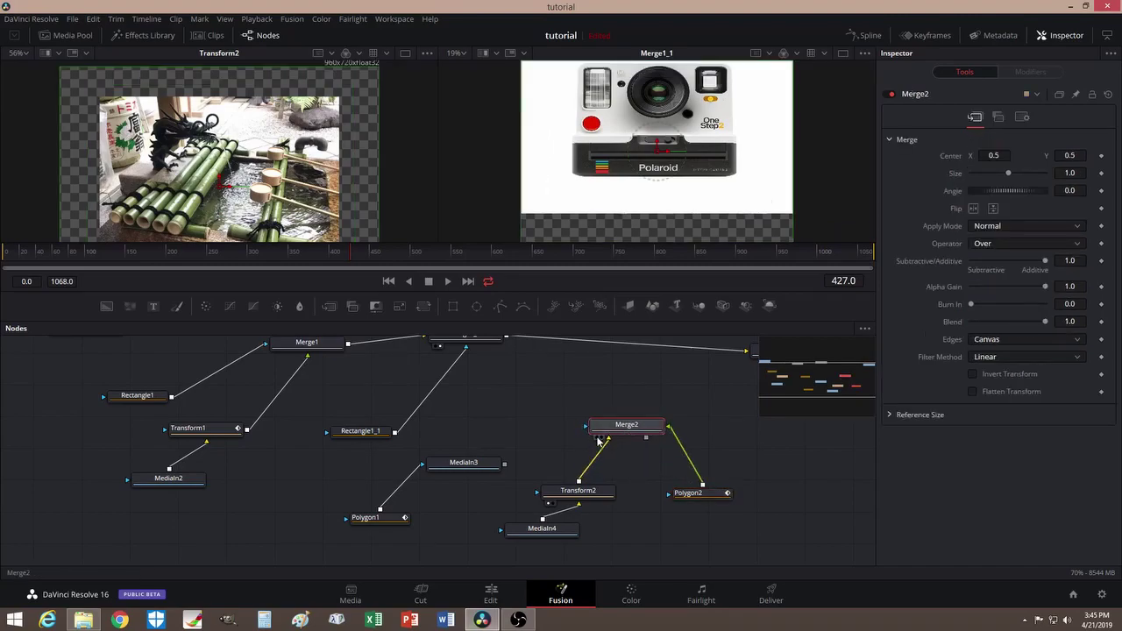
{"action": "key", "text": "1"}
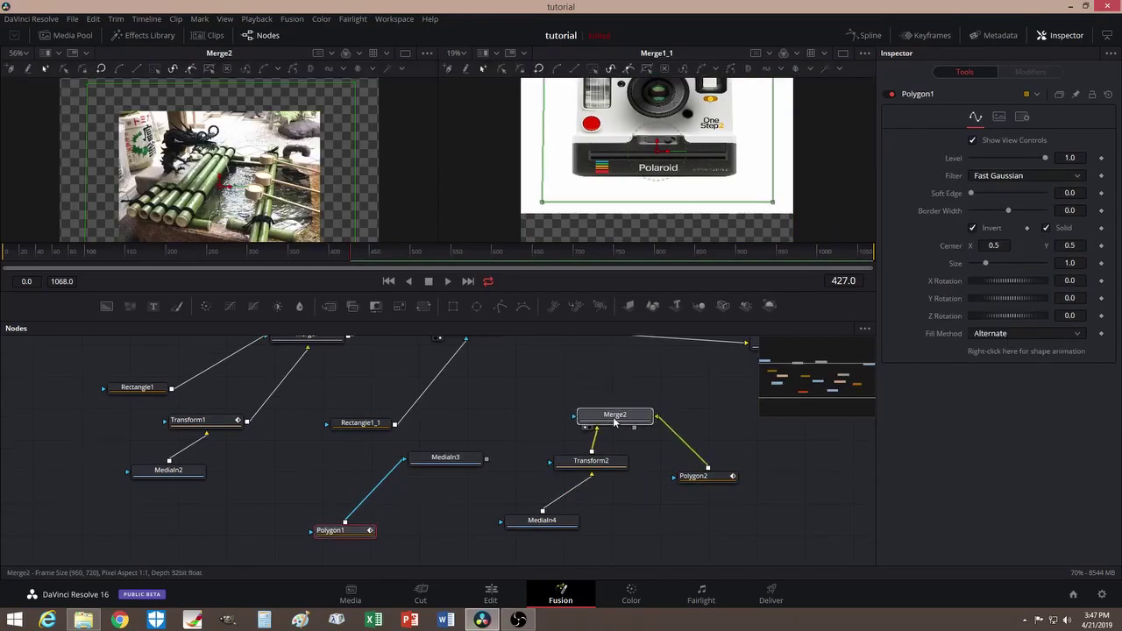
{"action": "left_click", "coordinate": [614, 415]}
{"action": "left_click_drag", "start_coordinate": [594, 470], "coordinate": [586, 507]}
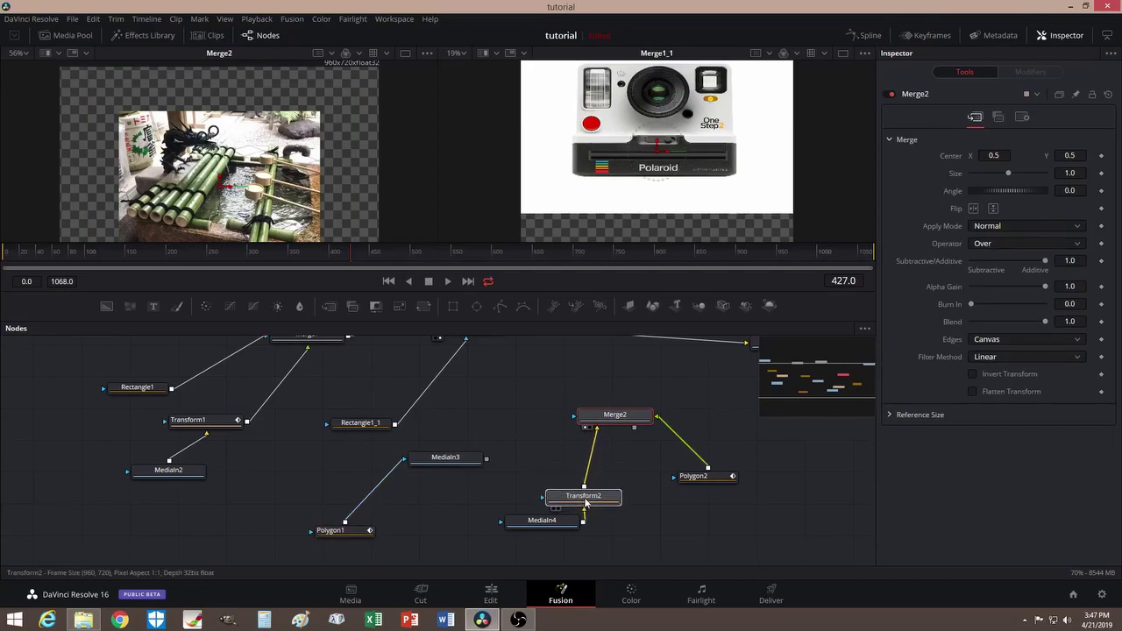
{"action": "left_click_drag", "start_coordinate": [614, 415], "coordinate": [615, 439]}
{"action": "left_click", "coordinate": [510, 402]}
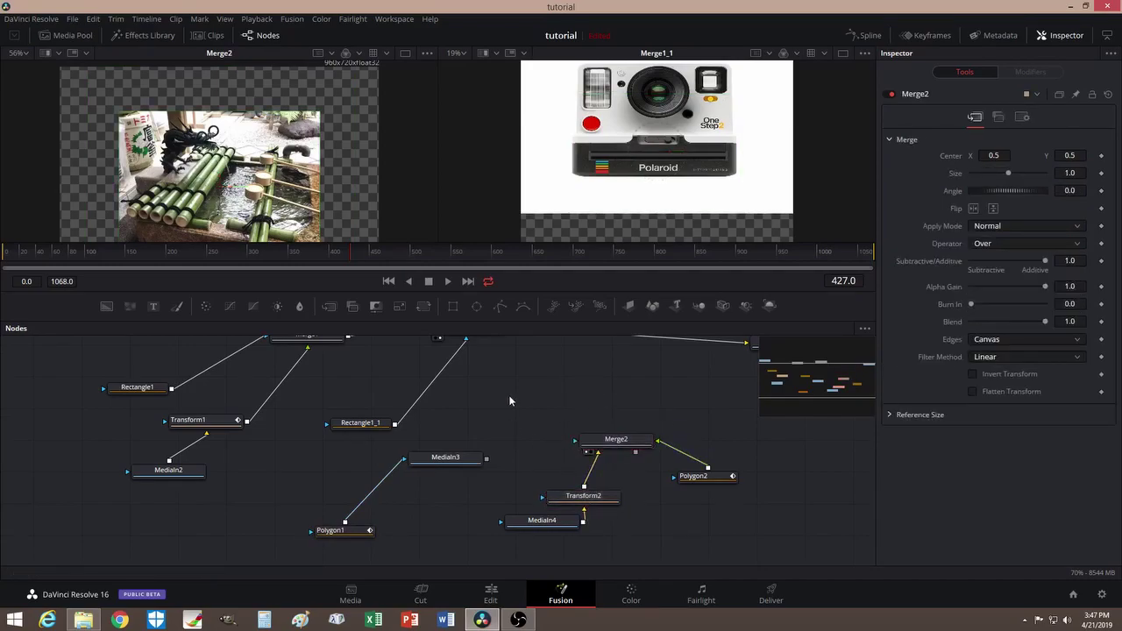
{"action": "key", "text": "shift+space"}
{"action": "type", "text": "mege"}
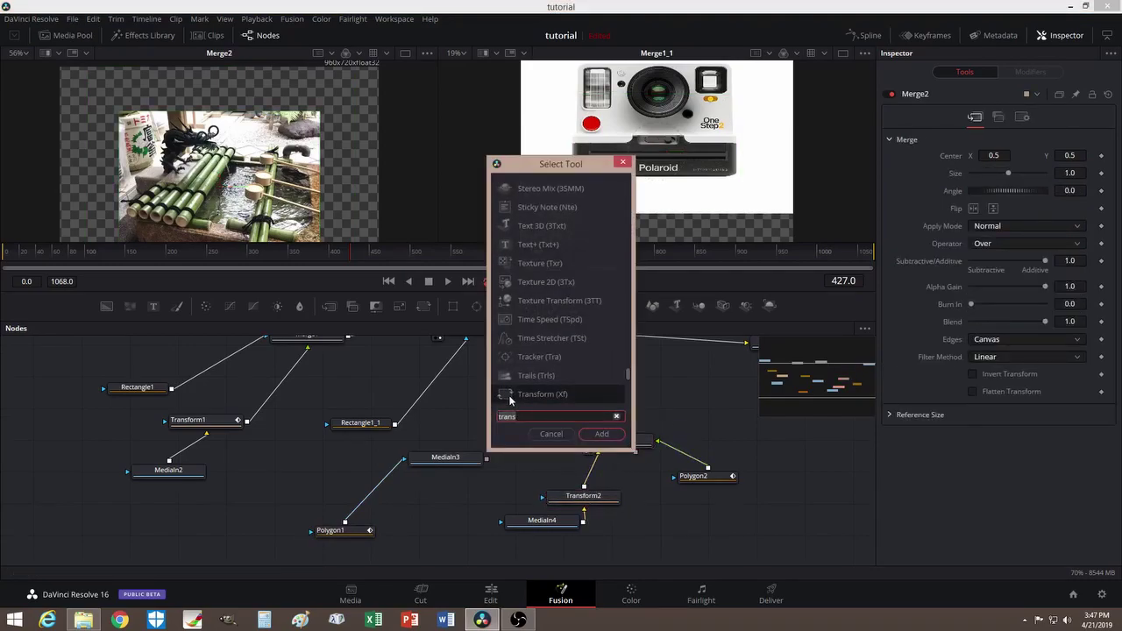
{"action": "left_click", "coordinate": [543, 433]}
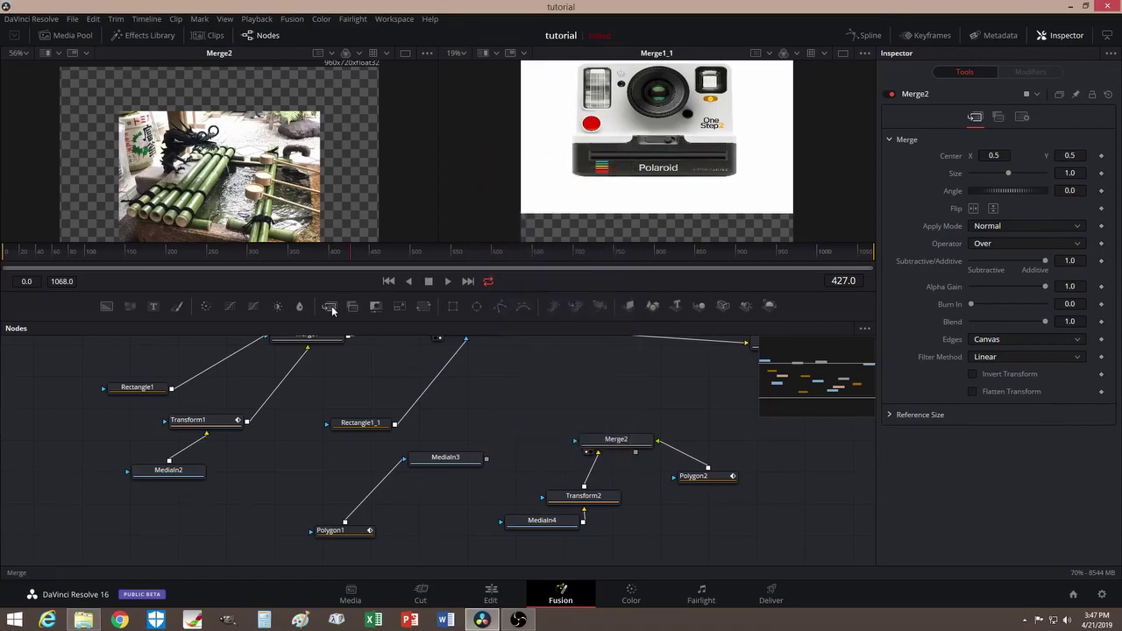
Add another Merge node, connect MediaIn3 as its foreground and Merge2 as its background, and show it in the first viewer
{"action": "left_click_drag", "start_coordinate": [332, 310], "coordinate": [510, 411]}
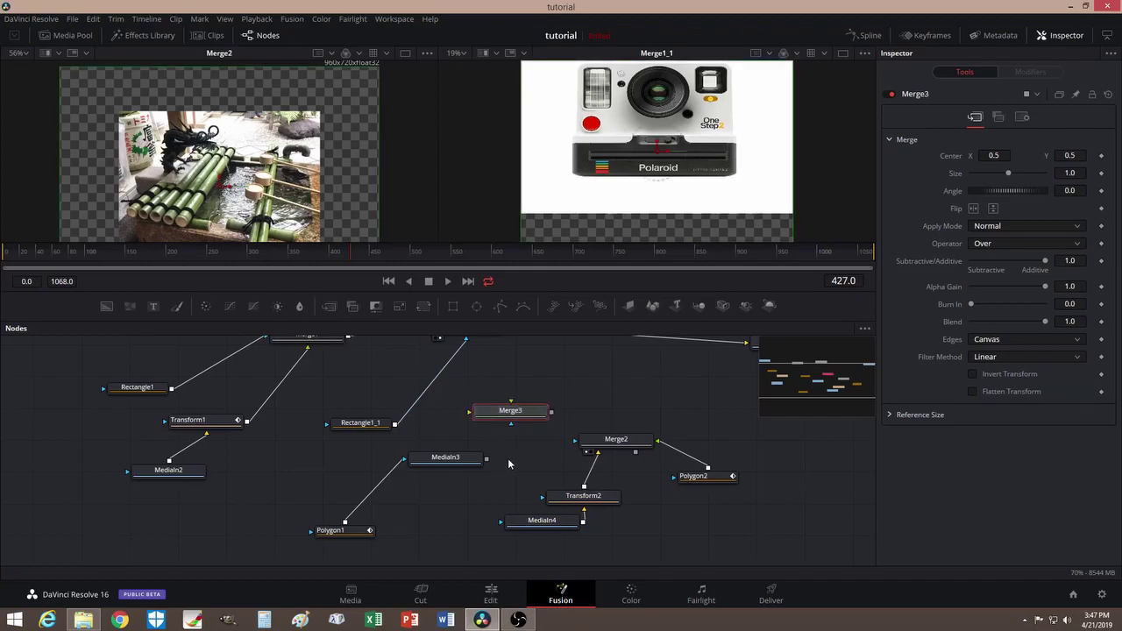
{"action": "left_click_drag", "start_coordinate": [461, 467], "coordinate": [425, 479]}
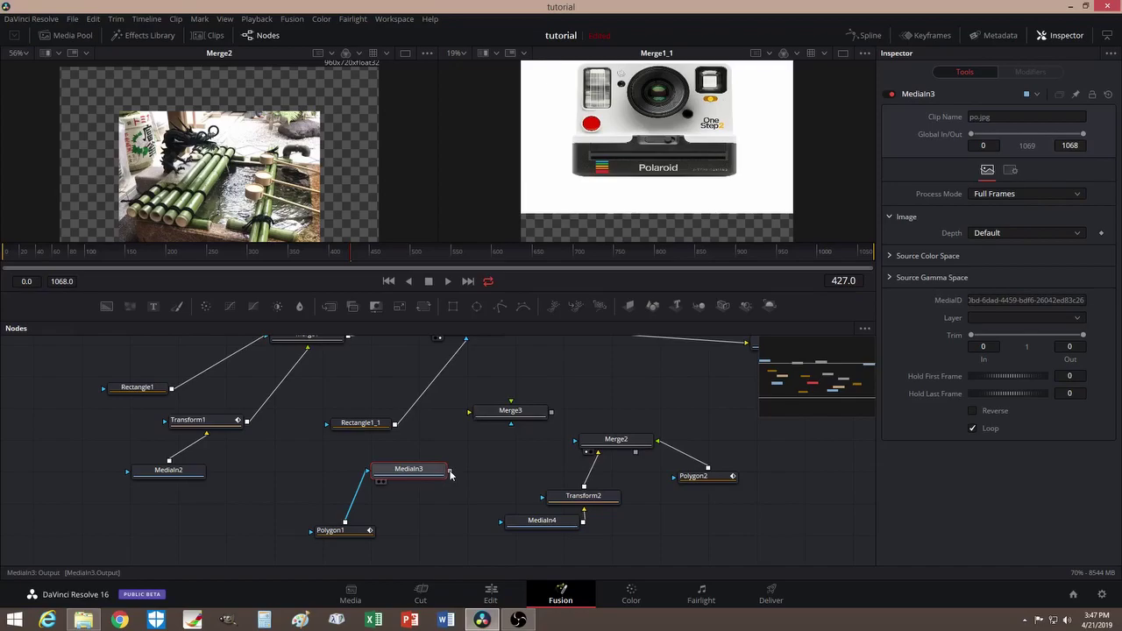
{"action": "left_click", "coordinate": [321, 542]}
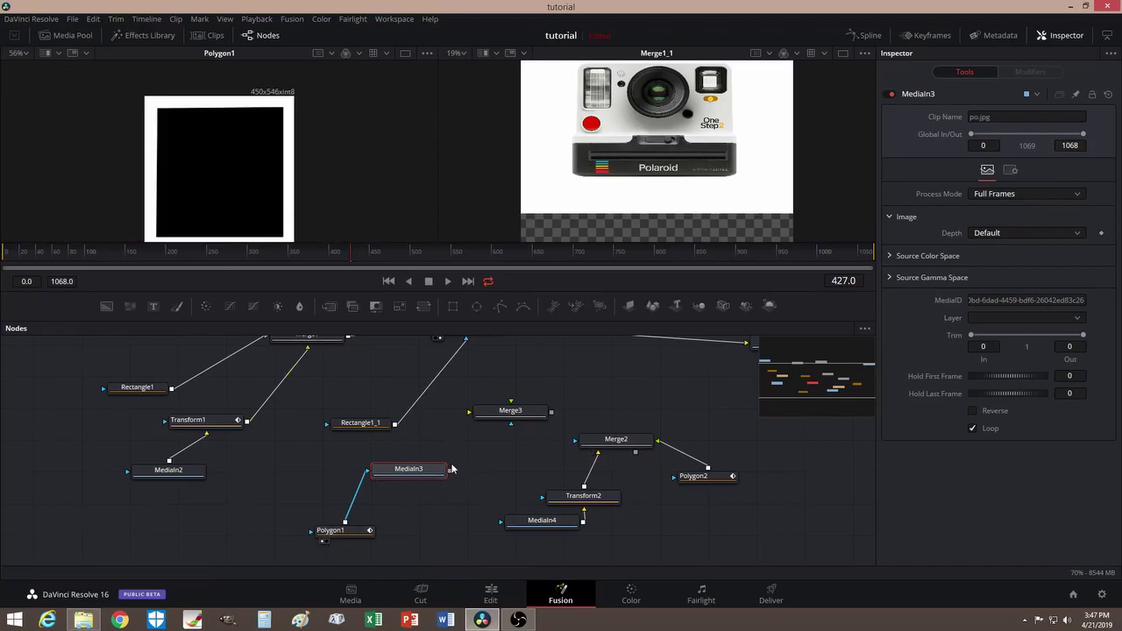
{"action": "left_click_drag", "start_coordinate": [451, 470], "coordinate": [500, 410]}
{"action": "left_click", "coordinate": [481, 427]}
{"action": "left_click_drag", "start_coordinate": [506, 412], "coordinate": [498, 420]}
{"action": "left_click", "coordinate": [615, 447]}
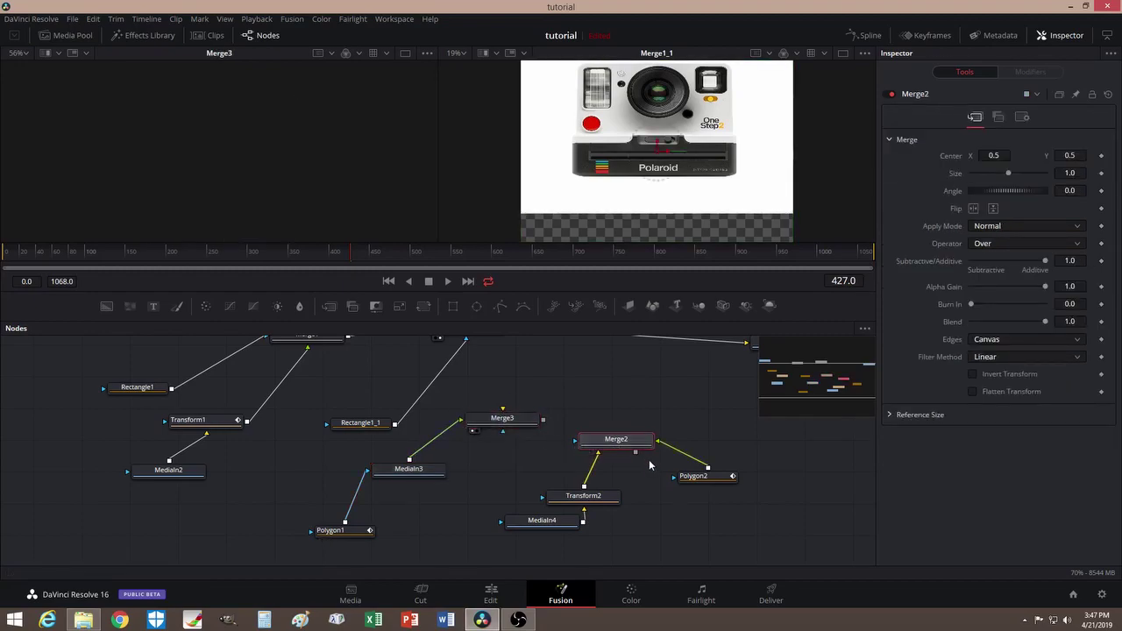
{"action": "left_click_drag", "start_coordinate": [635, 455], "coordinate": [504, 412]}
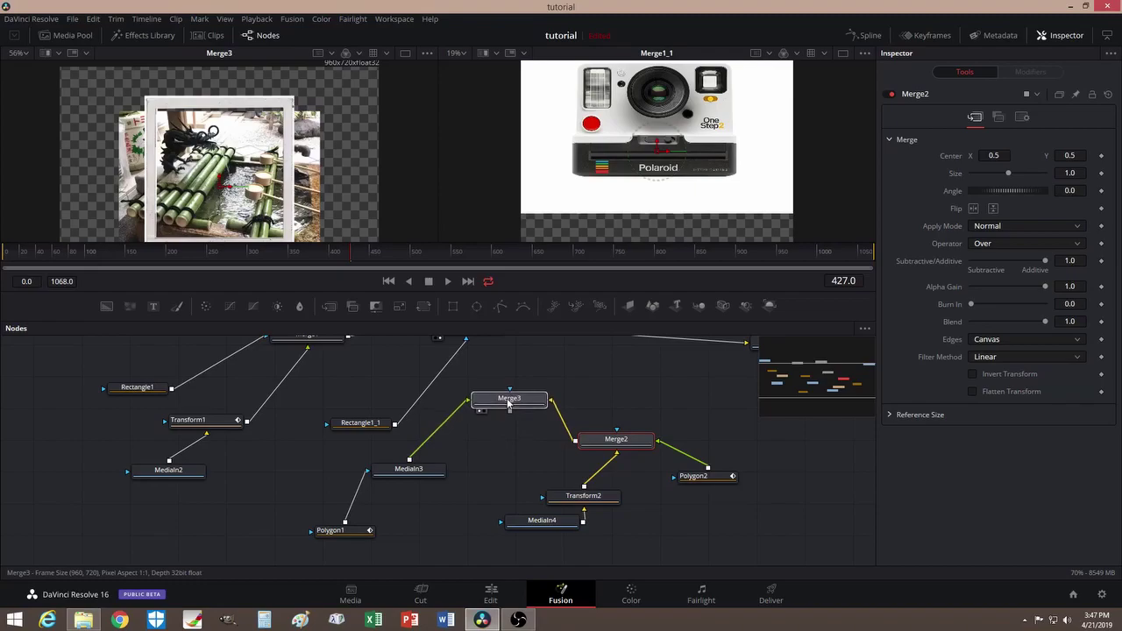
Set Transform2's size to 0.7 and shift the photo horizontally to a center X of about 0.575 behind the Polaroid frame
{"action": "left_click_drag", "start_coordinate": [504, 410], "coordinate": [504, 404]}
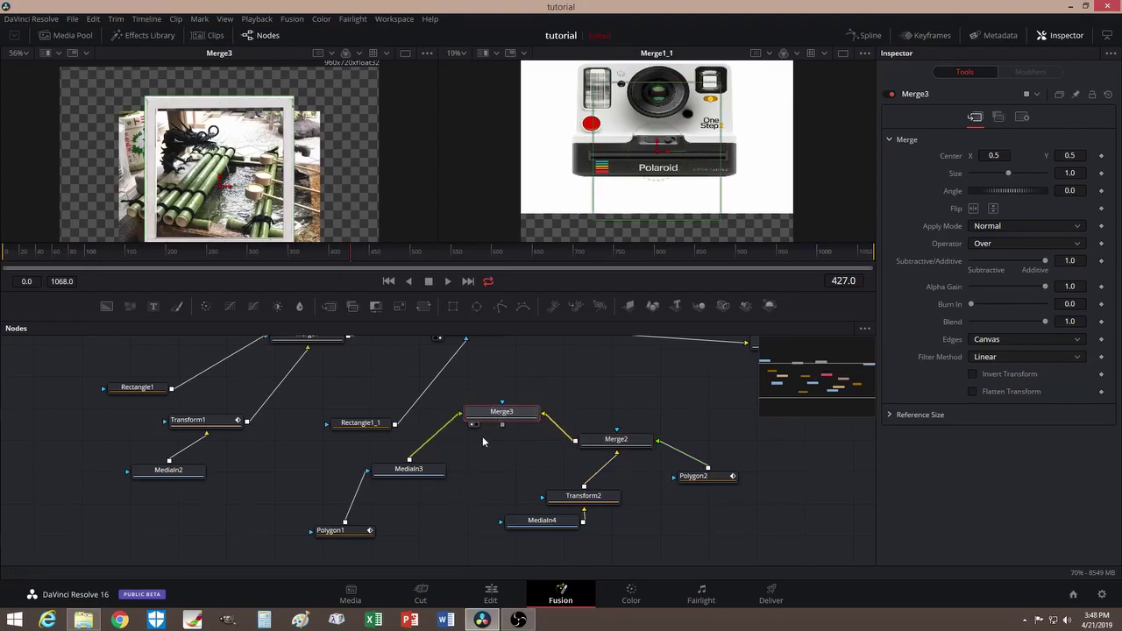
{"action": "left_click", "coordinate": [568, 497]}
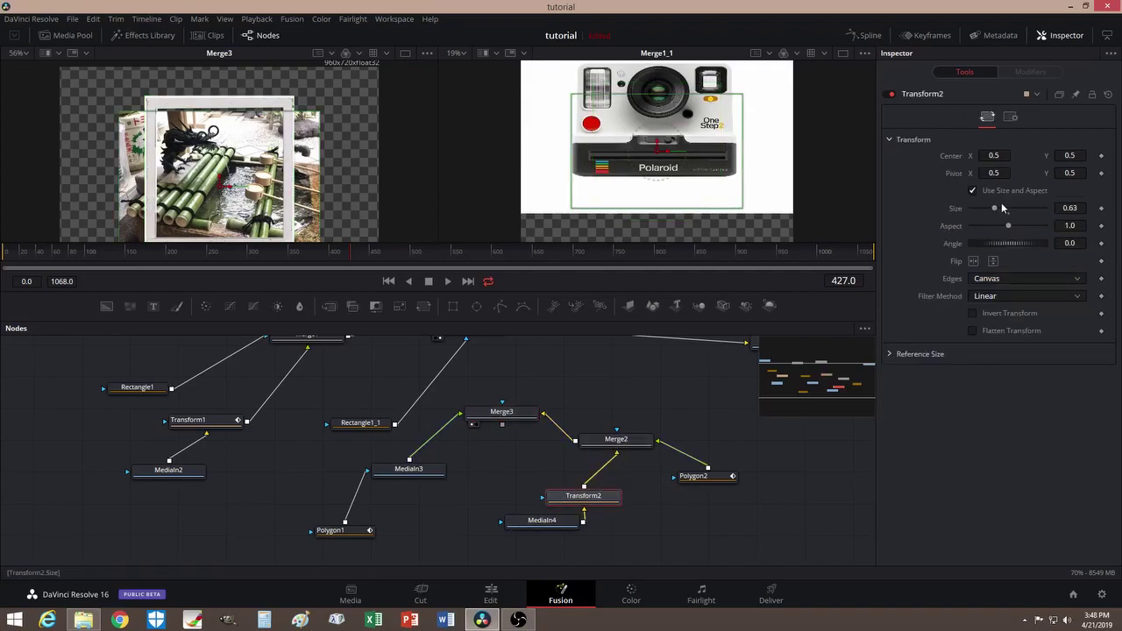
{"action": "mouse_move", "coordinate": [999, 207]}
{"action": "left_mouse_down"}
{"action": "mouse_move", "coordinate": [989, 208]}
{"action": "mouse_move", "coordinate": [1002, 215]}
{"action": "left_mouse_up"}
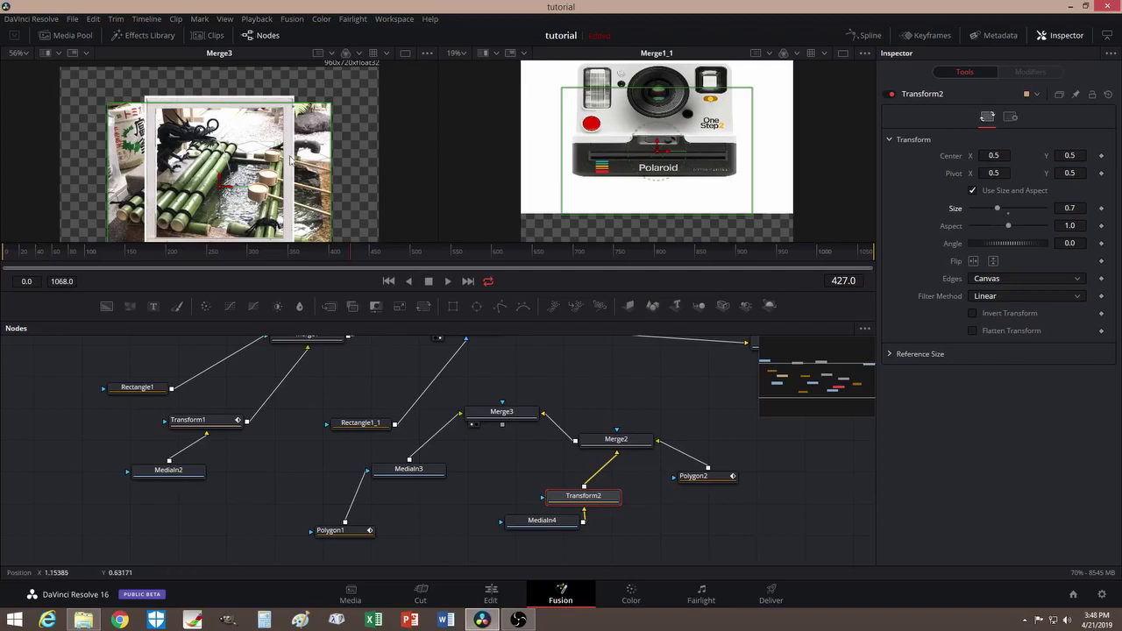
{"action": "left_click_drag", "start_coordinate": [227, 187], "coordinate": [256, 192]}
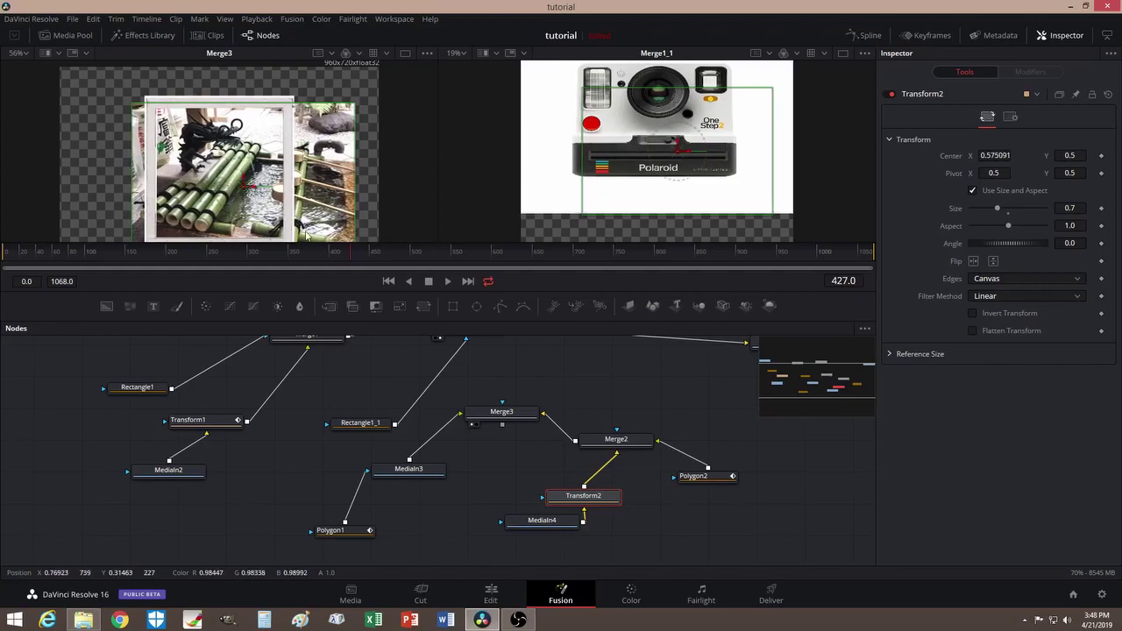
Turn off the Invert option of Polygon2
{"action": "left_click", "coordinate": [701, 478]}
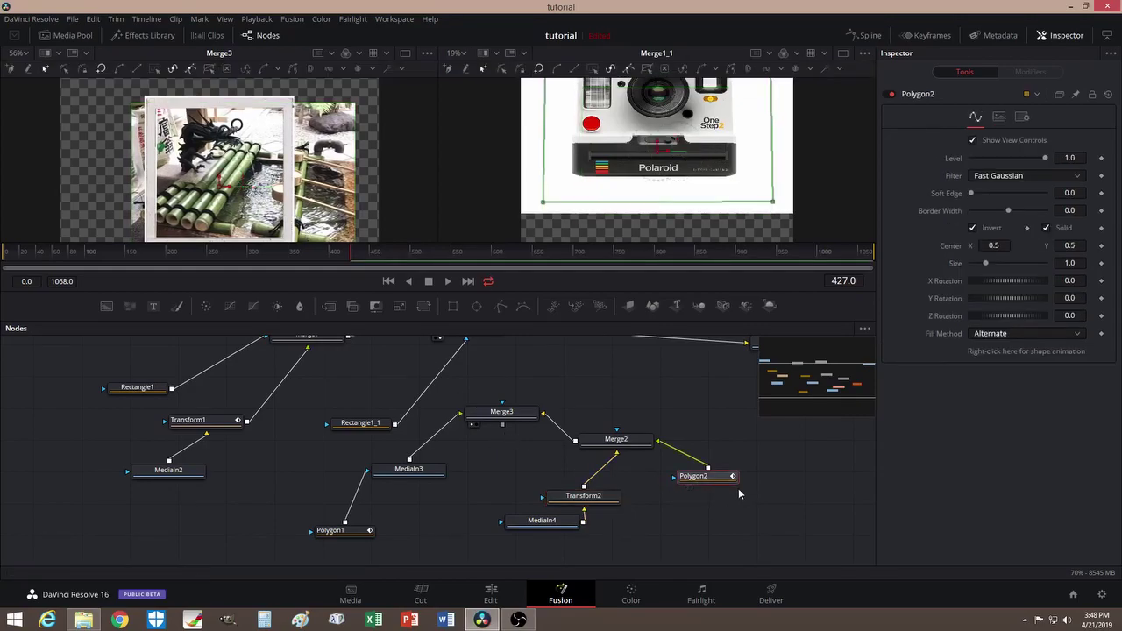
{"action": "left_click", "coordinate": [971, 229]}
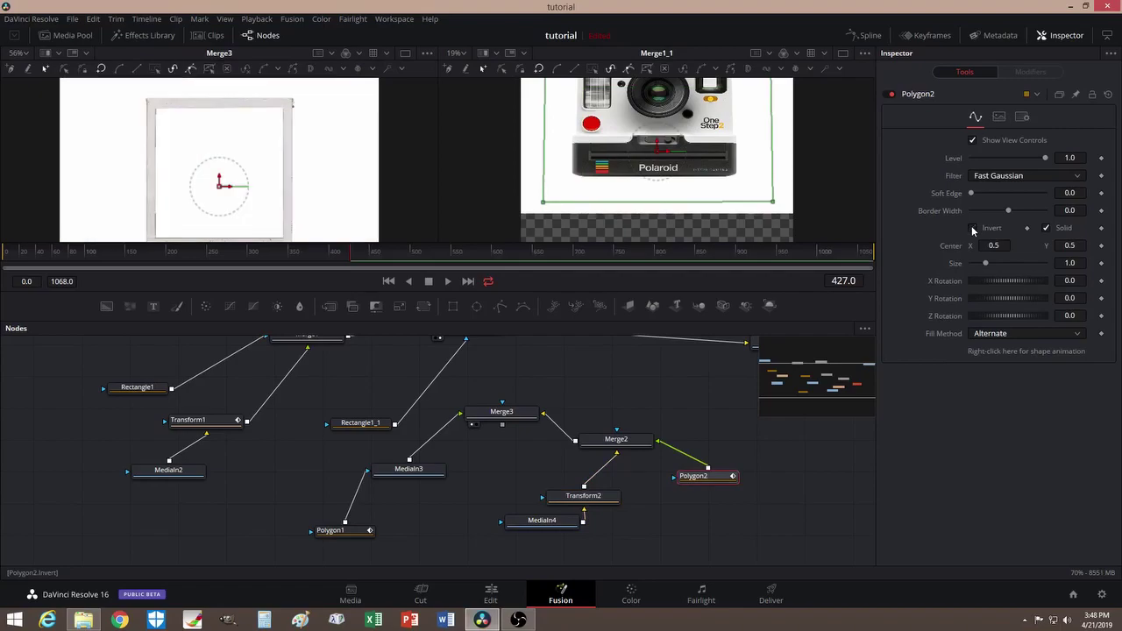
Reposition Merge3, MediaIn3 and Polygon1 in the node graph, leaving Polygon1 selected to show its mask
{"action": "left_click_drag", "start_coordinate": [502, 412], "coordinate": [500, 426]}
{"action": "left_click_drag", "start_coordinate": [411, 470], "coordinate": [410, 476]}
{"action": "left_click_drag", "start_coordinate": [330, 532], "coordinate": [317, 543]}
{"action": "left_click", "coordinate": [318, 543]}
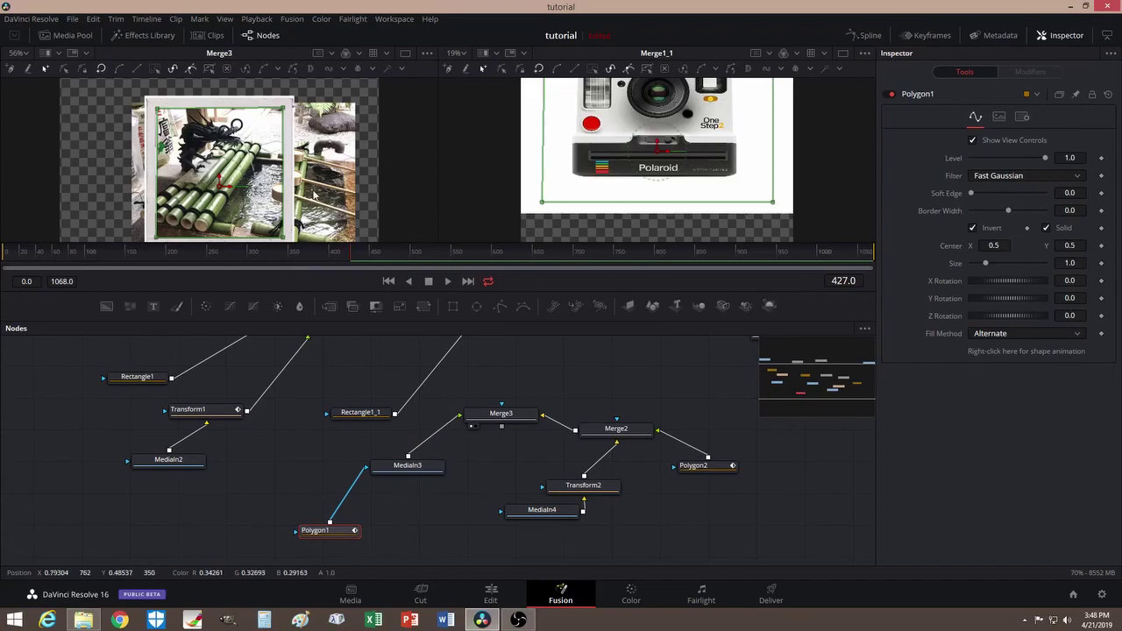
Delete the Polygon2 node and place a fresh Polygon node below and beside Merge2 in the node graph
{"action": "left_click", "coordinate": [688, 466]}
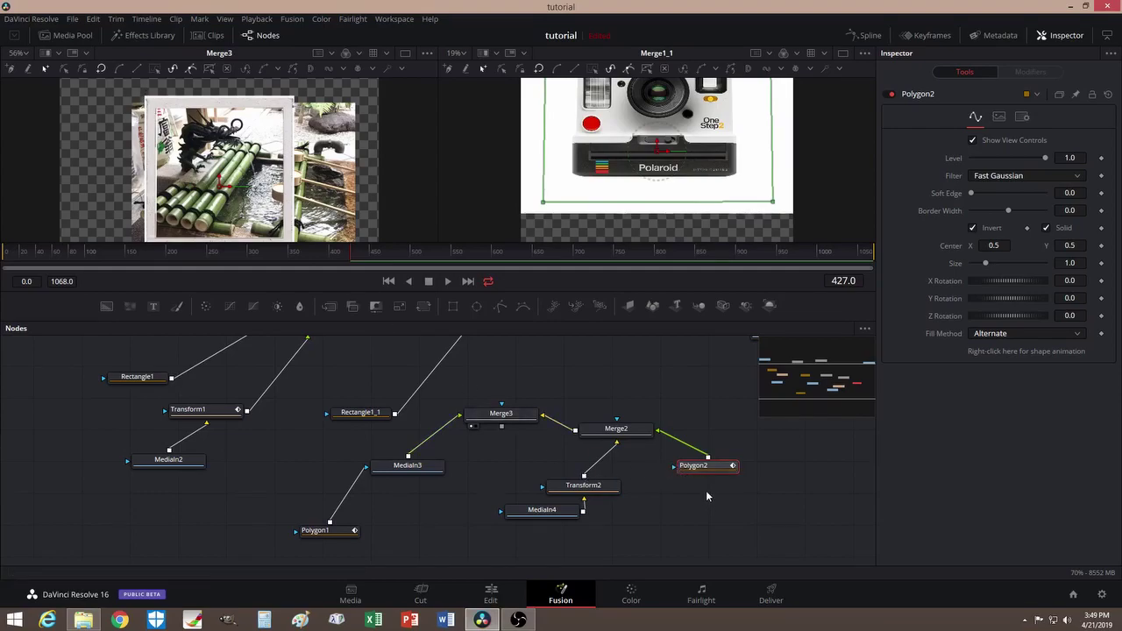
{"action": "key", "text": "Delete"}
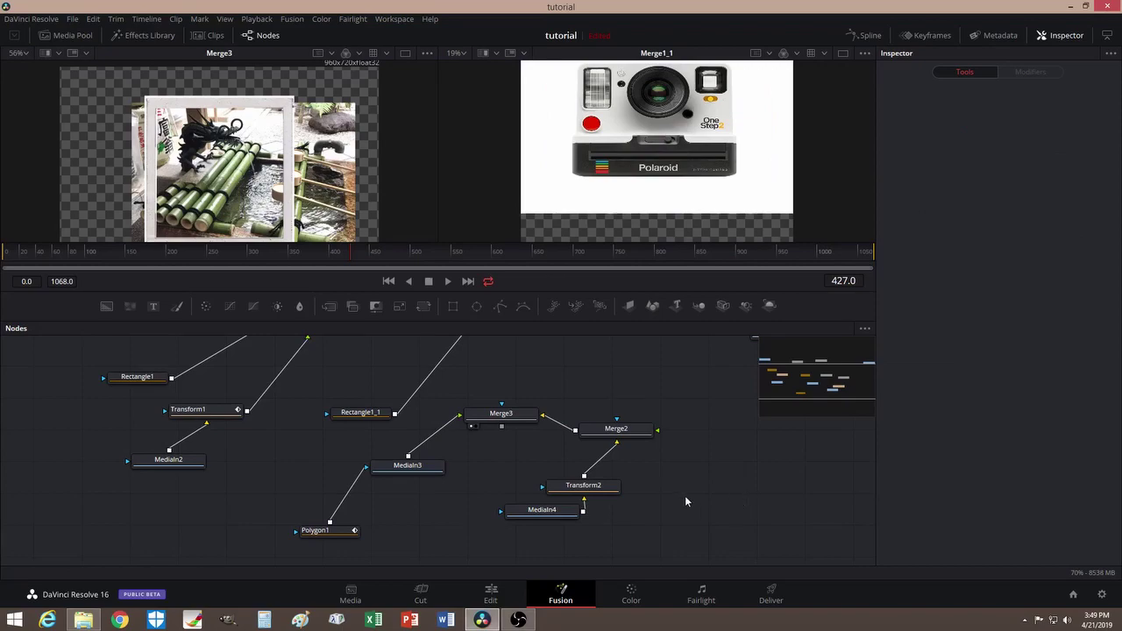
{"action": "left_click_drag", "start_coordinate": [501, 308], "coordinate": [563, 363]}
{"action": "left_click_drag", "start_coordinate": [700, 458], "coordinate": [702, 472]}
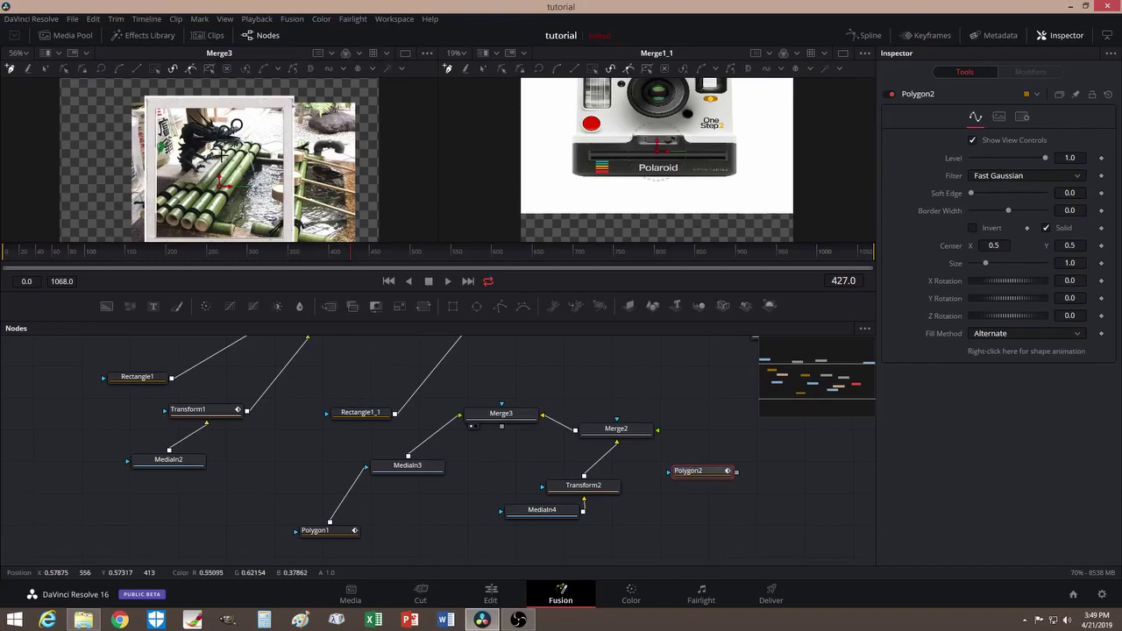
Draw a closed four-point polygon mask around the outer edge of the Polaroid frame in the Merge3 viewer
{"action": "left_click", "coordinate": [147, 97]}
{"action": "scroll", "coordinate": [148, 109], "scroll_direction": "down", "scroll_amount": 3}
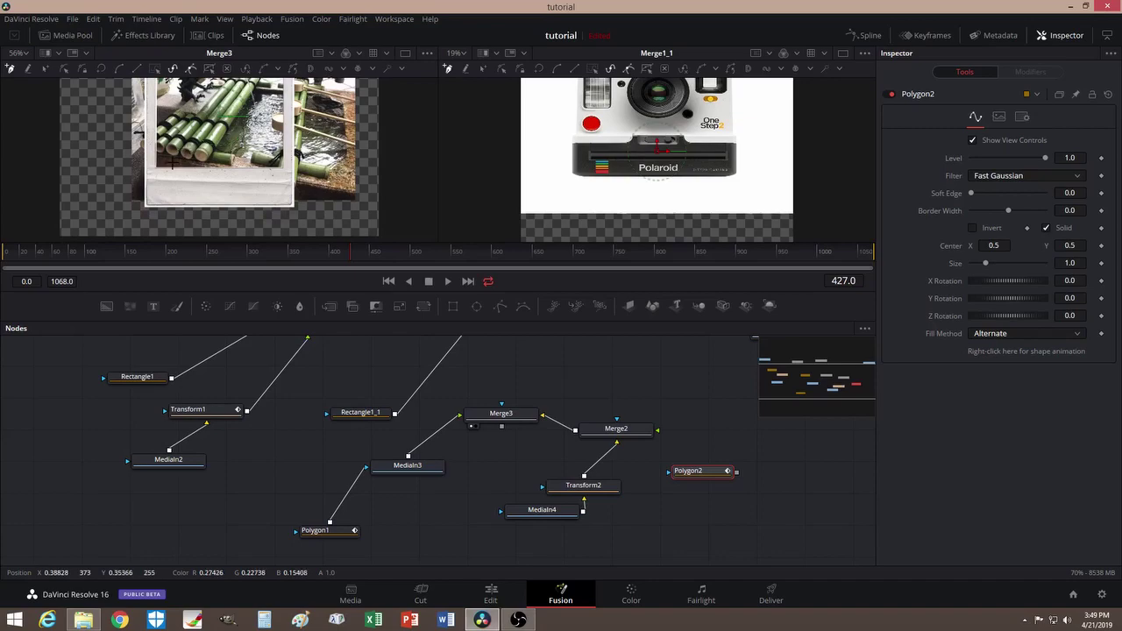
{"action": "left_click", "coordinate": [147, 206]}
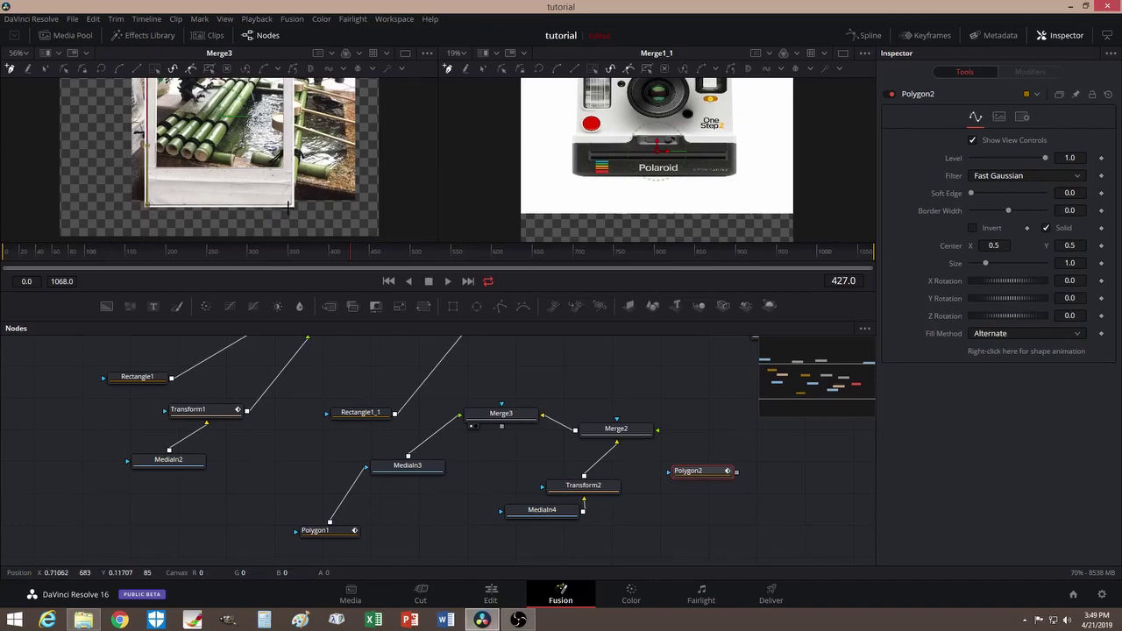
{"action": "left_click", "coordinate": [286, 207]}
{"action": "scroll", "coordinate": [289, 206], "scroll_direction": "up", "scroll_amount": 3}
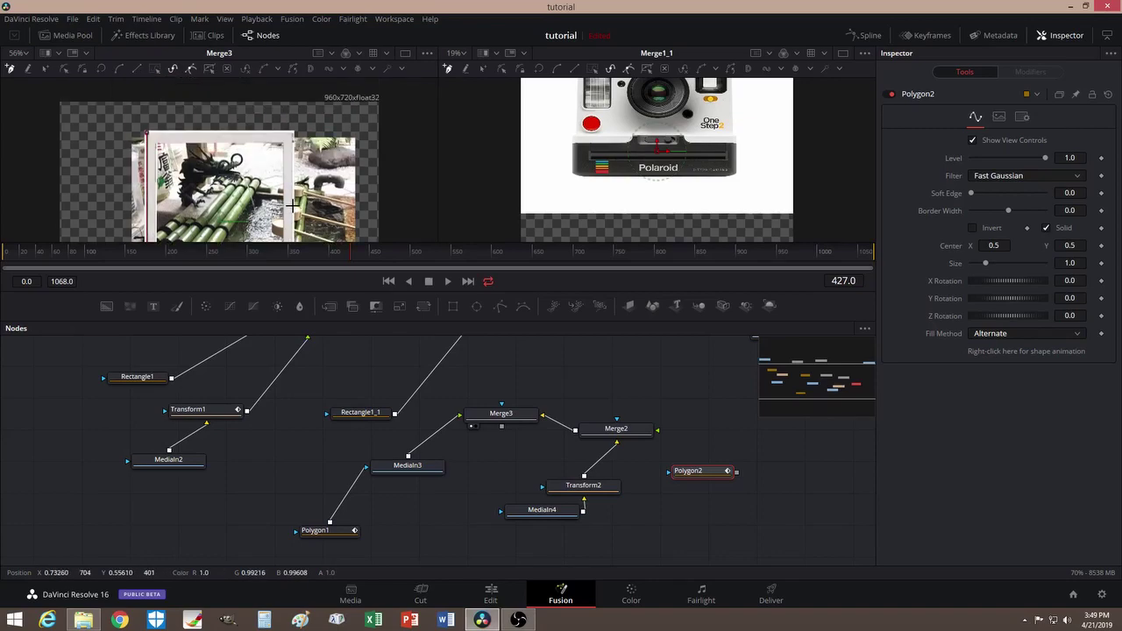
{"action": "left_click", "coordinate": [290, 135]}
{"action": "left_click", "coordinate": [150, 136]}
{"action": "scroll", "coordinate": [294, 179], "scroll_direction": "down", "scroll_amount": 2}
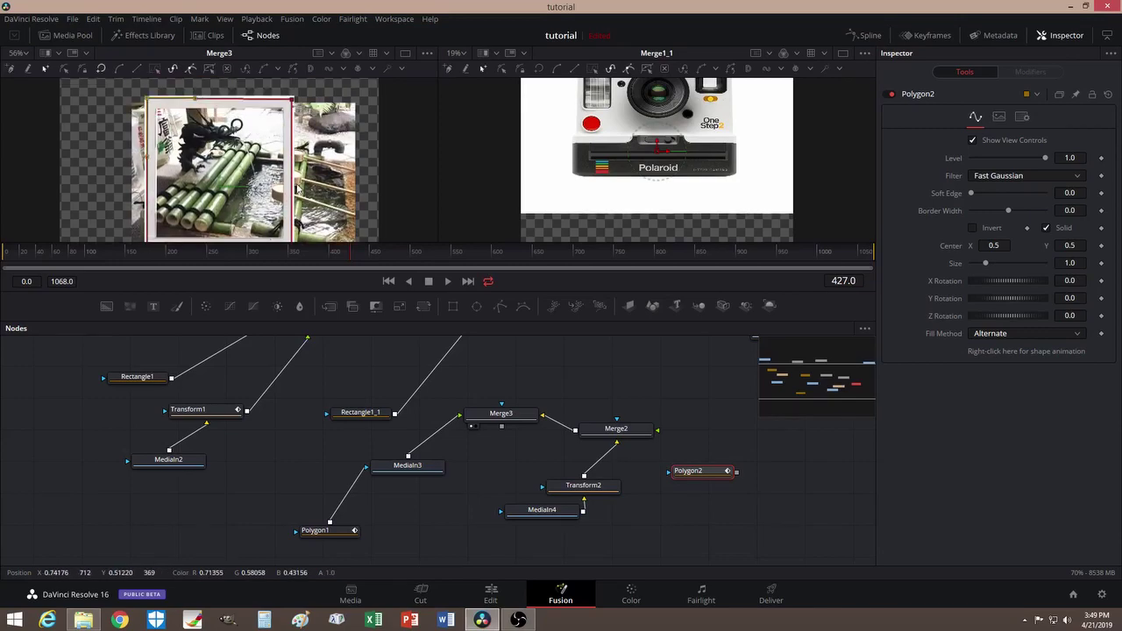
Connect Polygon2 to Merge2's foreground input and turn on the polygon's Invert option
{"action": "left_click_drag", "start_coordinate": [696, 474], "coordinate": [657, 434]}
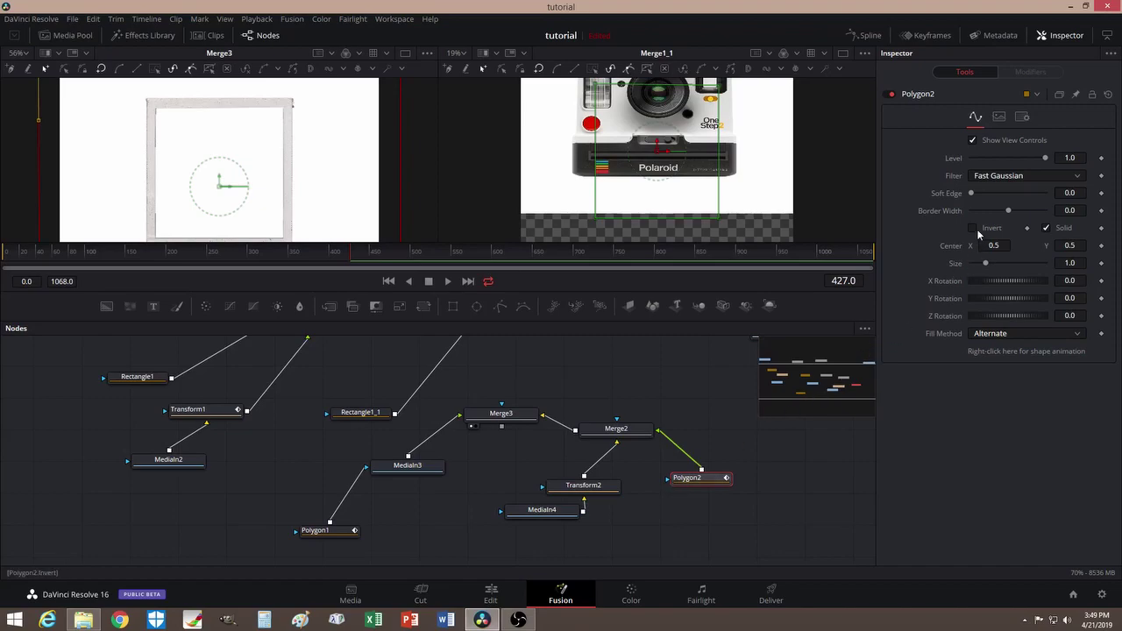
{"action": "left_click", "coordinate": [973, 229]}
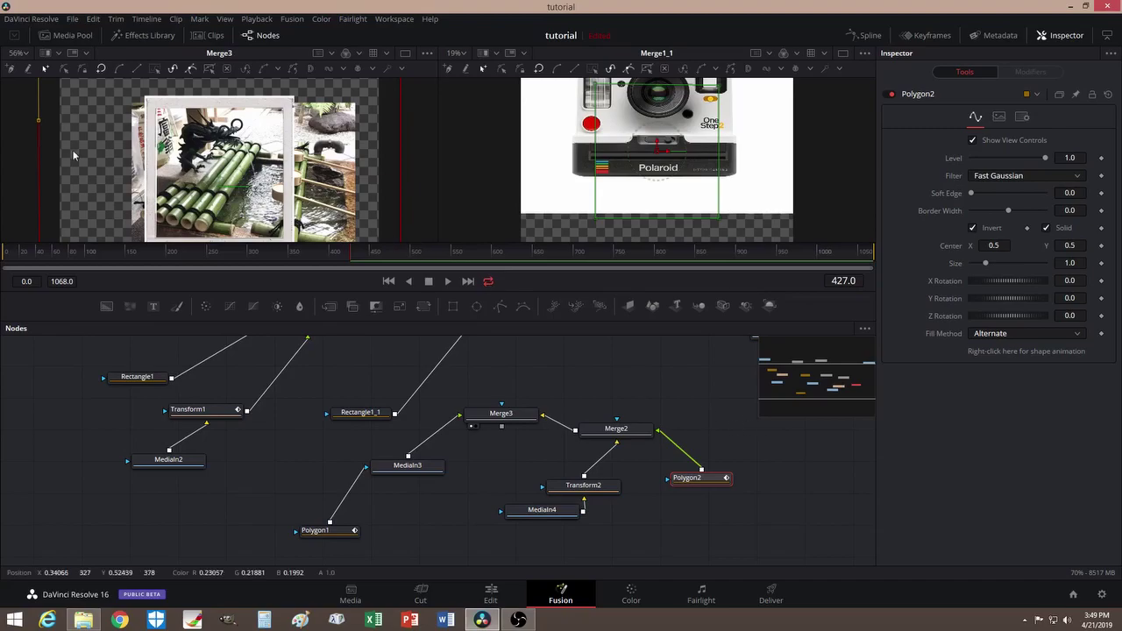
Examine where Polygon2's outline and corner points sit relative to the Polaroid frame in the Merge3 viewer
{"action": "scroll", "coordinate": [85, 148], "scroll_direction": "down", "scroll_amount": 4}
{"action": "scroll", "coordinate": [85, 148], "scroll_direction": "up", "scroll_amount": 2}
{"action": "scroll", "coordinate": [85, 148], "scroll_direction": "down", "scroll_amount": 2}
{"action": "scroll", "coordinate": [85, 148], "scroll_direction": "up", "scroll_amount": 2}
{"action": "scroll", "coordinate": [85, 148], "scroll_direction": "down", "scroll_amount": 1}
{"action": "scroll", "coordinate": [87, 148], "scroll_direction": "up", "scroll_amount": 1}
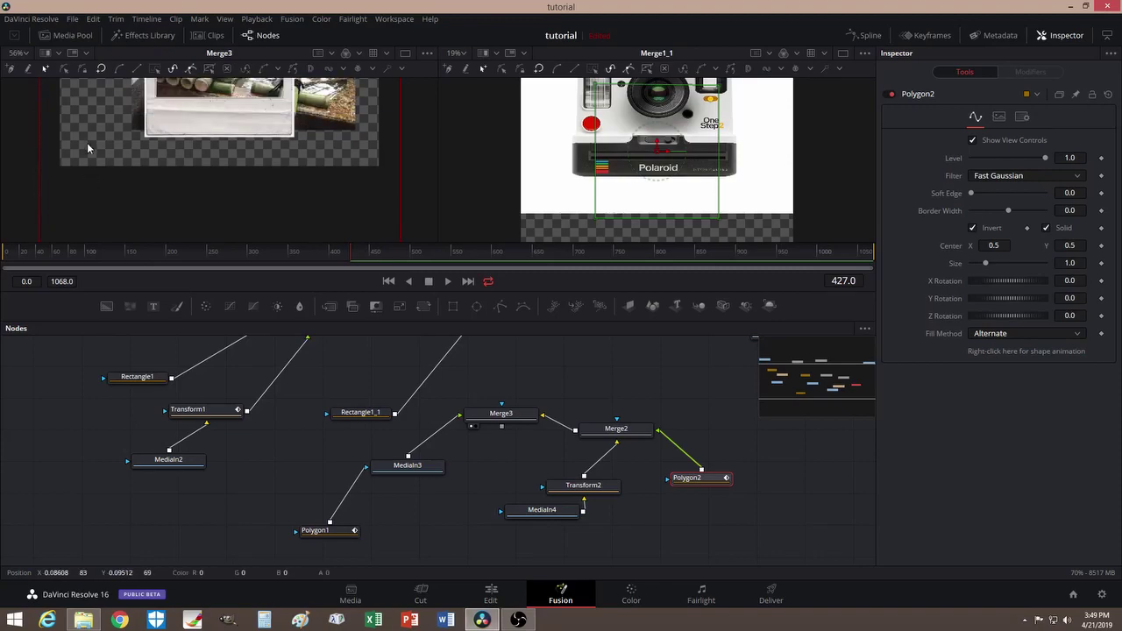
{"action": "scroll", "coordinate": [86, 148], "scroll_direction": "down", "scroll_amount": 1}
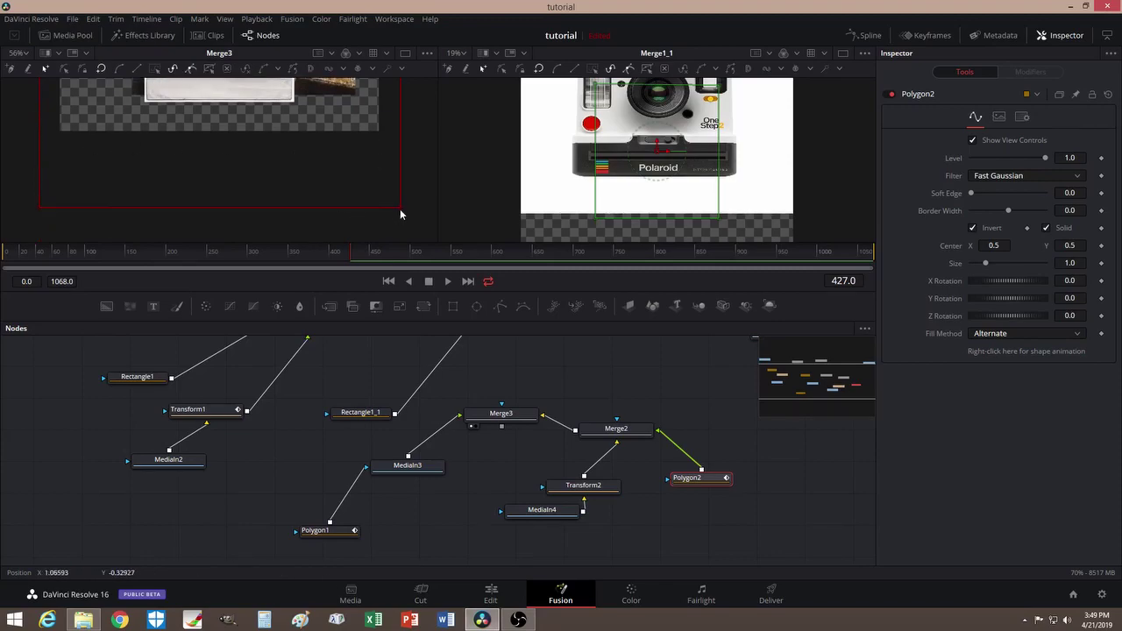
{"action": "scroll", "coordinate": [366, 185], "scroll_direction": "up", "scroll_amount": 2}
{"action": "scroll", "coordinate": [360, 182], "scroll_direction": "down", "scroll_amount": 2}
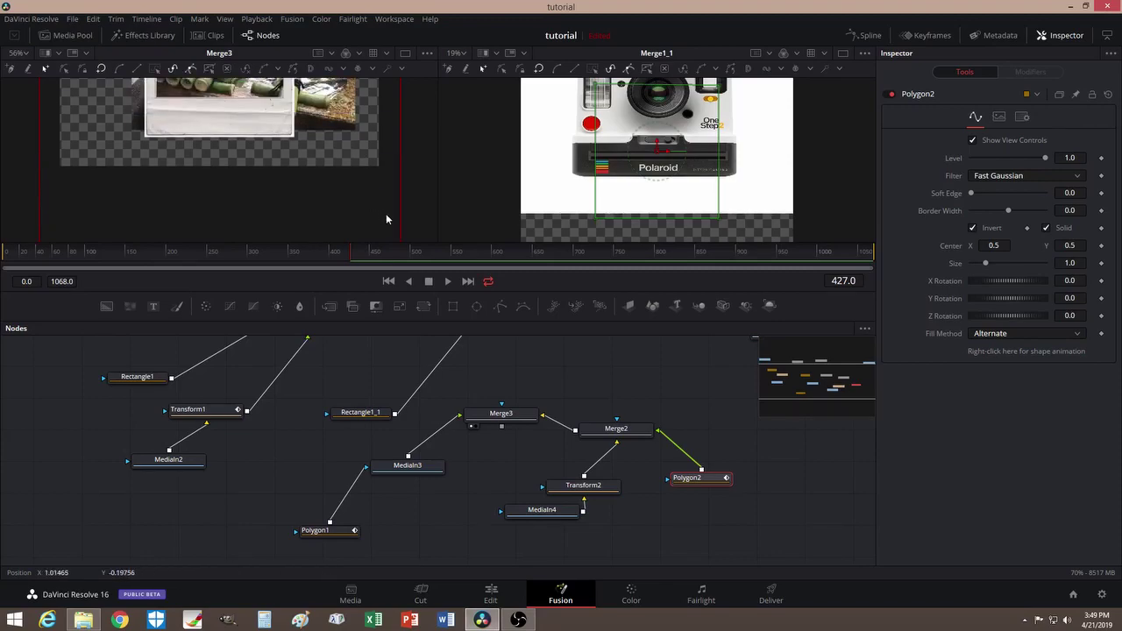
{"action": "scroll", "coordinate": [428, 221], "scroll_direction": "up", "scroll_amount": 2}
{"action": "scroll", "coordinate": [425, 218], "scroll_direction": "down", "scroll_amount": 1}
{"action": "scroll", "coordinate": [423, 216], "scroll_direction": "down", "scroll_amount": 1}
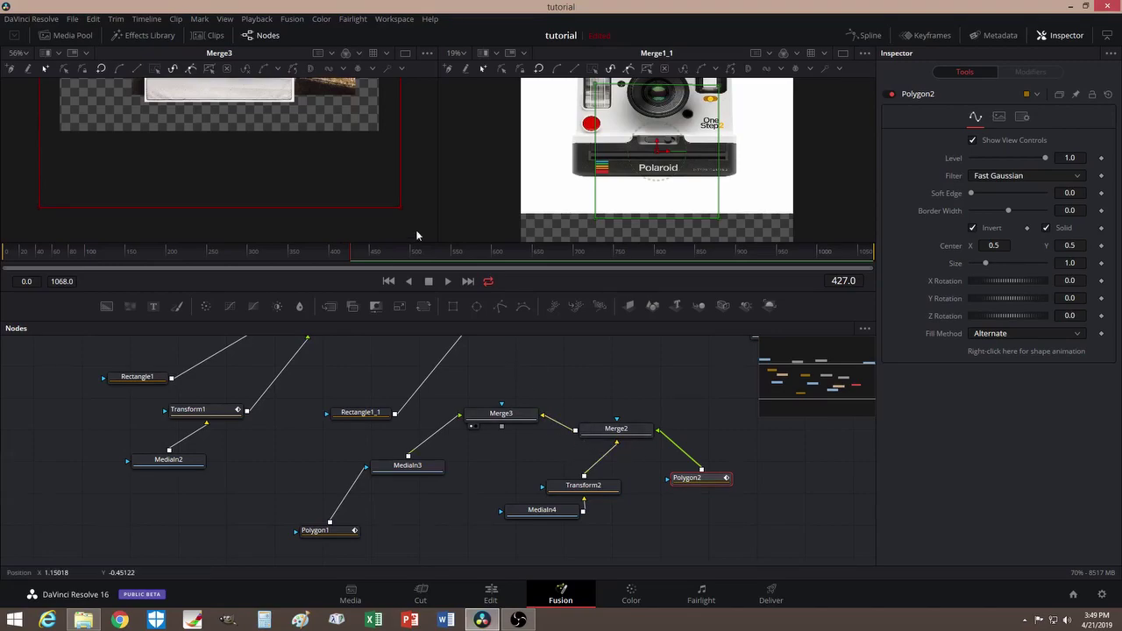
{"action": "scroll", "coordinate": [333, 191], "scroll_direction": "up", "scroll_amount": 2}
{"action": "scroll", "coordinate": [333, 192], "scroll_direction": "down", "scroll_amount": 1}
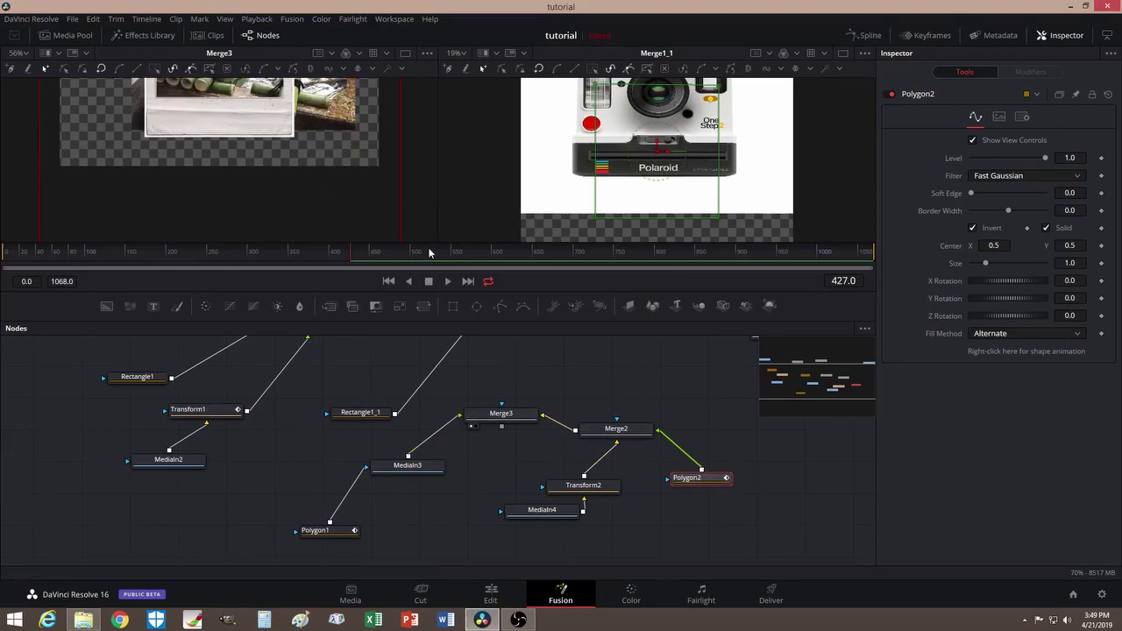
{"action": "scroll", "coordinate": [411, 222], "scroll_direction": "down", "scroll_amount": 1}
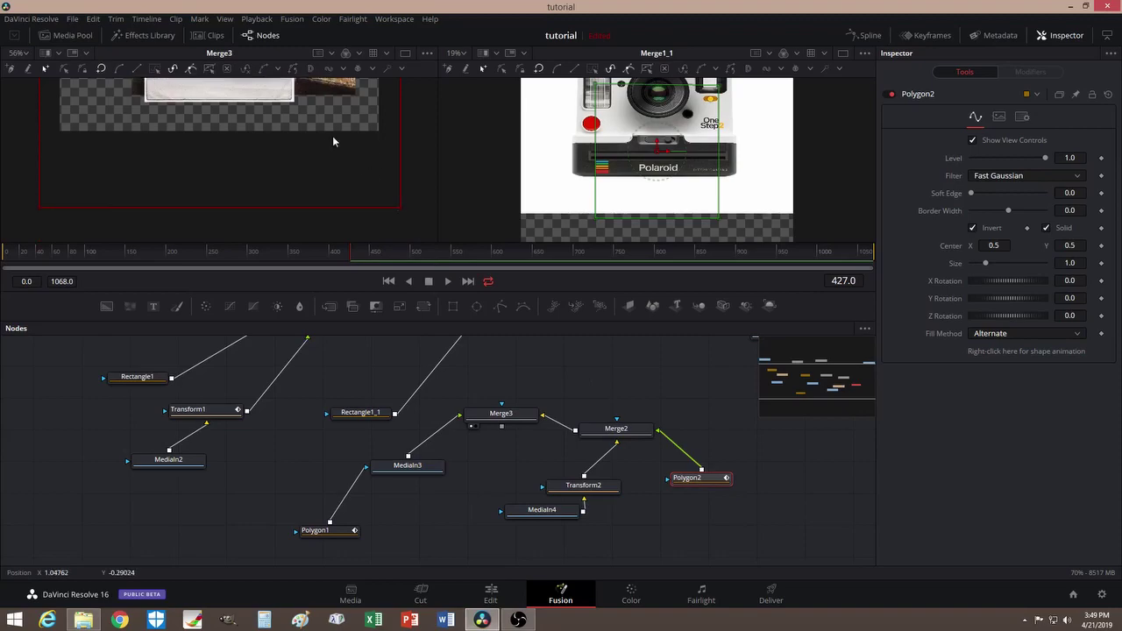
{"action": "scroll", "coordinate": [322, 163], "scroll_direction": "up", "scroll_amount": 1}
{"action": "scroll", "coordinate": [304, 121], "scroll_direction": "up", "scroll_amount": 3}
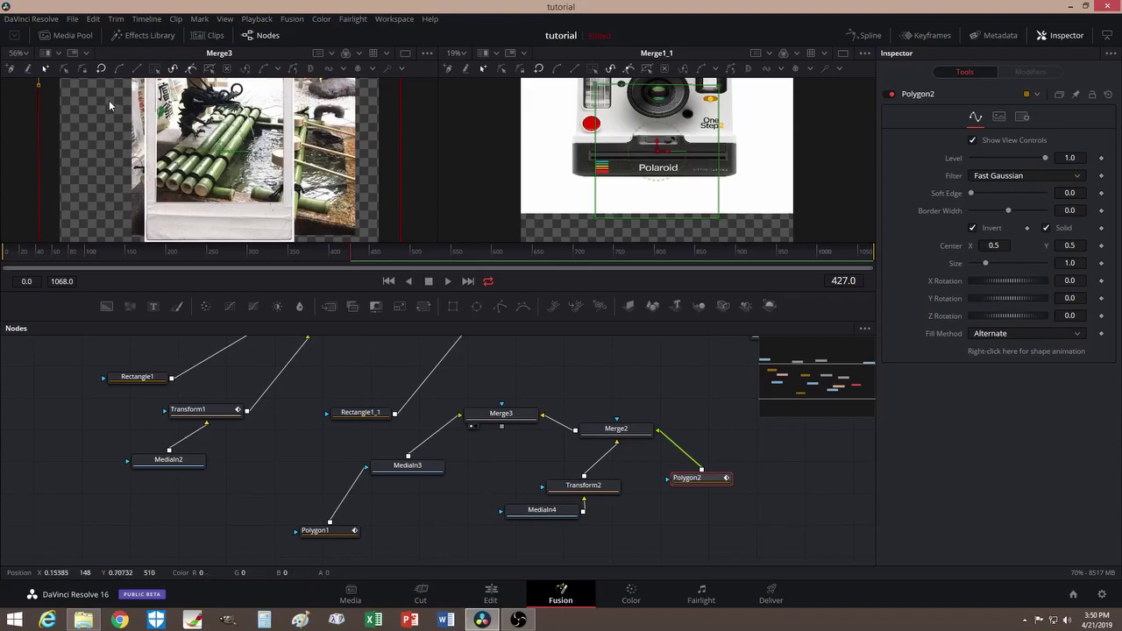
{"action": "scroll", "coordinate": [317, 164], "scroll_direction": "down", "scroll_amount": 2}
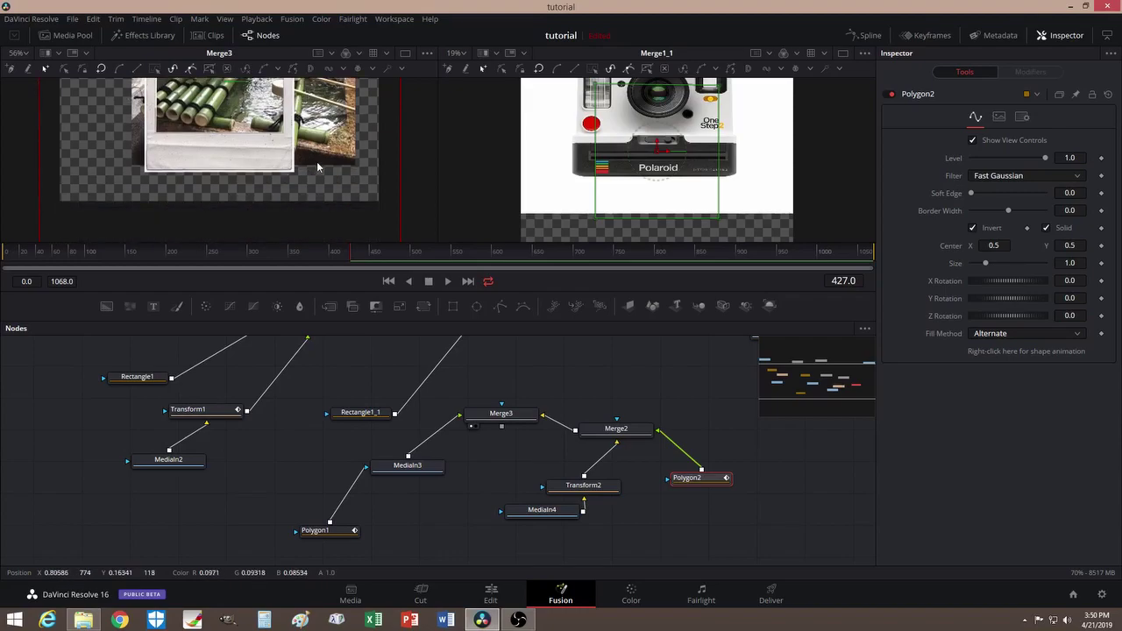
{"action": "scroll", "coordinate": [317, 160], "scroll_direction": "down", "scroll_amount": 1}
Disconnect Polygon2 from Merge2, inspect its outline against the Polaroid frame, and reconnect it to Merge2's foreground
{"action": "left_click_drag", "start_coordinate": [663, 437], "coordinate": [663, 459]}
{"action": "scroll", "coordinate": [322, 226], "scroll_direction": "up", "scroll_amount": 3}
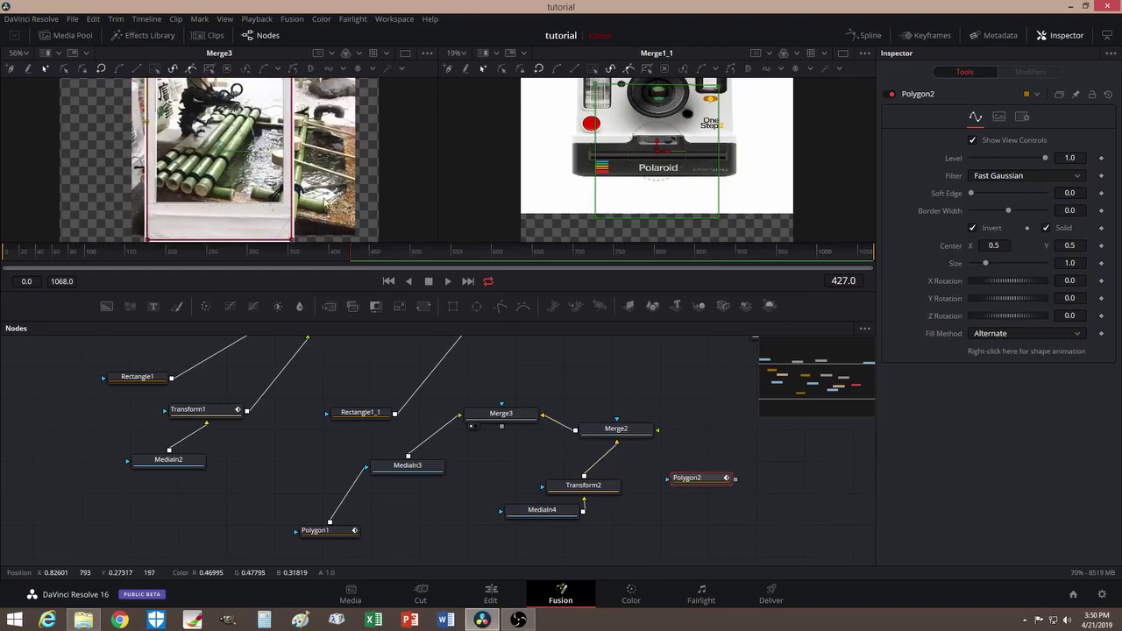
{"action": "scroll", "coordinate": [325, 207], "scroll_direction": "up", "scroll_amount": 2}
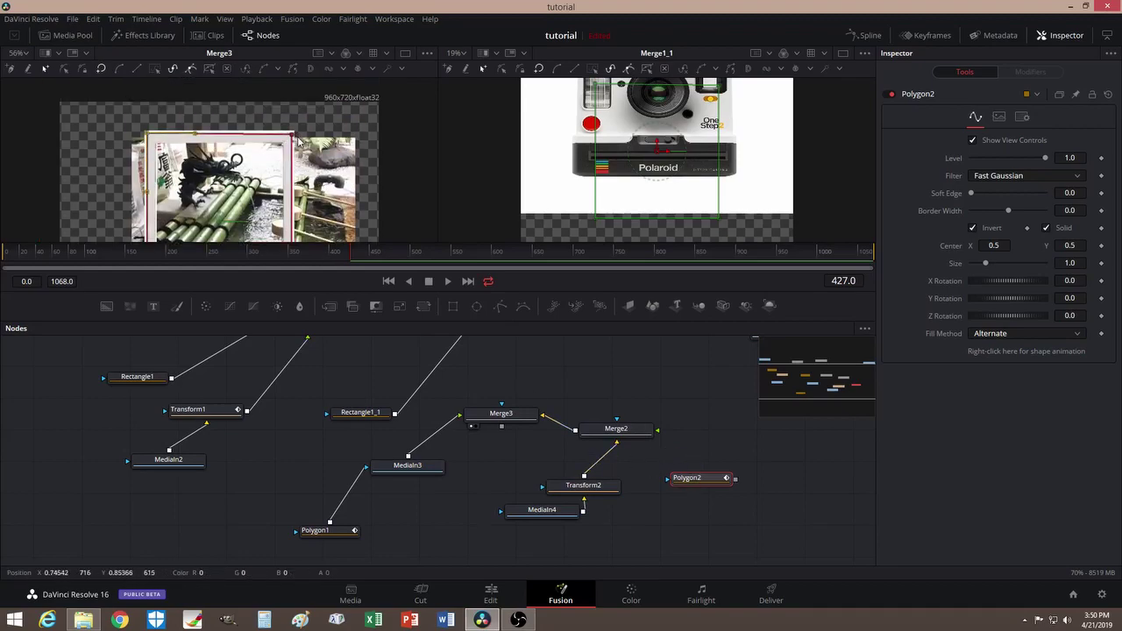
{"action": "scroll", "coordinate": [296, 141], "scroll_direction": "down", "scroll_amount": 3}
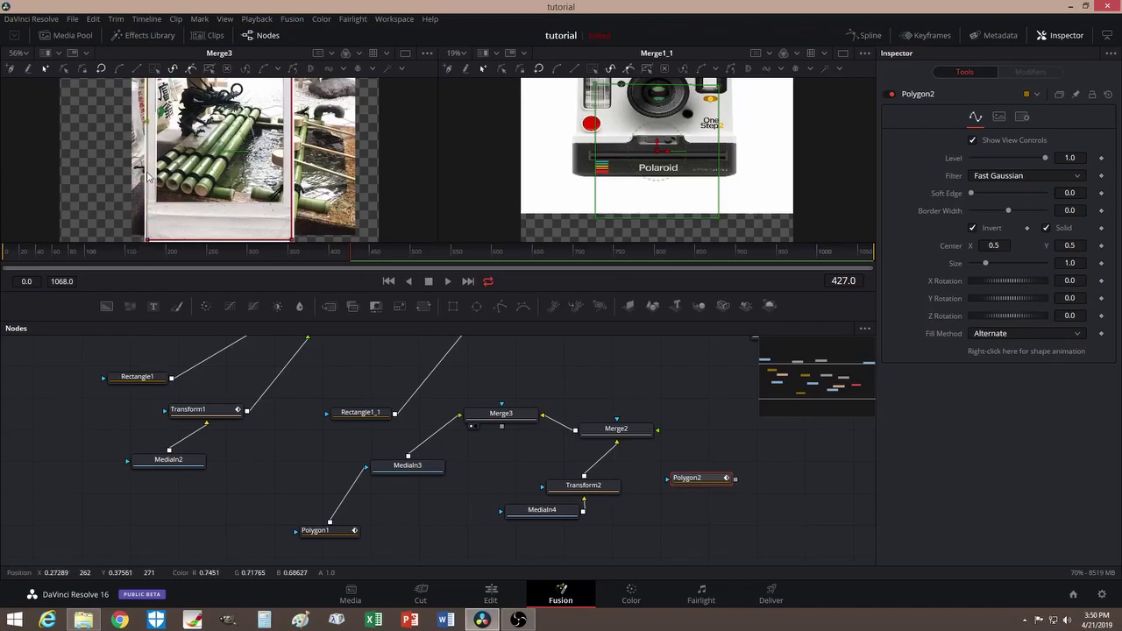
{"action": "scroll", "coordinate": [336, 176], "scroll_direction": "up", "scroll_amount": 1}
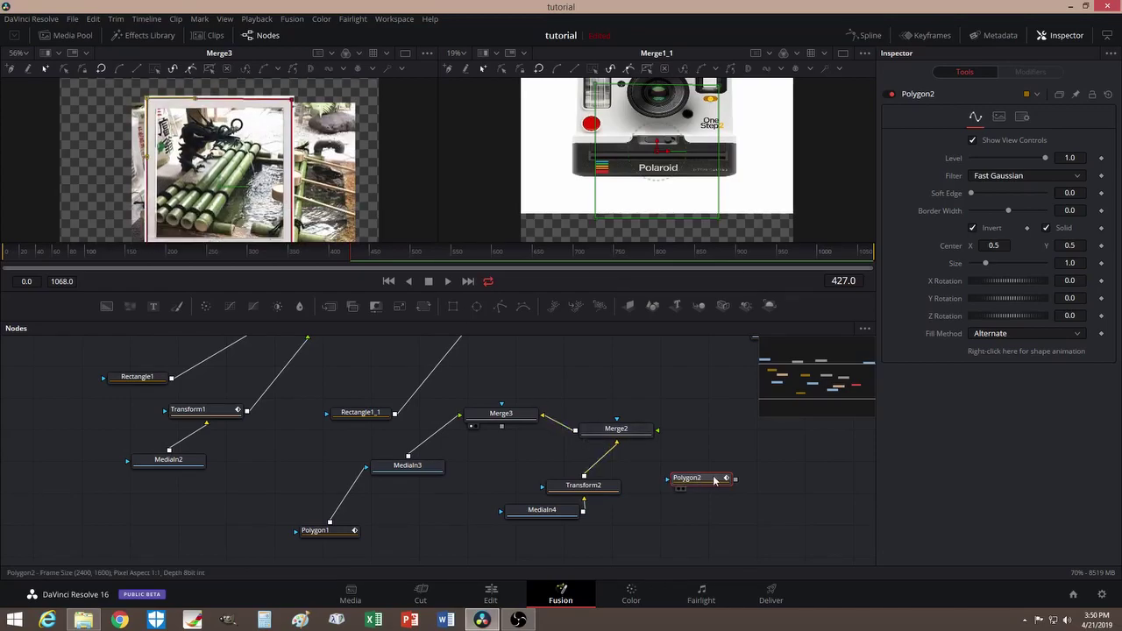
{"action": "left_click_drag", "start_coordinate": [734, 481], "coordinate": [656, 431]}
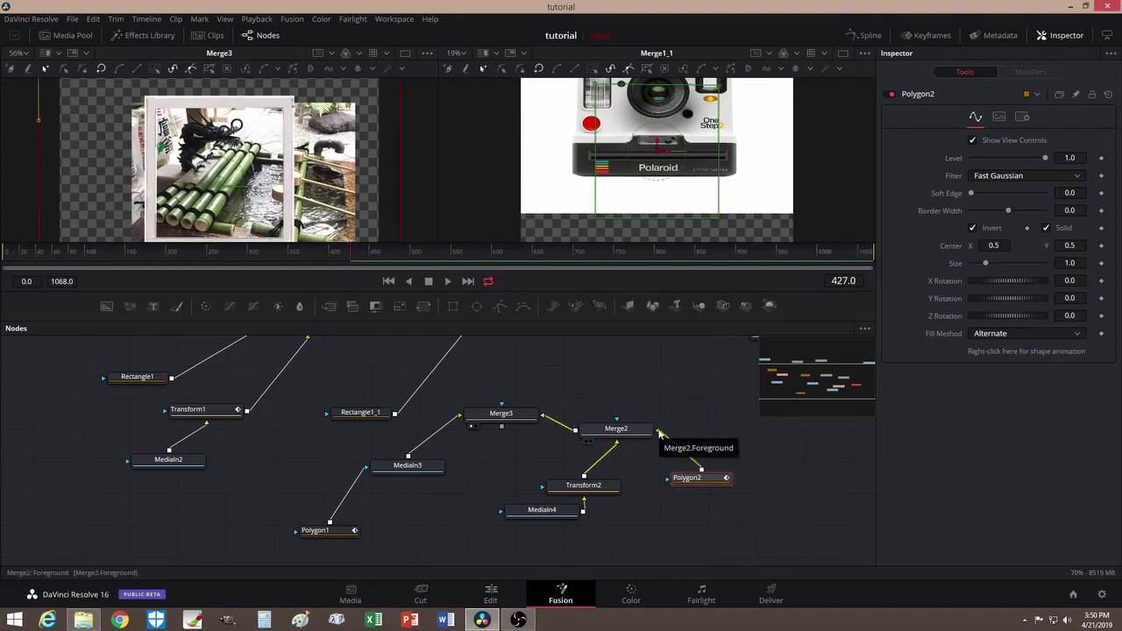
Move Polygon2's two lower points onto the bottom corners of the Polaroid frame
{"action": "scroll", "coordinate": [374, 211], "scroll_direction": "down", "scroll_amount": 5}
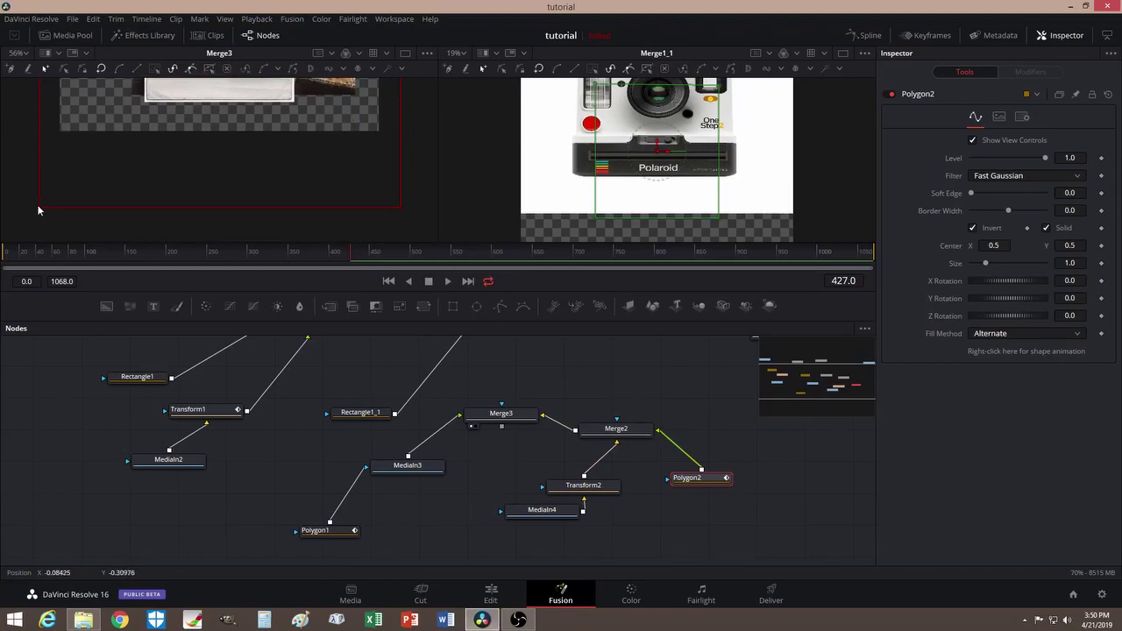
{"action": "scroll", "coordinate": [347, 203], "scroll_direction": "up", "scroll_amount": 2}
{"action": "scroll", "coordinate": [347, 203], "scroll_direction": "down", "scroll_amount": 2}
{"action": "left_click_drag", "start_coordinate": [400, 210], "coordinate": [293, 99]}
{"action": "scroll", "coordinate": [292, 135], "scroll_direction": "up", "scroll_amount": 1}
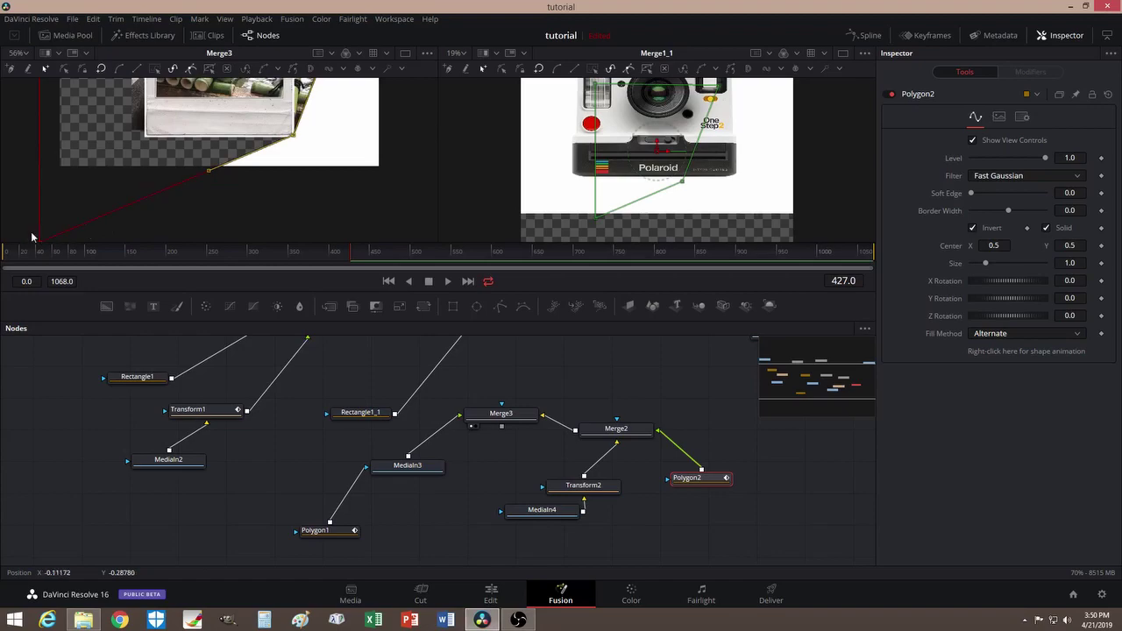
{"action": "scroll", "coordinate": [67, 217], "scroll_direction": "down", "scroll_amount": 1}
{"action": "left_click_drag", "start_coordinate": [39, 211], "coordinate": [147, 106]}
Move Polygon2's two upper points onto the top corners of the Polaroid frame and check the outline
{"action": "scroll", "coordinate": [146, 107], "scroll_direction": "up", "scroll_amount": 7}
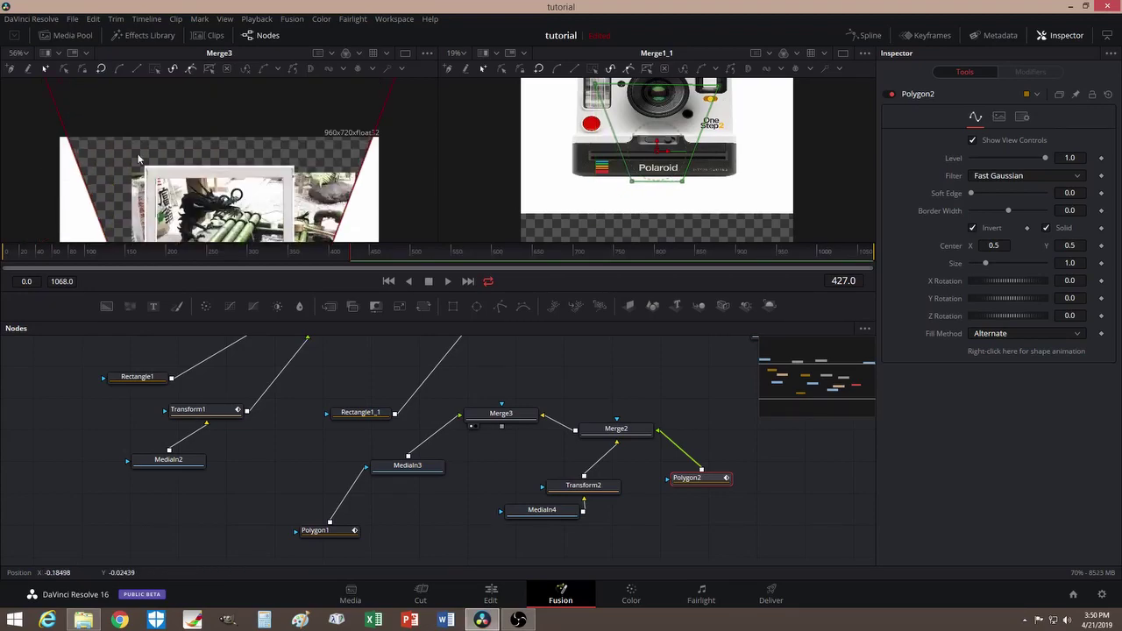
{"action": "scroll", "coordinate": [144, 160], "scroll_direction": "down", "scroll_amount": 2}
{"action": "scroll", "coordinate": [369, 181], "scroll_direction": "up", "scroll_amount": 5}
{"action": "scroll", "coordinate": [406, 180], "scroll_direction": "down", "scroll_amount": 1}
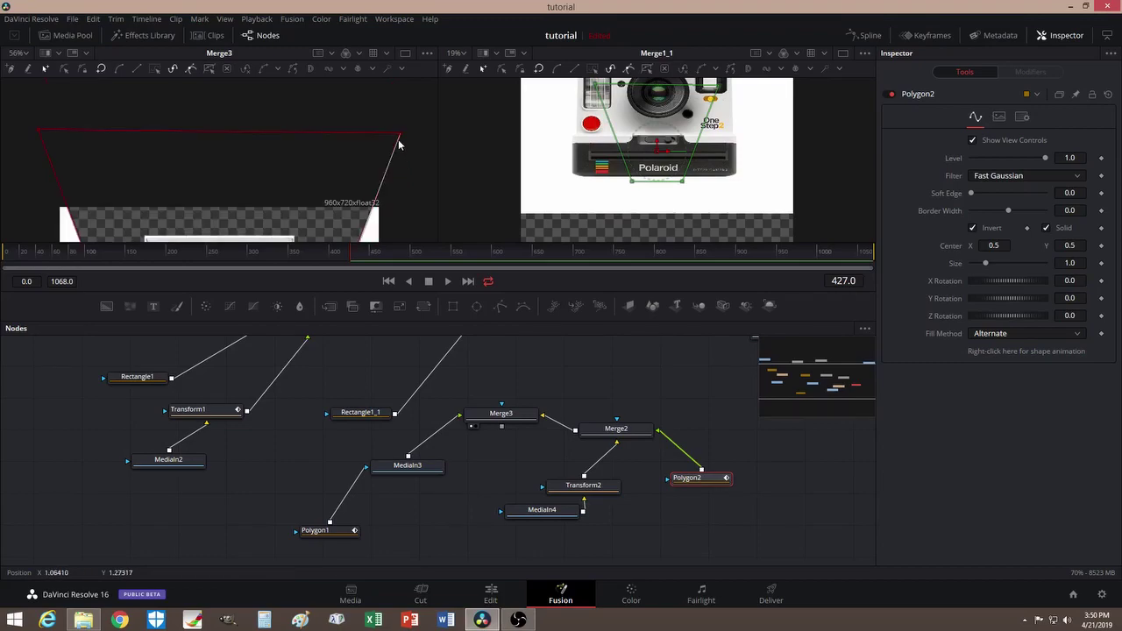
{"action": "left_click_drag", "start_coordinate": [400, 136], "coordinate": [320, 218]}
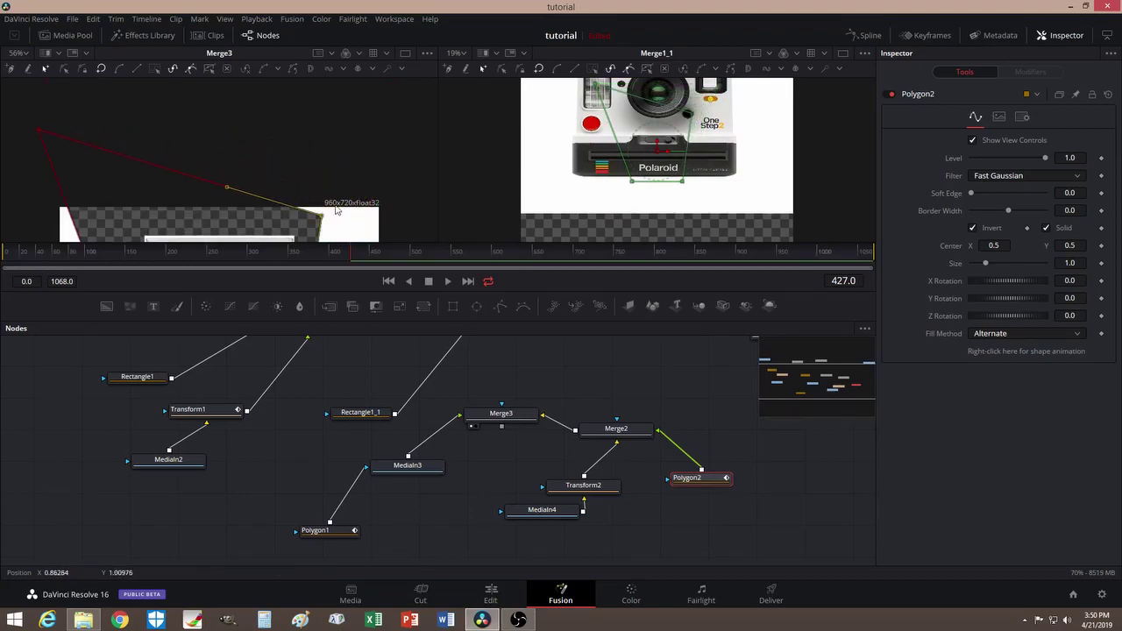
{"action": "scroll", "coordinate": [338, 209], "scroll_direction": "down", "scroll_amount": 2}
{"action": "left_click_drag", "start_coordinate": [322, 151], "coordinate": [294, 169]}
{"action": "scroll", "coordinate": [43, 155], "scroll_direction": "up", "scroll_amount": 1}
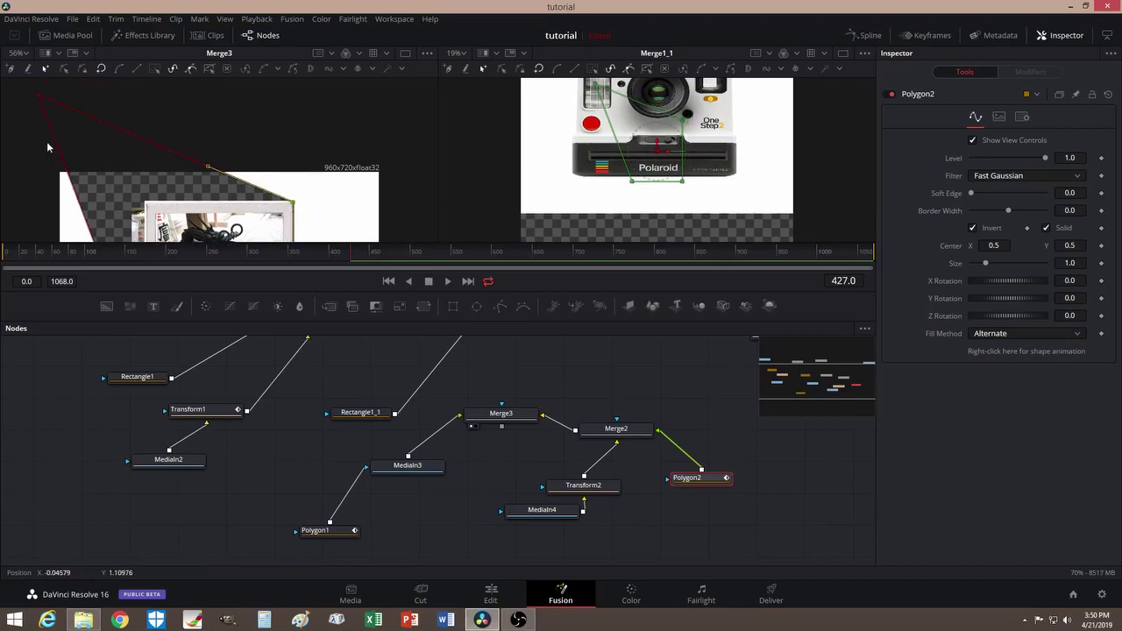
{"action": "left_click_drag", "start_coordinate": [38, 95], "coordinate": [144, 203]}
{"action": "scroll", "coordinate": [129, 200], "scroll_direction": "down", "scroll_amount": 2}
{"action": "scroll", "coordinate": [129, 200], "scroll_direction": "down", "scroll_amount": 4}
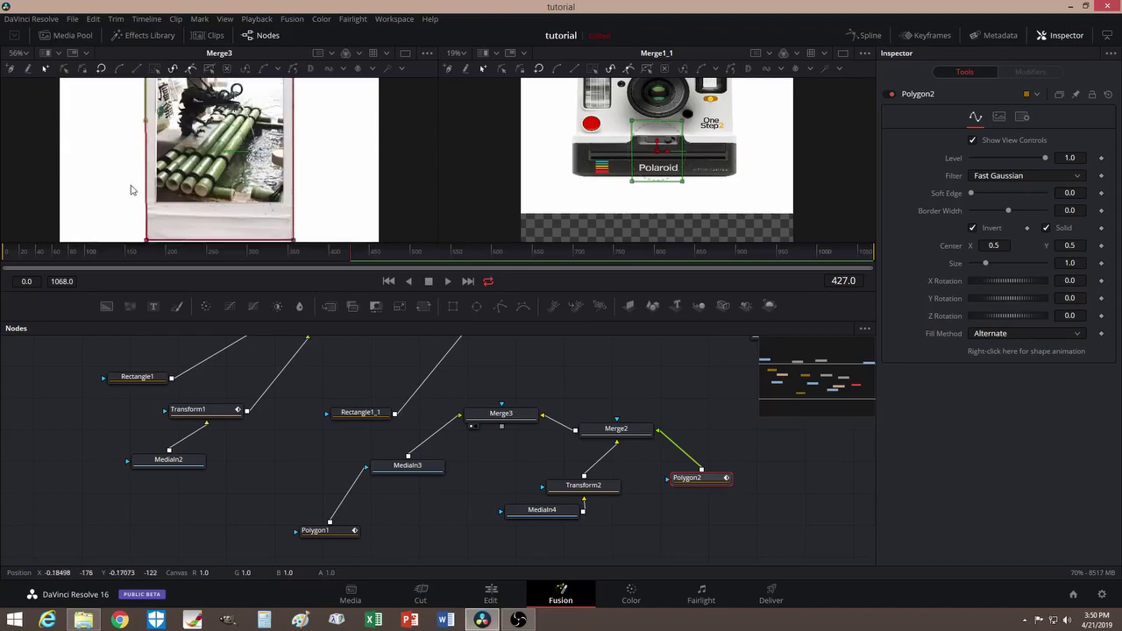
{"action": "scroll", "coordinate": [130, 189], "scroll_direction": "down", "scroll_amount": 1}
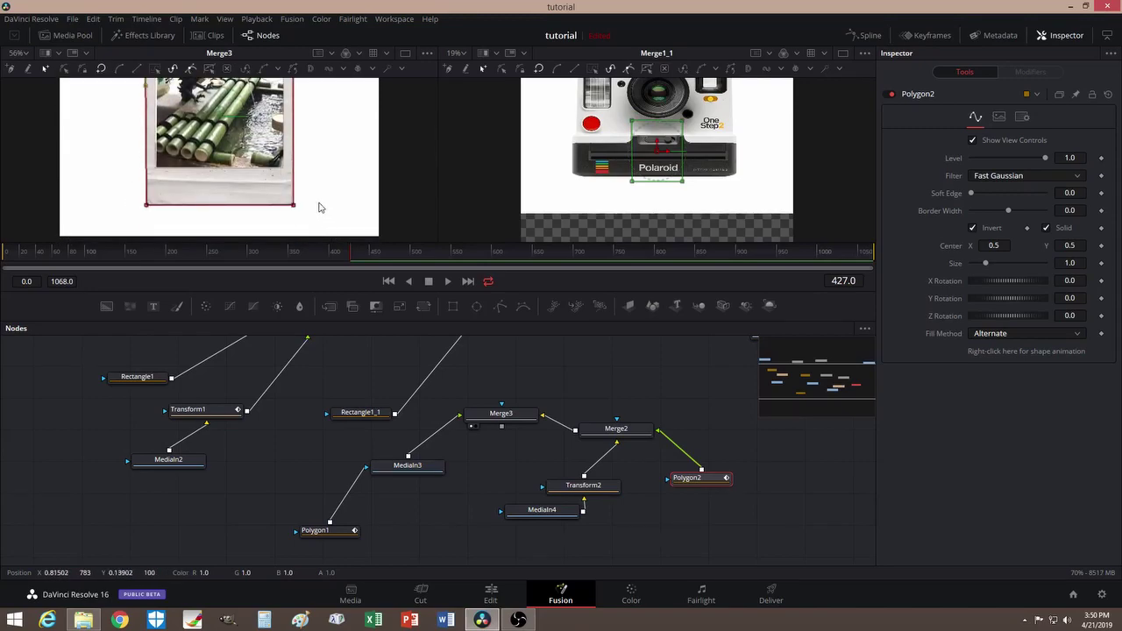
{"action": "scroll", "coordinate": [365, 215], "scroll_direction": "up", "scroll_amount": 2}
{"action": "scroll", "coordinate": [371, 216], "scroll_direction": "down", "scroll_amount": 1}
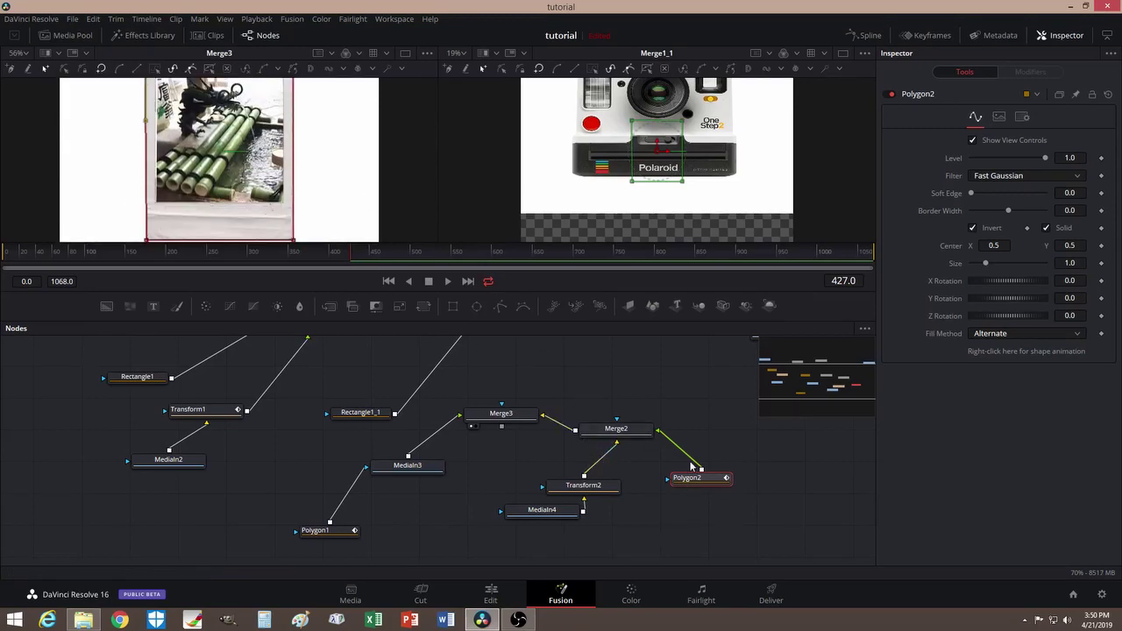
Delete Polygon2 and set Transform2's size to 0.73
{"action": "key", "text": "Delete"}
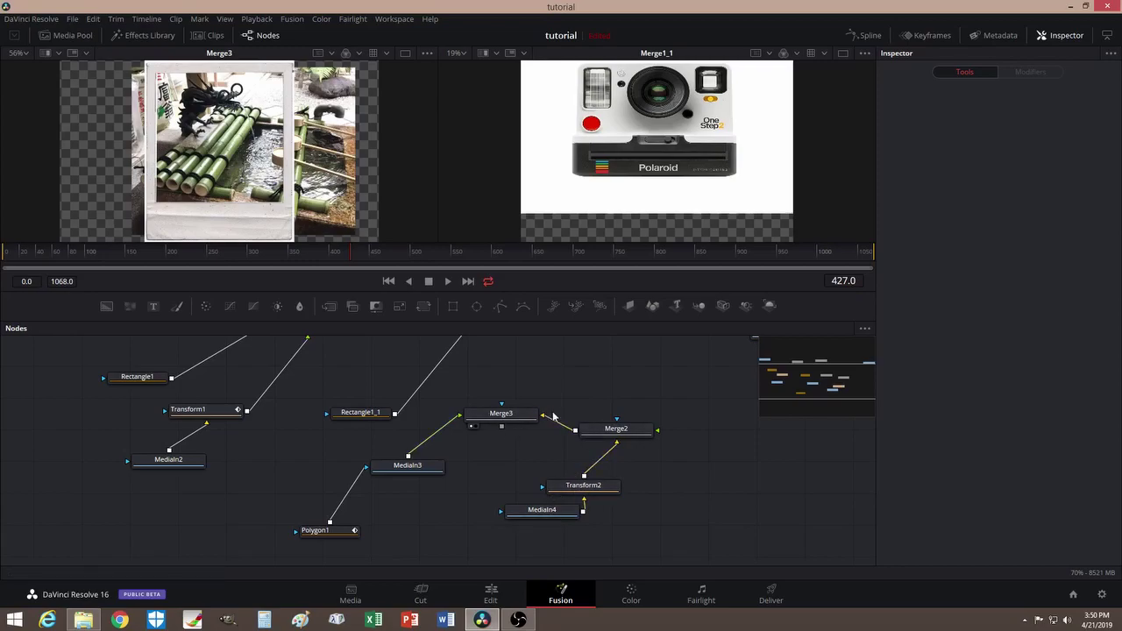
{"action": "left_click", "coordinate": [593, 488]}
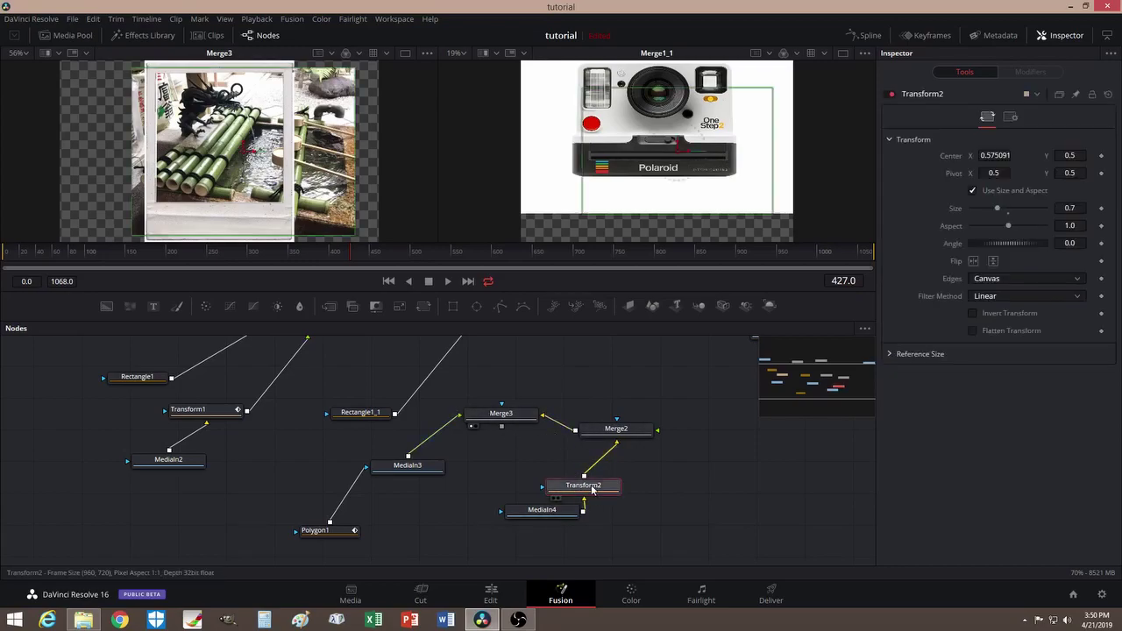
{"action": "left_click_drag", "start_coordinate": [999, 210], "coordinate": [1002, 211]}
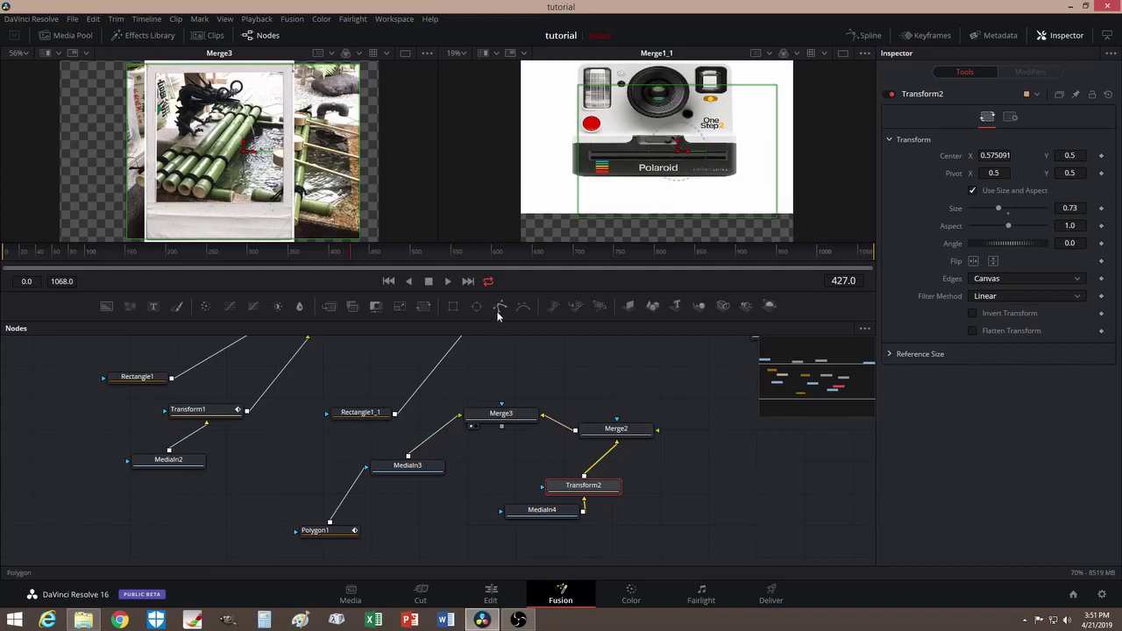
Add a new polygon connected to Merge2's foreground and draw it as a closed shape through the Polaroid frame's four corners
{"action": "left_click_drag", "start_coordinate": [499, 313], "coordinate": [662, 437]}
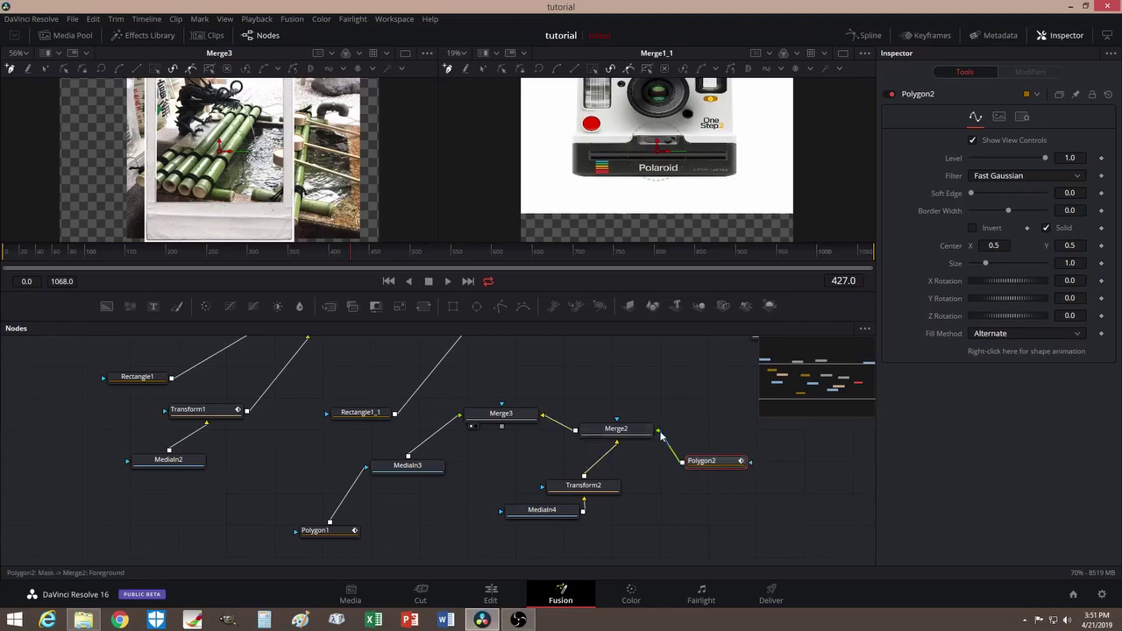
{"action": "left_click", "coordinate": [706, 462]}
{"action": "scroll", "coordinate": [336, 193], "scroll_direction": "down", "scroll_amount": 2}
{"action": "scroll", "coordinate": [311, 177], "scroll_direction": "up", "scroll_amount": 3}
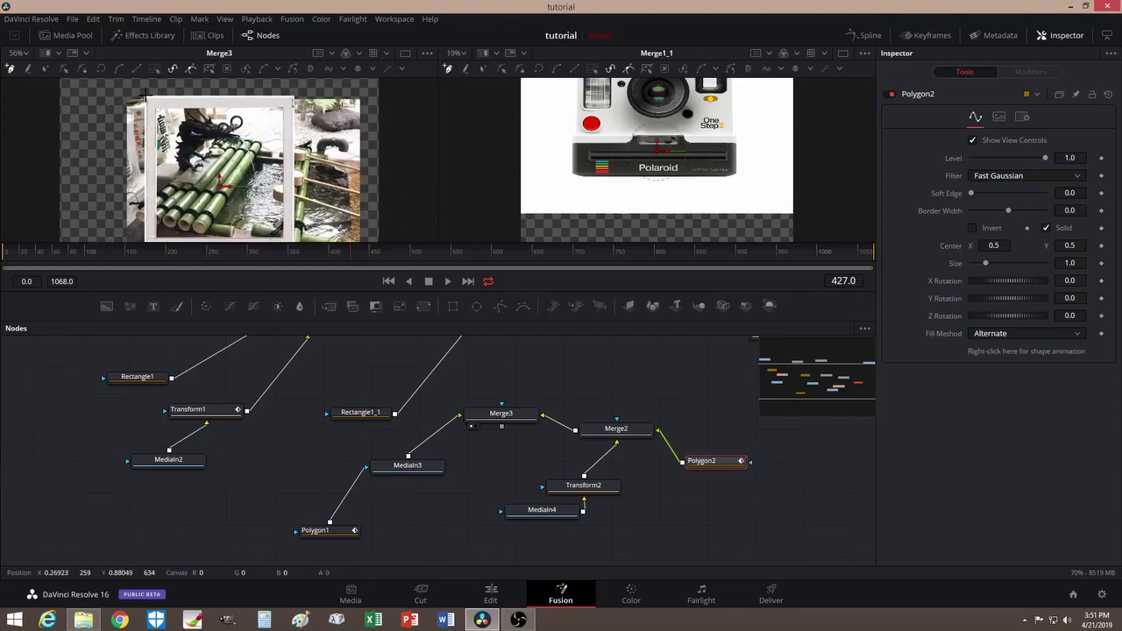
{"action": "scroll", "coordinate": [147, 131], "scroll_direction": "down", "scroll_amount": 2}
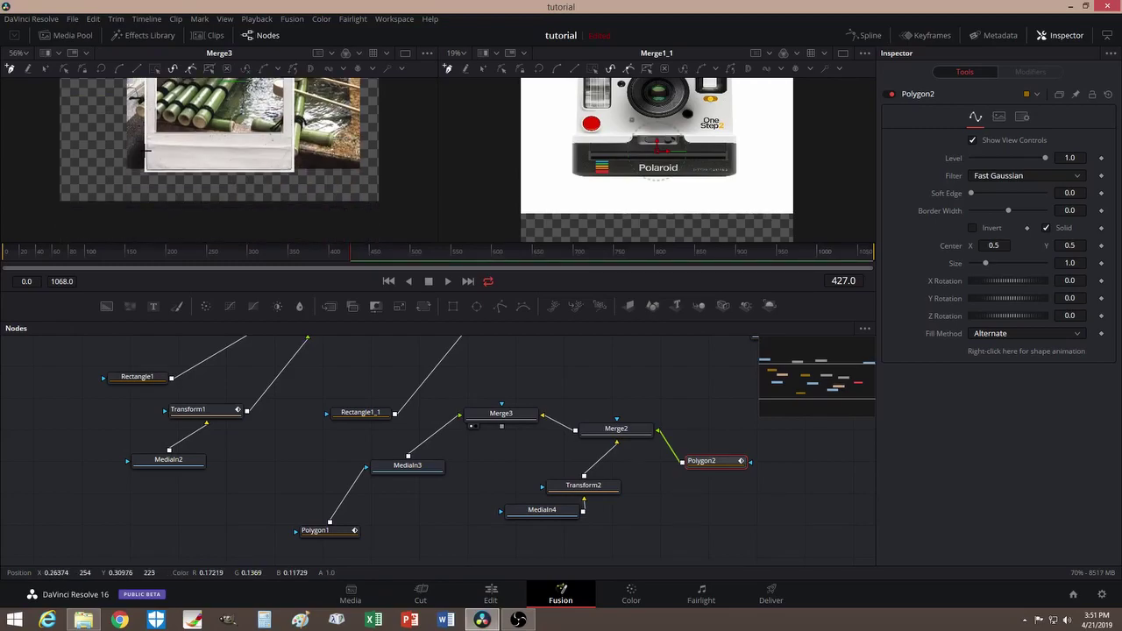
{"action": "left_click", "coordinate": [147, 168]}
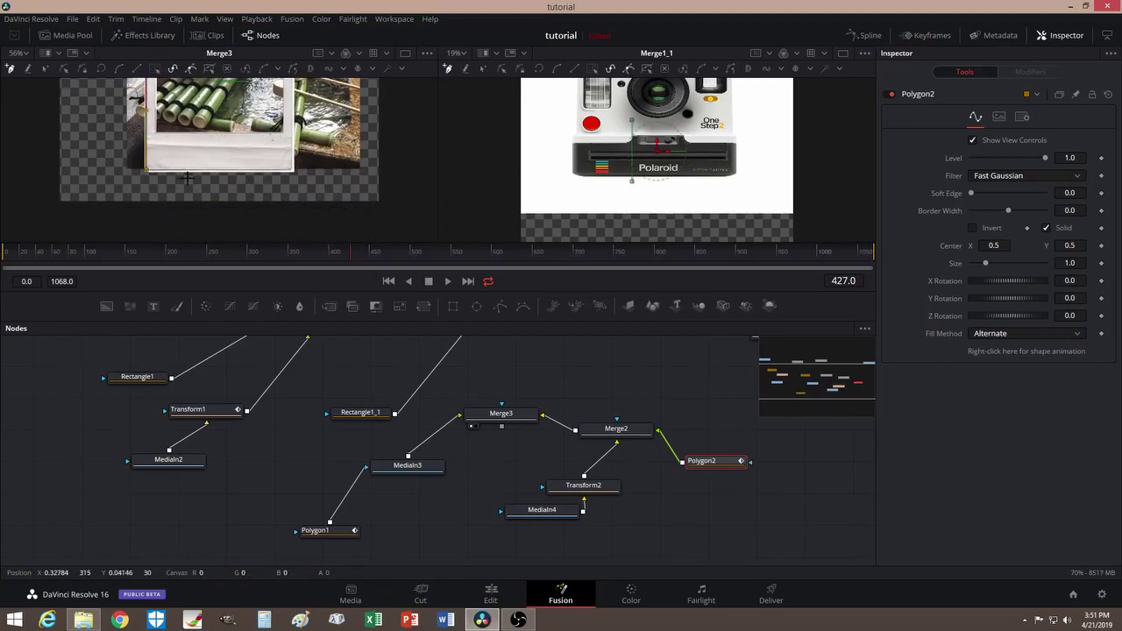
{"action": "left_click", "coordinate": [292, 169]}
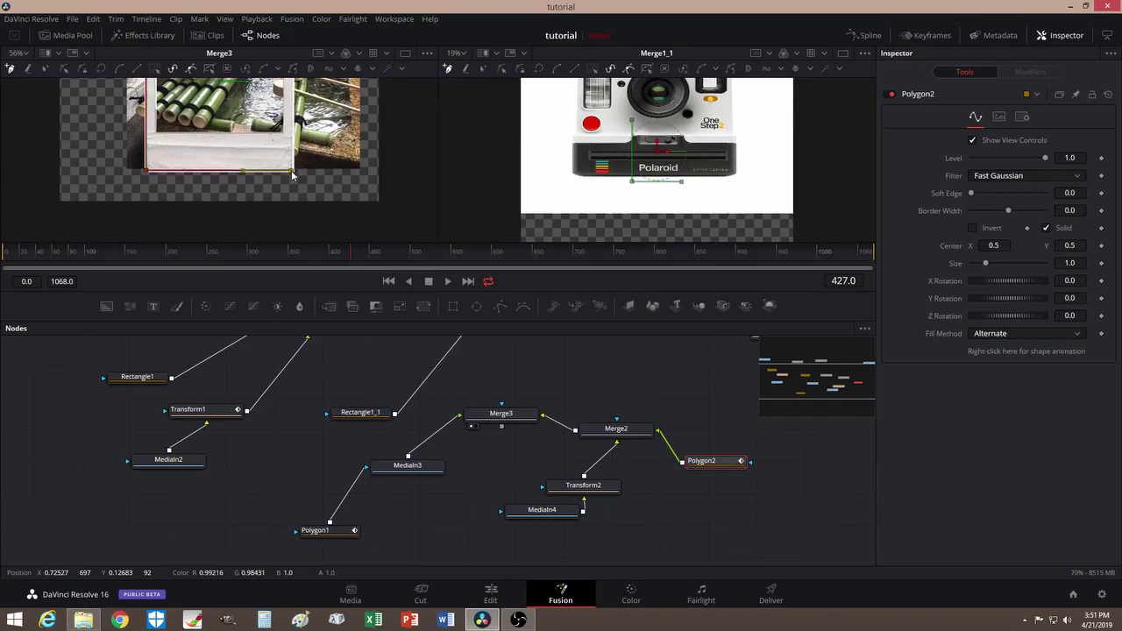
{"action": "scroll", "coordinate": [299, 176], "scroll_direction": "up", "scroll_amount": 2}
{"action": "left_click", "coordinate": [292, 98]}
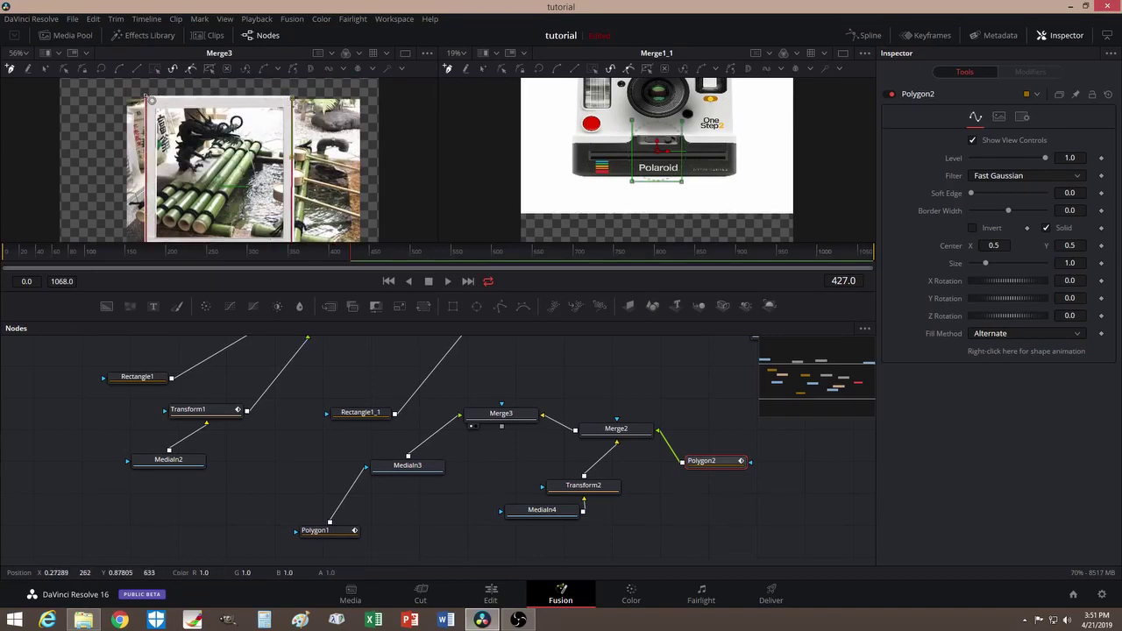
{"action": "left_click", "coordinate": [150, 94]}
{"action": "scroll", "coordinate": [307, 145], "scroll_direction": "down", "scroll_amount": 2}
{"action": "scroll", "coordinate": [311, 145], "scroll_direction": "up", "scroll_amount": 2}
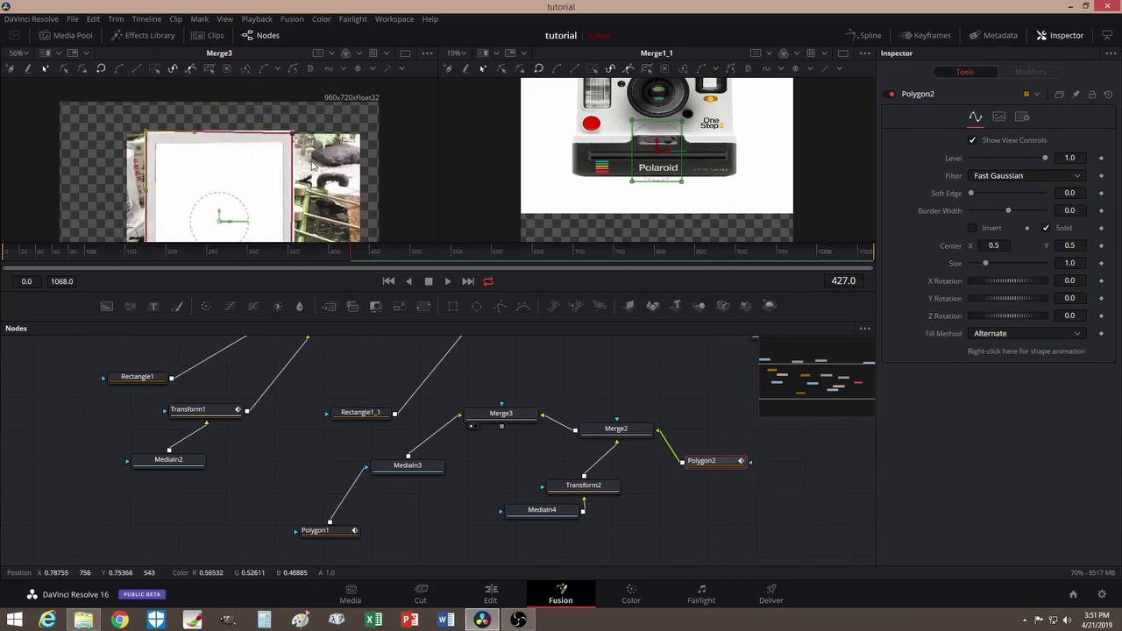
Turn on Polygon2's Invert option and check its edges against the Polaroid frame
{"action": "left_click", "coordinate": [973, 229]}
{"action": "scroll", "coordinate": [348, 174], "scroll_direction": "up", "scroll_amount": 3}
{"action": "scroll", "coordinate": [348, 174], "scroll_direction": "down", "scroll_amount": 3}
{"action": "scroll", "coordinate": [349, 175], "scroll_direction": "down", "scroll_amount": 1}
{"action": "scroll", "coordinate": [348, 176], "scroll_direction": "up", "scroll_amount": 2}
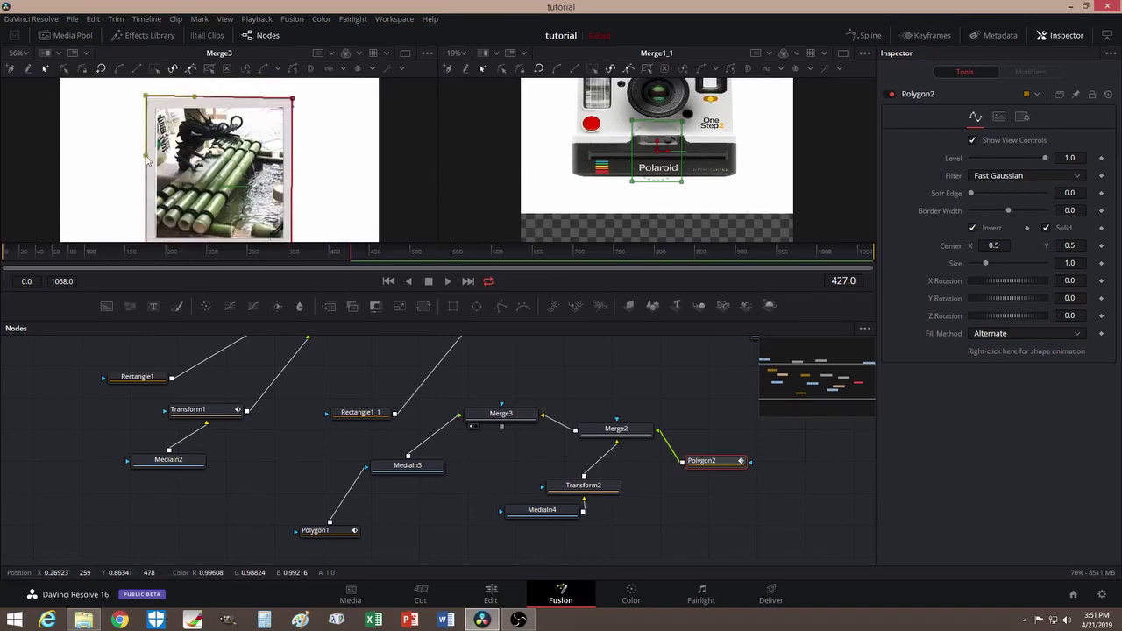
{"action": "scroll", "coordinate": [316, 179], "scroll_direction": "down", "scroll_amount": 3}
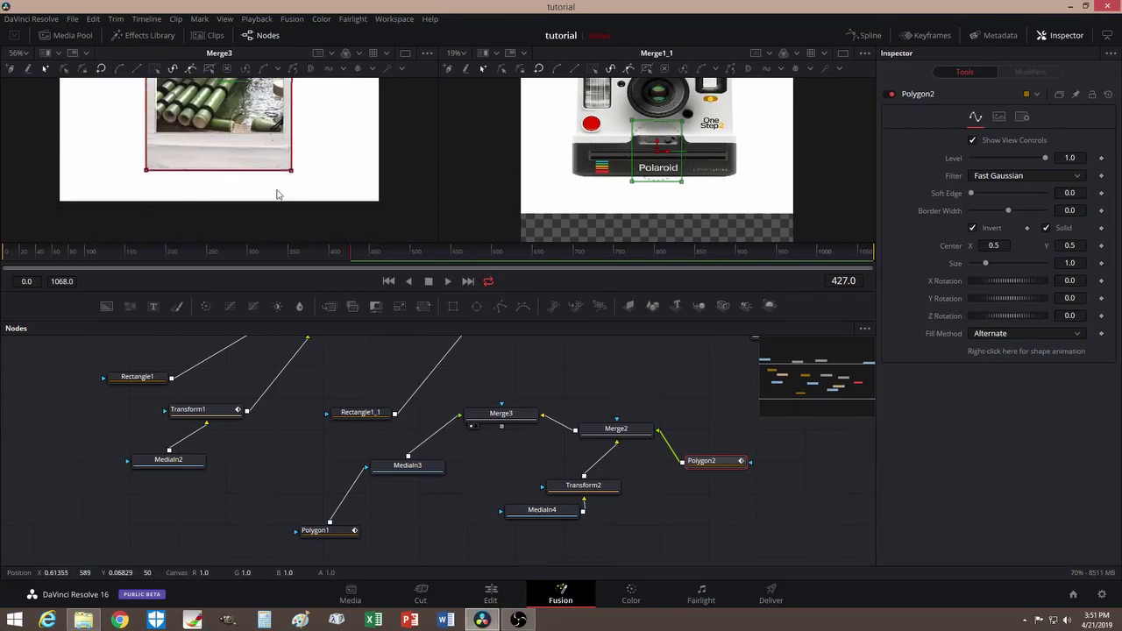
{"action": "scroll", "coordinate": [290, 191], "scroll_direction": "up", "scroll_amount": 3}
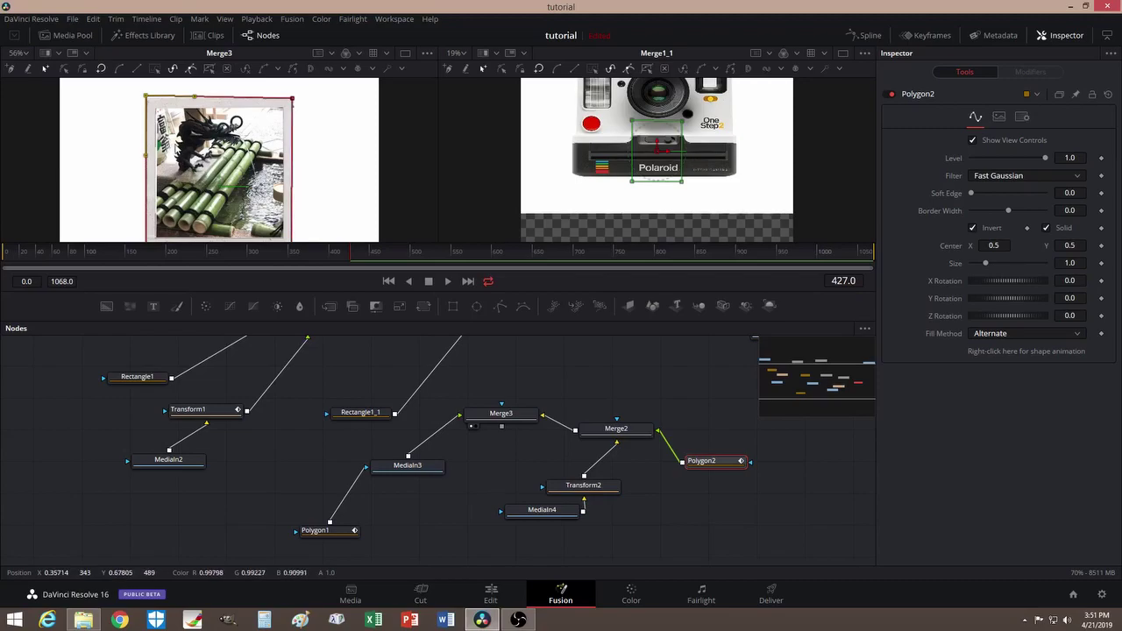
{"action": "scroll", "coordinate": [303, 167], "scroll_direction": "down", "scroll_amount": 1}
{"action": "scroll", "coordinate": [306, 165], "scroll_direction": "up", "scroll_amount": 1}
Move the Merge3 node slightly lower between MediaIn3 and Merge2 in the node graph
{"action": "left_click_drag", "start_coordinate": [486, 419], "coordinate": [482, 445]}
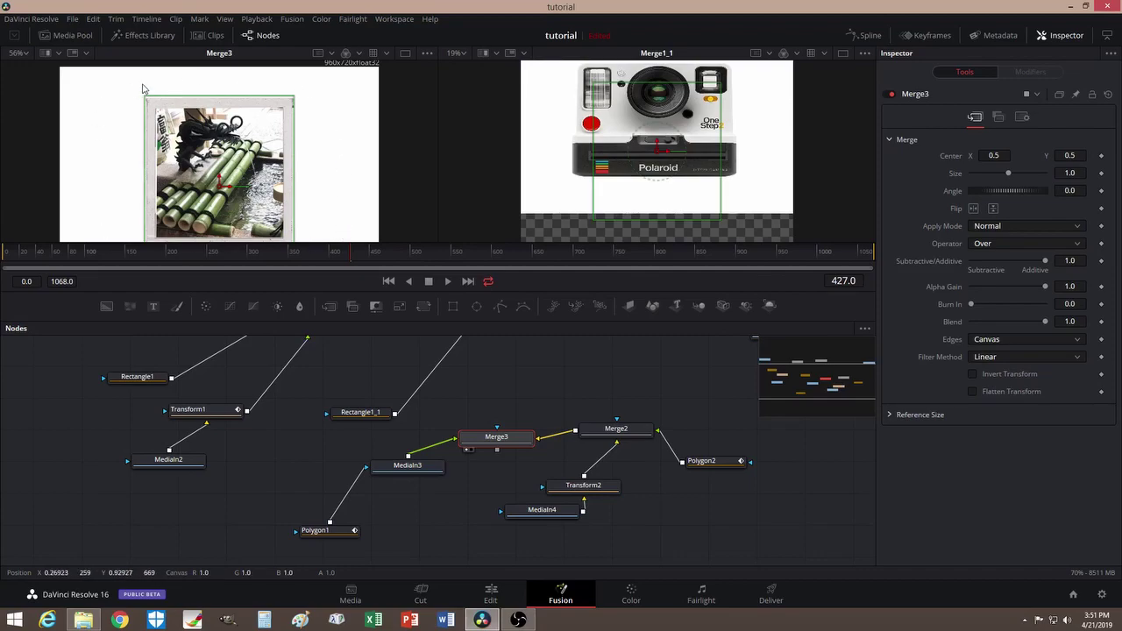
{"action": "scroll", "coordinate": [331, 152], "scroll_direction": "down", "scroll_amount": 1}
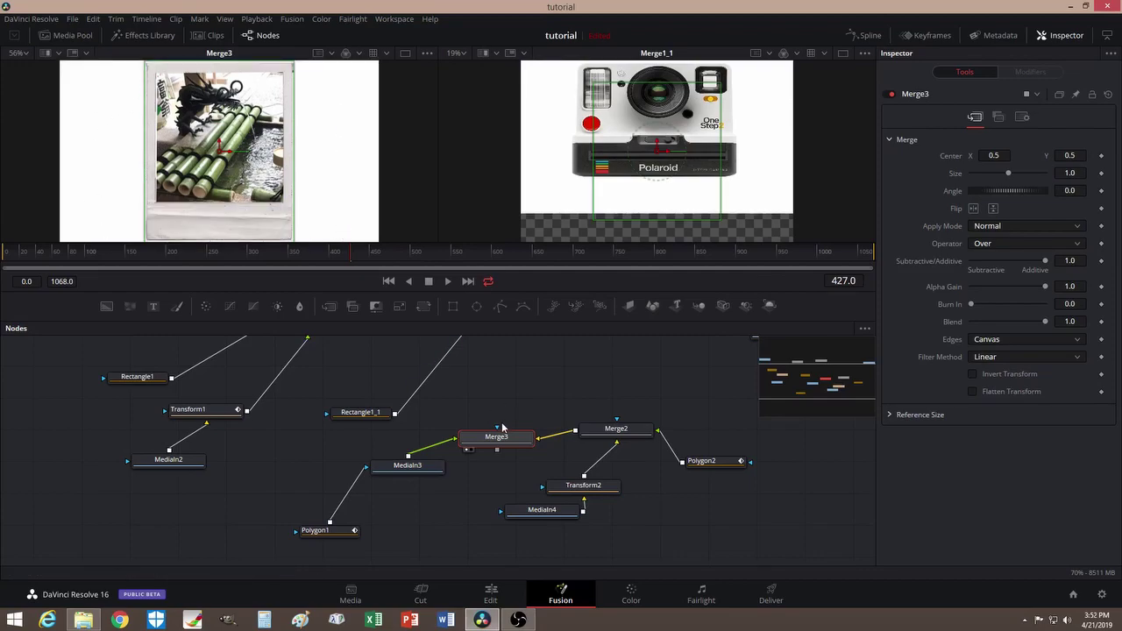
{"action": "left_click_drag", "start_coordinate": [502, 438], "coordinate": [497, 441]}
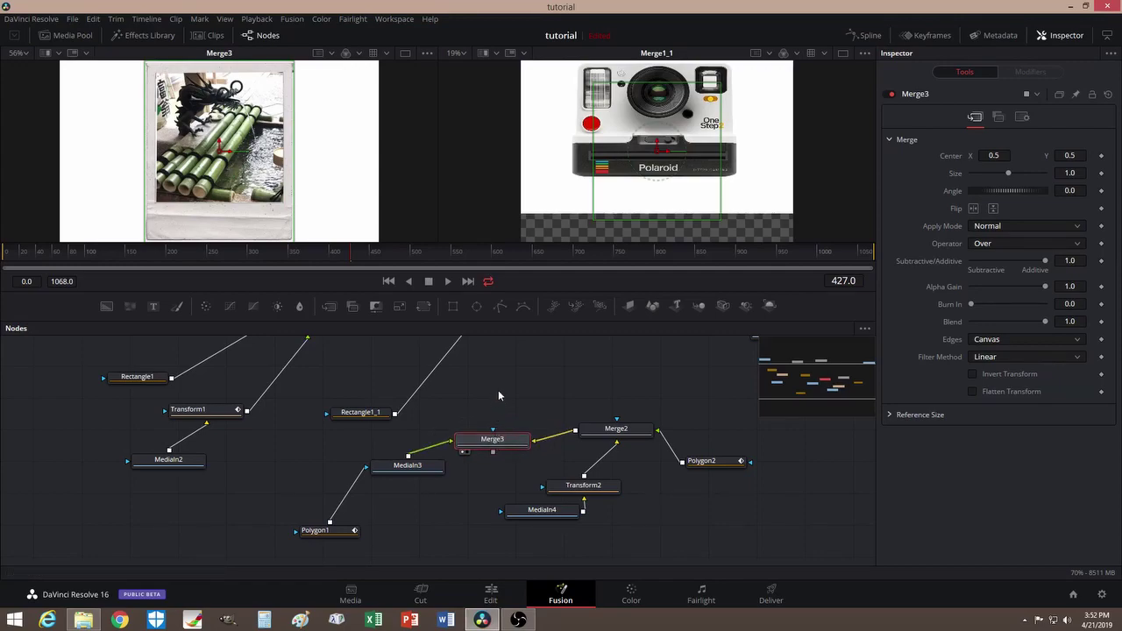
Add a Luma Keyer after Merge3 and place it directly above the Merge3 node
{"action": "key", "text": "shift+space"}
{"action": "type", "text": "trans"}
{"action": "key", "text": "BackSpace"}
{"action": "key", "text": "BackSpace"}
{"action": "key", "text": "BackSpace"}
{"action": "key", "text": "BackSpace"}
{"action": "key", "text": "BackSpace"}
{"action": "type", "text": "luma"}
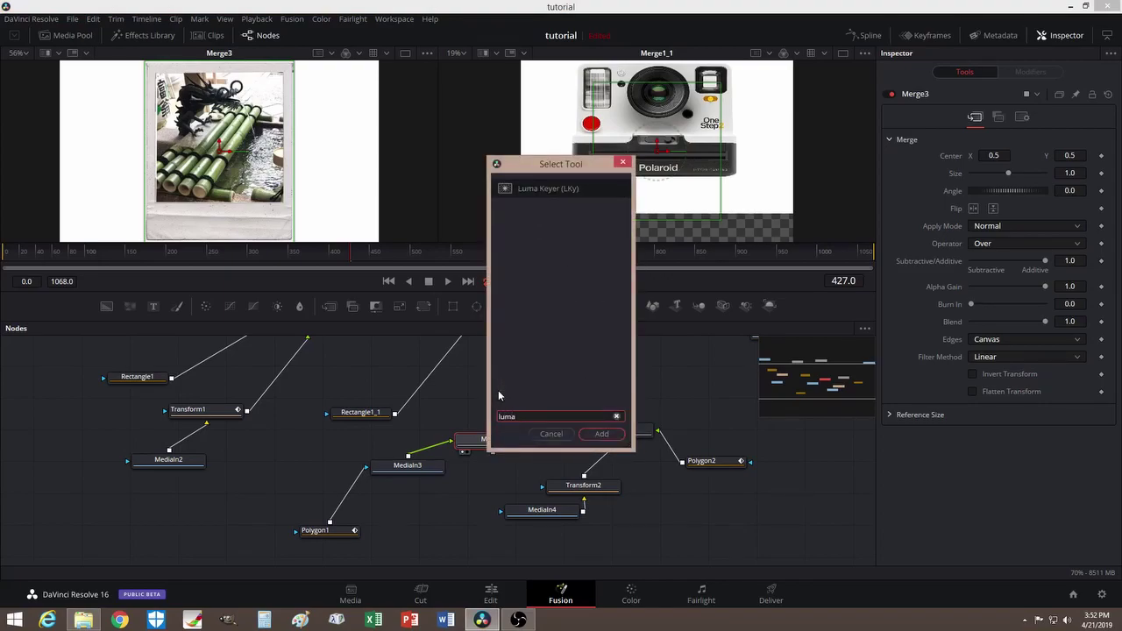
{"action": "key", "text": "Return"}
{"action": "left_click_drag", "start_coordinate": [575, 445], "coordinate": [479, 409]}
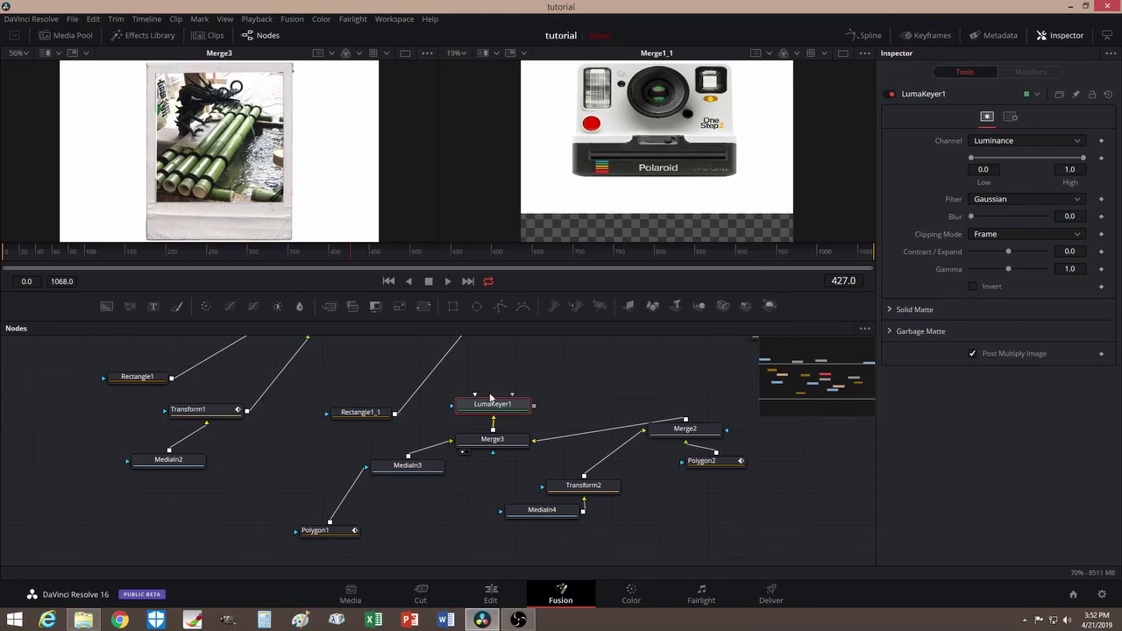
View LumaKeyer1 in place of Merge3, turn on Invert, and set Gamma to 0.000001 and Contract / Expand to -0.84
{"action": "left_click", "coordinate": [464, 417]}
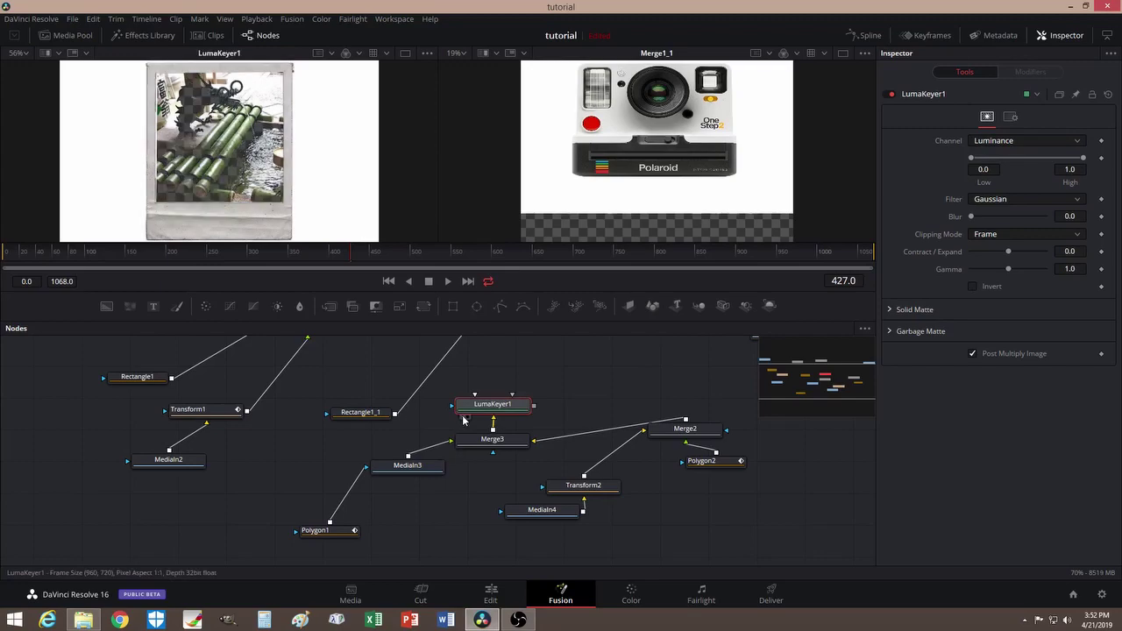
{"action": "left_click", "coordinate": [972, 286]}
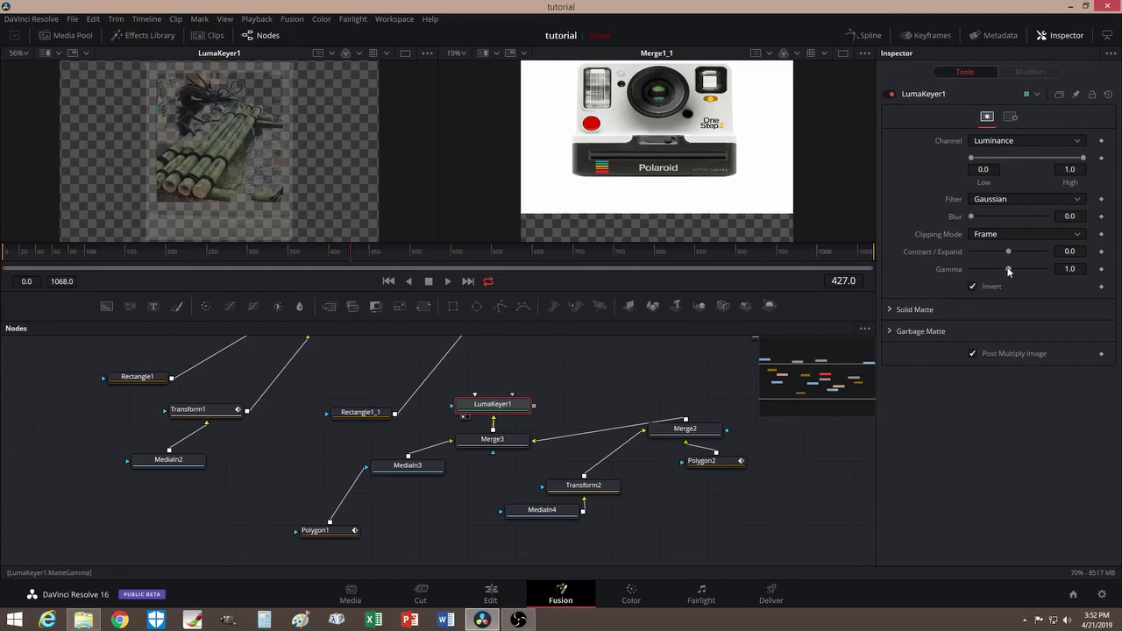
{"action": "left_click_drag", "start_coordinate": [1008, 270], "coordinate": [979, 252]}
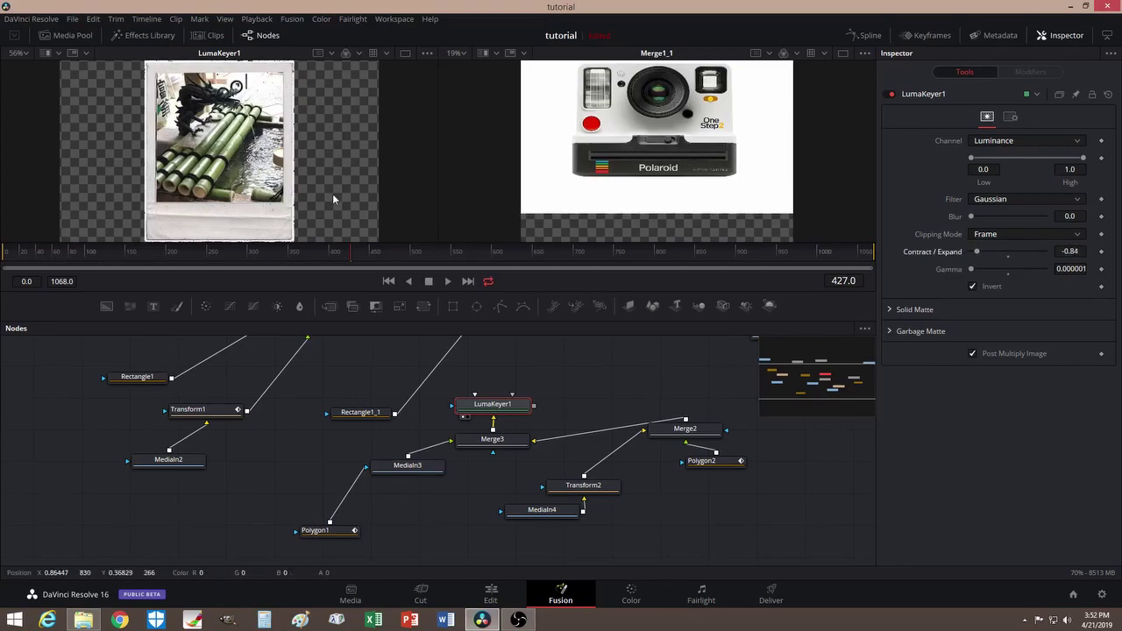
Reposition LumaKeyer1 closer to Merge3 and raise Rectangle1_1 slightly in the node graph
{"action": "left_click_drag", "start_coordinate": [500, 404], "coordinate": [500, 445]}
{"action": "left_click_drag", "start_coordinate": [363, 417], "coordinate": [357, 401]}
{"action": "scroll", "coordinate": [519, 384], "scroll_direction": "up", "scroll_amount": 2}
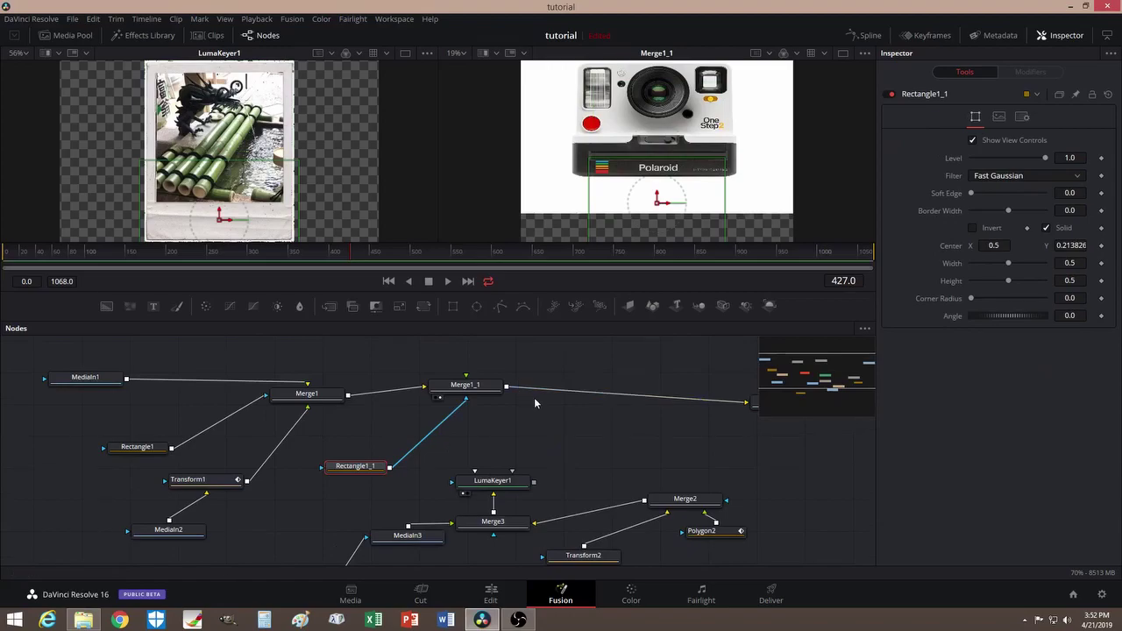
{"action": "mouse_move", "coordinate": [506, 476]}
{"action": "left_mouse_down"}
{"action": "mouse_move", "coordinate": [505, 466]}
{"action": "mouse_move", "coordinate": [512, 478]}
{"action": "left_mouse_up"}
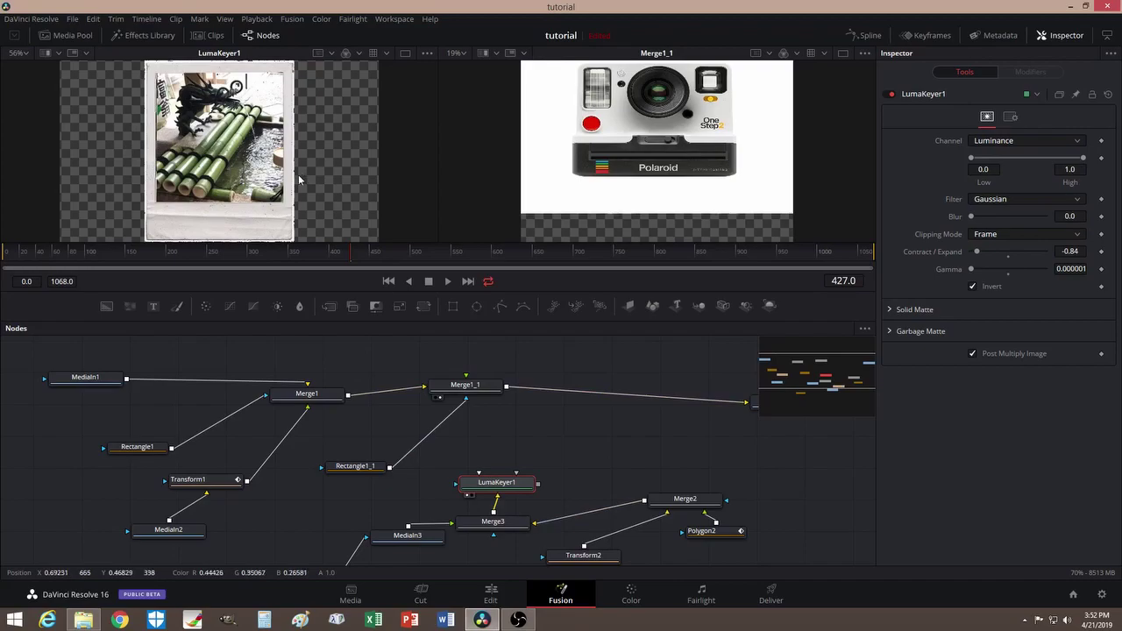
Add a Transform node above LumaKeyer1 and connect LumaKeyer1's output to its input
{"action": "left_click", "coordinate": [543, 449]}
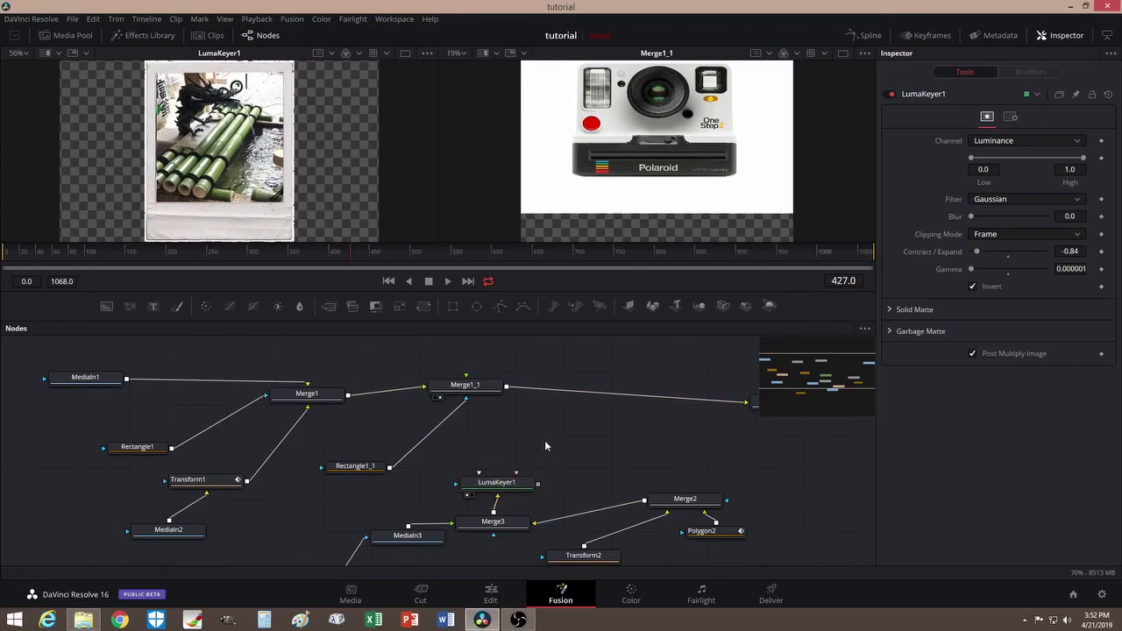
{"action": "key", "text": "shift+space"}
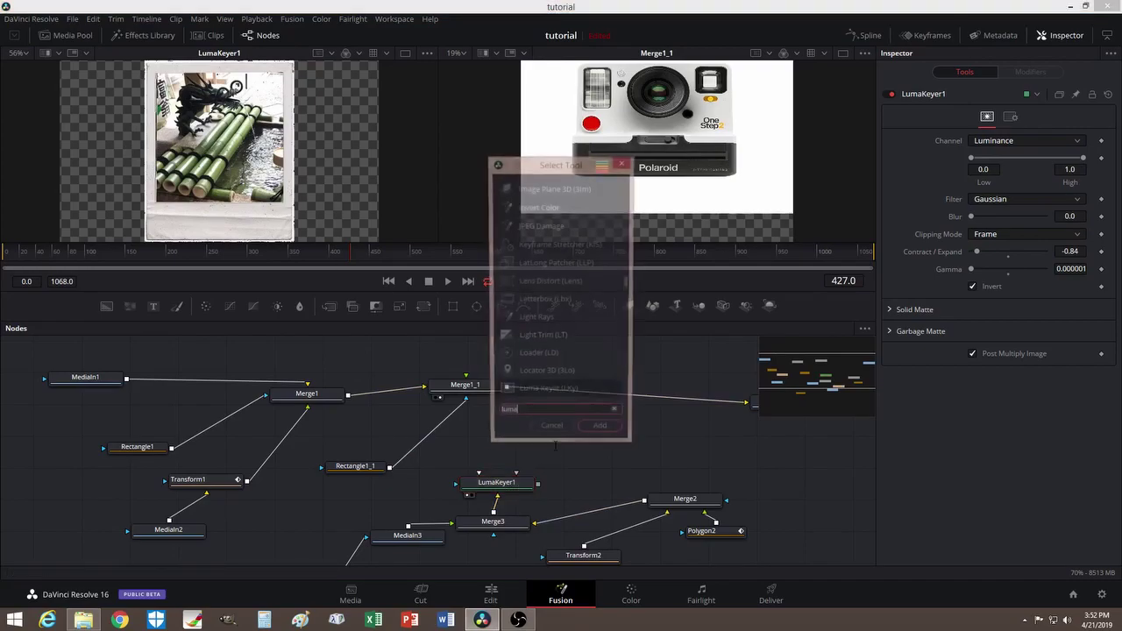
{"action": "type", "text": "trans"}
{"action": "key", "text": "Return"}
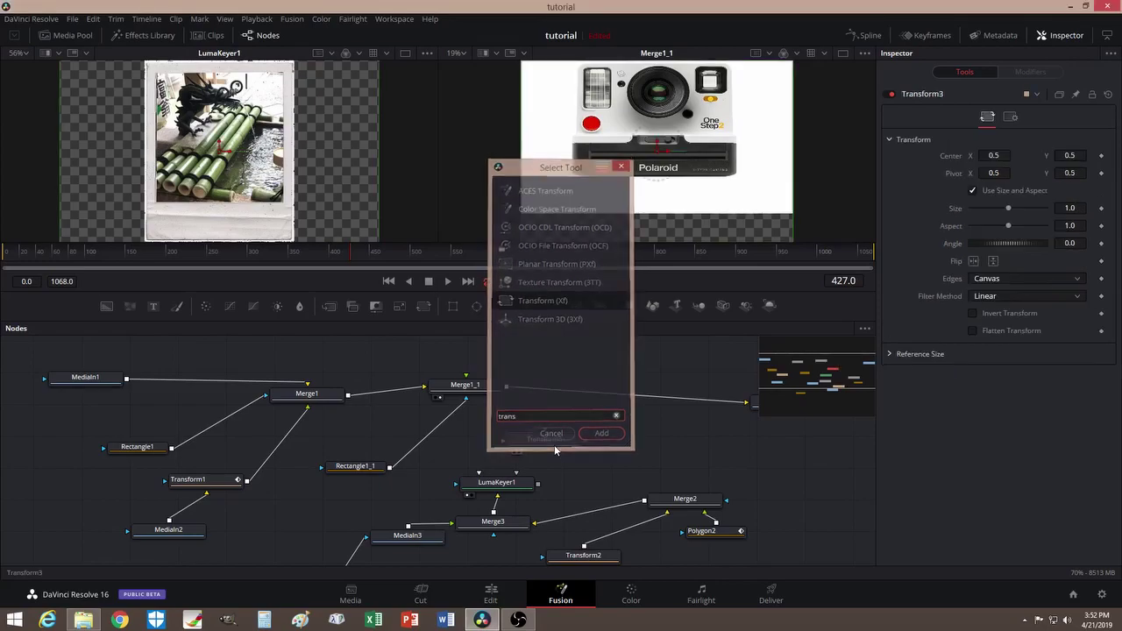
{"action": "left_click_drag", "start_coordinate": [548, 452], "coordinate": [539, 449]}
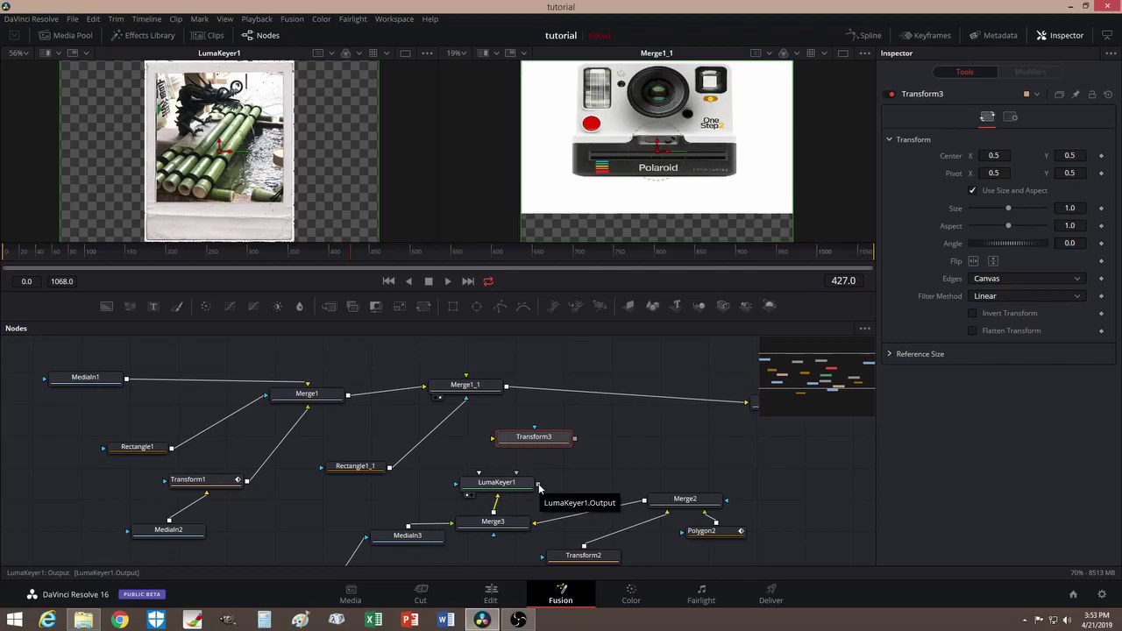
{"action": "left_click_drag", "start_coordinate": [539, 484], "coordinate": [533, 440]}
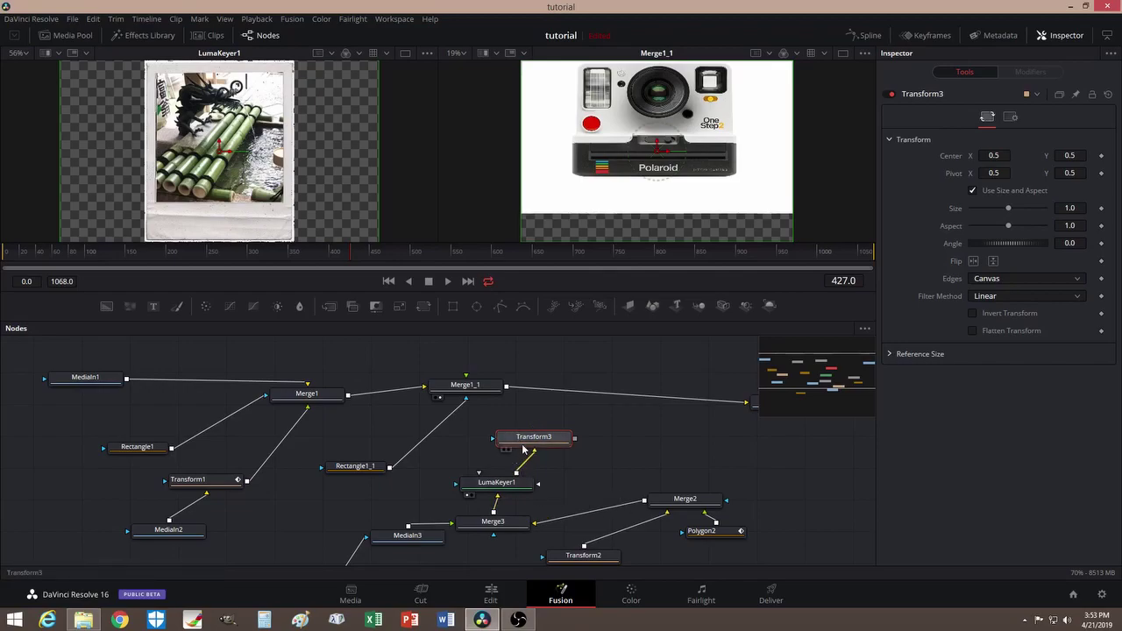
View Transform3 in place of LumaKeyer1, lower its image to a Center Y of about 0.476, and reposition the Transform3 and LumaKeyer1 nodes
{"action": "left_click", "coordinate": [505, 451]}
{"action": "left_click_drag", "start_coordinate": [218, 144], "coordinate": [252, 152]}
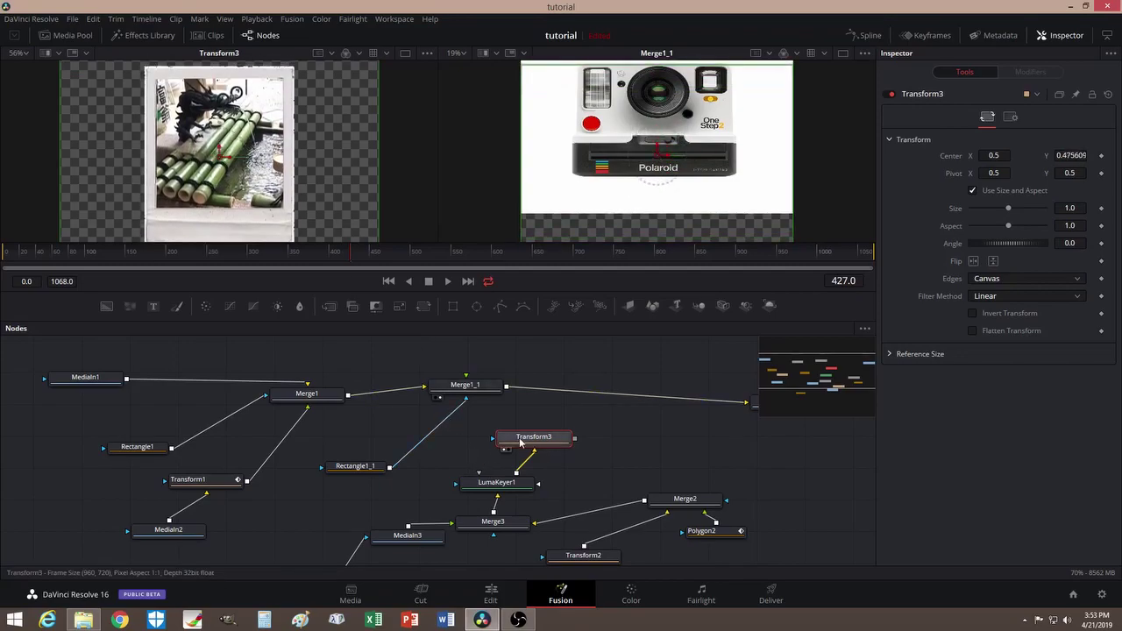
{"action": "left_click_drag", "start_coordinate": [522, 438], "coordinate": [512, 443]}
{"action": "left_click_drag", "start_coordinate": [499, 488], "coordinate": [510, 497]}
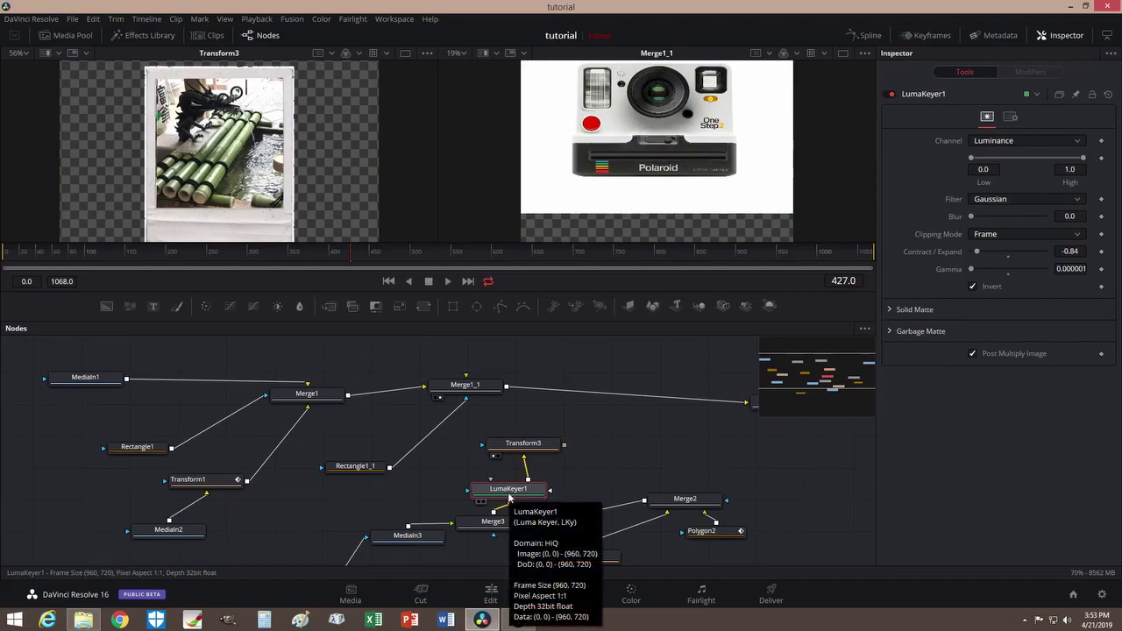
{"action": "left_click_drag", "start_coordinate": [522, 448], "coordinate": [552, 441]}
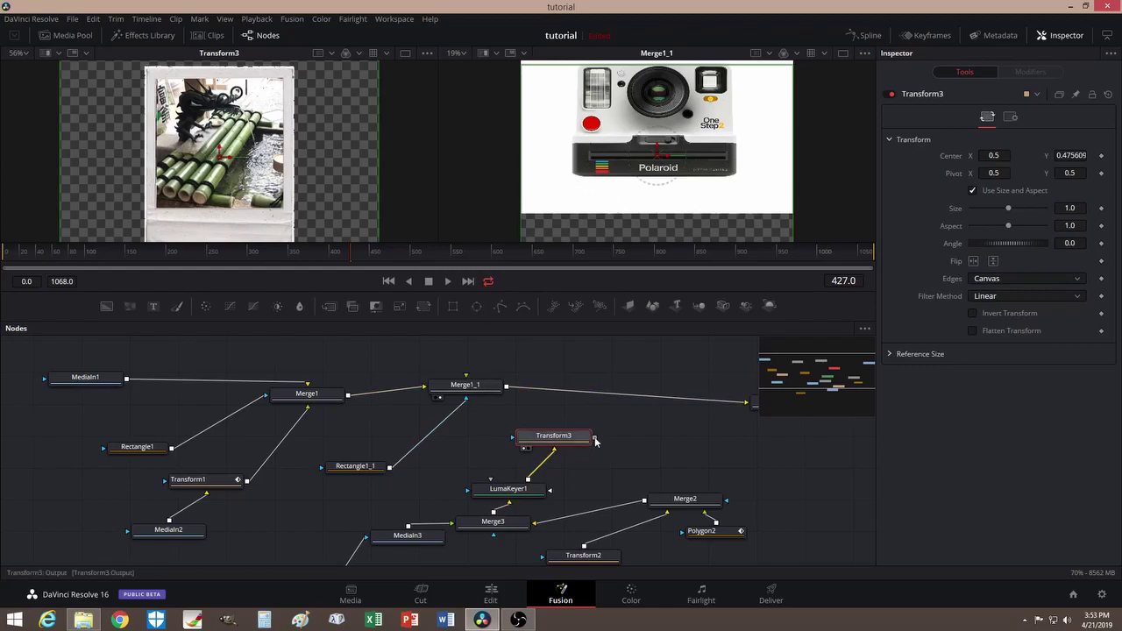
Connect Transform3 to Merge1_1 as the foreground, lower the picture to a Center Y of about -0.096, and enlarge it
{"action": "left_click_drag", "start_coordinate": [594, 439], "coordinate": [467, 381]}
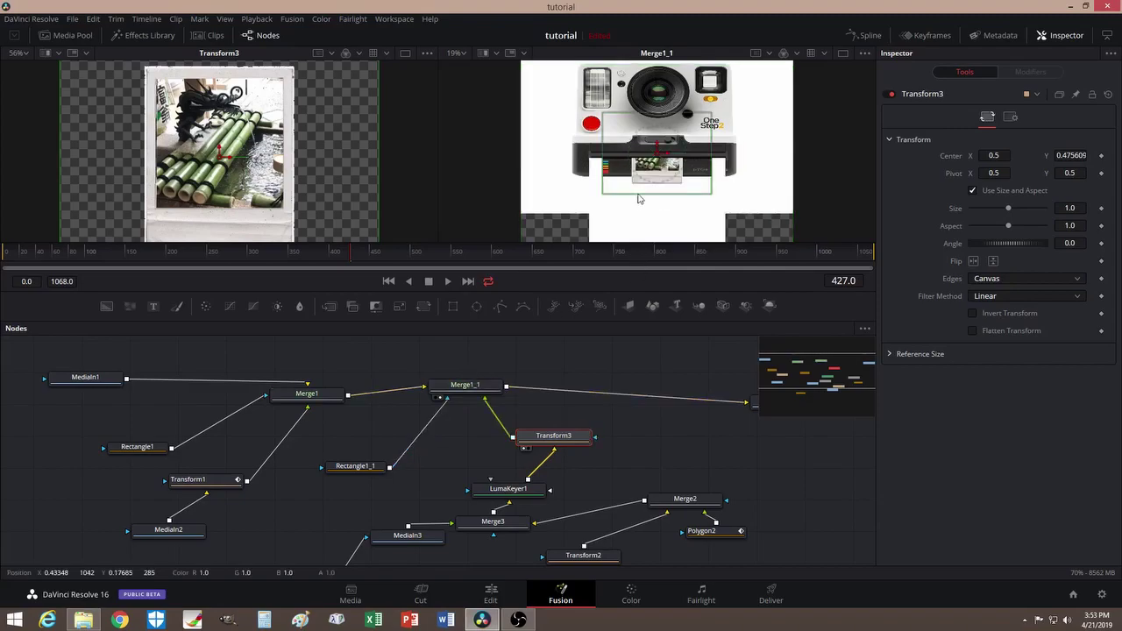
{"action": "left_click_drag", "start_coordinate": [661, 149], "coordinate": [686, 193]}
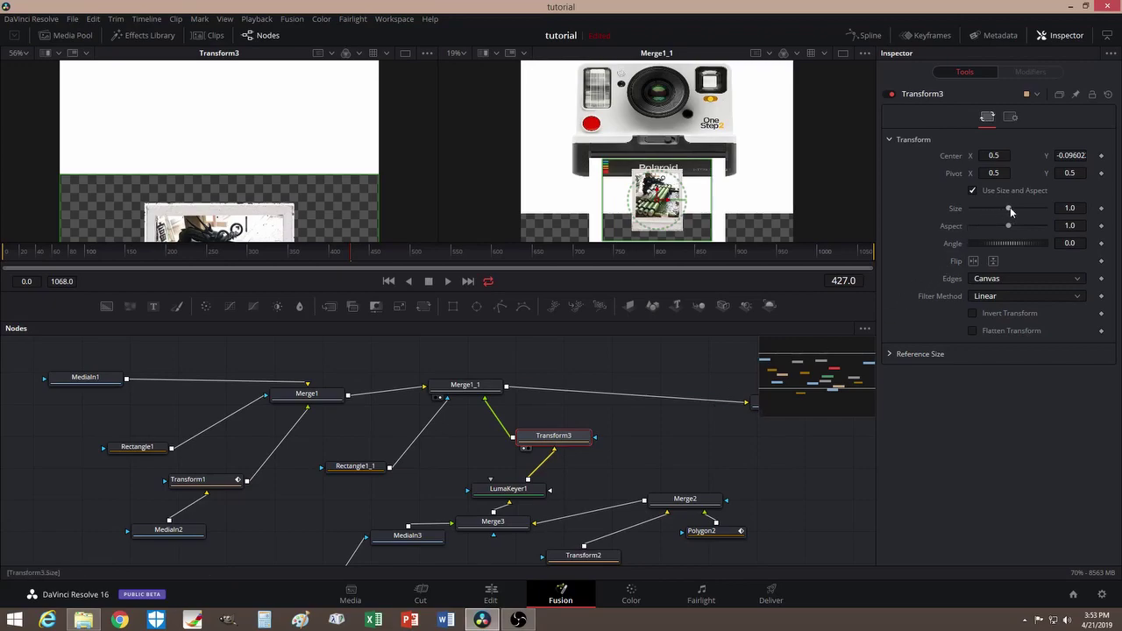
{"action": "left_click_drag", "start_coordinate": [1012, 211], "coordinate": [1024, 215]}
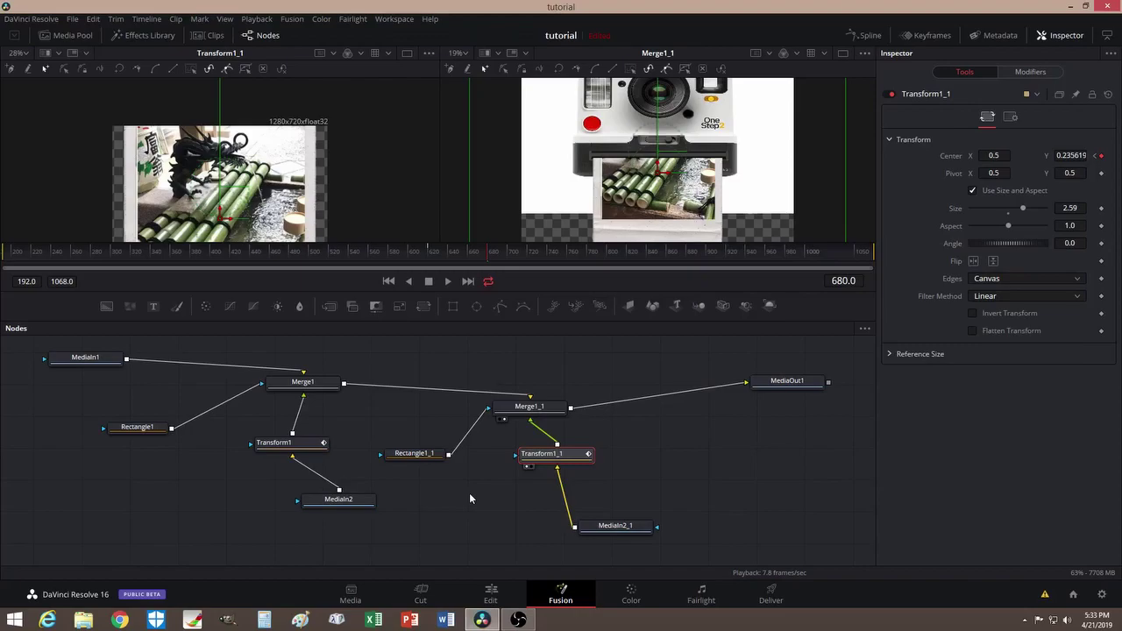
Disconnect MediaIn2_1 from Transform1_1 and place it aside below MediaOut1
{"action": "left_click_drag", "start_coordinate": [605, 525], "coordinate": [579, 506]}
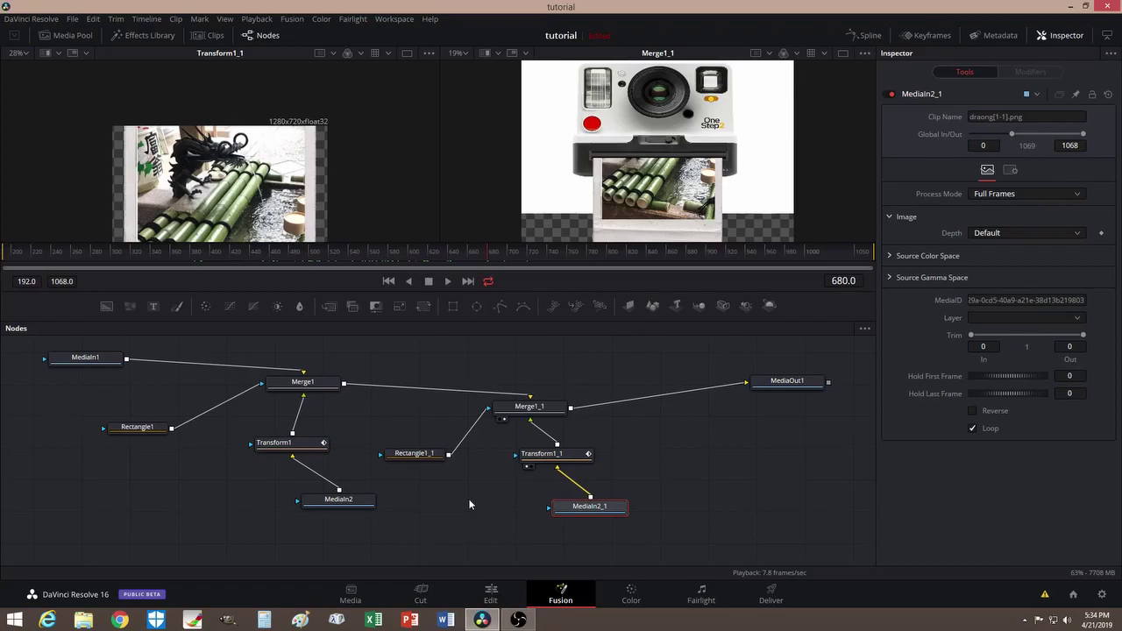
{"action": "left_click_drag", "start_coordinate": [595, 511], "coordinate": [614, 515]}
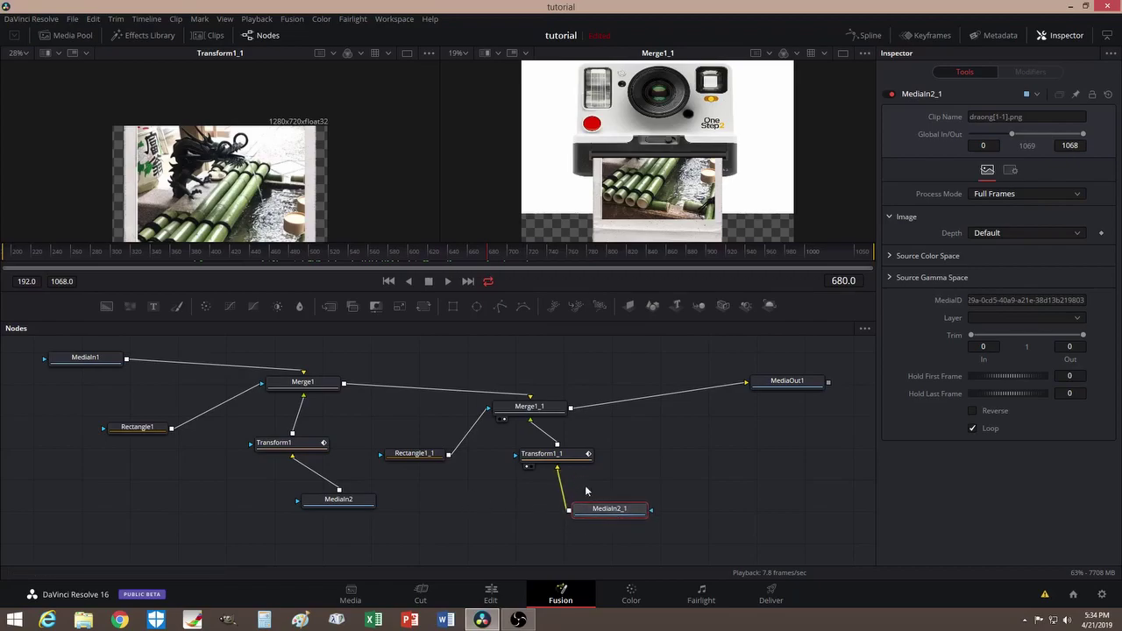
{"action": "left_click_drag", "start_coordinate": [561, 482], "coordinate": [780, 506]}
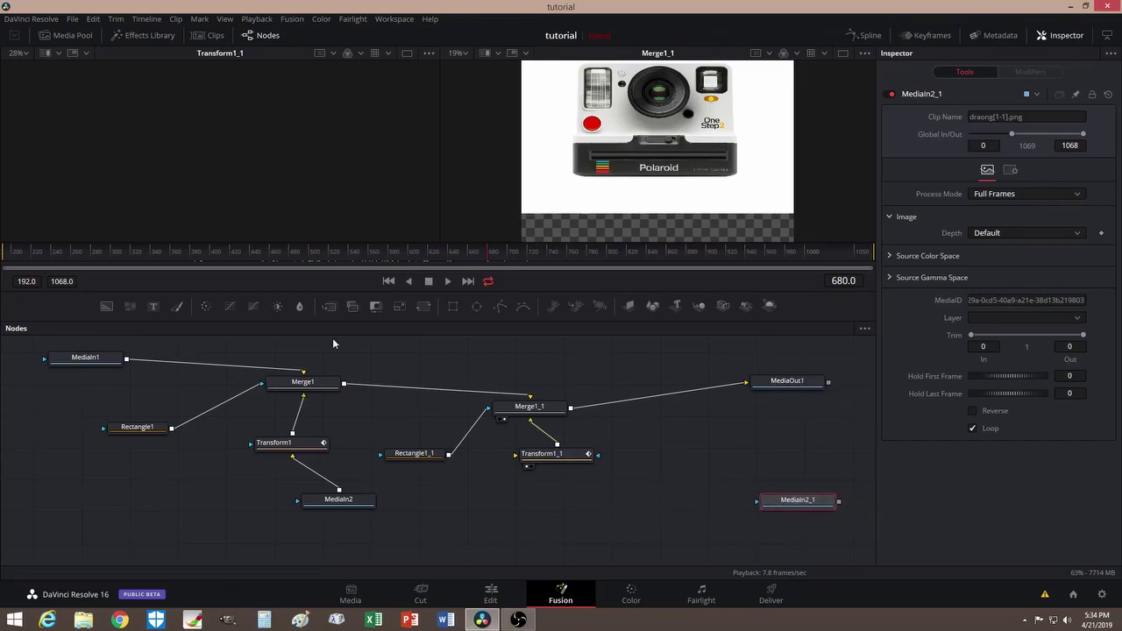
Add the couple's MP4 video from the media pool to the node graph and connect it to Transform1_1
{"action": "left_click", "coordinate": [74, 36]}
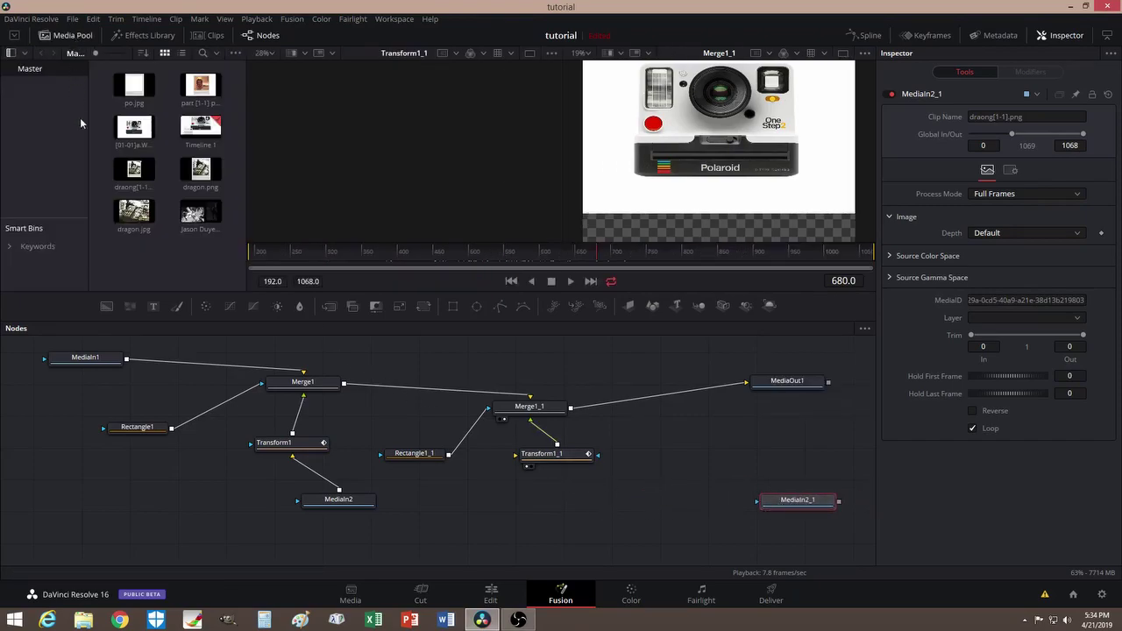
{"action": "left_click_drag", "start_coordinate": [201, 213], "coordinate": [635, 497]}
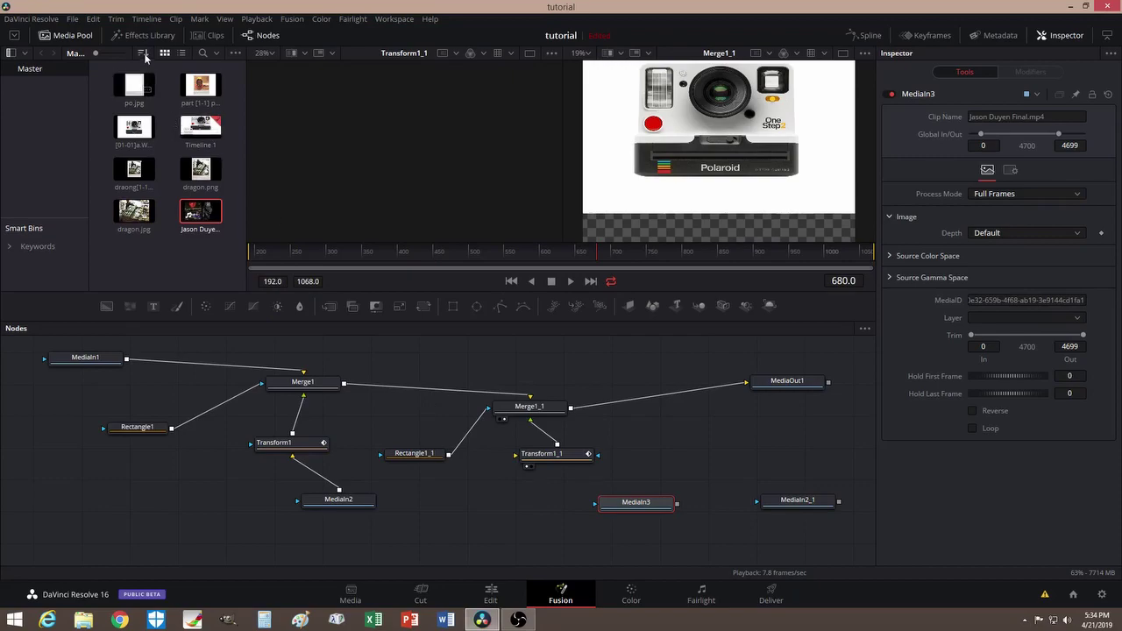
{"action": "left_click", "coordinate": [72, 36]}
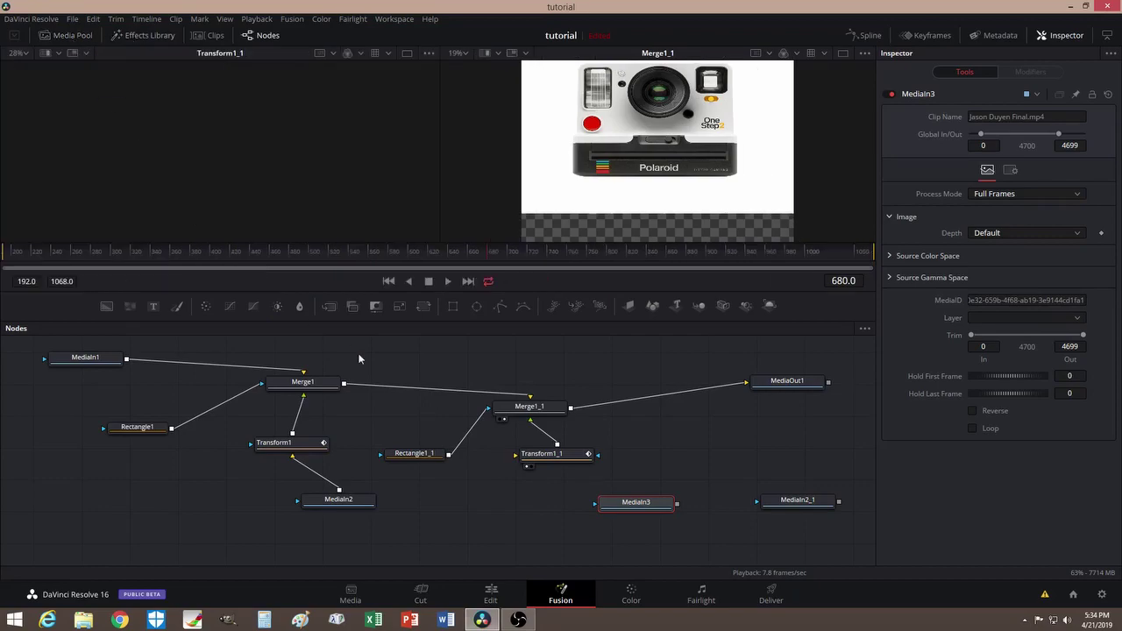
{"action": "left_click_drag", "start_coordinate": [625, 502], "coordinate": [515, 462]}
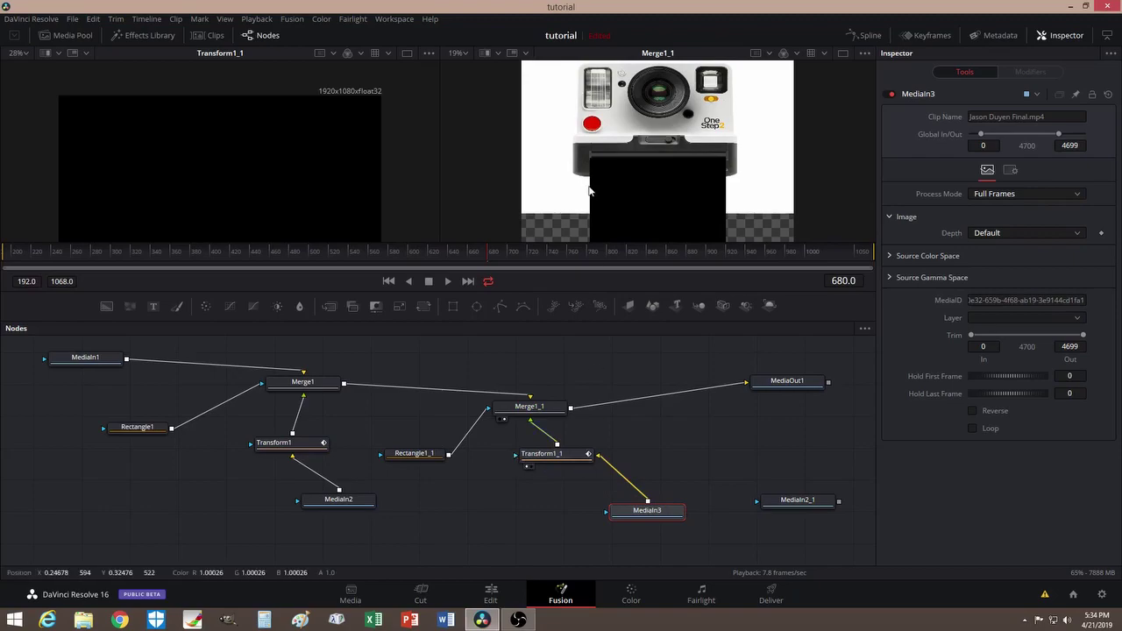
Try to retime MediaIn3 with its trim range, set its Hold First Frame to 36, and disconnect it from Transform1_1
{"action": "left_click_drag", "start_coordinate": [491, 254], "coordinate": [462, 249]}
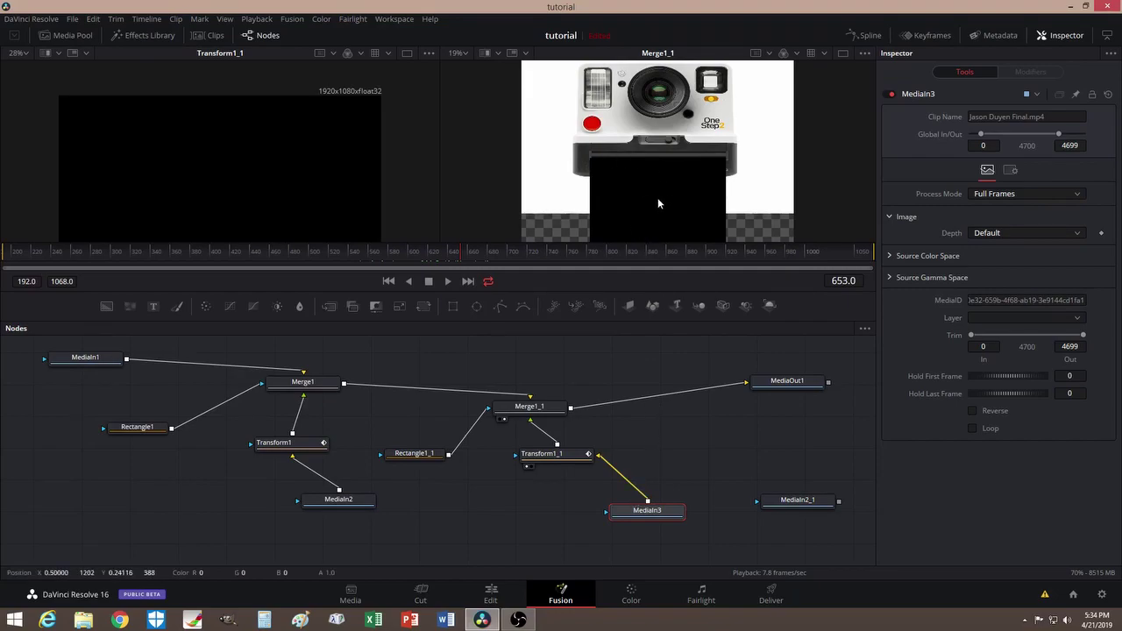
{"action": "mouse_move", "coordinate": [1083, 336]}
{"action": "left_mouse_down"}
{"action": "mouse_move", "coordinate": [987, 341]}
{"action": "mouse_move", "coordinate": [1087, 341]}
{"action": "left_mouse_up"}
{"action": "mouse_move", "coordinate": [970, 335]}
{"action": "left_mouse_down"}
{"action": "mouse_move", "coordinate": [991, 343]}
{"action": "mouse_move", "coordinate": [963, 341]}
{"action": "left_mouse_up"}
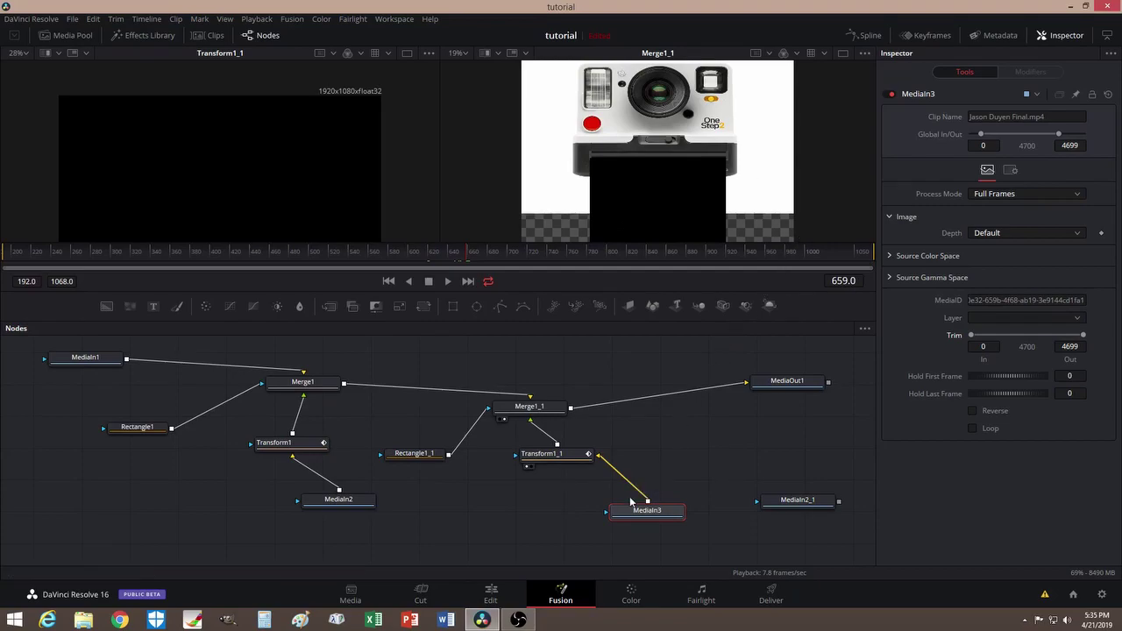
{"action": "mouse_move", "coordinate": [1020, 374]}
{"action": "left_mouse_down"}
{"action": "mouse_move", "coordinate": [1046, 372]}
{"action": "mouse_move", "coordinate": [1015, 379]}
{"action": "mouse_move", "coordinate": [1035, 377]}
{"action": "left_mouse_up"}
{"action": "left_click_drag", "start_coordinate": [607, 463], "coordinate": [616, 473]}
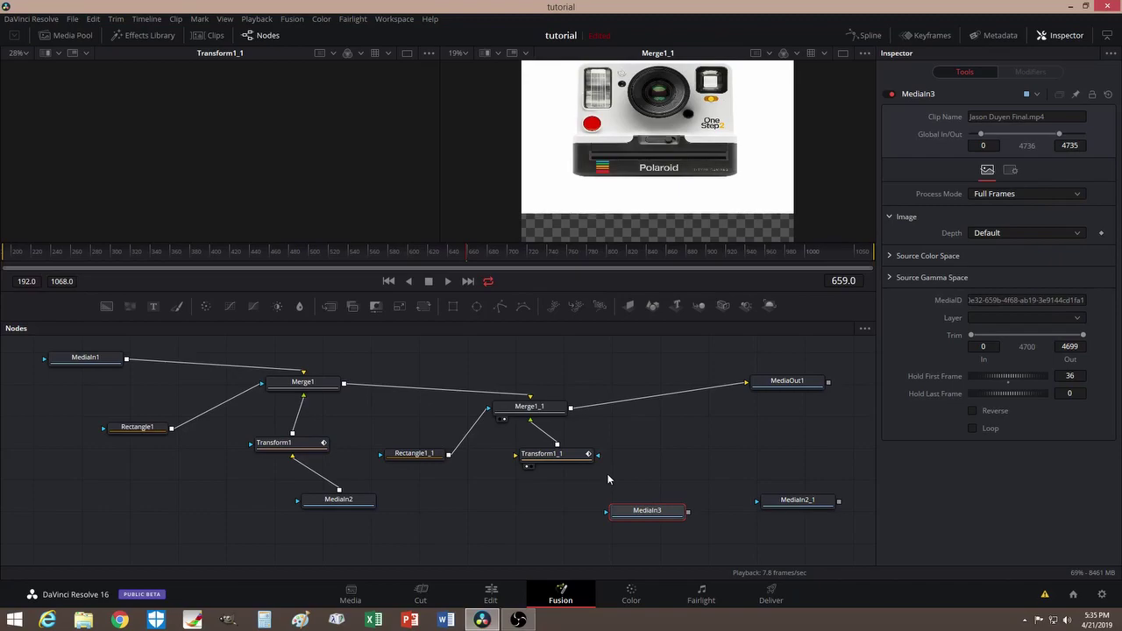
On the Edit page, preview the photo's ejection and place the couple's MP4 video on Video 3 near 01:00:04:20
{"action": "left_click", "coordinate": [491, 594]}
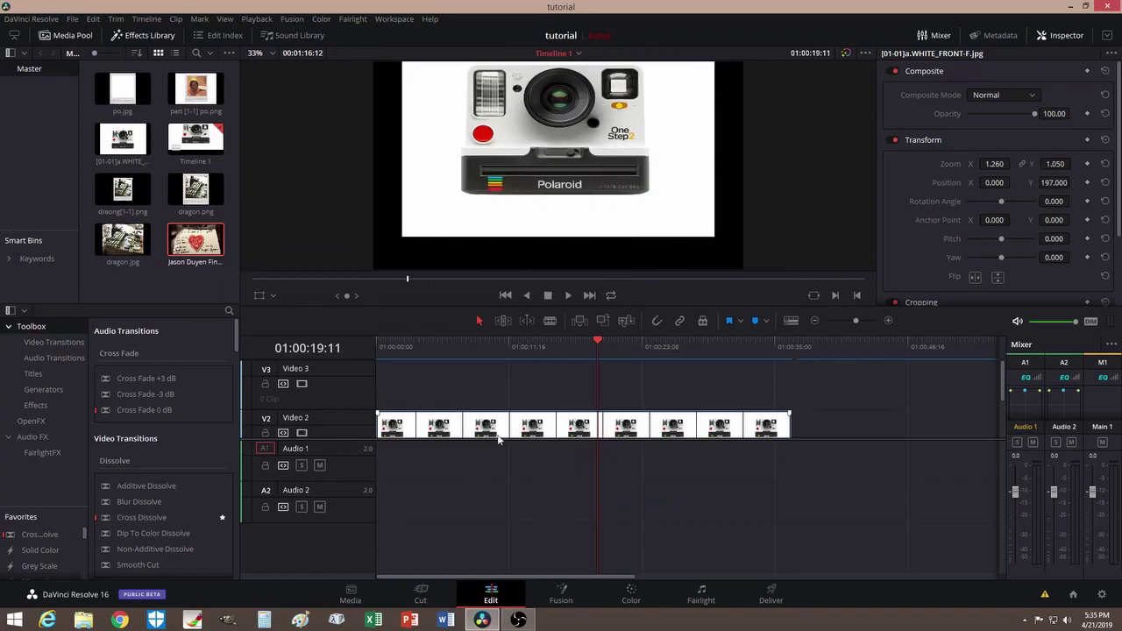
{"action": "mouse_move", "coordinate": [438, 348]}
{"action": "left_mouse_down"}
{"action": "mouse_move", "coordinate": [382, 358]}
{"action": "mouse_move", "coordinate": [440, 368]}
{"action": "left_mouse_up"}
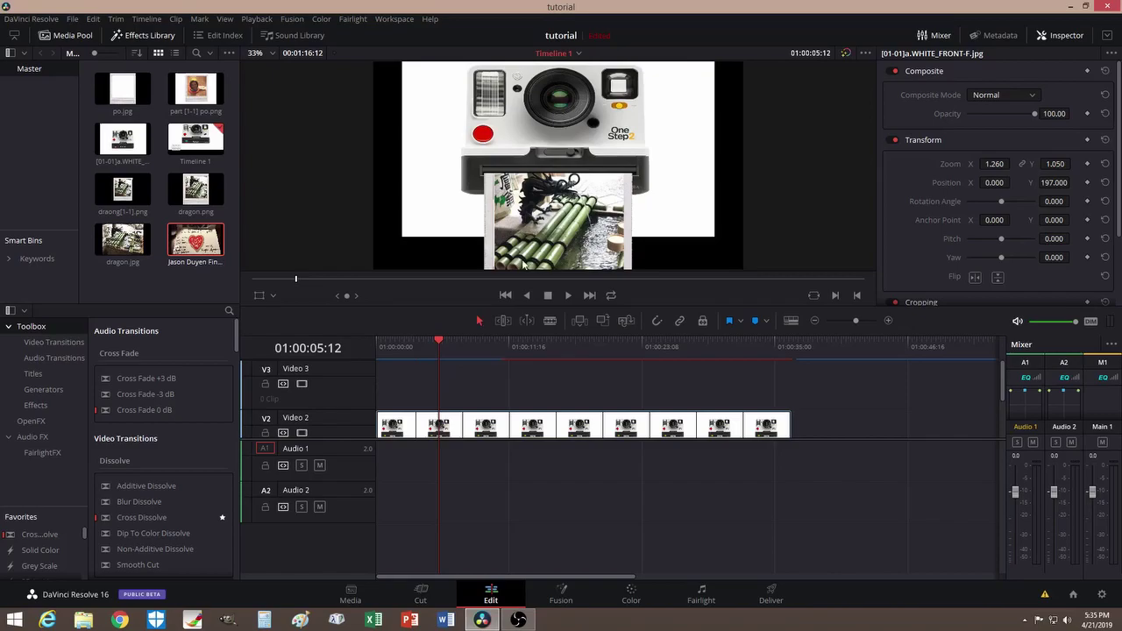
{"action": "left_click_drag", "start_coordinate": [441, 341], "coordinate": [382, 348]}
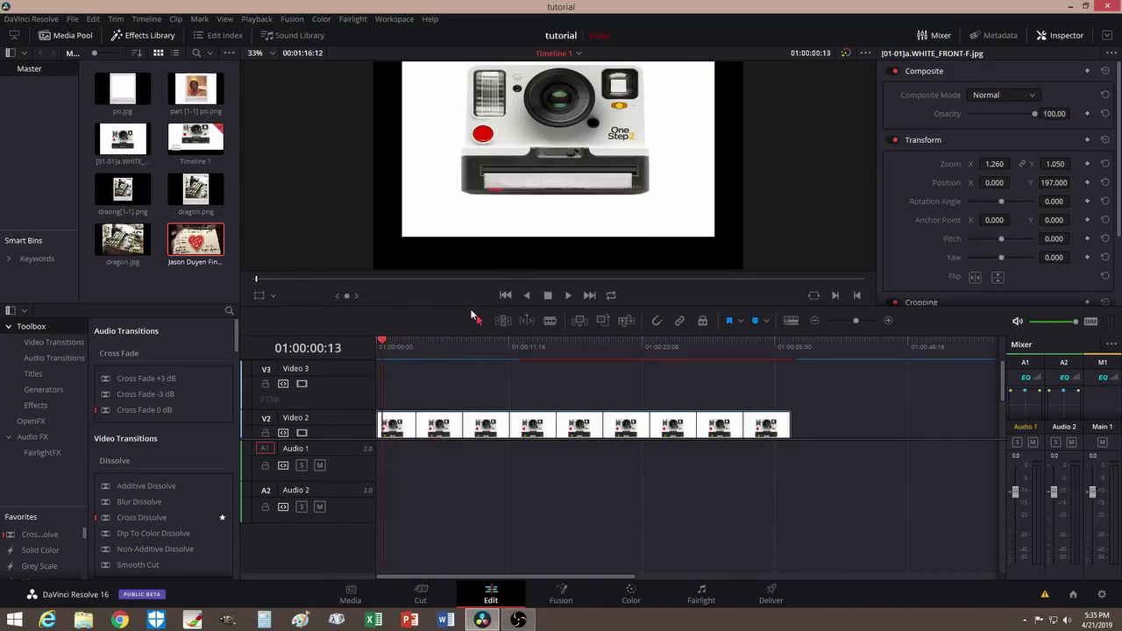
{"action": "left_click_drag", "start_coordinate": [388, 342], "coordinate": [431, 344]}
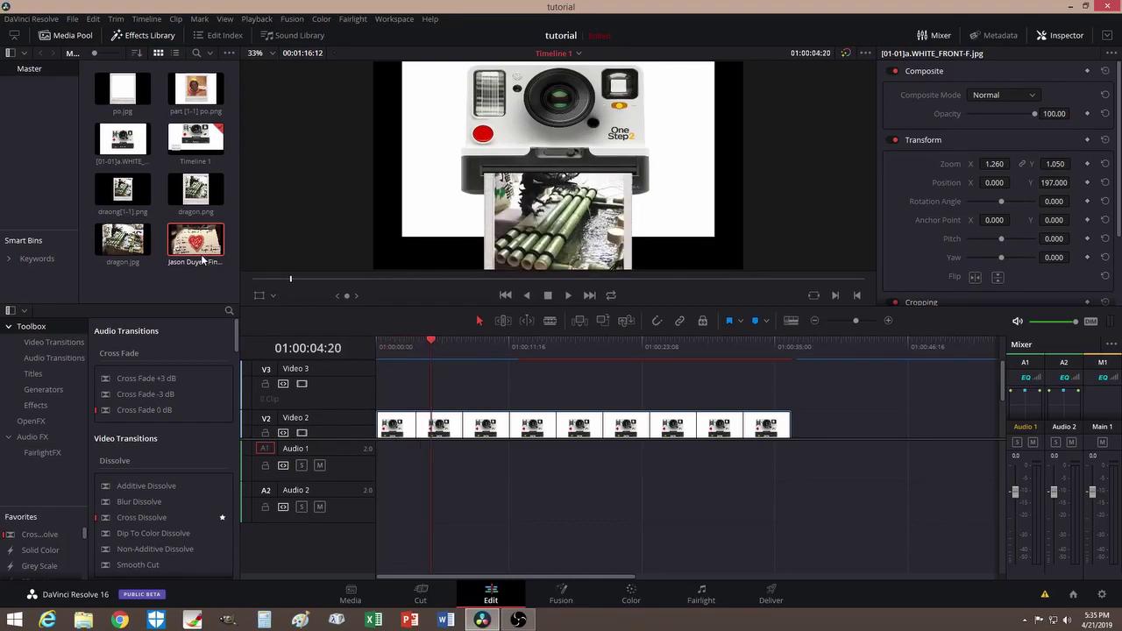
{"action": "left_click_drag", "start_coordinate": [196, 239], "coordinate": [435, 380]}
Delete the couple's video's audio from Audio 2 and align the remaining video clip with the playhead
{"action": "left_click", "coordinate": [505, 494]}
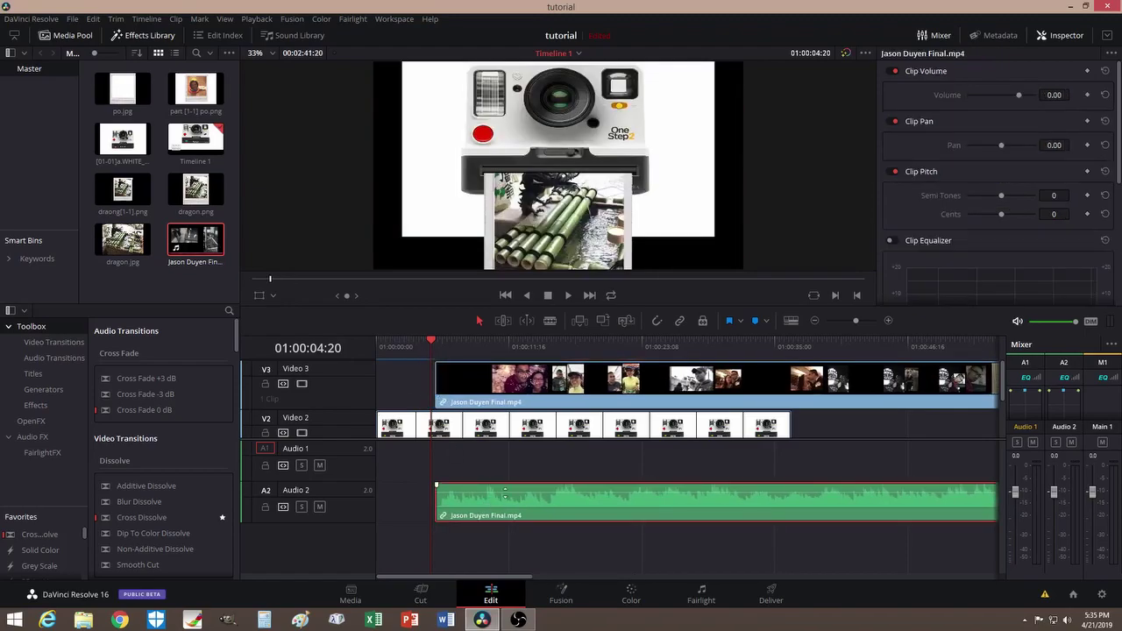
{"action": "key", "text": "Delete"}
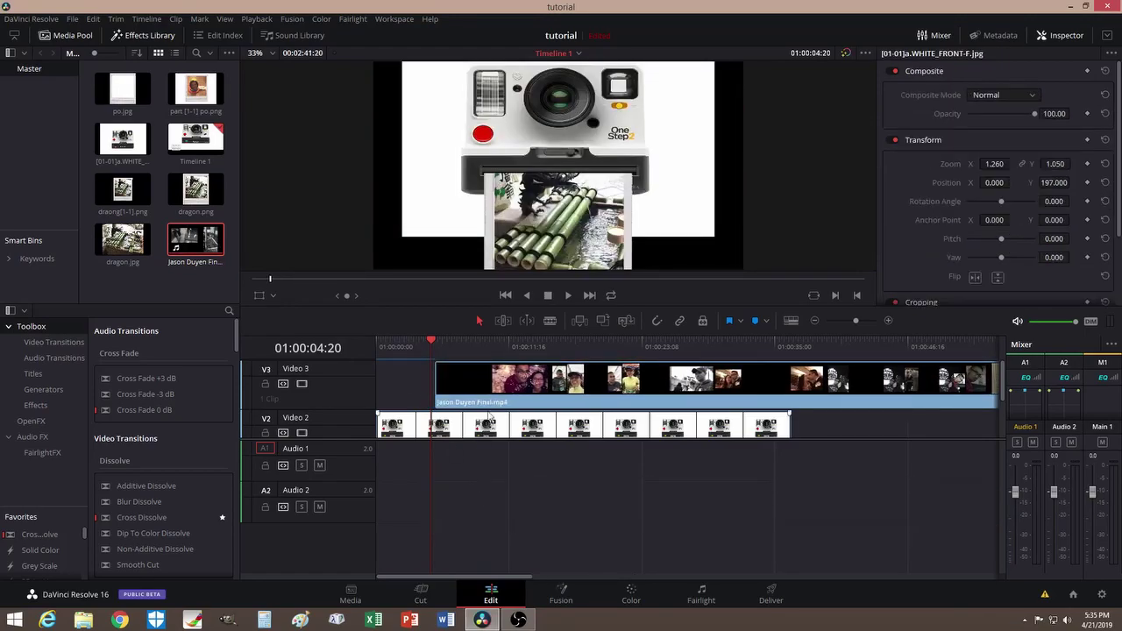
{"action": "left_click", "coordinate": [463, 374]}
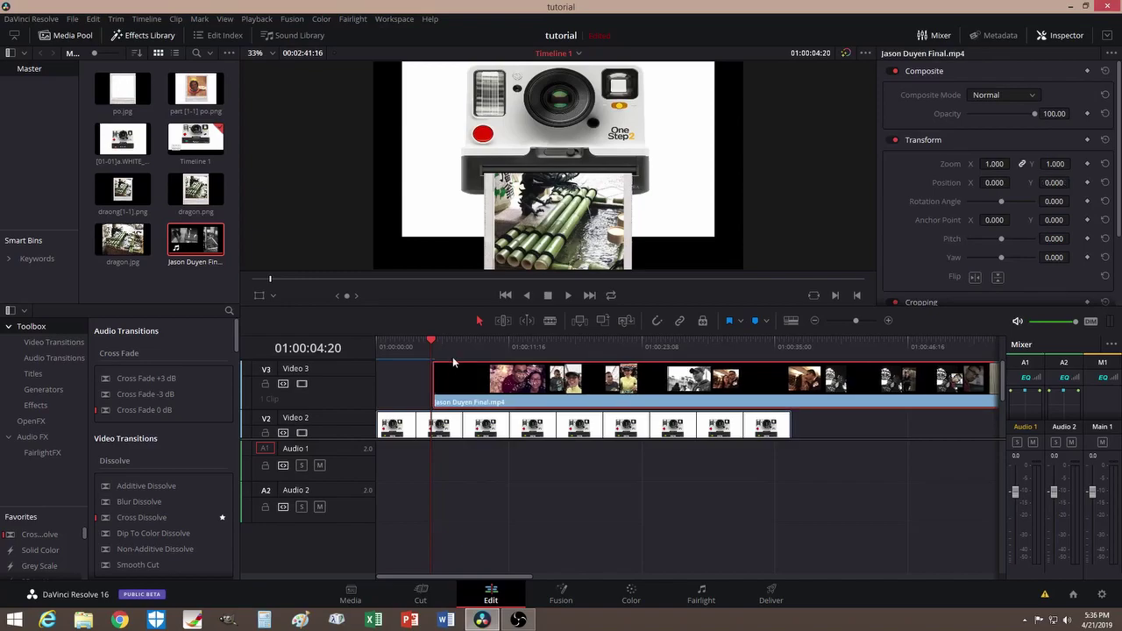
Split the Video 3 clip at about 01:00:14:09 and delete the portion after the cut
{"action": "left_click_drag", "start_coordinate": [436, 341], "coordinate": [540, 345]}
{"action": "left_click", "coordinate": [549, 322]}
{"action": "left_click", "coordinate": [543, 380]}
{"action": "left_click", "coordinate": [481, 324]}
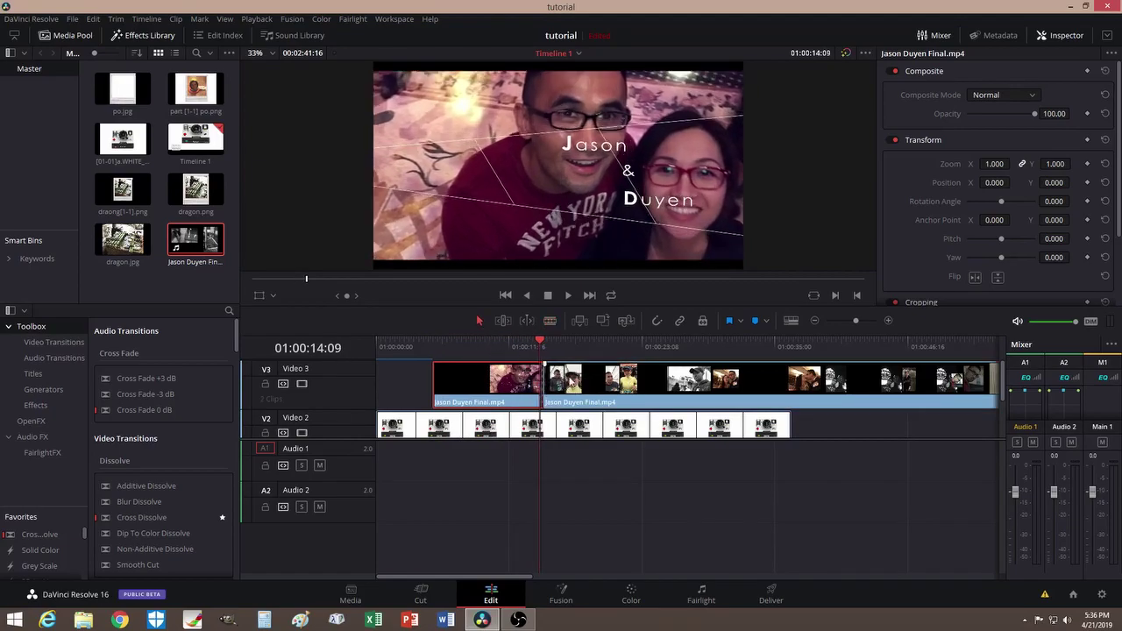
{"action": "left_click", "coordinate": [580, 386]}
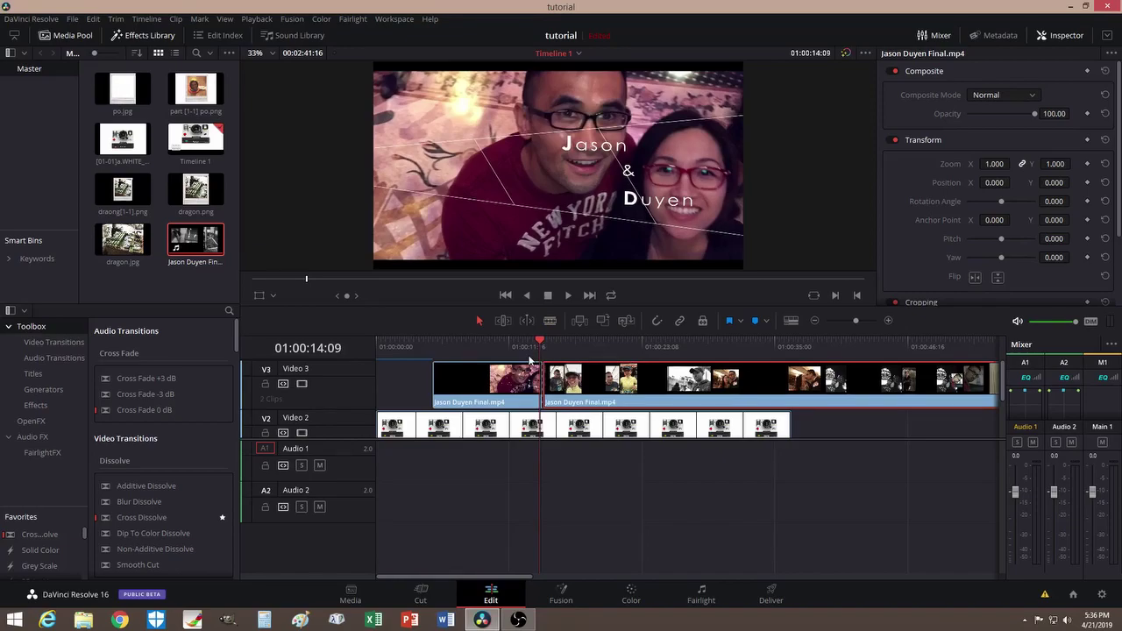
{"action": "key", "text": "Delete"}
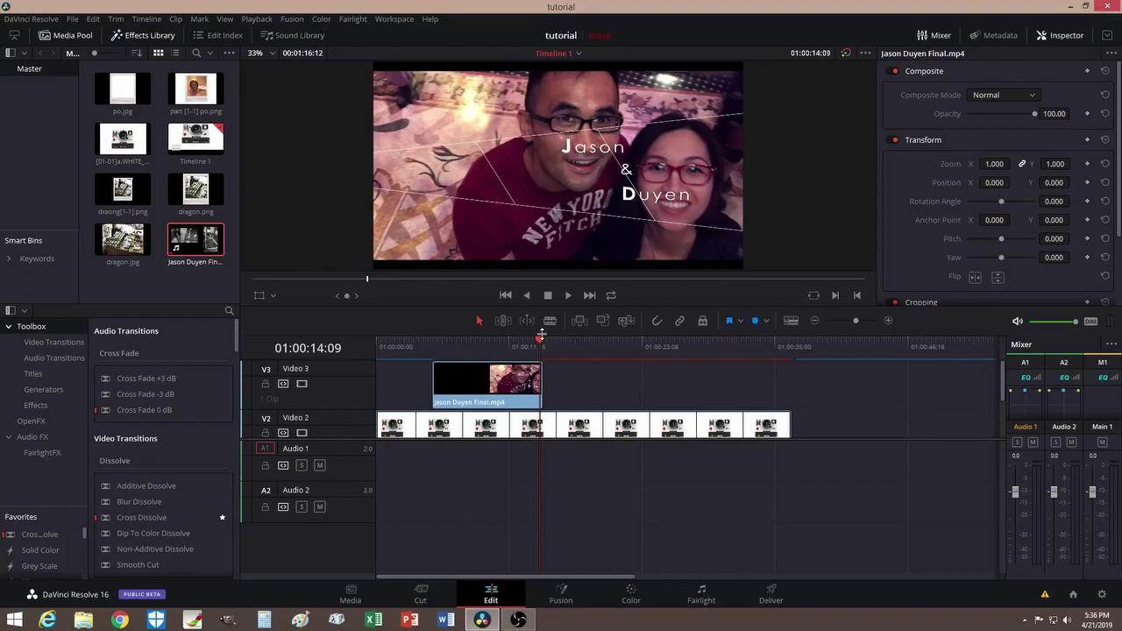
Move the shortened clip on Video 3 so that it starts at about 01:00:05:21
{"action": "left_click_drag", "start_coordinate": [540, 340], "coordinate": [443, 346]}
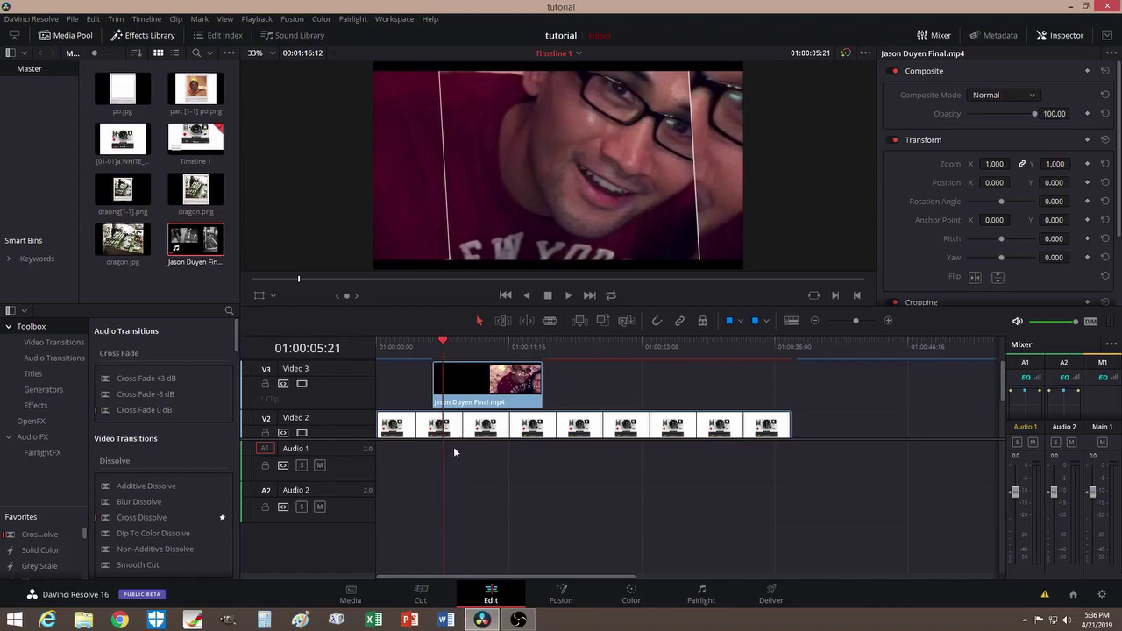
{"action": "left_click_drag", "start_coordinate": [483, 392], "coordinate": [539, 392]}
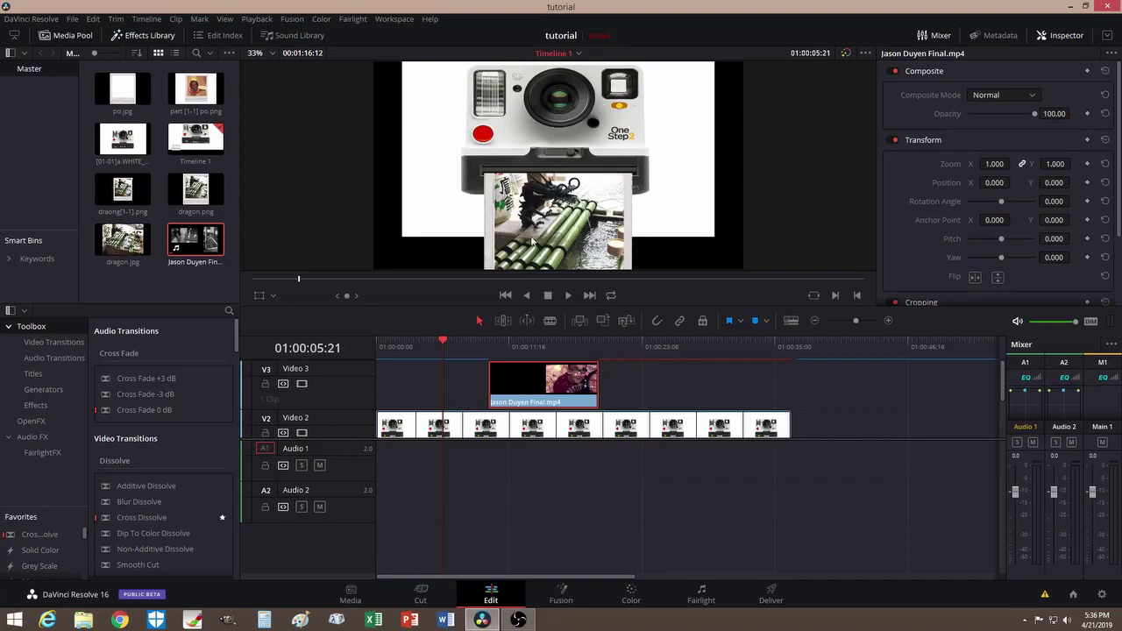
{"action": "left_click_drag", "start_coordinate": [536, 364], "coordinate": [485, 389]}
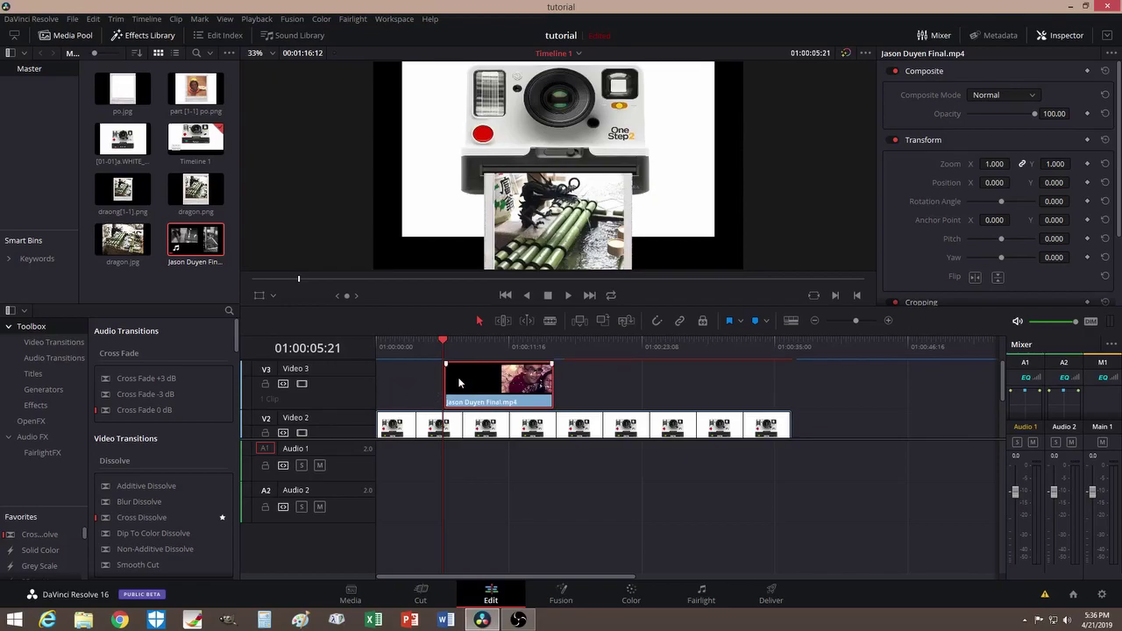
{"action": "left_click_drag", "start_coordinate": [487, 386], "coordinate": [417, 384]}
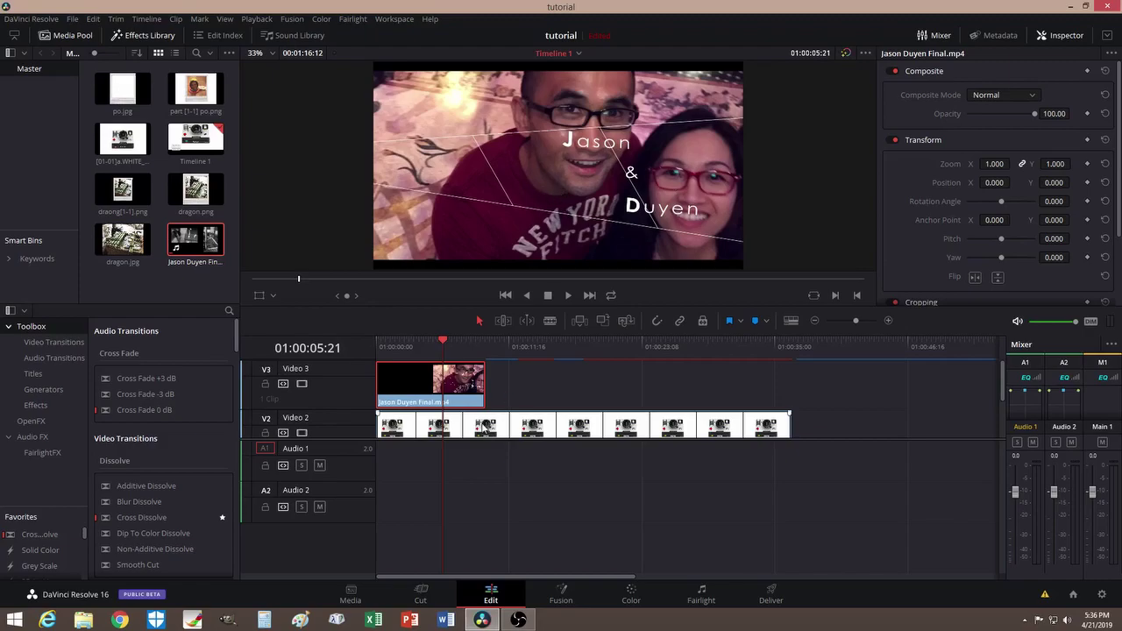
{"action": "mouse_move", "coordinate": [466, 392]}
{"action": "left_mouse_down"}
{"action": "mouse_move", "coordinate": [579, 392]}
{"action": "mouse_move", "coordinate": [480, 389]}
{"action": "left_mouse_up"}
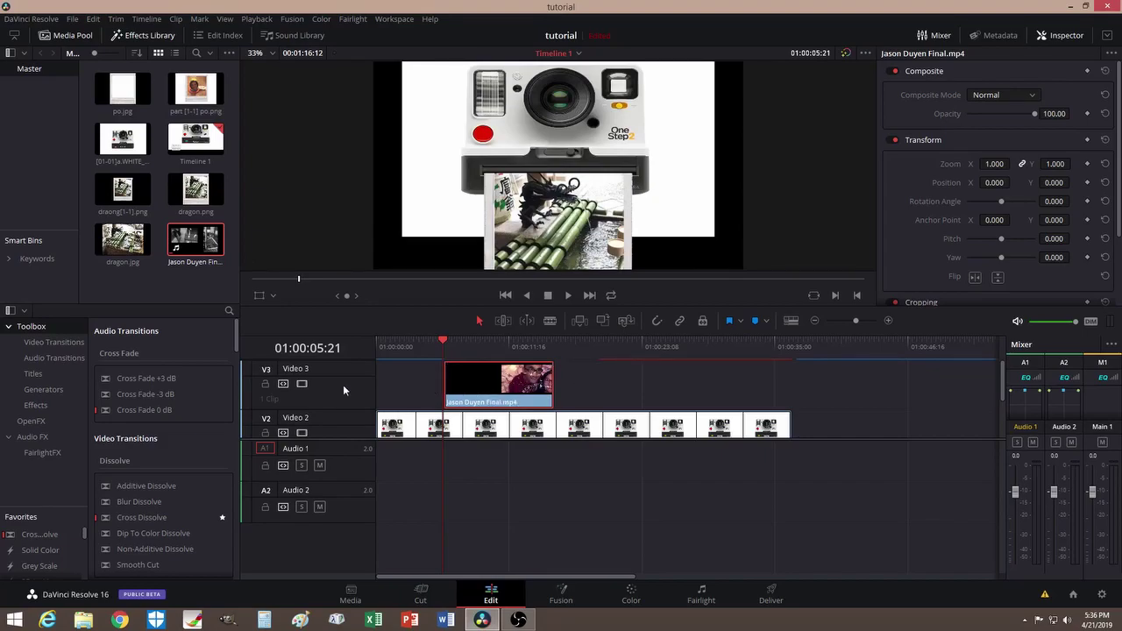
Add a Solid Color generator on Video 3, turn on snapping, and stretch it from the timeline start to the video clip
{"action": "left_click_drag", "start_coordinate": [47, 555], "coordinate": [402, 419]}
{"action": "scroll", "coordinate": [422, 406], "scroll_direction": "down", "scroll_amount": 3}
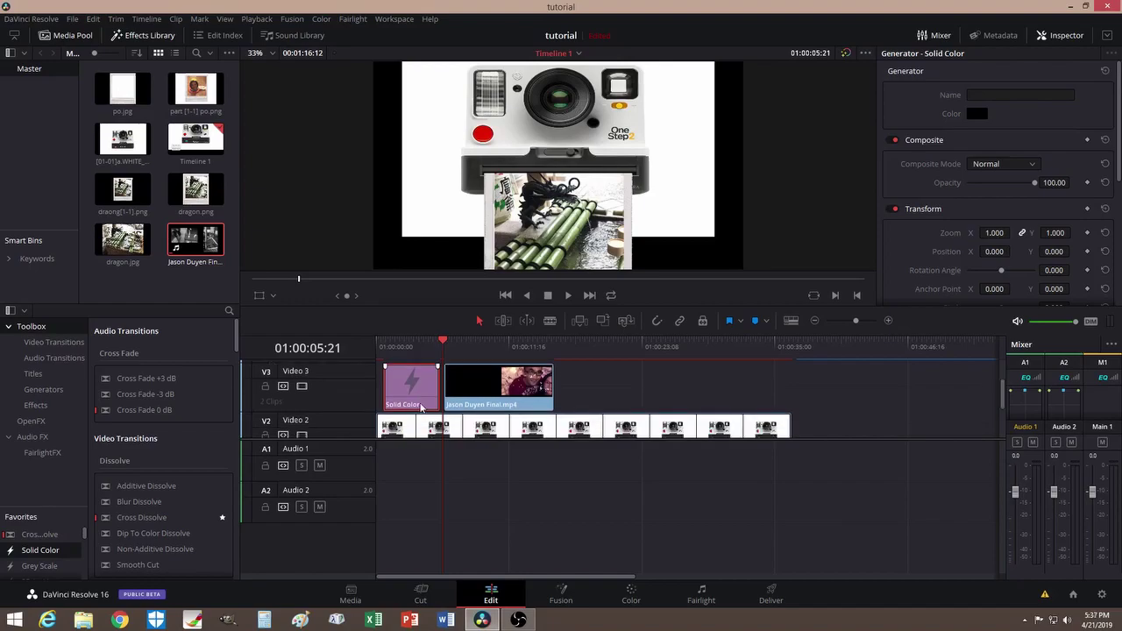
{"action": "left_click", "coordinate": [440, 390]}
{"action": "left_click_drag", "start_coordinate": [440, 390], "coordinate": [445, 390]}
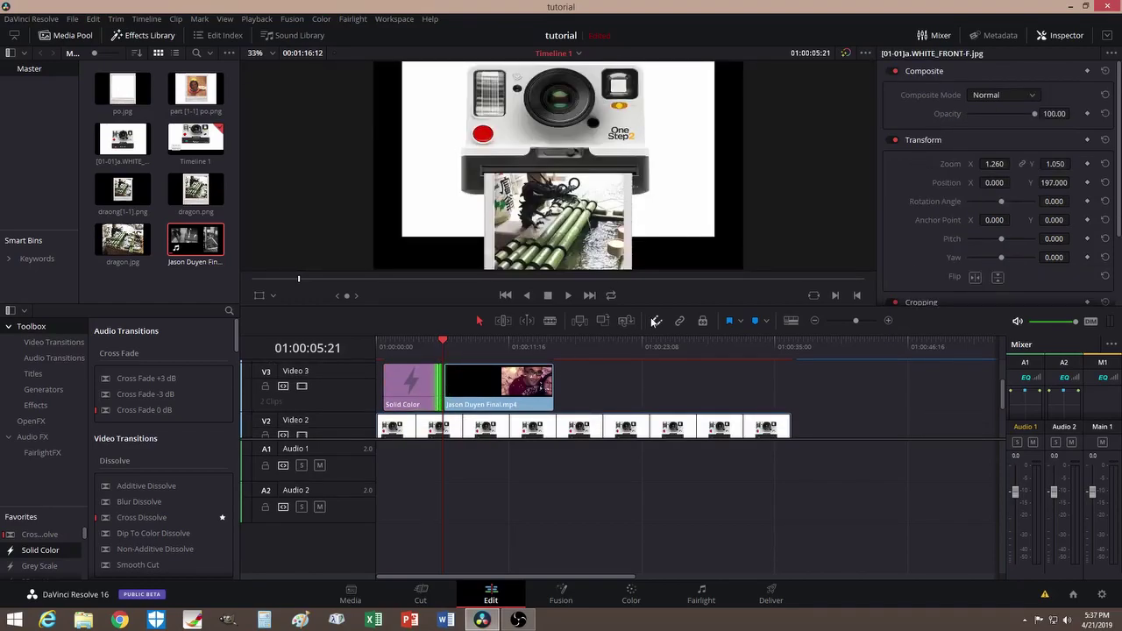
{"action": "left_click_drag", "start_coordinate": [443, 393], "coordinate": [443, 394]}
{"action": "left_click", "coordinate": [409, 402]}
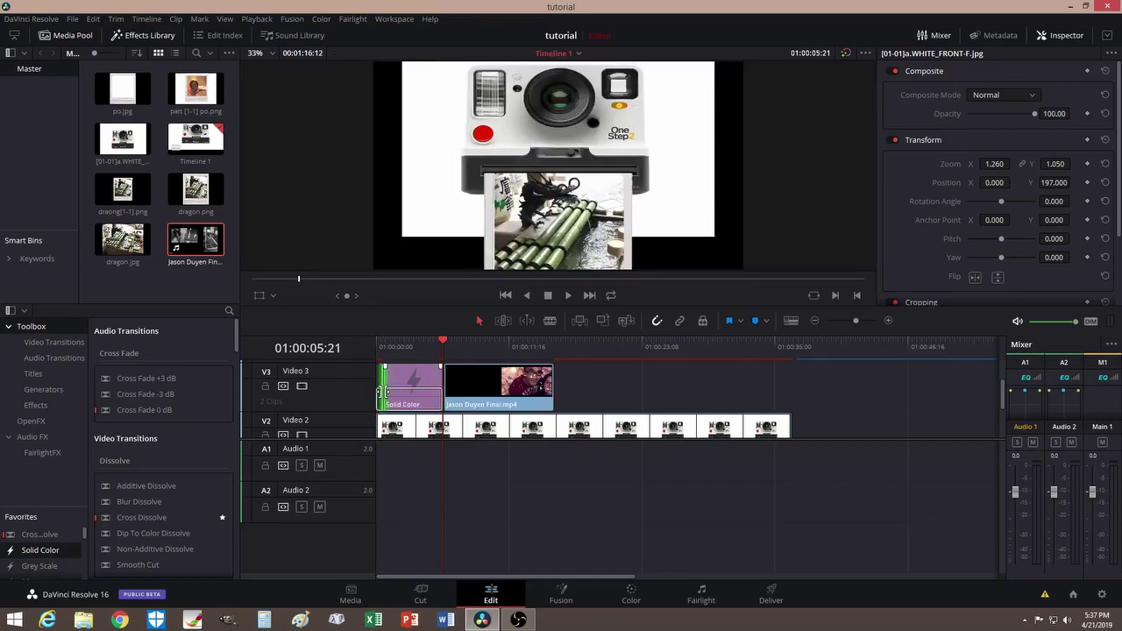
{"action": "scroll", "coordinate": [568, 380], "scroll_direction": "up", "scroll_amount": 1}
{"action": "scroll", "coordinate": [571, 390], "scroll_direction": "down", "scroll_amount": 1}
Combine the Solid Color and the video clip on Video 3 into a compound clip named Compound Clip 1
{"action": "left_click", "coordinate": [460, 388]}
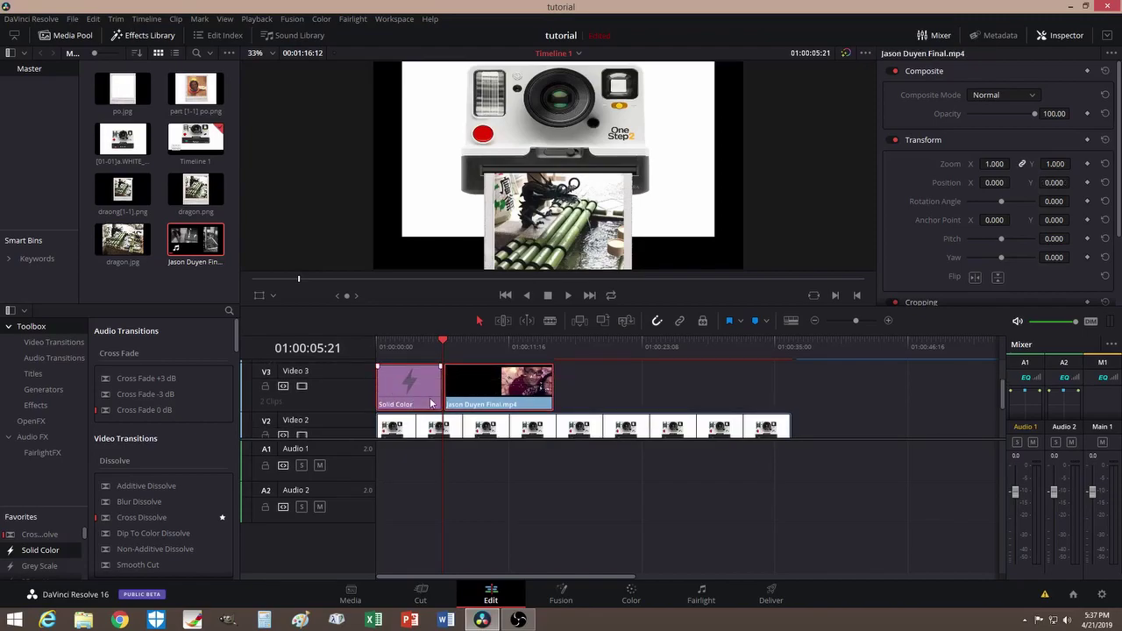
{"action": "right_click", "coordinate": [460, 388]}
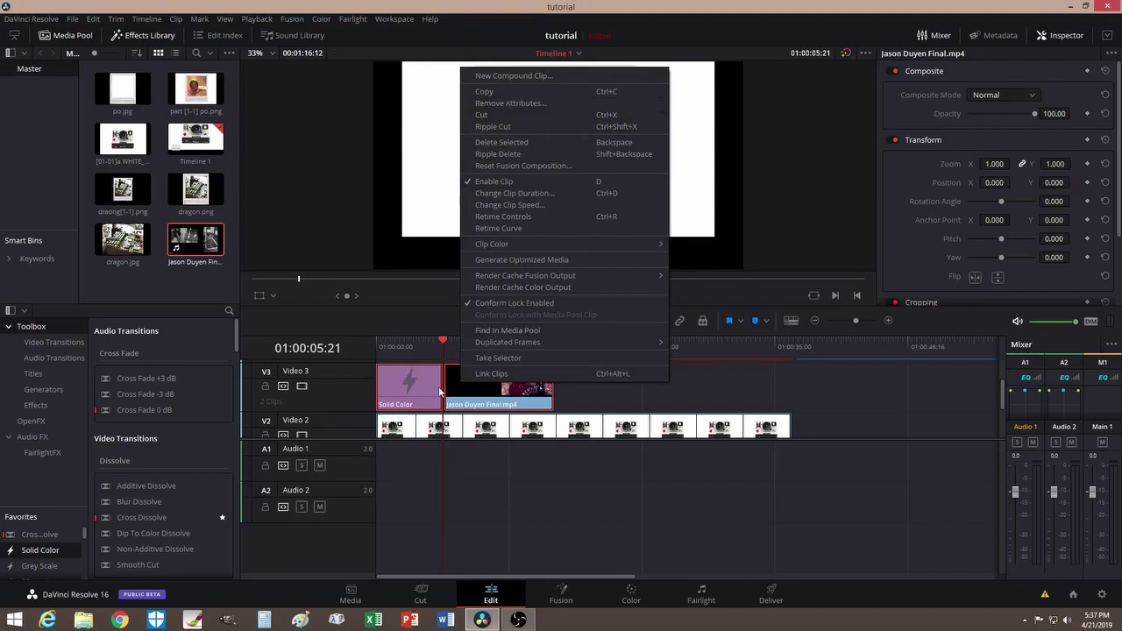
{"action": "left_click", "coordinate": [519, 77]}
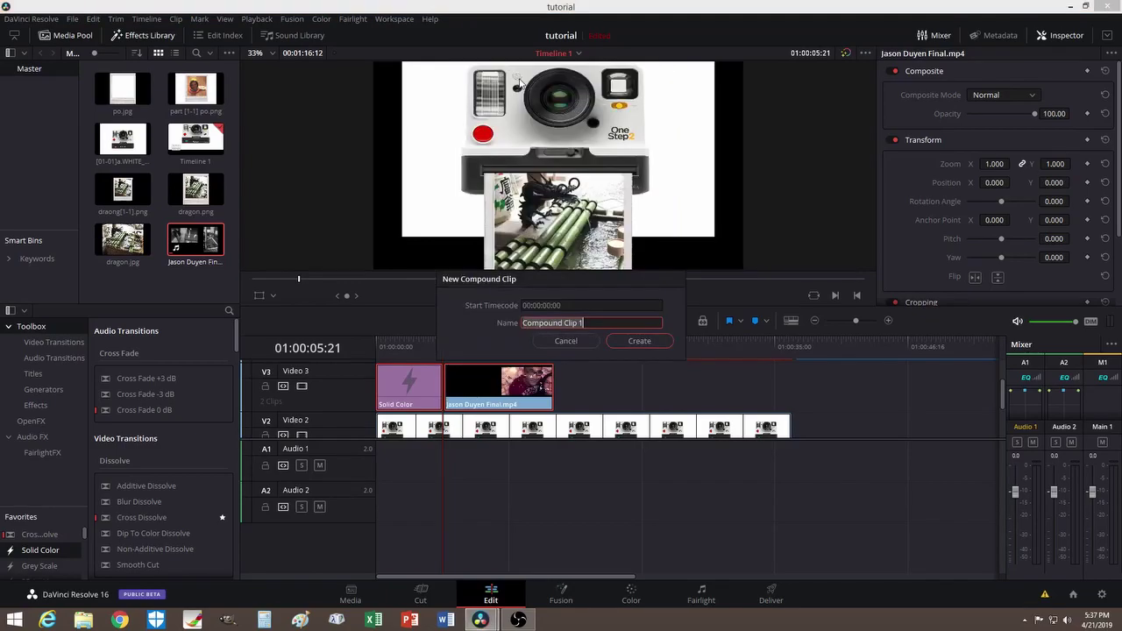
{"action": "left_click", "coordinate": [631, 342]}
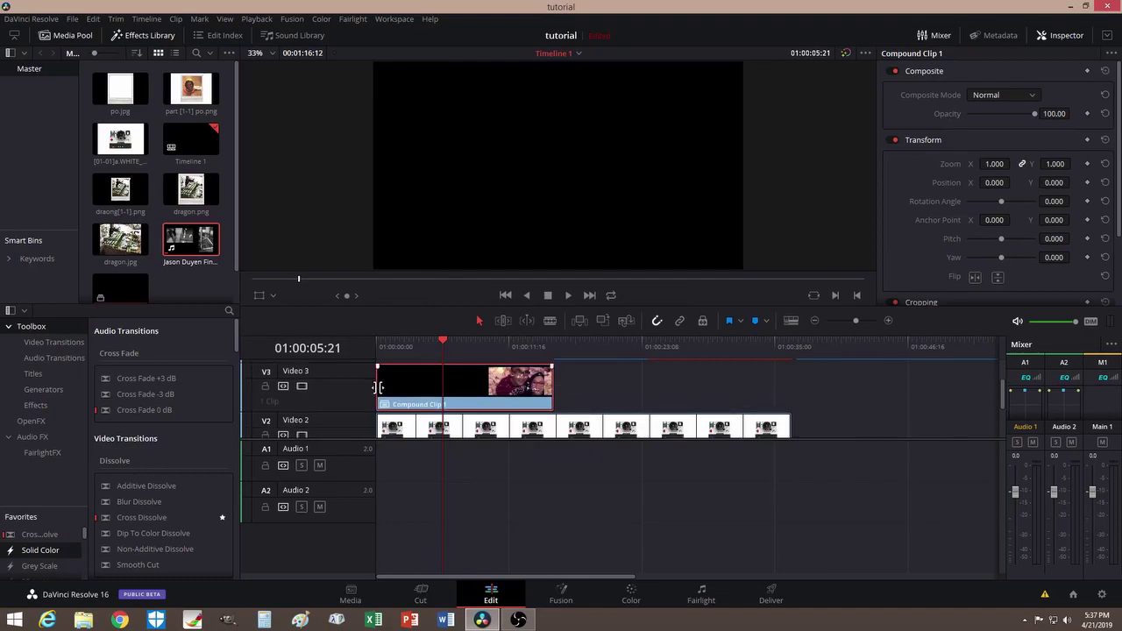
Place the playhead at about 01:00:06:01 and open the compound clip on the Fusion page
{"action": "scroll", "coordinate": [579, 396], "scroll_direction": "down", "scroll_amount": 1}
{"action": "scroll", "coordinate": [577, 395], "scroll_direction": "up", "scroll_amount": 1}
{"action": "left_click_drag", "start_coordinate": [443, 343], "coordinate": [445, 344]}
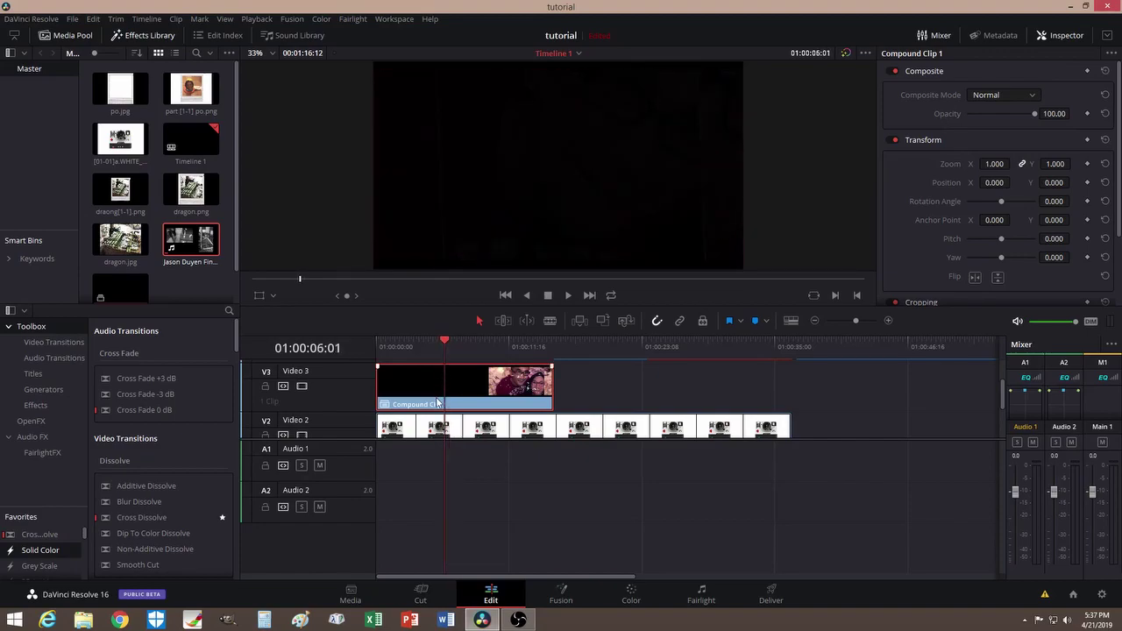
{"action": "scroll", "coordinate": [465, 394], "scroll_direction": "down", "scroll_amount": 1}
{"action": "scroll", "coordinate": [456, 390], "scroll_direction": "up", "scroll_amount": 1}
{"action": "scroll", "coordinate": [597, 381], "scroll_direction": "up", "scroll_amount": 1}
{"action": "scroll", "coordinate": [598, 381], "scroll_direction": "down", "scroll_amount": 1}
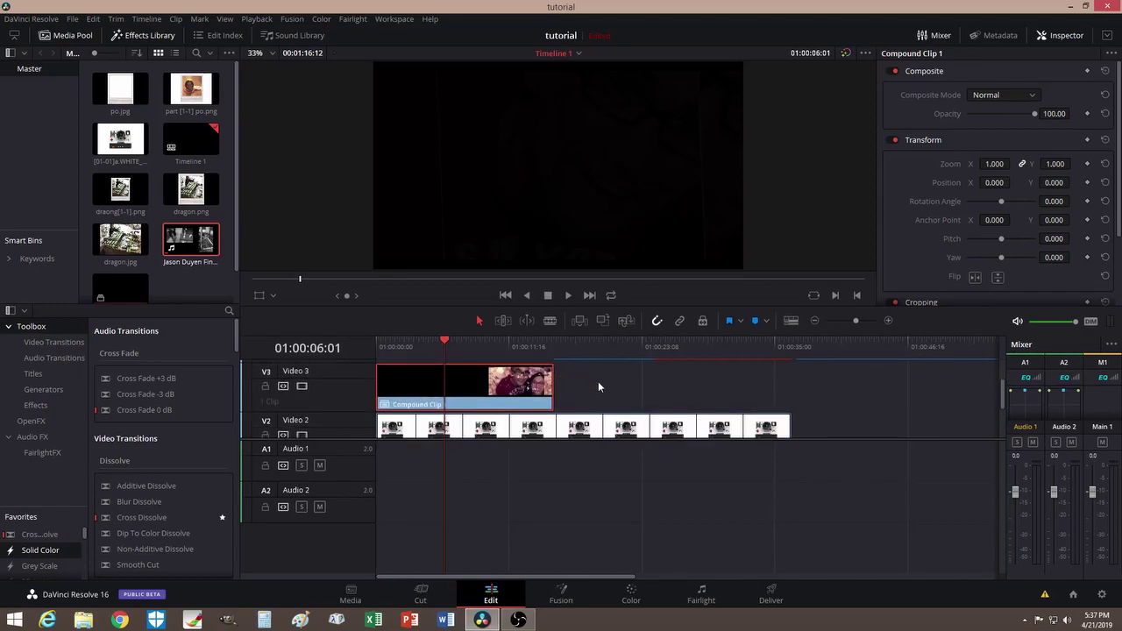
{"action": "left_click", "coordinate": [444, 340]}
{"action": "left_click", "coordinate": [562, 601]}
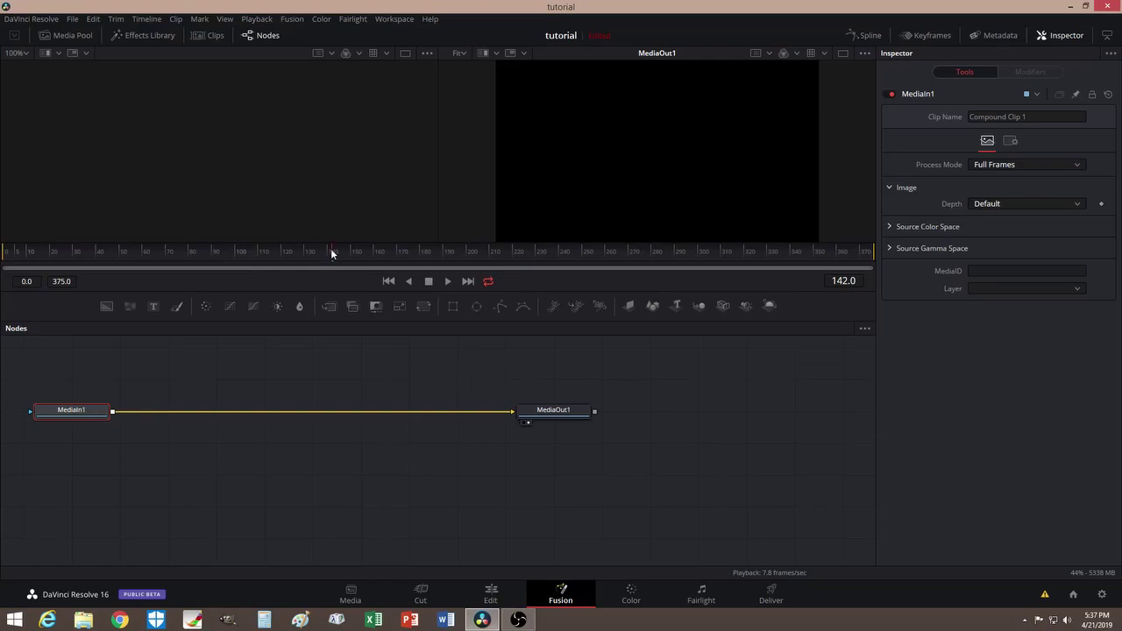
Go to frame 140, disconnect MediaIn1 from MediaOut1, and place MediaIn1 below and to the left of MediaOut1
{"action": "left_click_drag", "start_coordinate": [342, 254], "coordinate": [327, 252]}
{"action": "left_click_drag", "start_coordinate": [553, 412], "coordinate": [643, 409]}
{"action": "left_click_drag", "start_coordinate": [112, 423], "coordinate": [177, 409]}
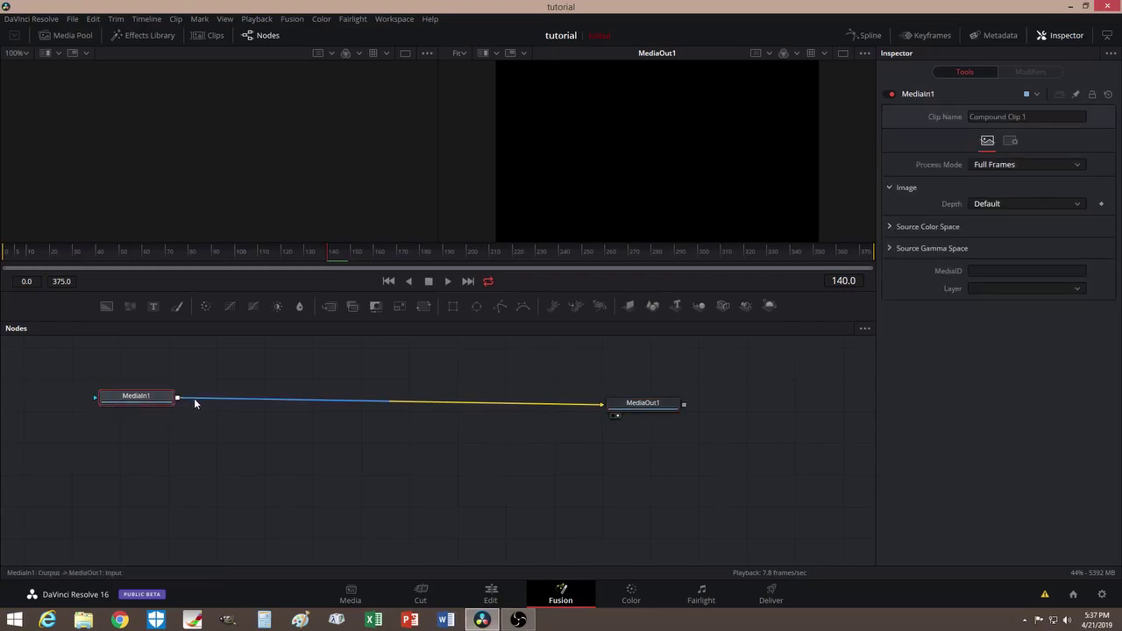
{"action": "left_click_drag", "start_coordinate": [448, 402], "coordinate": [435, 427]}
{"action": "left_click_drag", "start_coordinate": [137, 398], "coordinate": [262, 498]}
{"action": "left_click_drag", "start_coordinate": [633, 407], "coordinate": [449, 408]}
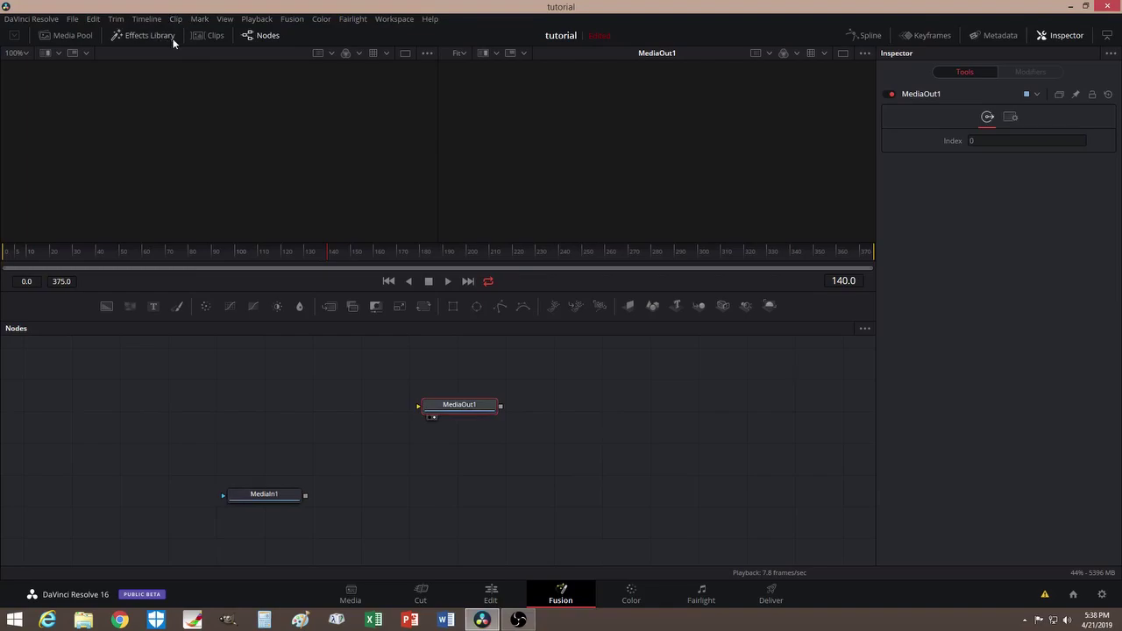
Add the camera image [01-01]a.WHITE_FRONT-F.jpg from the media pool to the node graph and show it in the first viewer
{"action": "left_click", "coordinate": [67, 36]}
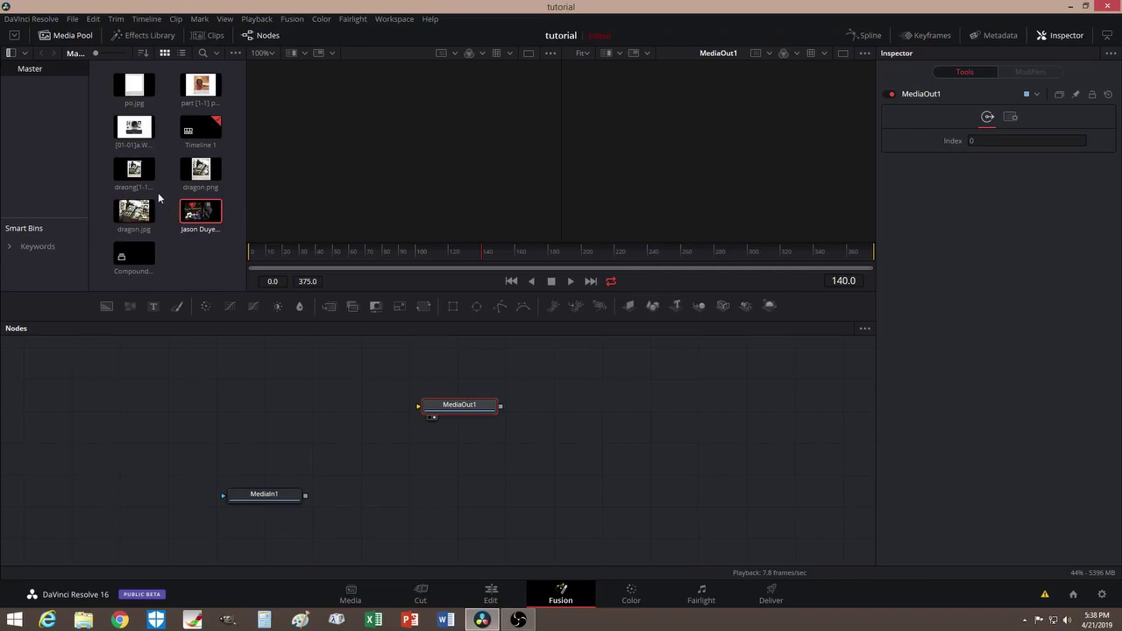
{"action": "left_click_drag", "start_coordinate": [134, 129], "coordinate": [136, 397]}
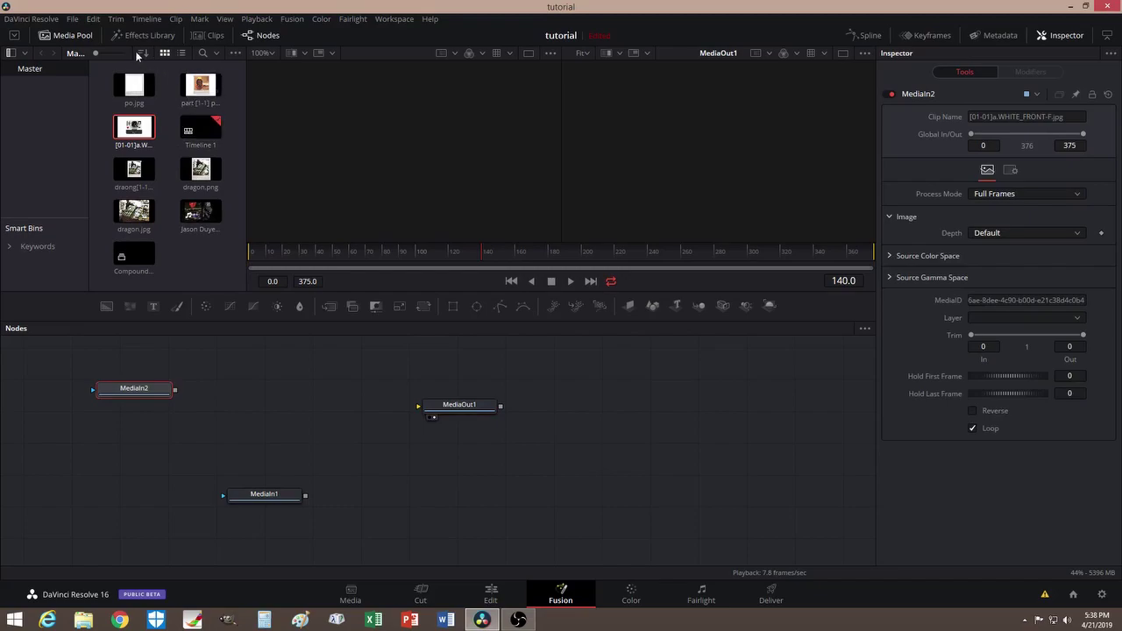
{"action": "left_click", "coordinate": [65, 36]}
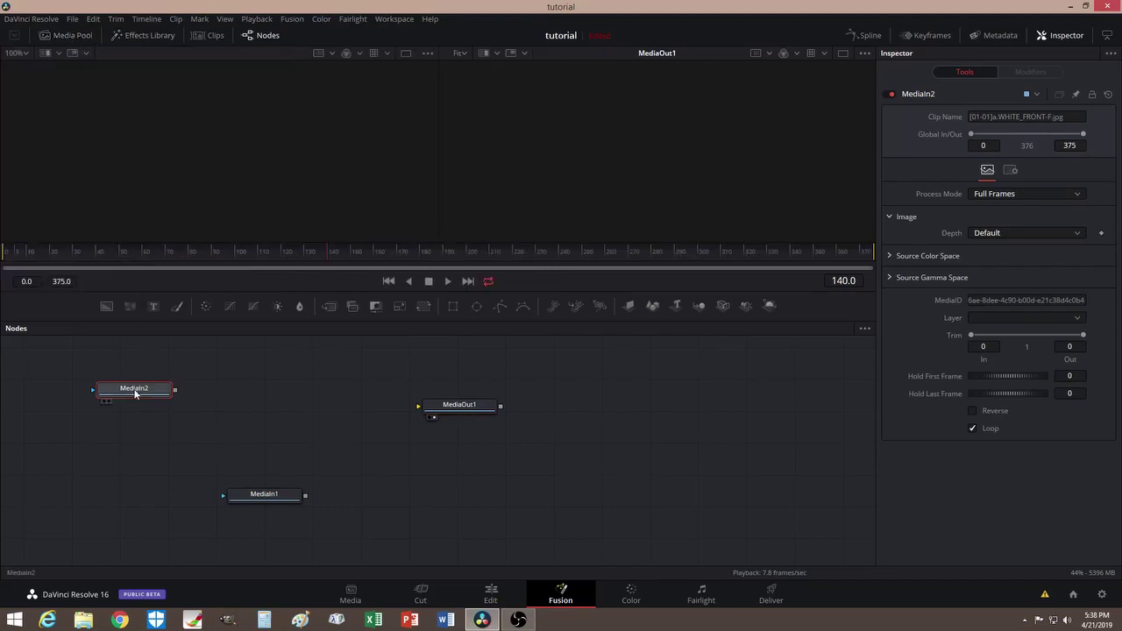
{"action": "left_click_drag", "start_coordinate": [135, 391], "coordinate": [146, 399]}
{"action": "left_click", "coordinate": [115, 406]}
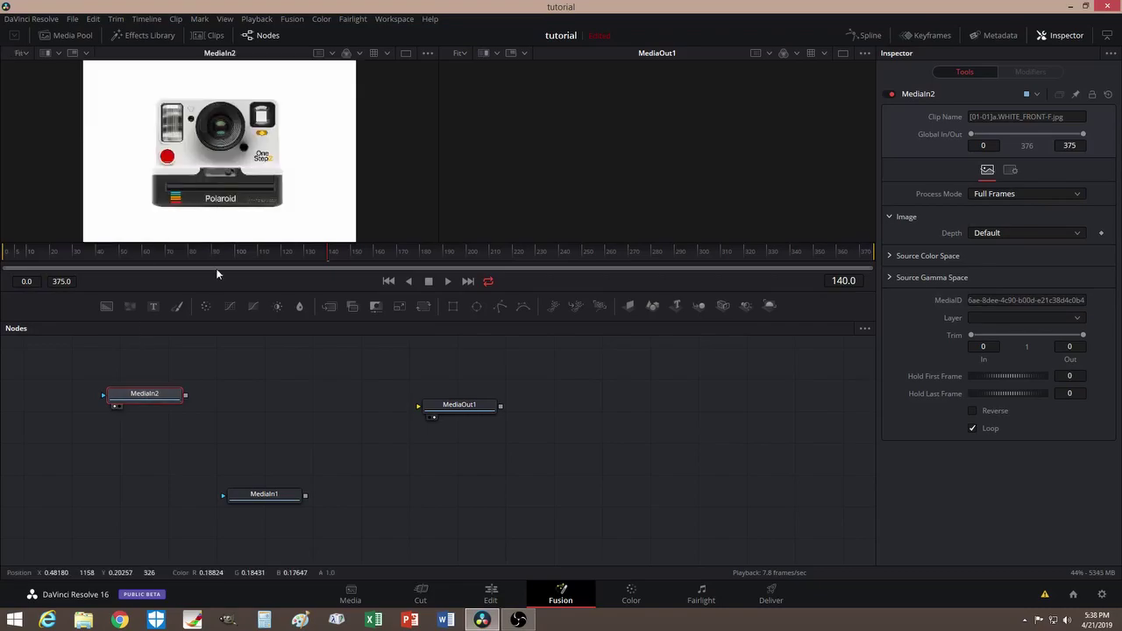
{"action": "left_click_drag", "start_coordinate": [146, 397], "coordinate": [159, 407]}
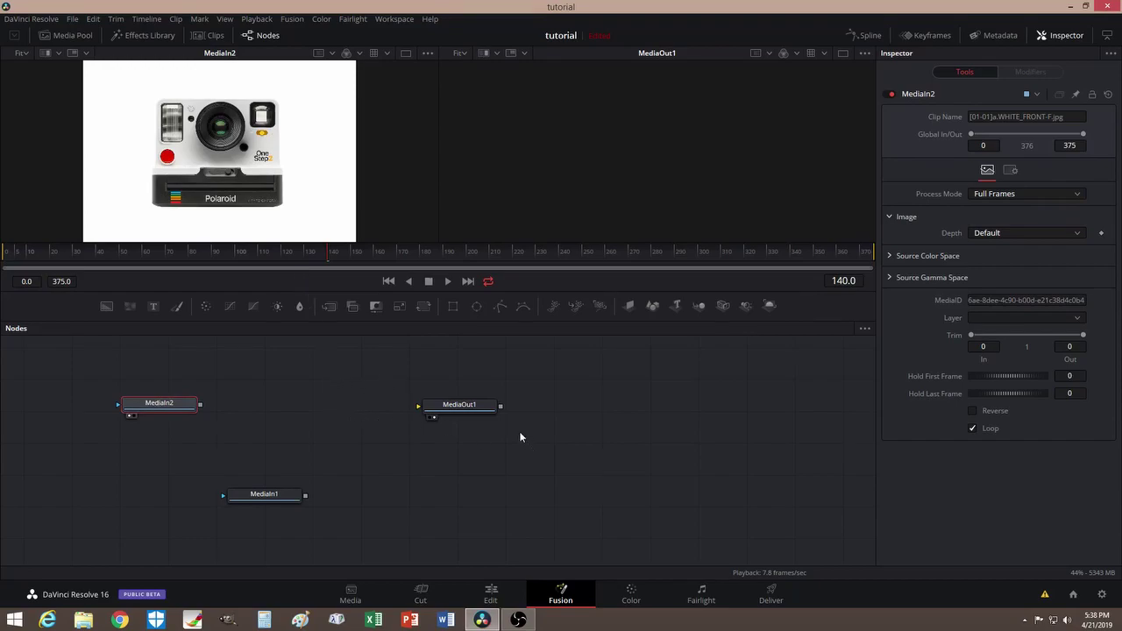
Add a Merge node with the camera image as its background, connect it to MediaOut1, and arrange the nodes with MediaIn1 below
{"action": "left_click_drag", "start_coordinate": [456, 404], "coordinate": [547, 398]}
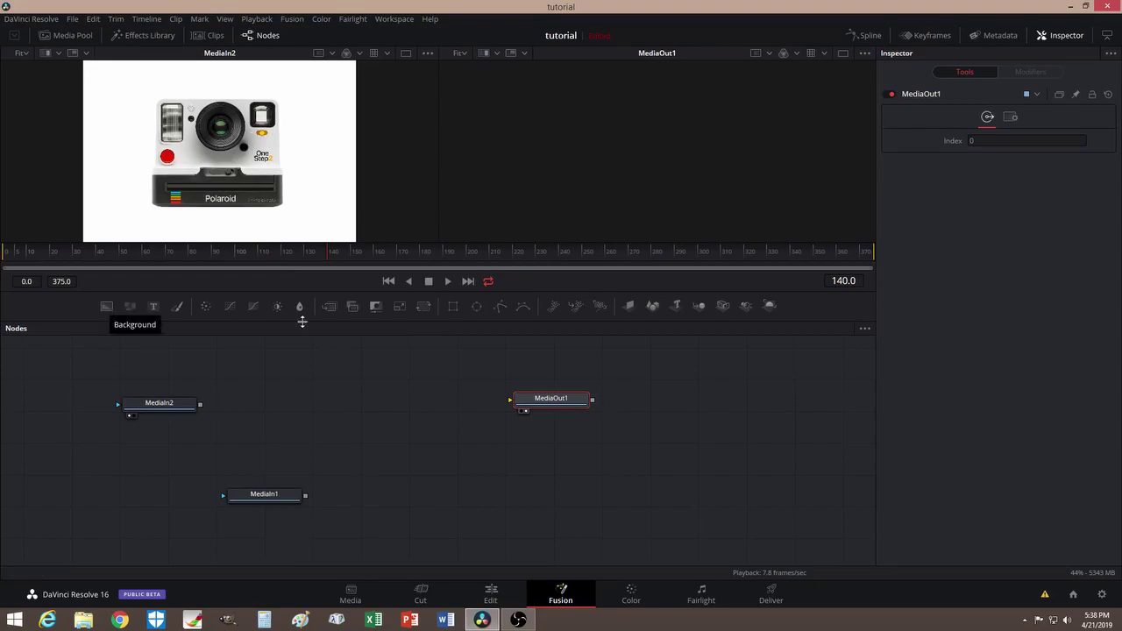
{"action": "left_click_drag", "start_coordinate": [328, 306], "coordinate": [328, 408]}
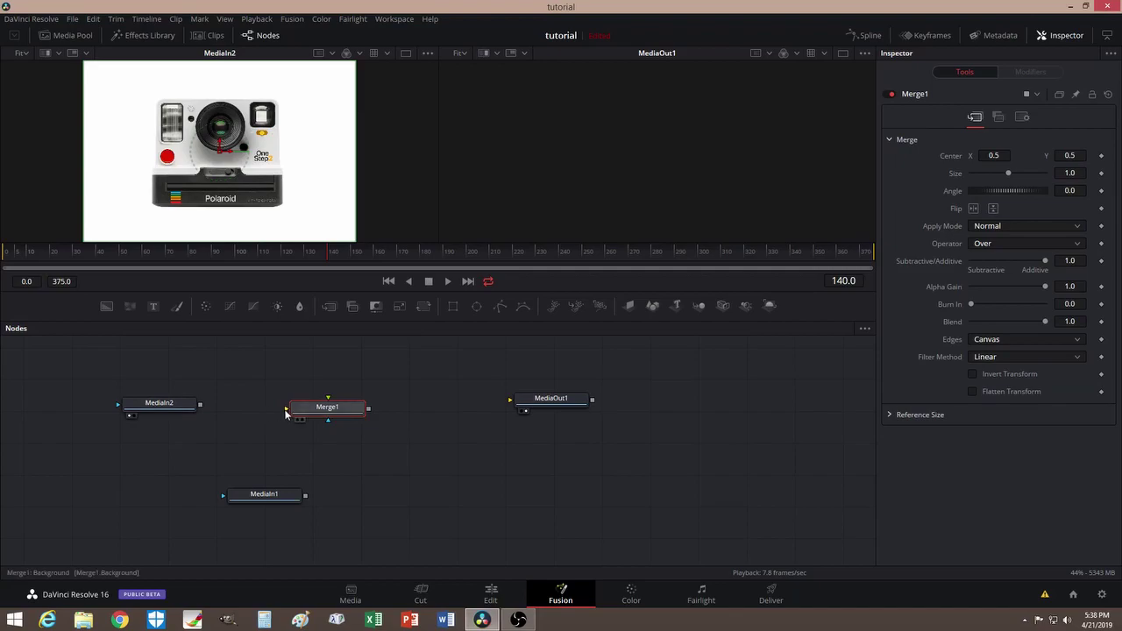
{"action": "left_click_drag", "start_coordinate": [201, 404], "coordinate": [286, 410]}
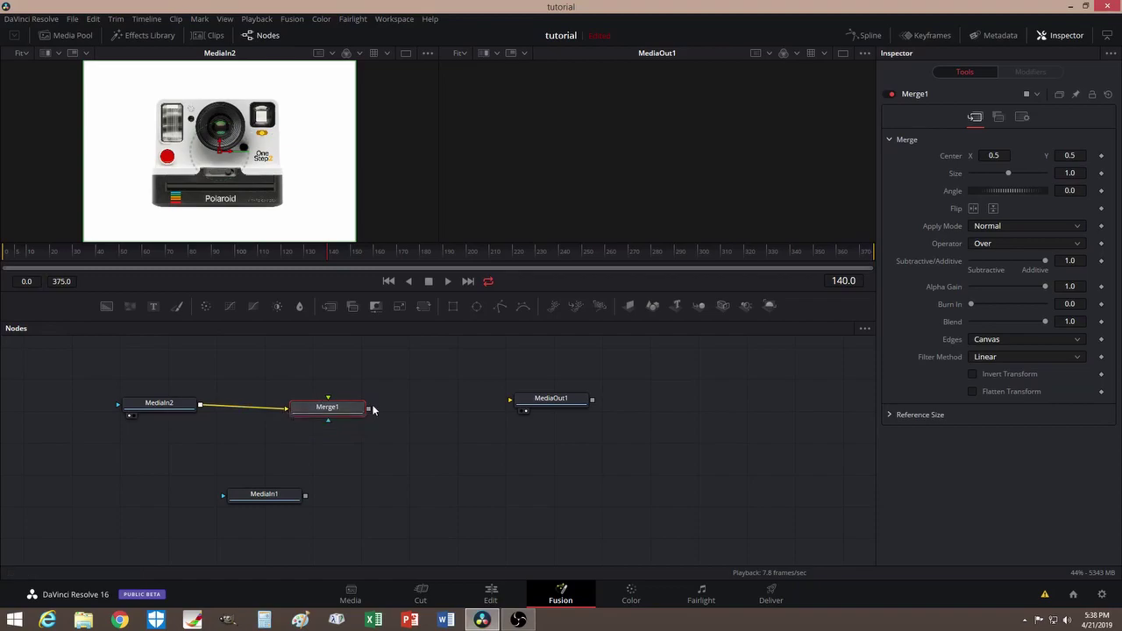
{"action": "left_click_drag", "start_coordinate": [369, 409], "coordinate": [614, 381]}
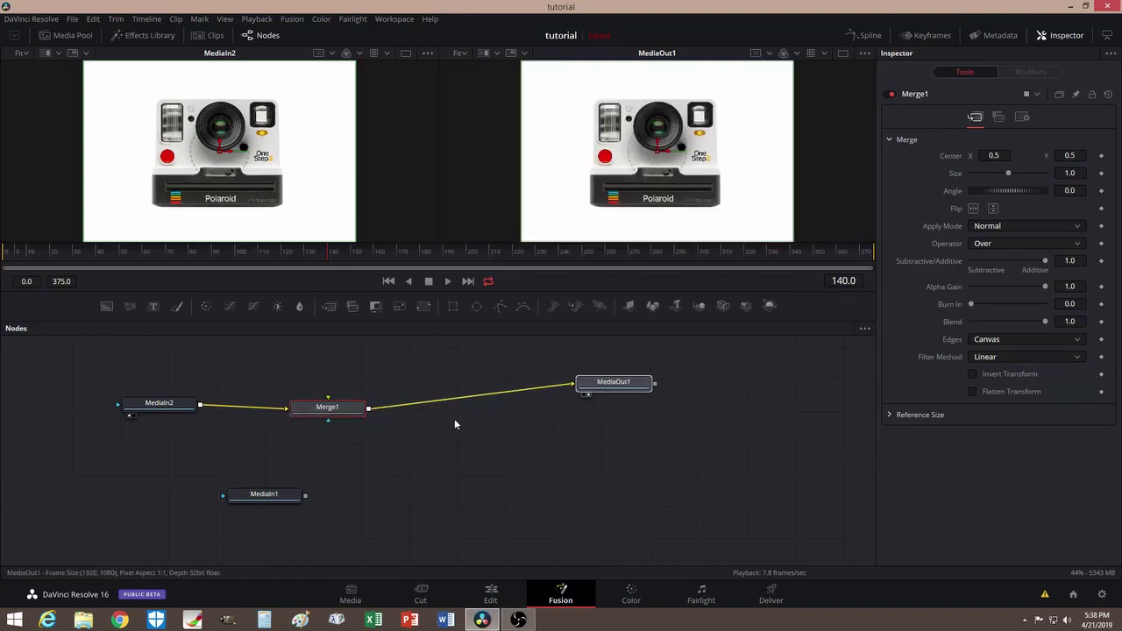
{"action": "left_click_drag", "start_coordinate": [338, 409], "coordinate": [362, 395]}
{"action": "left_click_drag", "start_coordinate": [278, 499], "coordinate": [360, 498]}
{"action": "left_click_drag", "start_coordinate": [350, 394], "coordinate": [347, 396]}
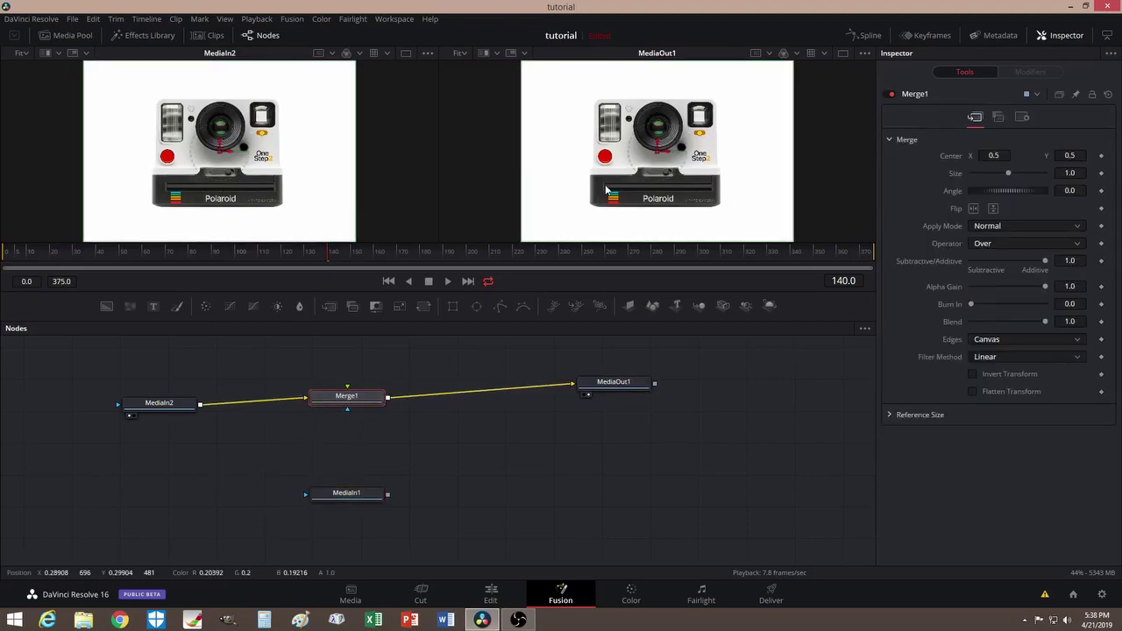
{"action": "left_click_drag", "start_coordinate": [360, 493], "coordinate": [424, 490]}
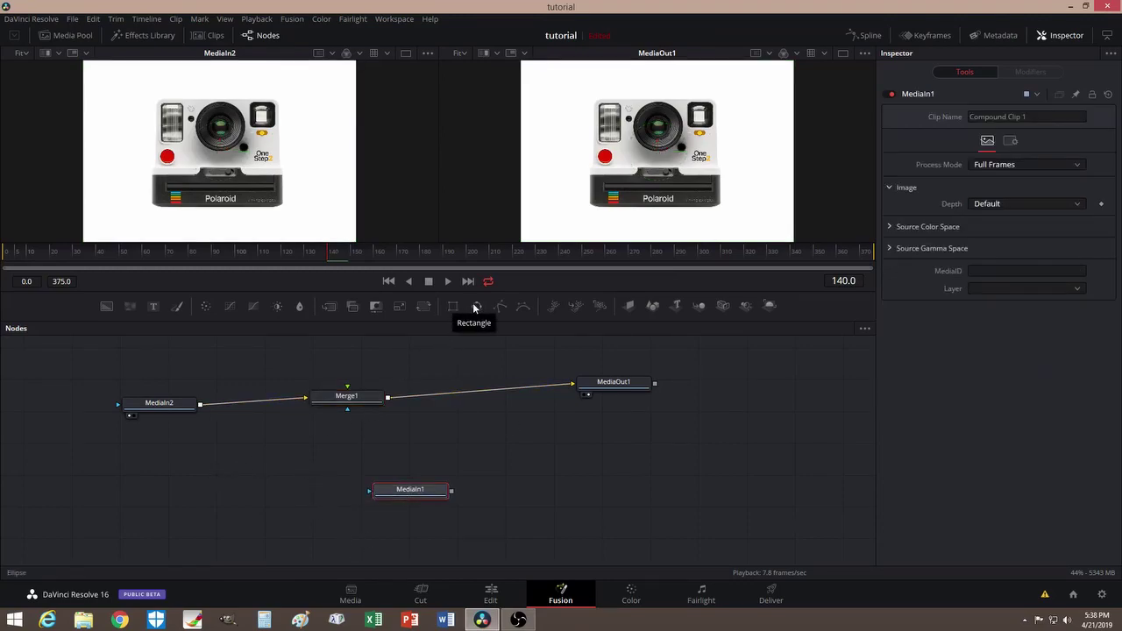
Mask Merge1 with a Rectangle below the camera's photo slot, with Center Y 0.046623 and Width 0.386, viewing Merge1 in the second viewer
{"action": "left_click_drag", "start_coordinate": [453, 306], "coordinate": [215, 474]}
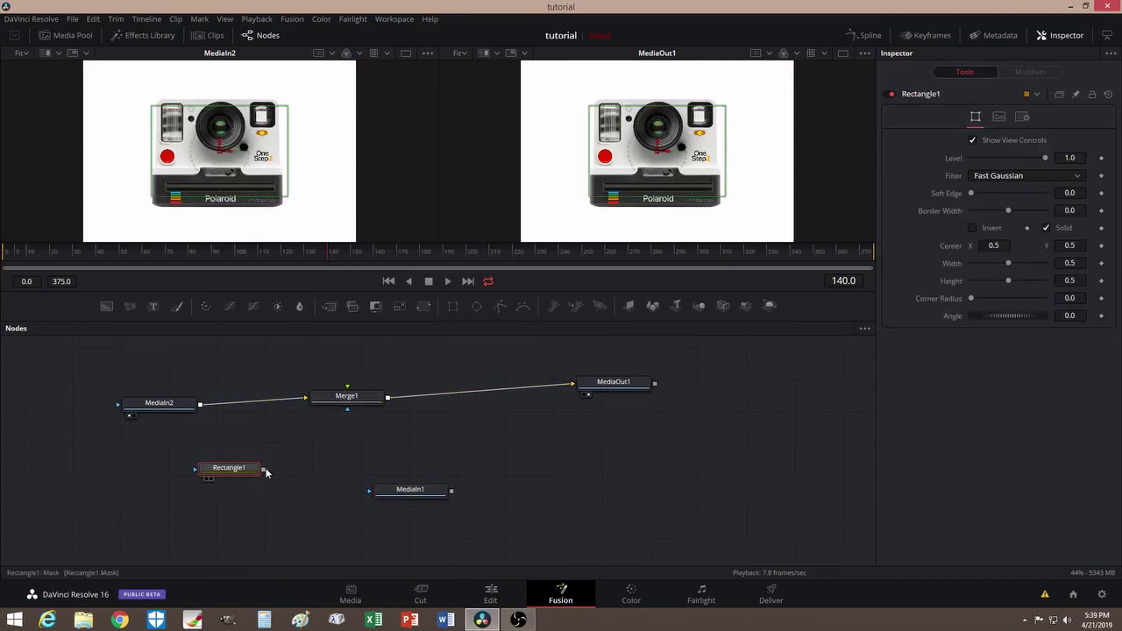
{"action": "left_click_drag", "start_coordinate": [264, 470], "coordinate": [348, 410]}
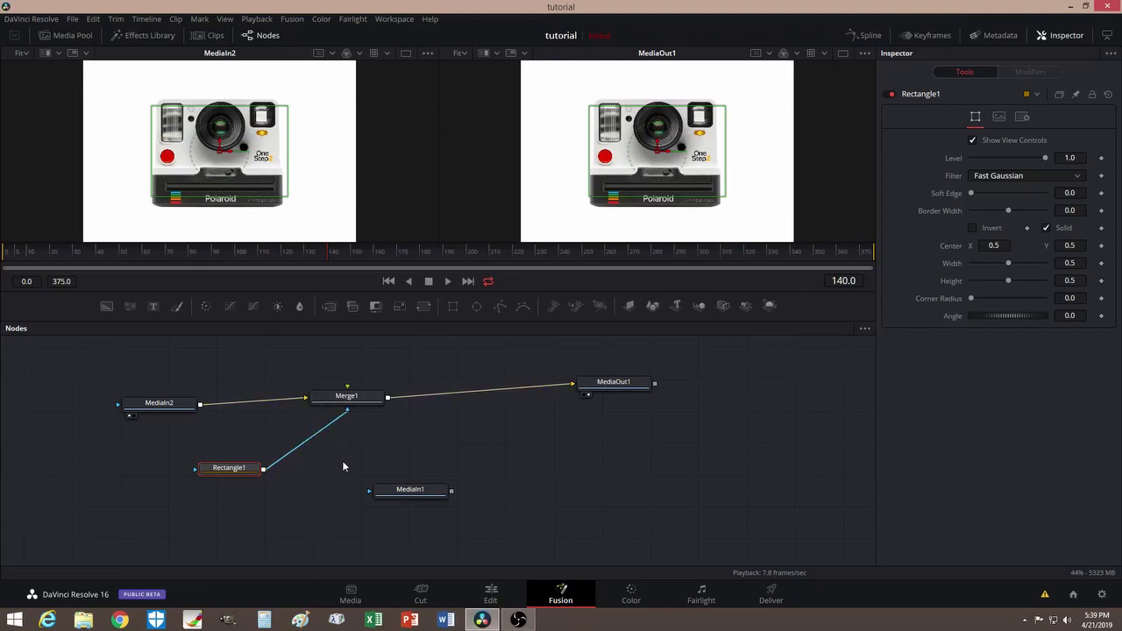
{"action": "left_click_drag", "start_coordinate": [219, 473], "coordinate": [224, 482]}
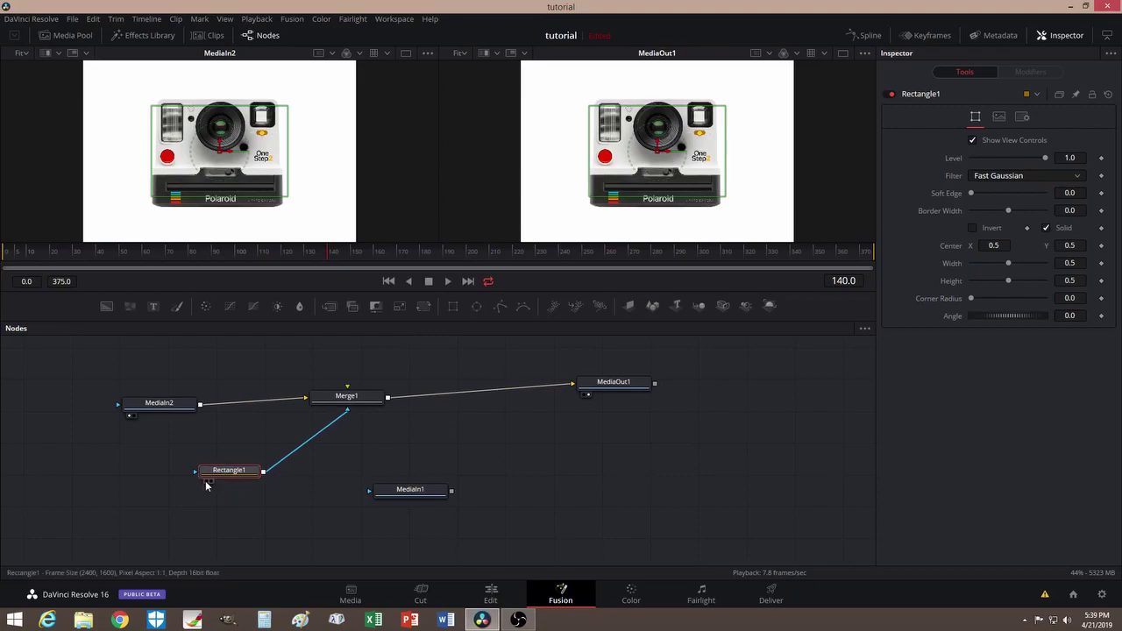
{"action": "left_click", "coordinate": [321, 409]}
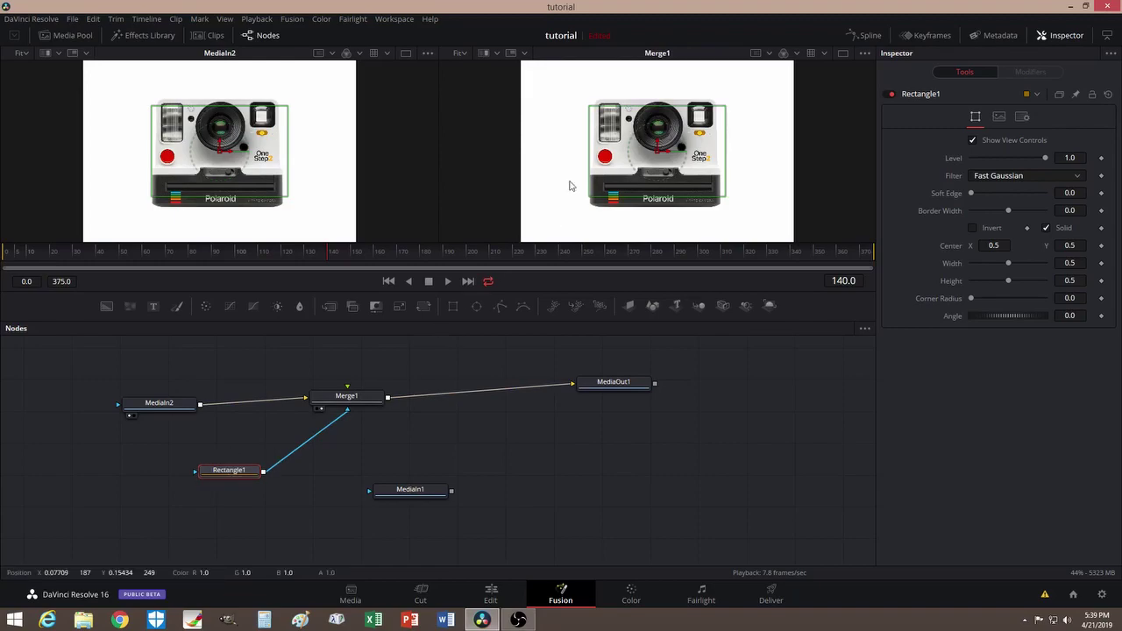
{"action": "left_click_drag", "start_coordinate": [657, 148], "coordinate": [655, 226]}
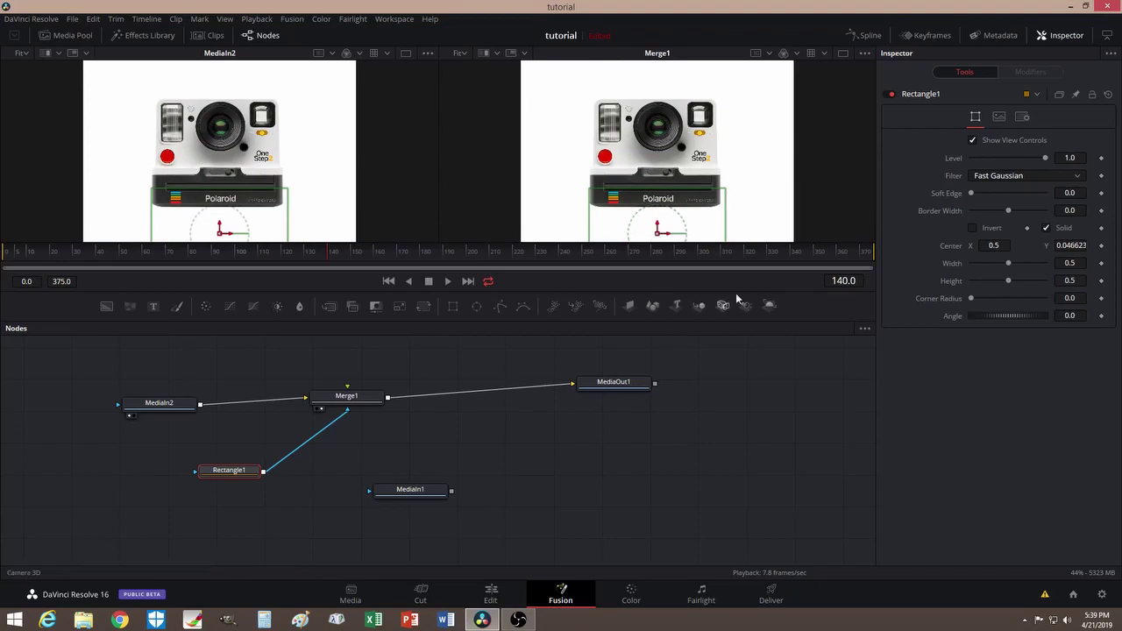
{"action": "left_click_drag", "start_coordinate": [1008, 264], "coordinate": [999, 264]}
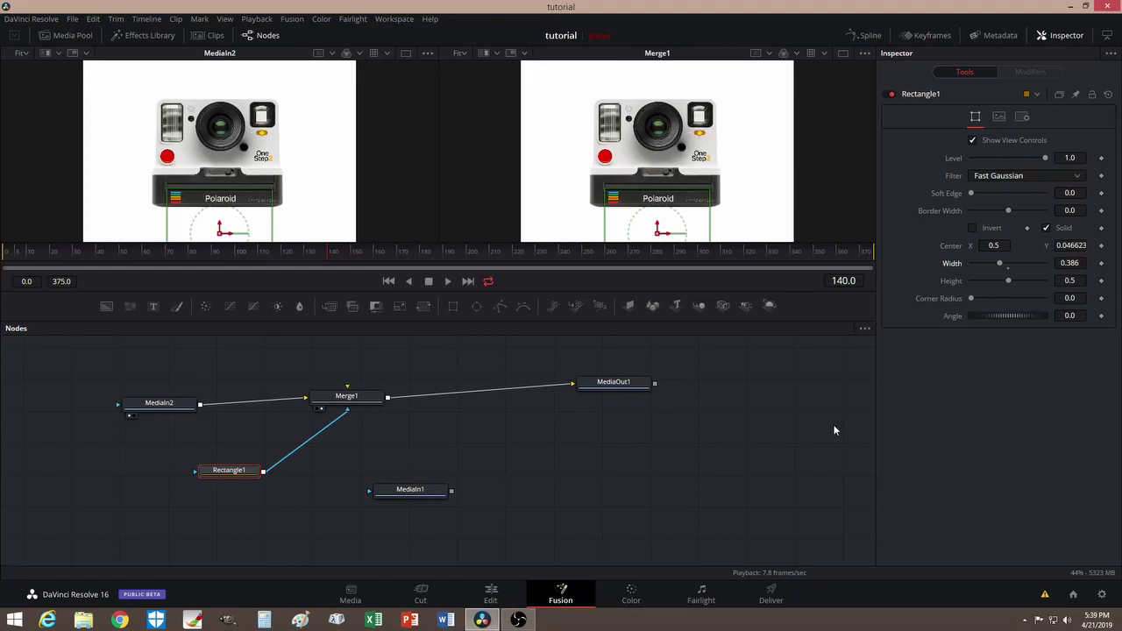
Add a Transform node and connect MediaIn1 through it to the foreground input of Merge1
{"action": "left_click_drag", "start_coordinate": [402, 496], "coordinate": [512, 491]}
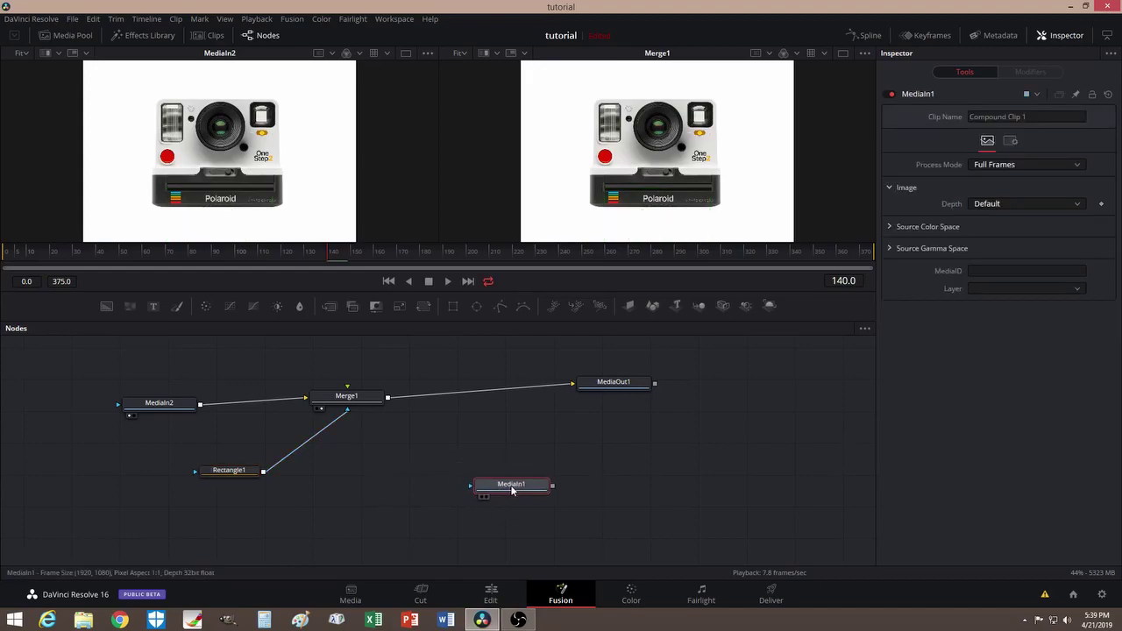
{"action": "left_click", "coordinate": [468, 435]}
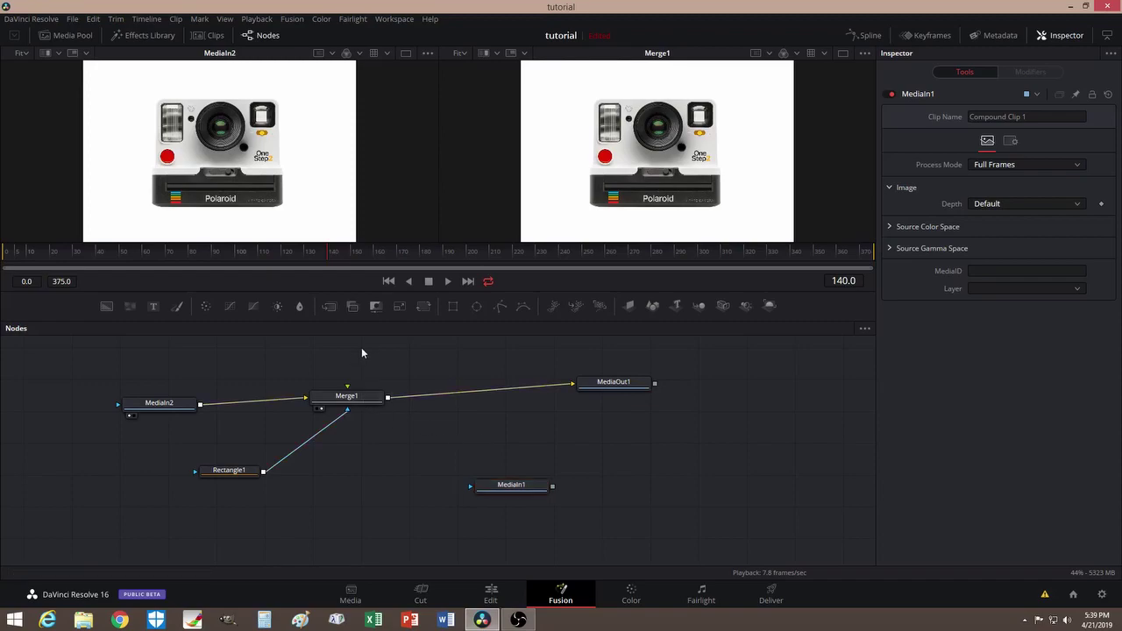
{"action": "left_click_drag", "start_coordinate": [424, 307], "coordinate": [452, 449]}
{"action": "left_click_drag", "start_coordinate": [512, 481], "coordinate": [515, 489]}
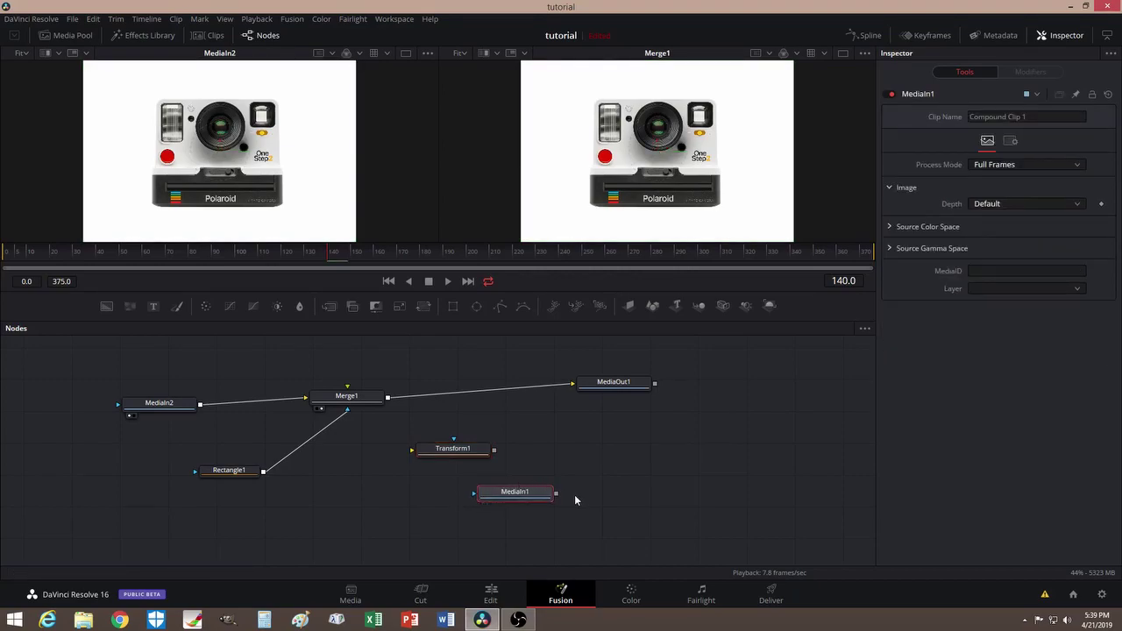
{"action": "left_click_drag", "start_coordinate": [555, 494], "coordinate": [347, 394]}
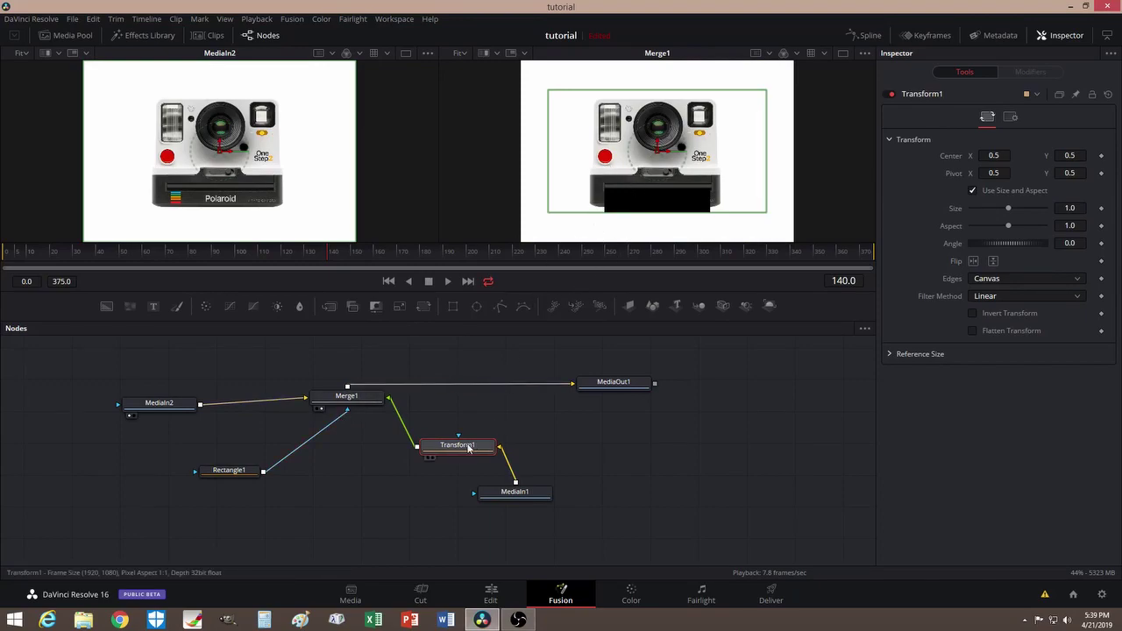
Lower the video with Transform1 to Center Y 0.247528, and at frame 179 set its Size to 0.47
{"action": "key", "text": "1"}
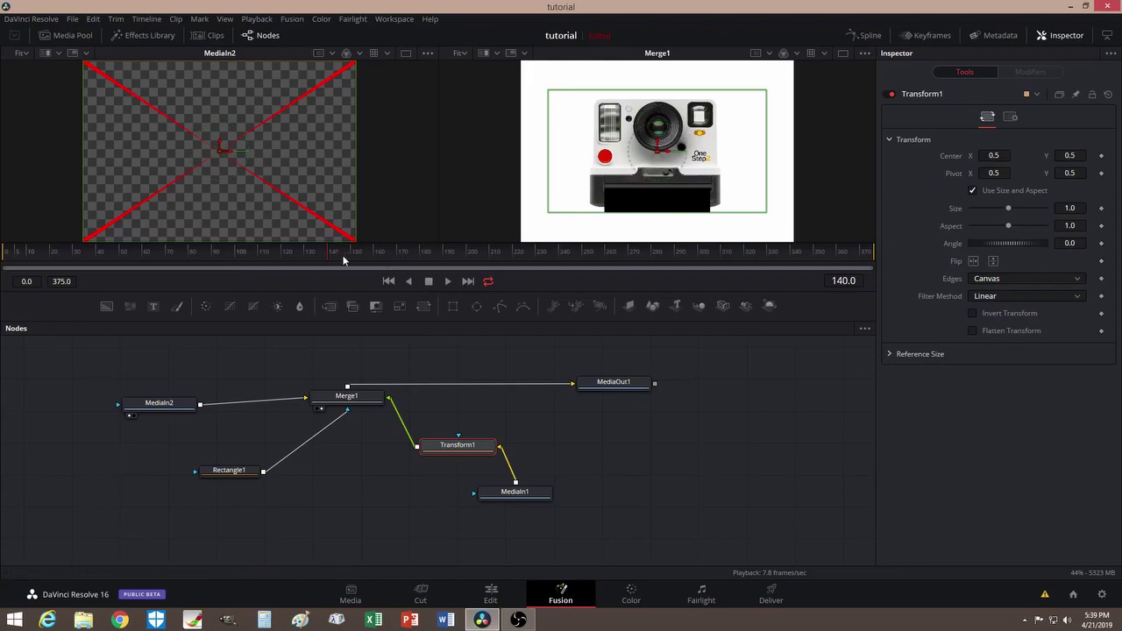
{"action": "left_click", "coordinate": [333, 258]}
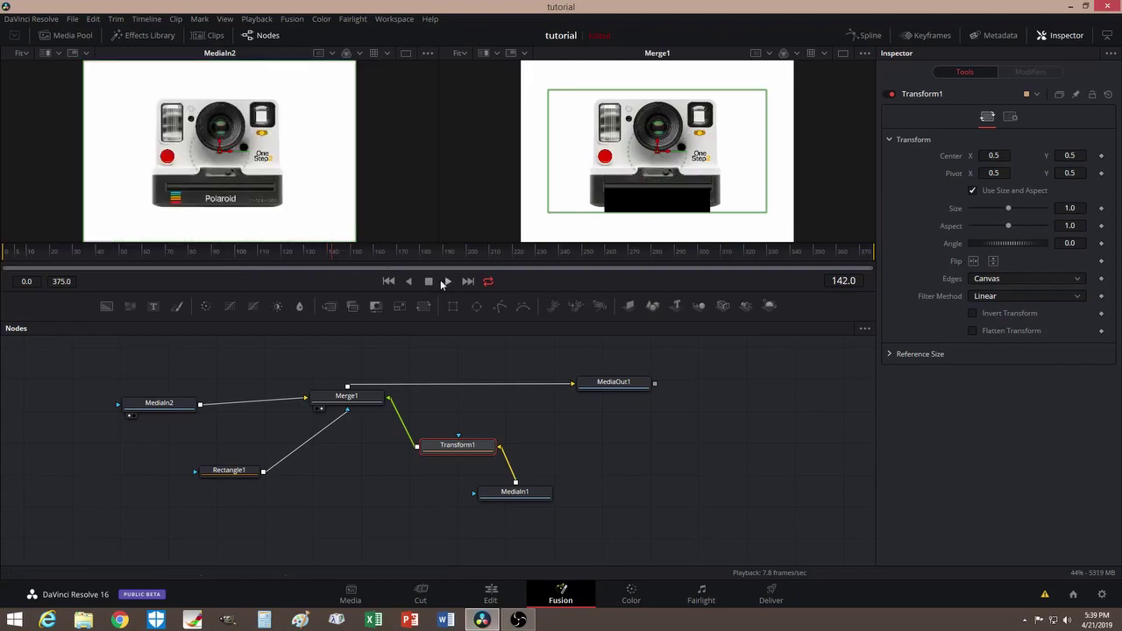
{"action": "left_click_drag", "start_coordinate": [663, 139], "coordinate": [662, 175]}
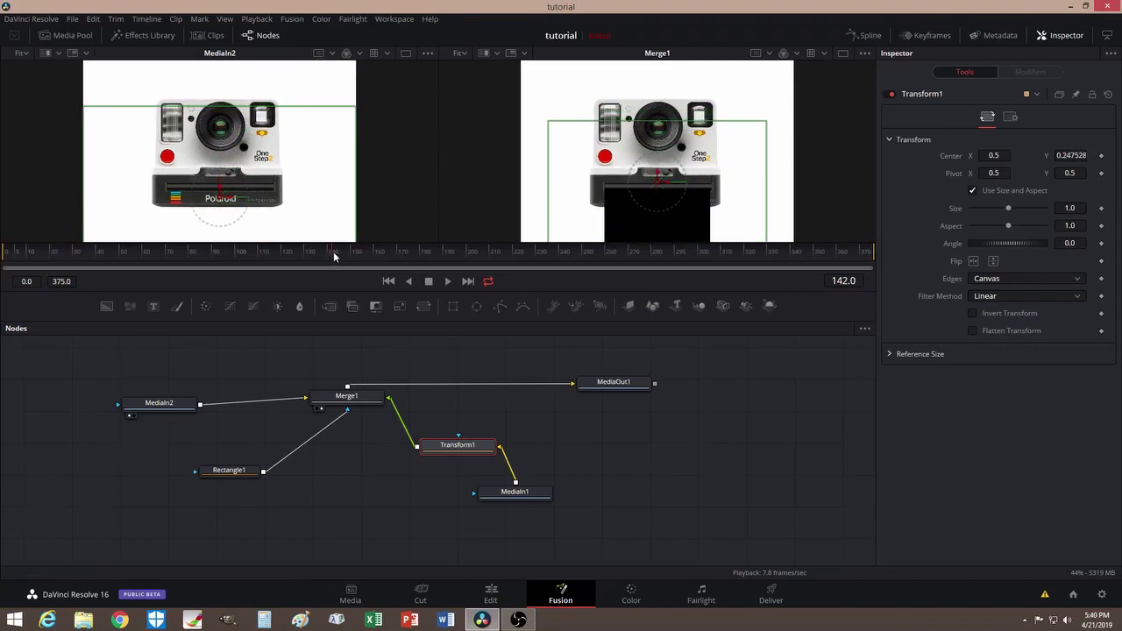
{"action": "left_click_drag", "start_coordinate": [333, 255], "coordinate": [419, 261]}
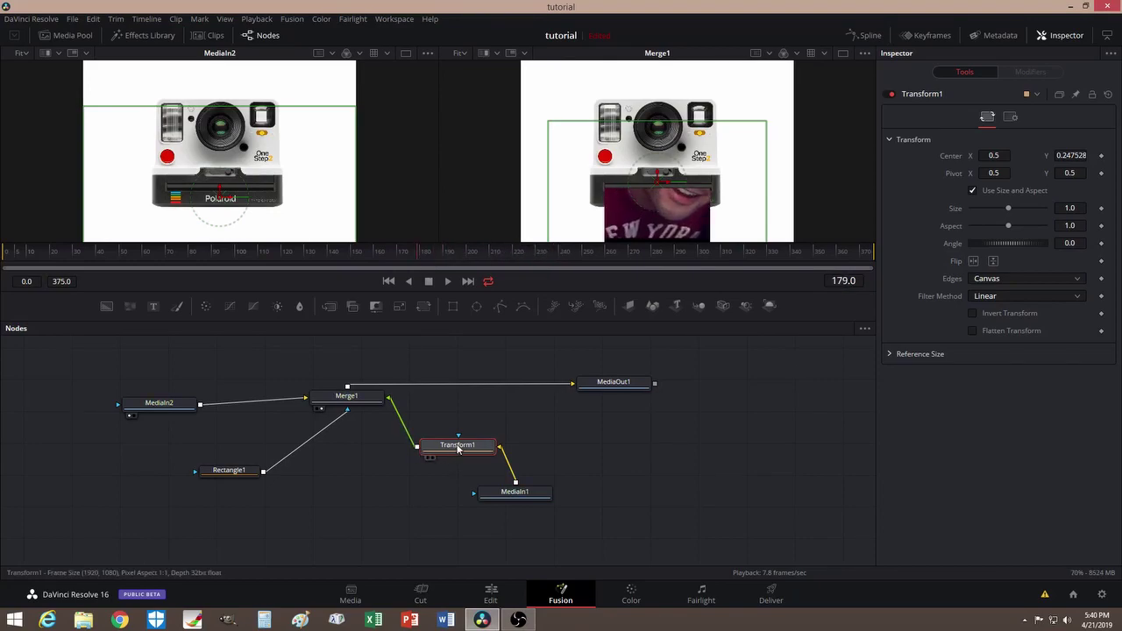
{"action": "left_click_drag", "start_coordinate": [1005, 210], "coordinate": [987, 220]}
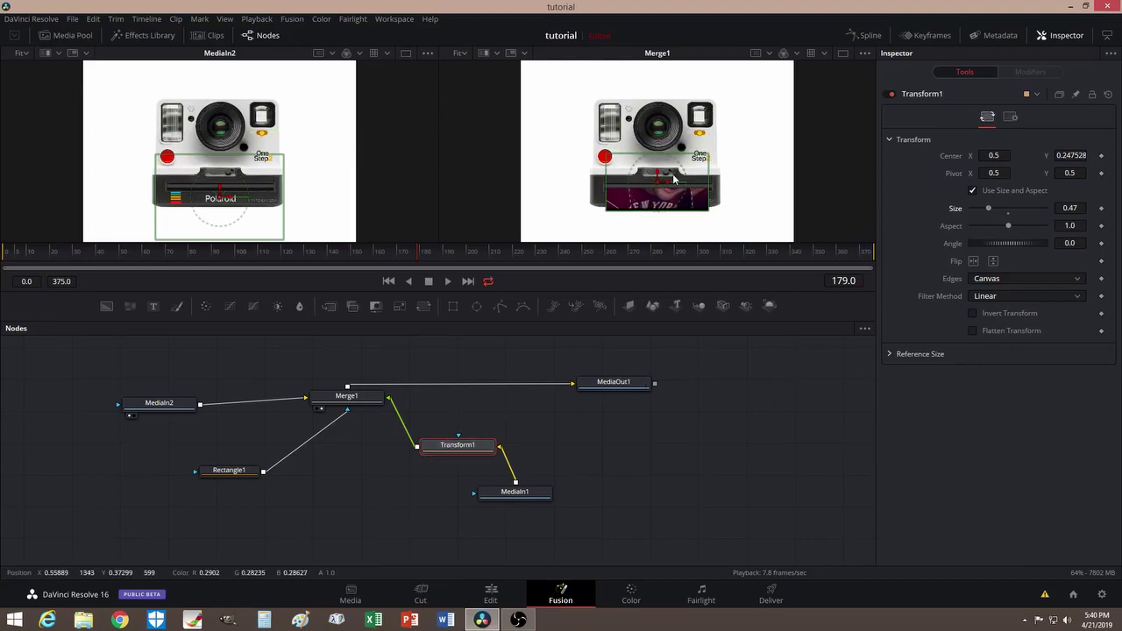
Keyframe Transform1's Center to slide the video from Y 0.442836 at frame 120 down to Y 0.004584 at frame 157
{"action": "left_click_drag", "start_coordinate": [659, 176], "coordinate": [664, 207]}
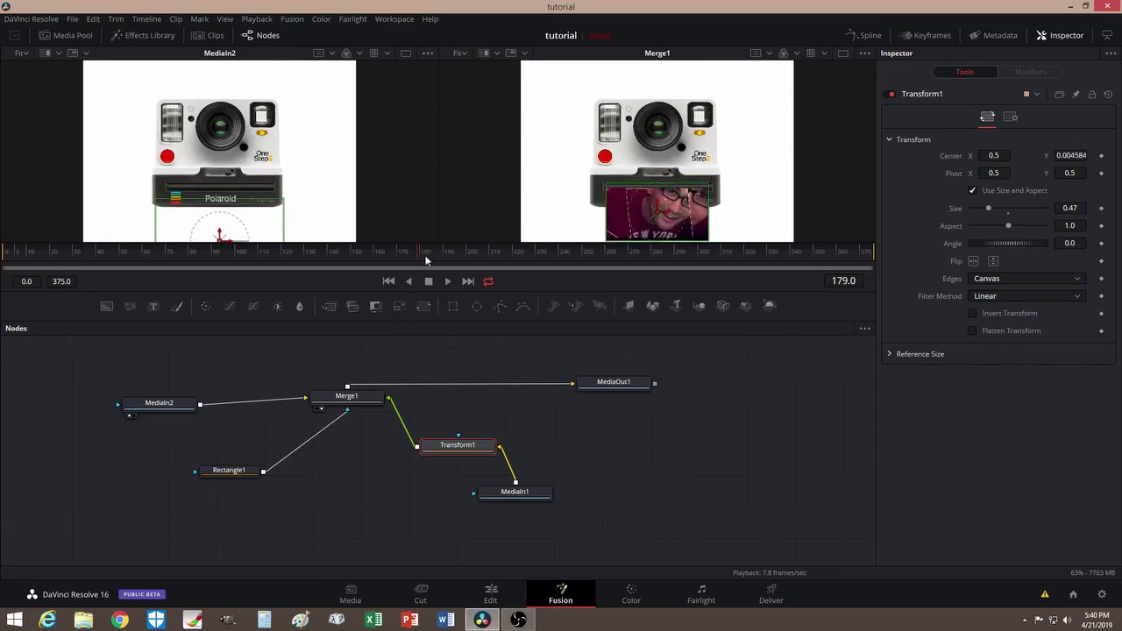
{"action": "left_click_drag", "start_coordinate": [418, 256], "coordinate": [330, 260]}
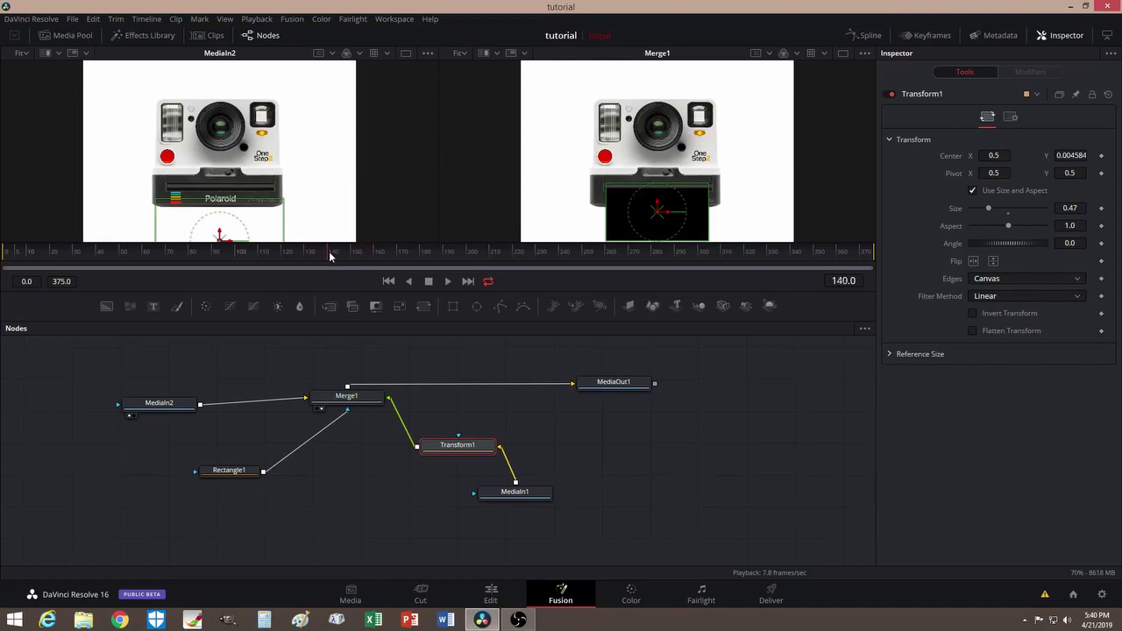
{"action": "mouse_move", "coordinate": [346, 259]}
{"action": "left_mouse_down"}
{"action": "mouse_move", "coordinate": [371, 257]}
{"action": "mouse_move", "coordinate": [329, 259]}
{"action": "mouse_move", "coordinate": [363, 265]}
{"action": "left_mouse_up"}
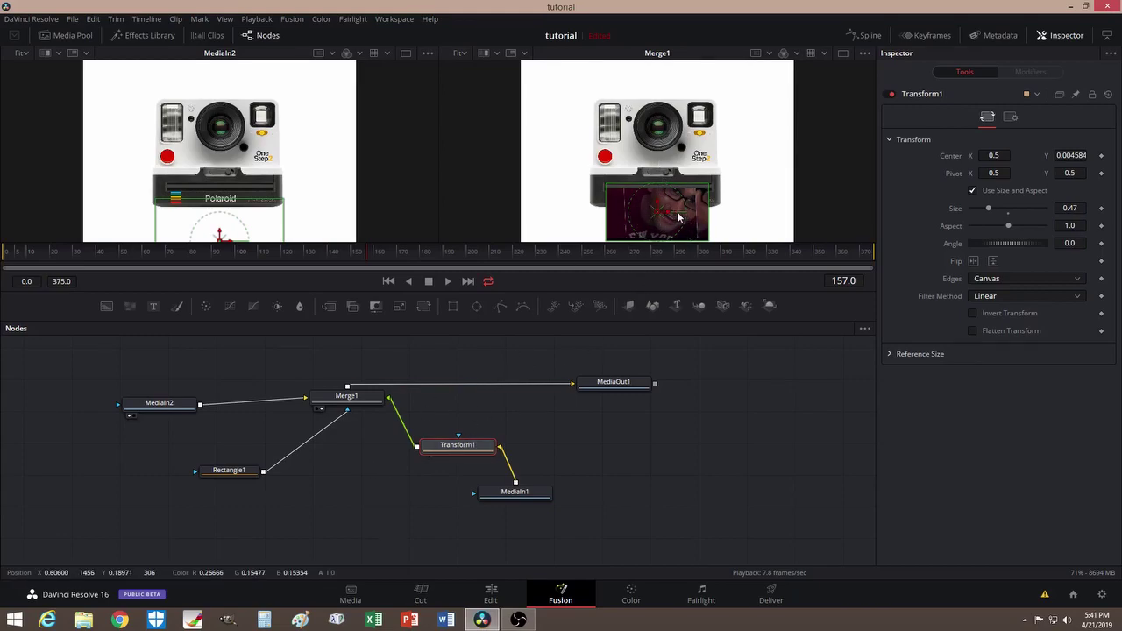
{"action": "left_click", "coordinate": [1102, 156]}
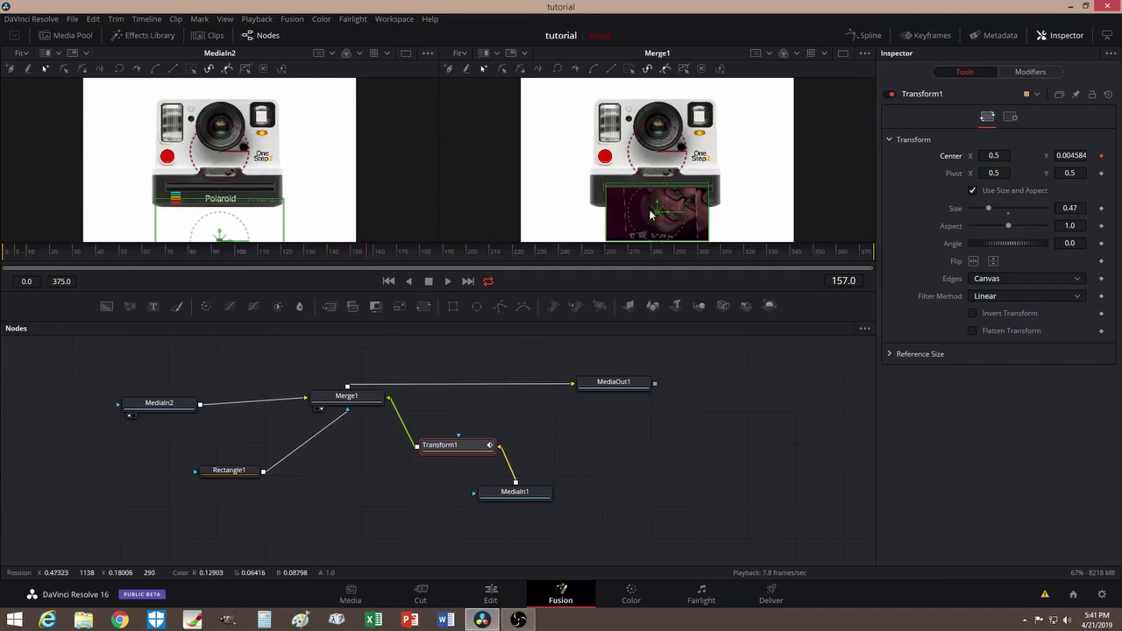
{"action": "left_click_drag", "start_coordinate": [364, 256], "coordinate": [301, 250]}
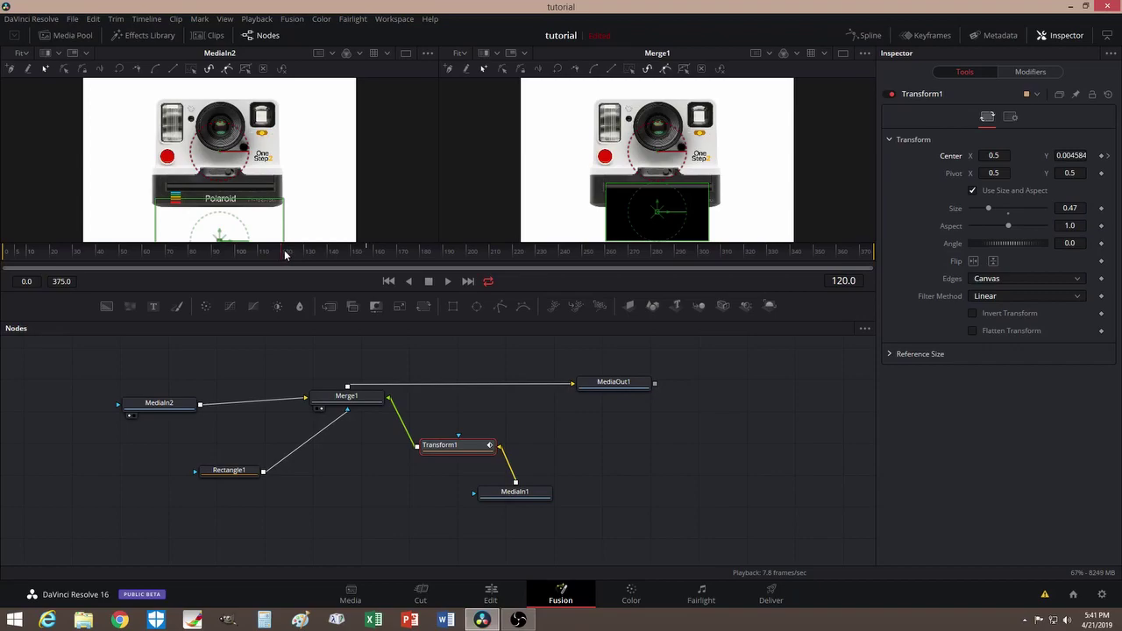
{"action": "left_click_drag", "start_coordinate": [657, 207], "coordinate": [653, 151]}
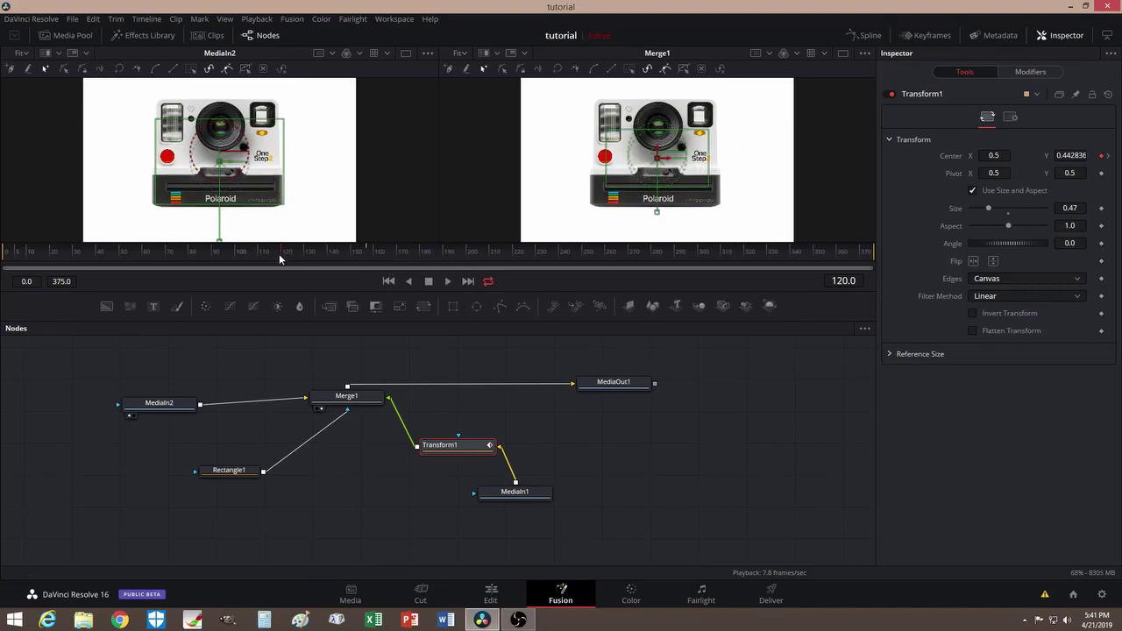
Keyframe Transform1's Center to hold Y 0.004584 at frame 280 and drop the video to about Y -0.4956 at frame 319
{"action": "left_click_drag", "start_coordinate": [282, 259], "coordinate": [593, 260]}
{"action": "left_click_drag", "start_coordinate": [615, 265], "coordinate": [653, 266]}
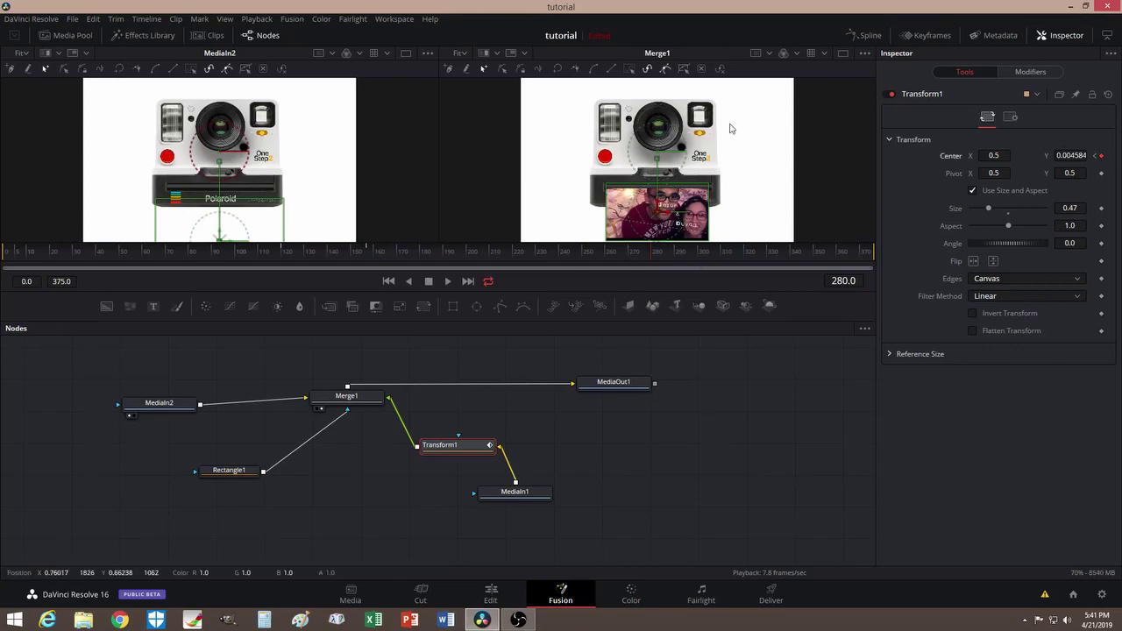
{"action": "left_click", "coordinate": [743, 251]}
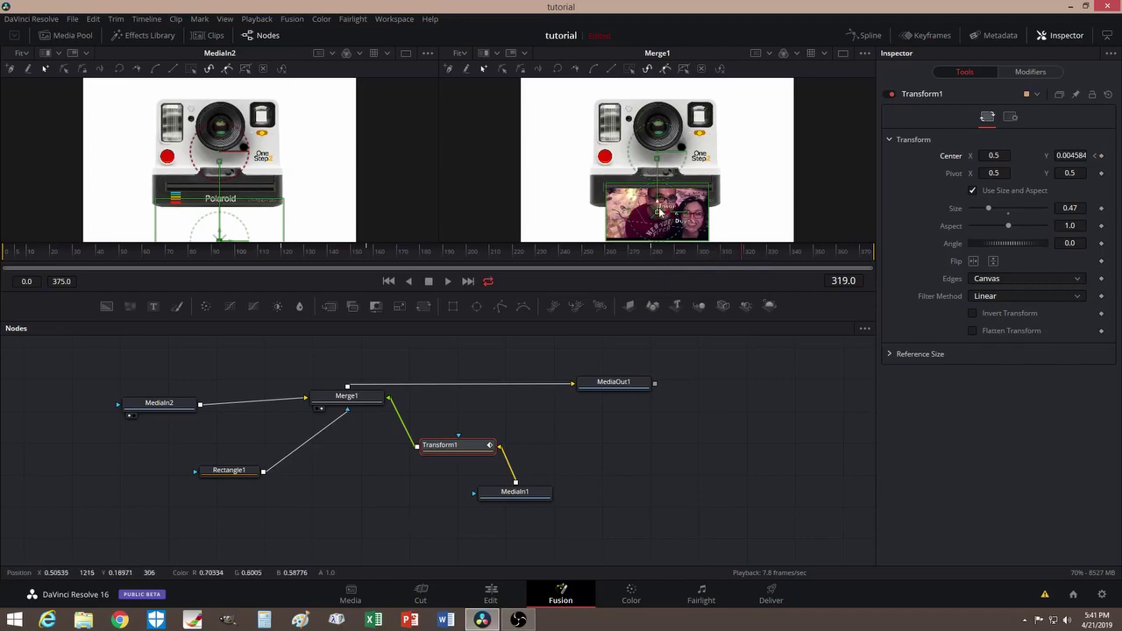
{"action": "left_click_drag", "start_coordinate": [657, 208], "coordinate": [657, 289]}
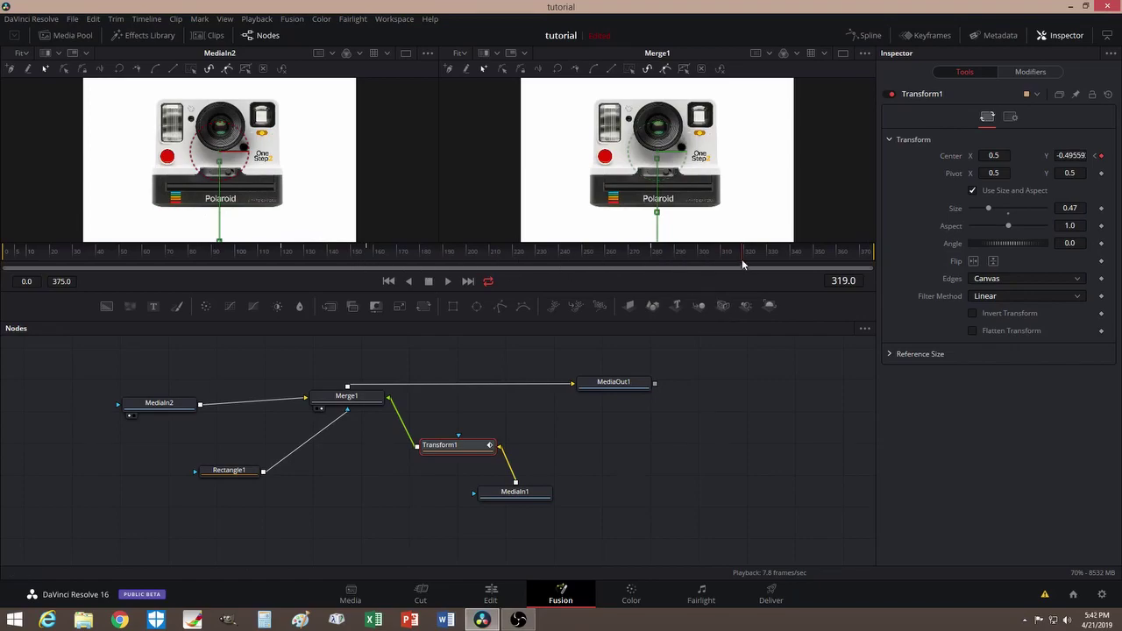
{"action": "left_click_drag", "start_coordinate": [291, 254], "coordinate": [273, 257]}
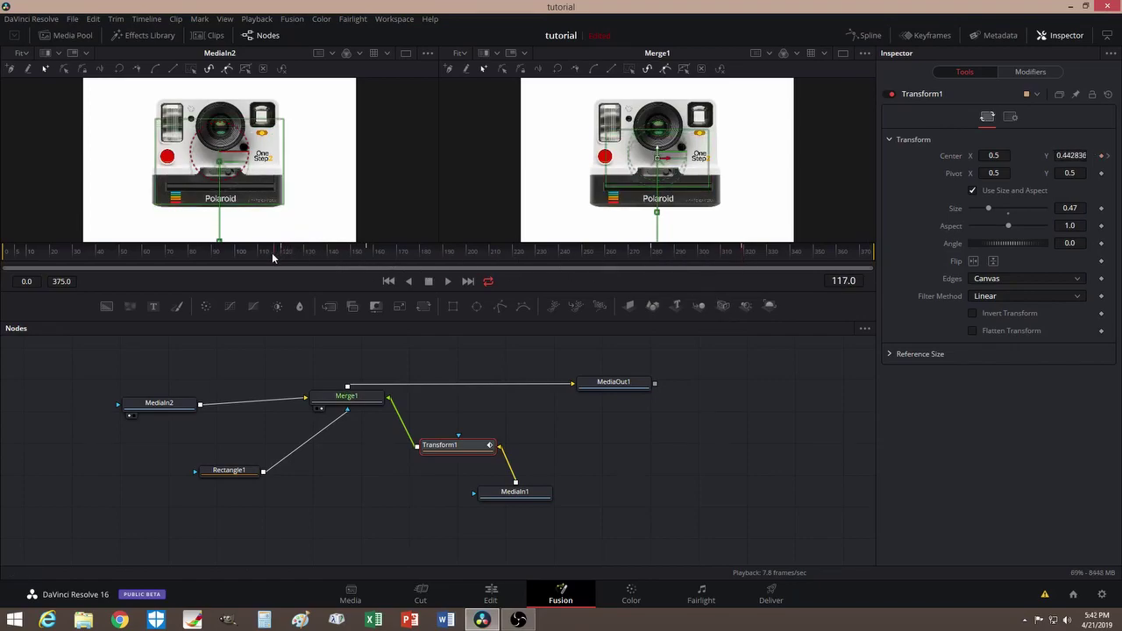
{"action": "left_click_drag", "start_coordinate": [284, 257], "coordinate": [760, 263]}
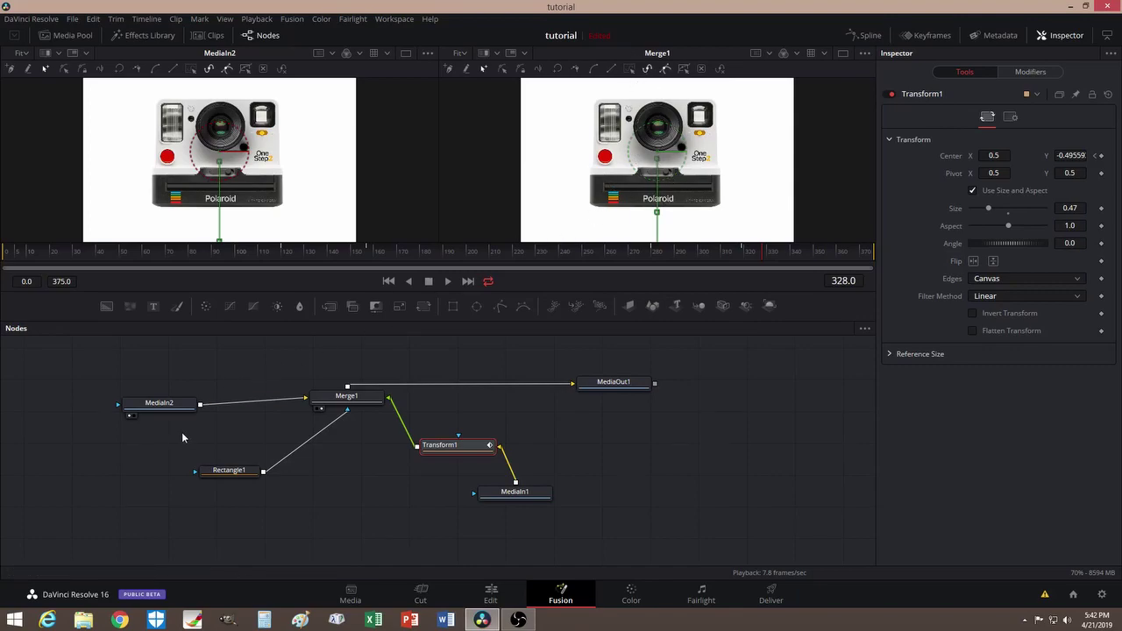
Insert a second Transform node between MediaIn2 and the background input of Merge1, and arrange the nodes
{"action": "left_click_drag", "start_coordinate": [179, 405], "coordinate": [165, 404]}
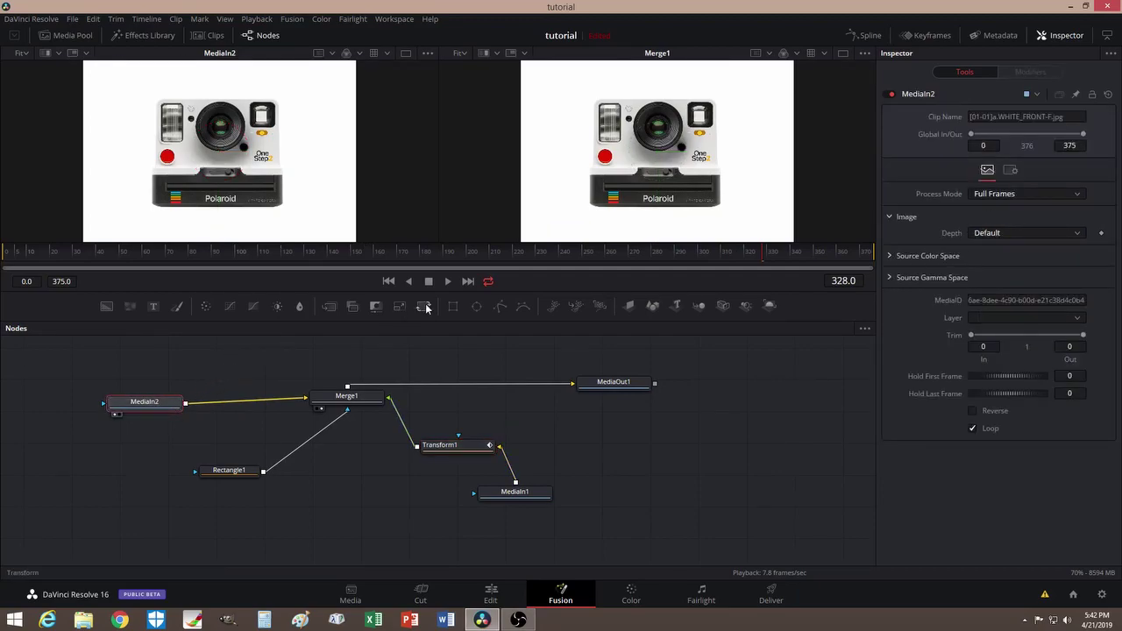
{"action": "left_click_drag", "start_coordinate": [425, 306], "coordinate": [231, 372]}
{"action": "left_click_drag", "start_coordinate": [178, 407], "coordinate": [146, 410]}
{"action": "left_click_drag", "start_coordinate": [302, 400], "coordinate": [188, 374]}
{"action": "left_click_drag", "start_coordinate": [272, 375], "coordinate": [333, 396]}
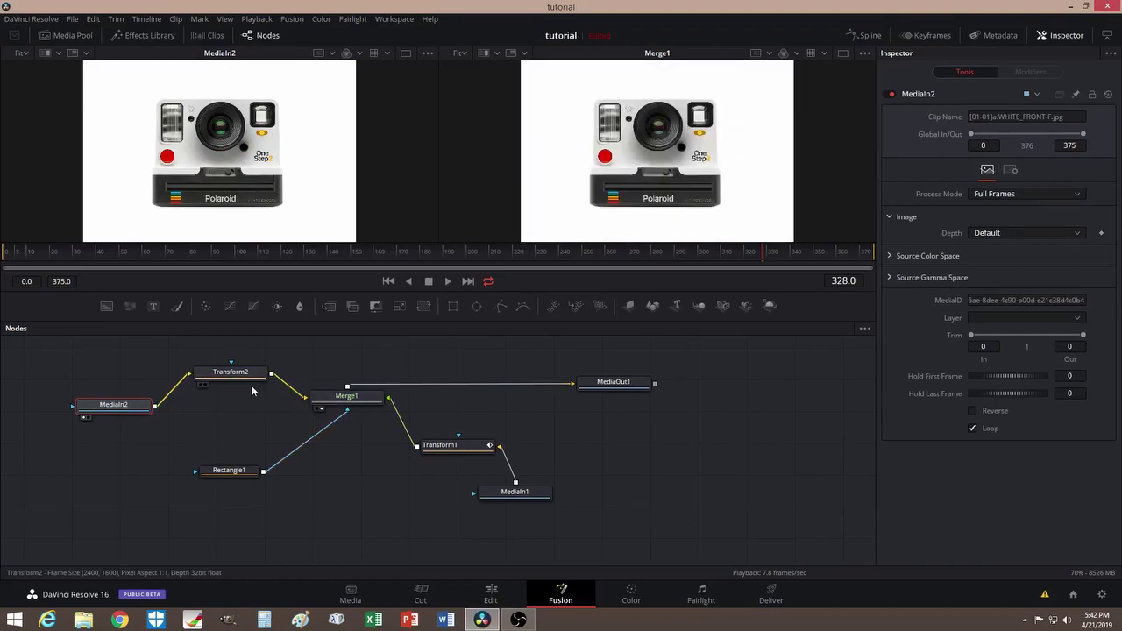
{"action": "left_click_drag", "start_coordinate": [234, 373], "coordinate": [234, 384]}
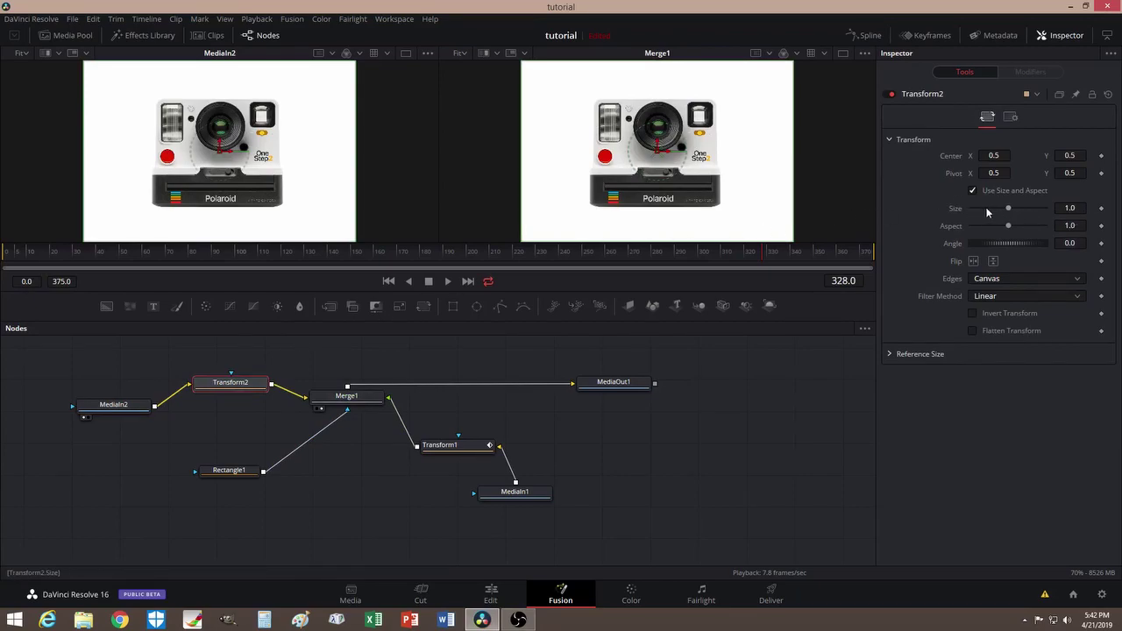
Raise the camera image with Transform2 to Center Y 0.686495 and move the Rectangle1 mask up to Center Y 0.226688
{"action": "left_click_drag", "start_coordinate": [659, 141], "coordinate": [663, 111]}
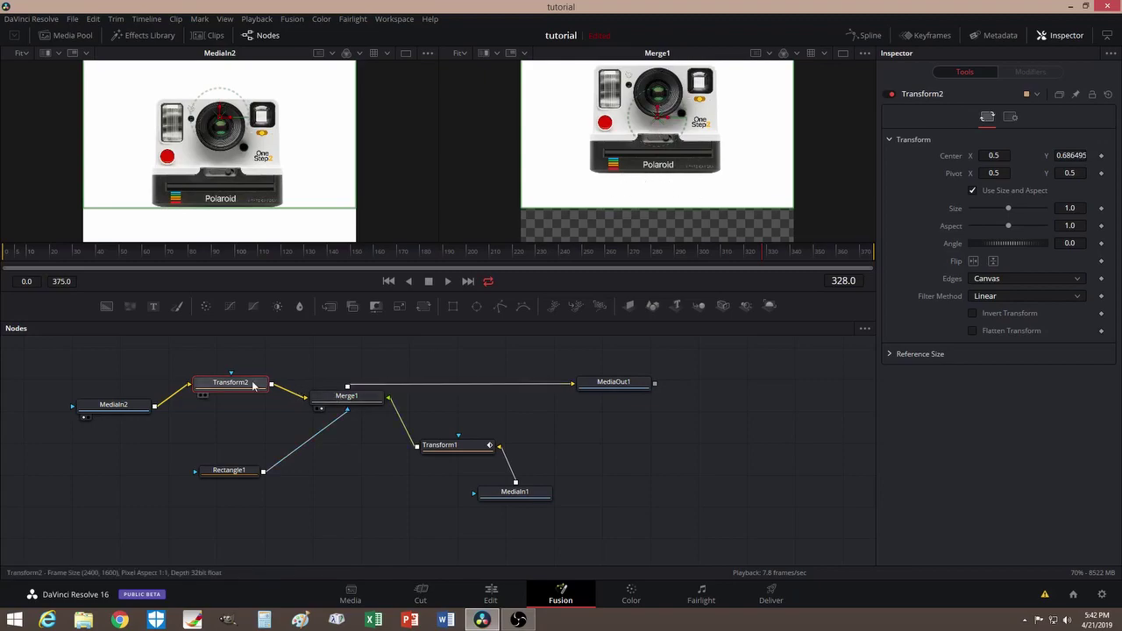
{"action": "left_click", "coordinate": [329, 404]}
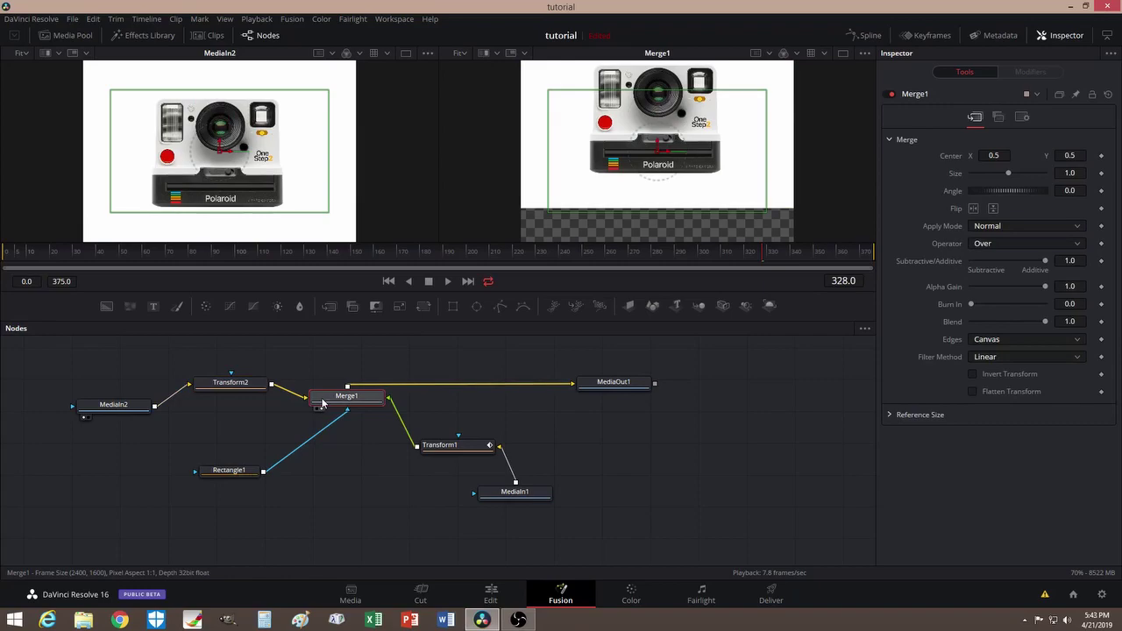
{"action": "left_click", "coordinate": [235, 474]}
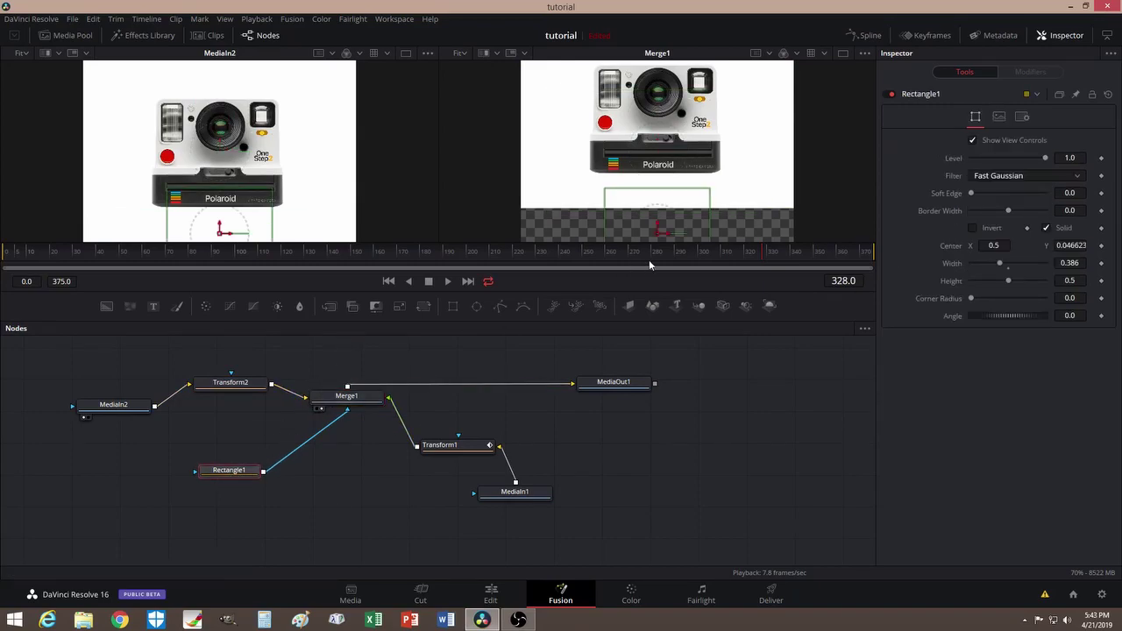
{"action": "left_click_drag", "start_coordinate": [657, 228], "coordinate": [657, 195]}
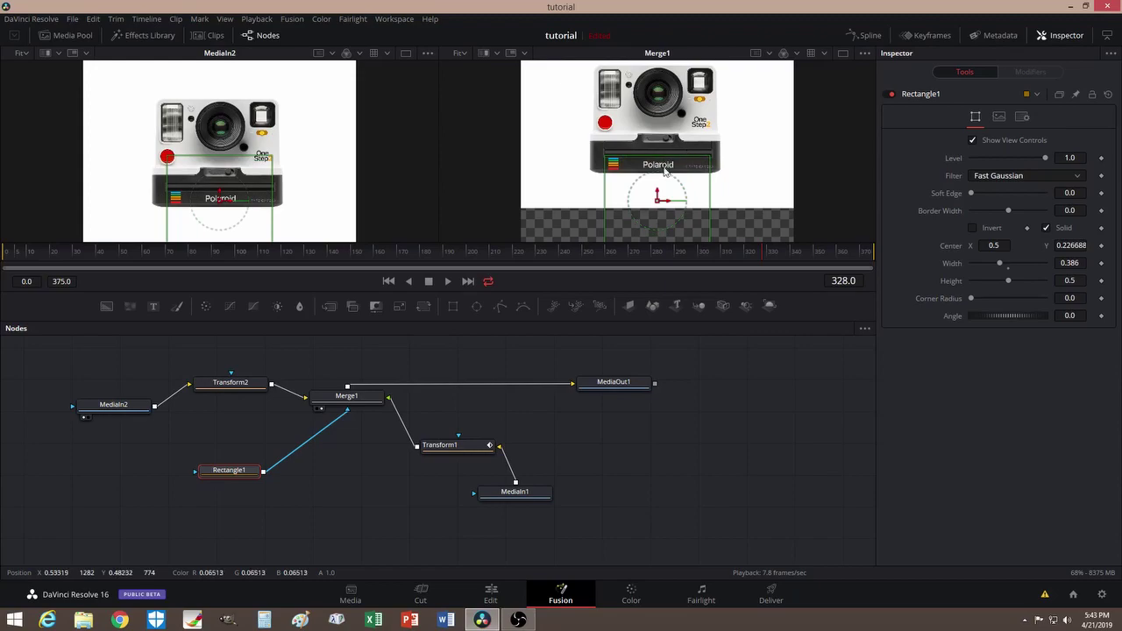
Try resetting Transform1's Center and lowering the video to Center Y 0.252292 at frame 174, and undo the changes
{"action": "left_click", "coordinate": [426, 447]}
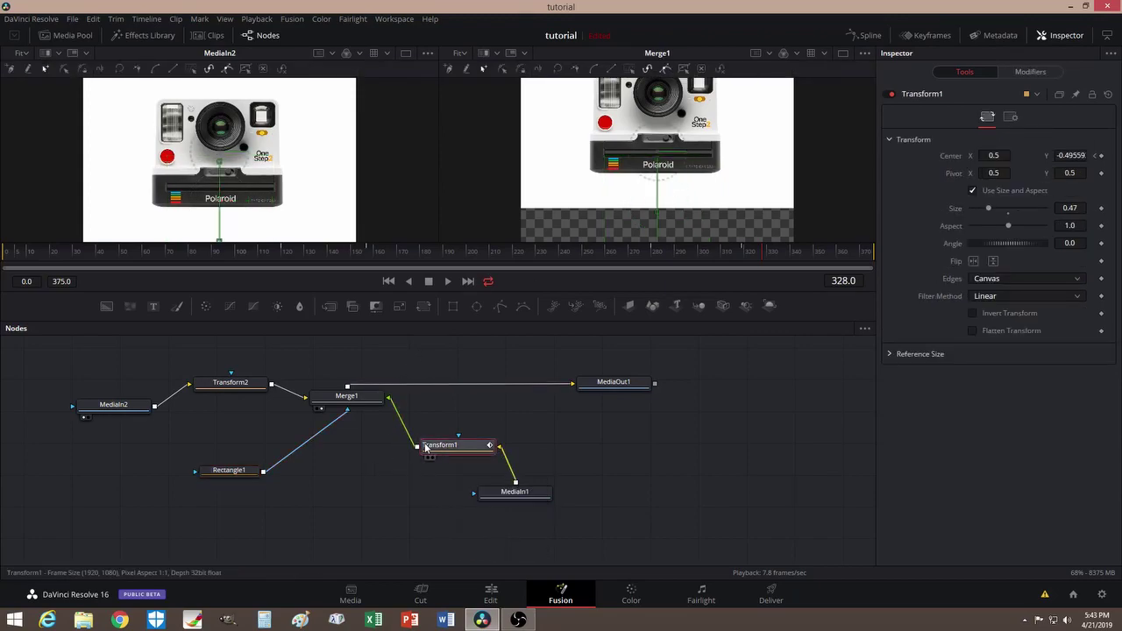
{"action": "left_click_drag", "start_coordinate": [325, 253], "coordinate": [406, 262]}
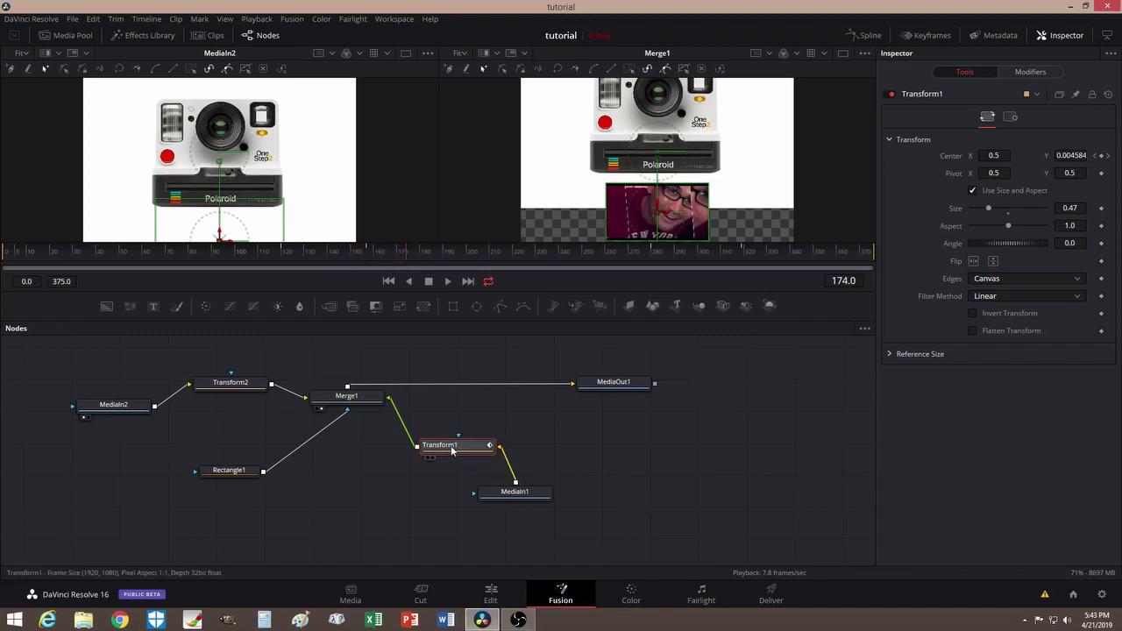
{"action": "double_click", "coordinate": [949, 157]}
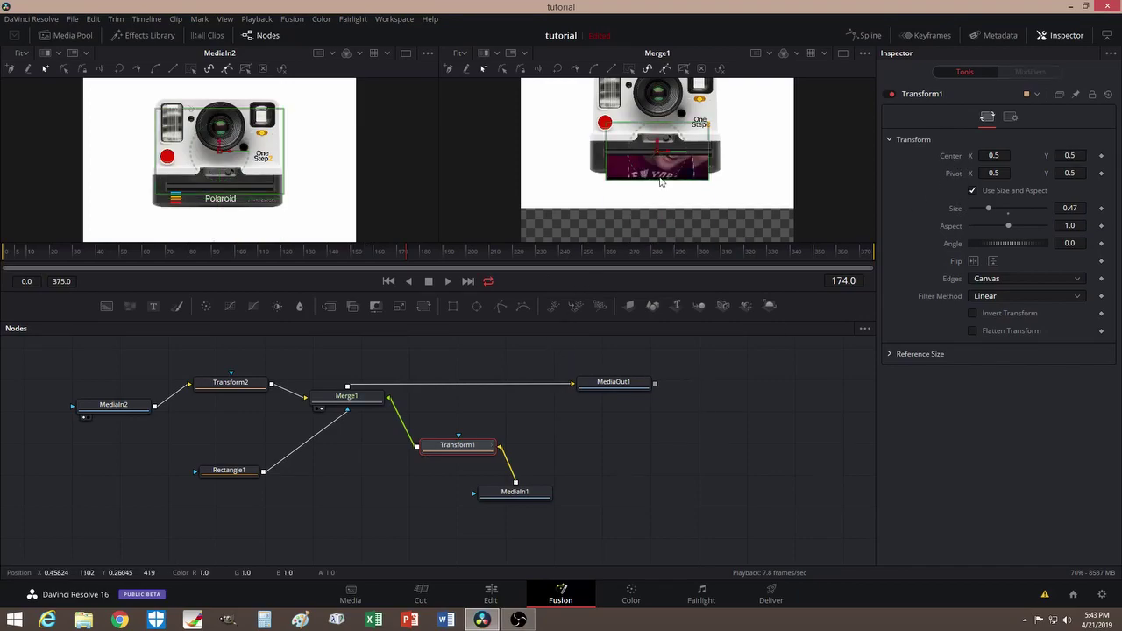
{"action": "left_click_drag", "start_coordinate": [657, 142], "coordinate": [660, 176]}
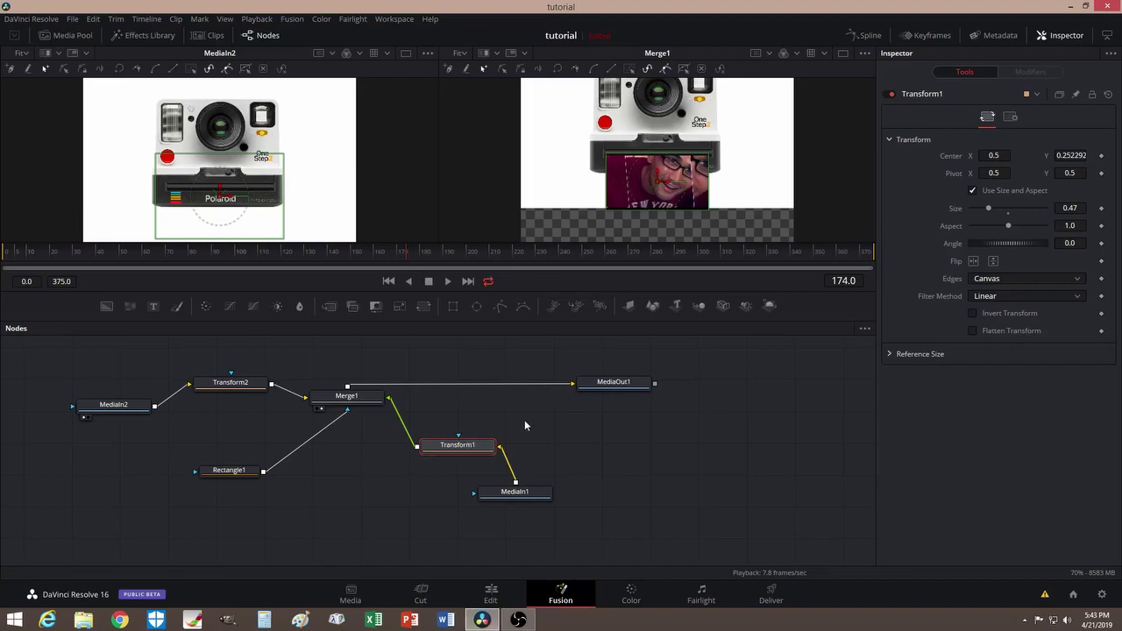
{"action": "key", "text": "ctrl+z"}
{"action": "key", "text": "ctrl+z"}
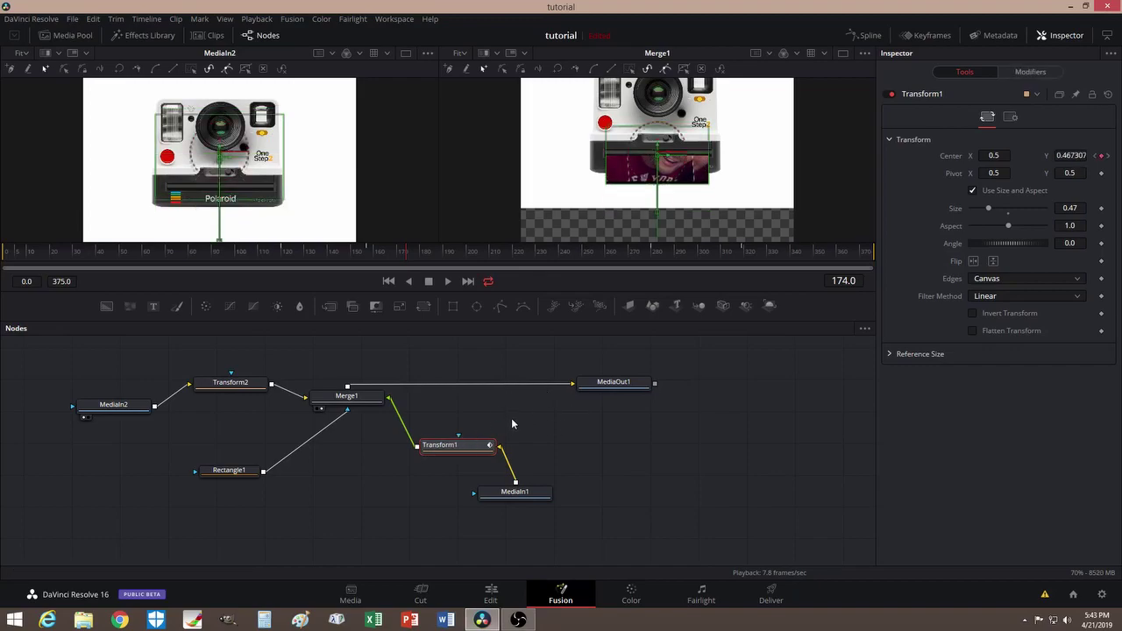
Raise the video with Transform1 to Center Y 0.266583 at frame 157 and scrub back through the slide
{"action": "left_click_drag", "start_coordinate": [395, 253], "coordinate": [369, 254]}
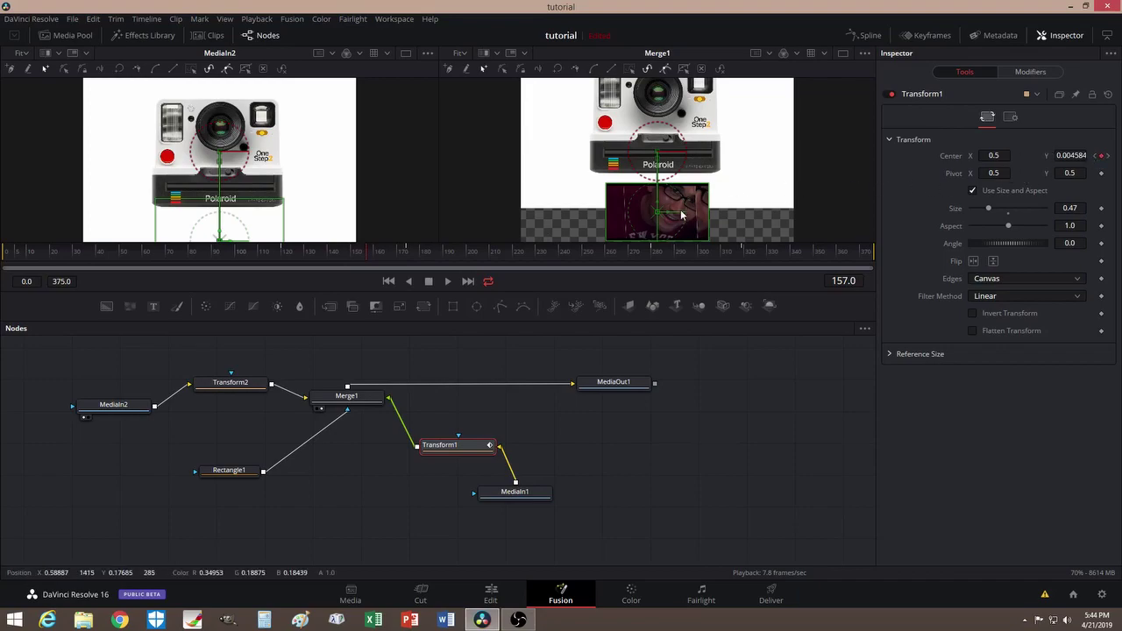
{"action": "left_click_drag", "start_coordinate": [657, 210], "coordinate": [658, 174]}
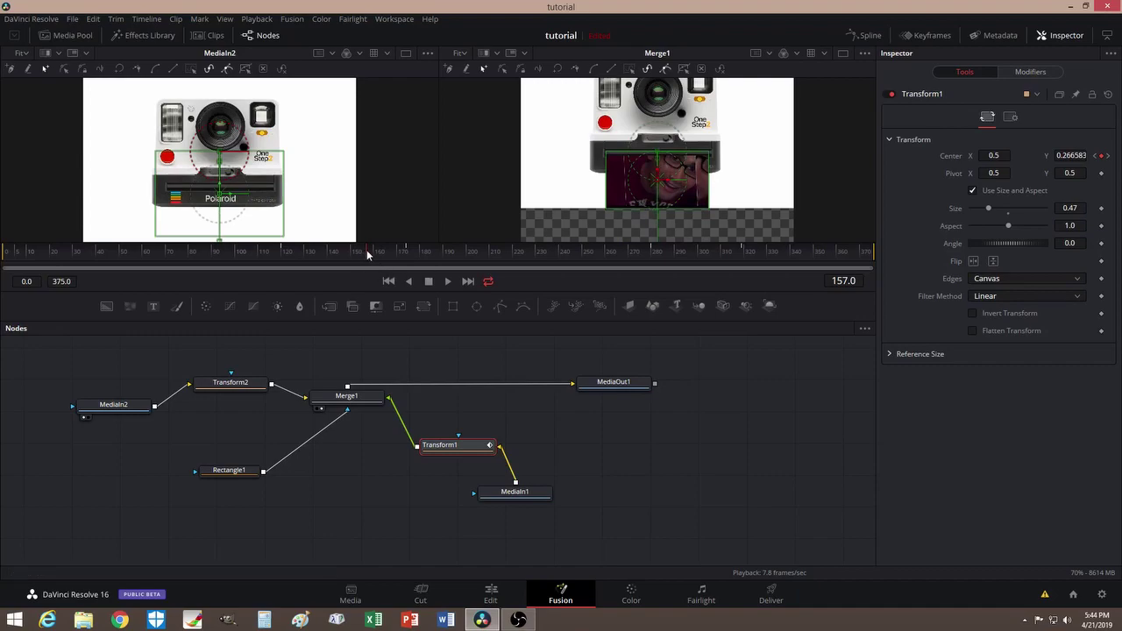
{"action": "left_click_drag", "start_coordinate": [367, 254], "coordinate": [303, 267]}
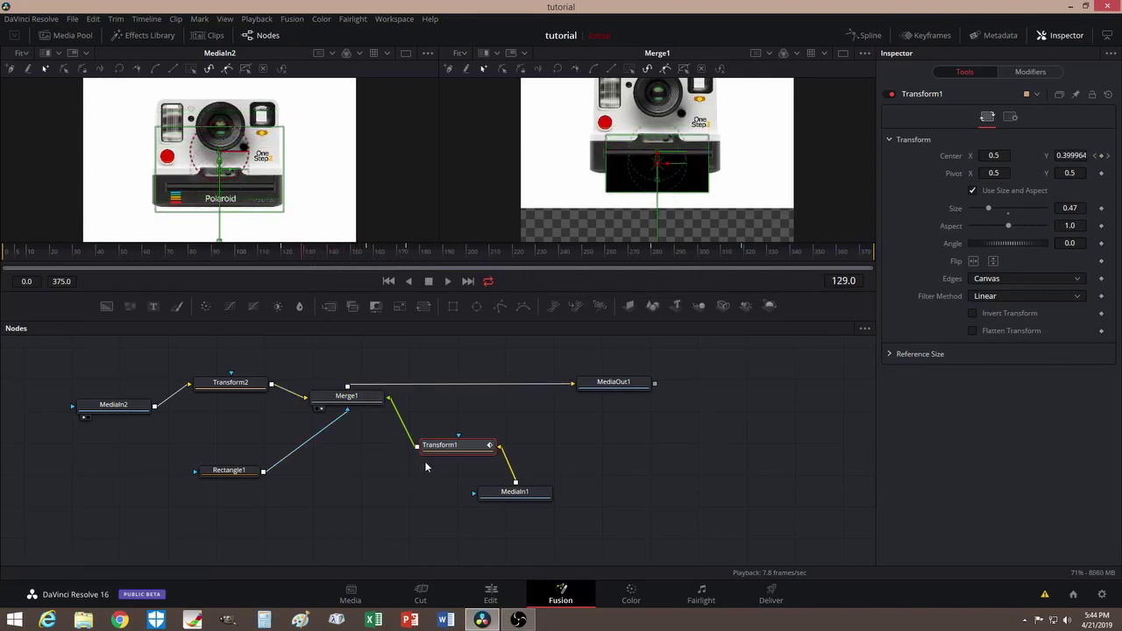
Reset Transform1's Center animation, and keyframe the Center at Y 0.271346 on frame 167 and Y 0.700071 on frame 136
{"action": "double_click", "coordinate": [959, 160]}
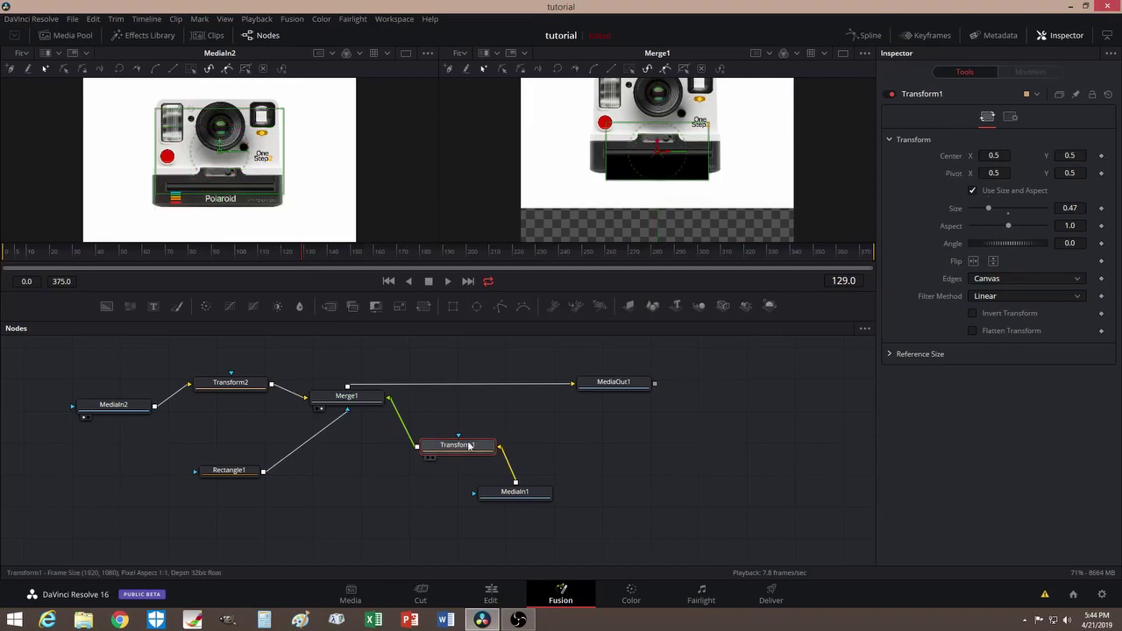
{"action": "left_click_drag", "start_coordinate": [349, 254], "coordinate": [386, 261]}
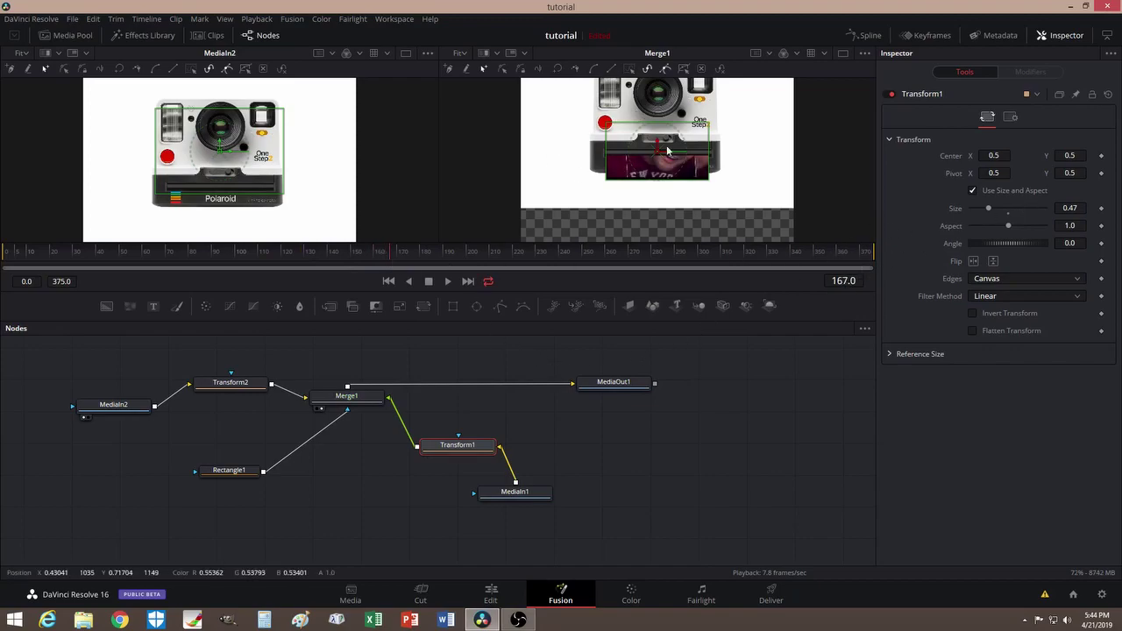
{"action": "left_click_drag", "start_coordinate": [660, 150], "coordinate": [663, 182]}
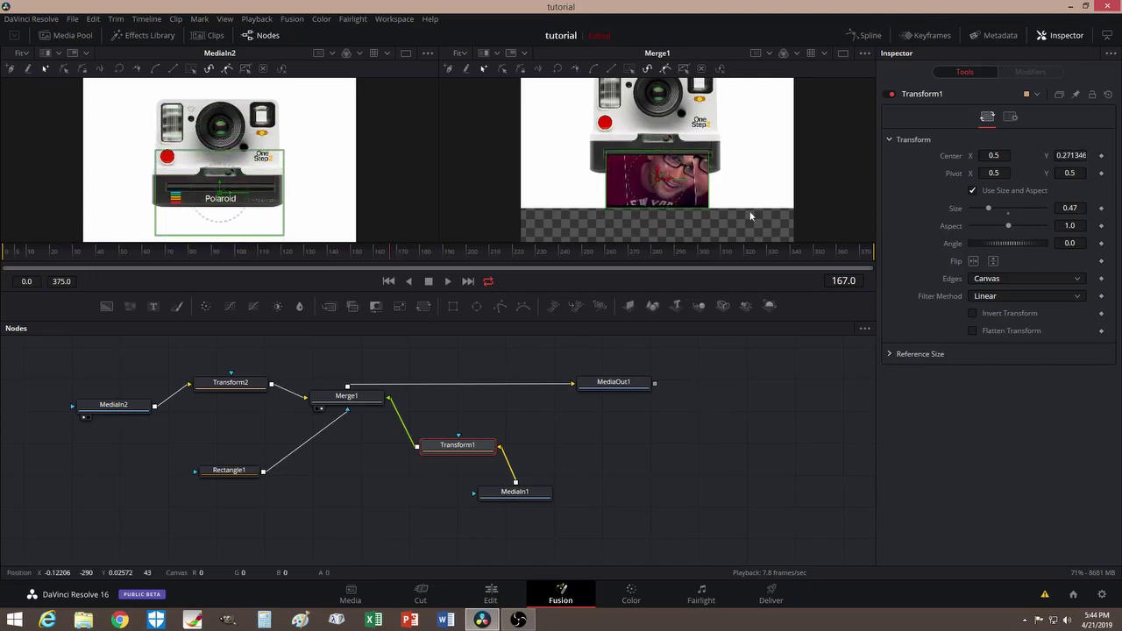
{"action": "left_click", "coordinate": [1102, 155]}
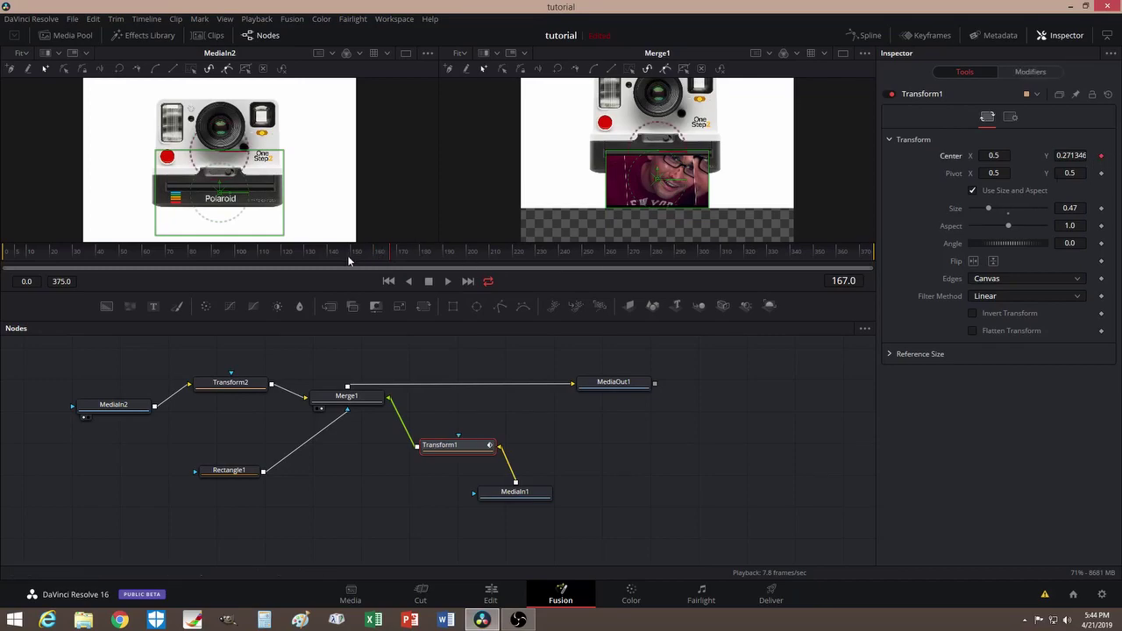
{"action": "left_click", "coordinate": [318, 251]}
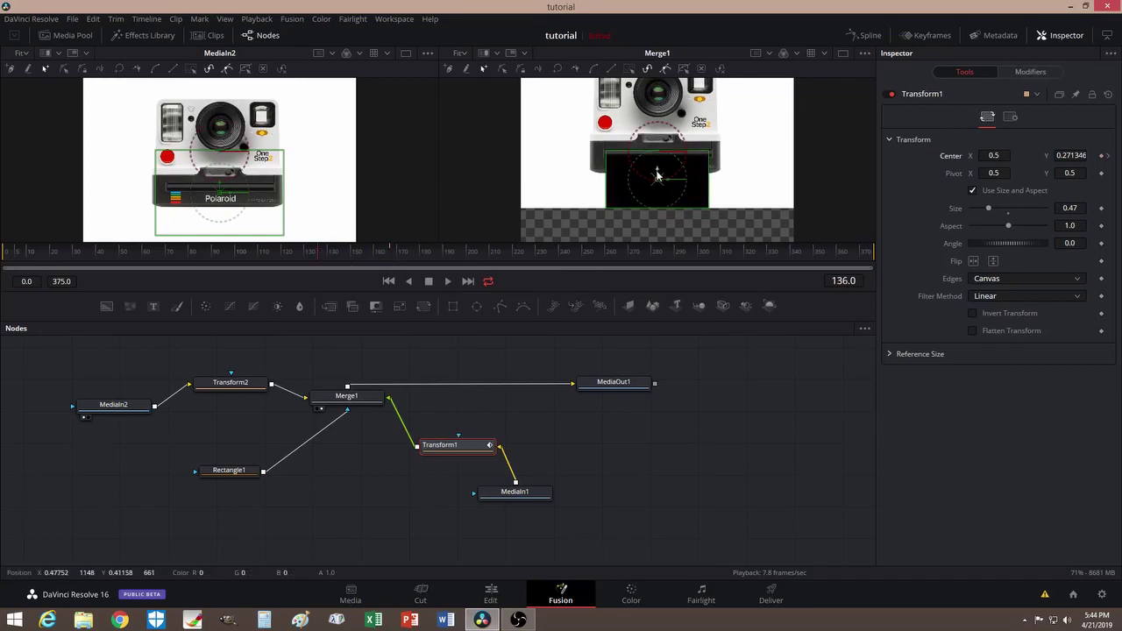
{"action": "left_click_drag", "start_coordinate": [656, 175], "coordinate": [657, 114]}
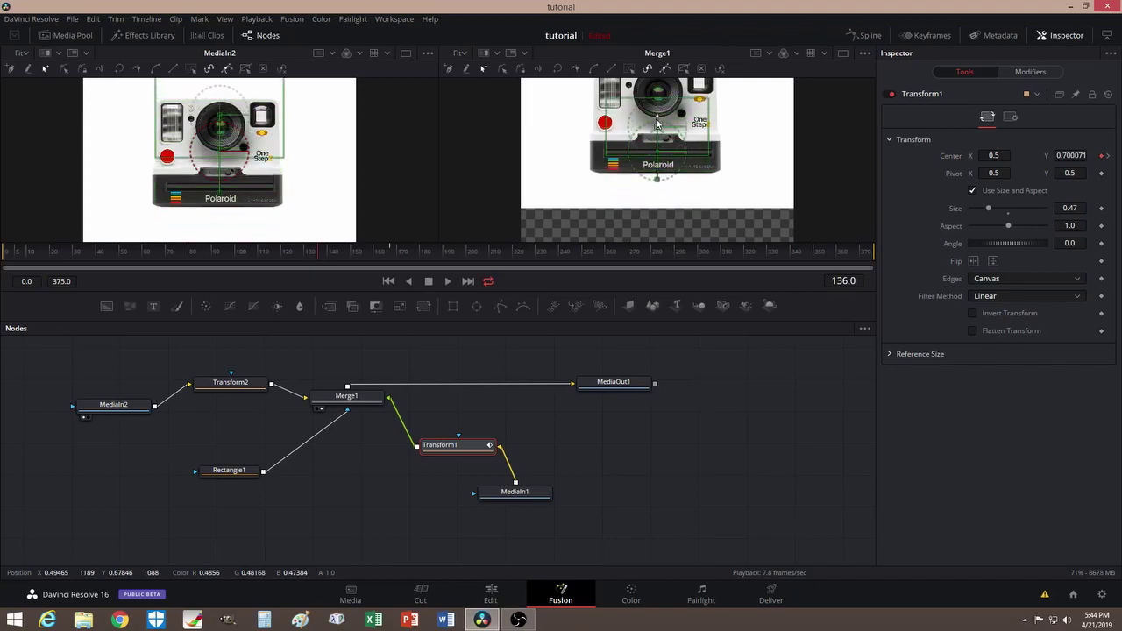
Keyframe Transform1's Center to hold Y 0.271346 at frame 240 and drop the video to about Y -0.505 at frame 279
{"action": "left_click_drag", "start_coordinate": [320, 252], "coordinate": [557, 263]}
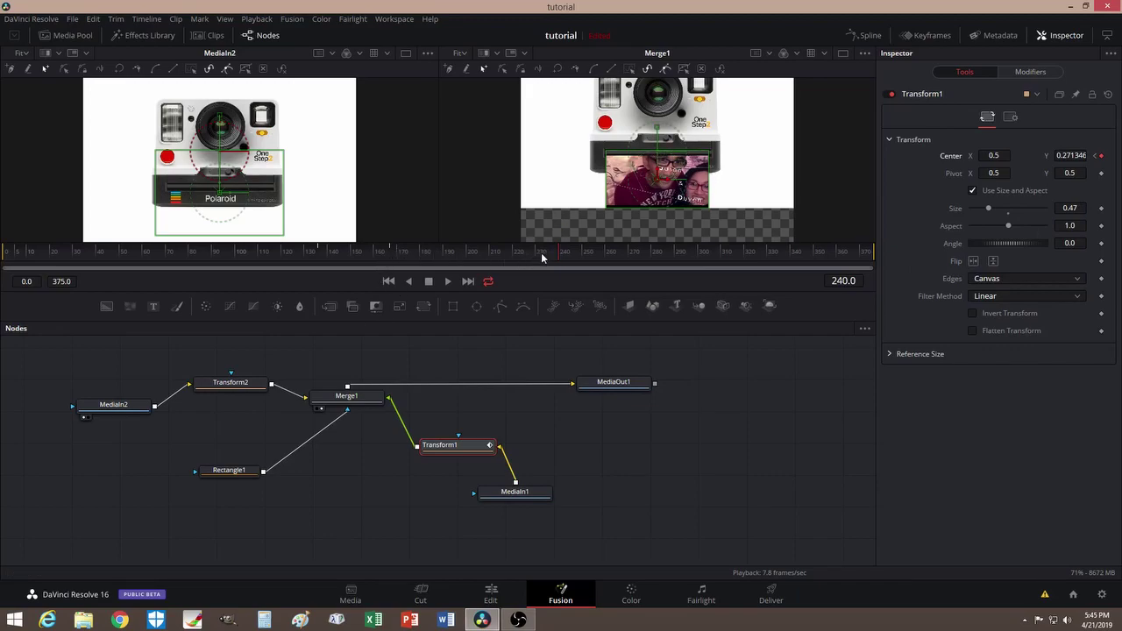
{"action": "left_click", "coordinate": [650, 252]}
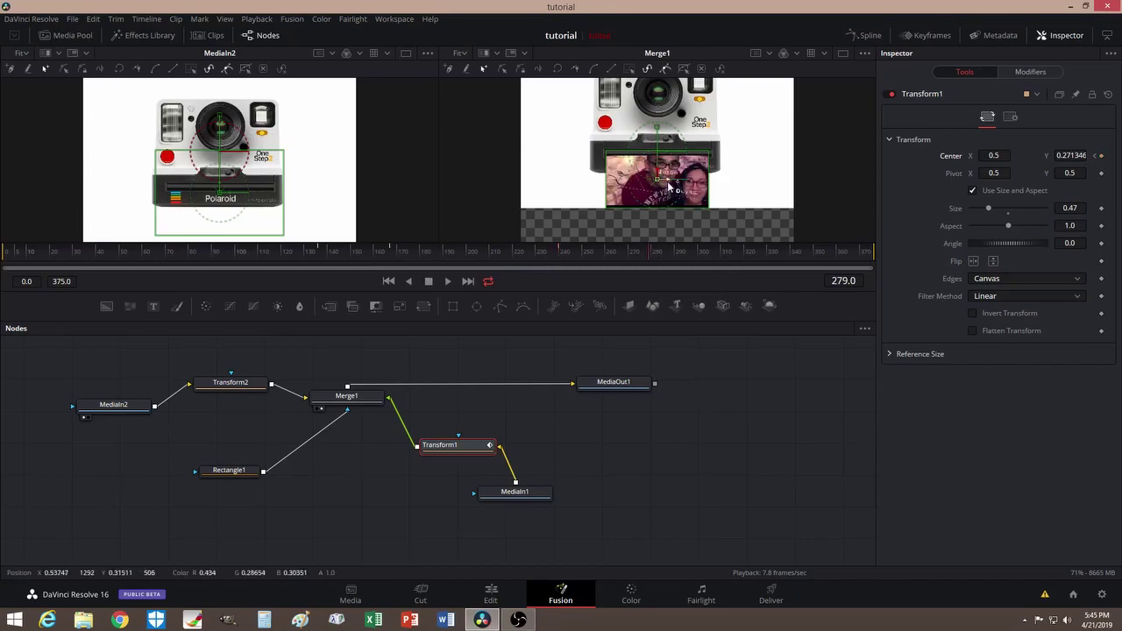
{"action": "left_click_drag", "start_coordinate": [659, 175], "coordinate": [664, 264]}
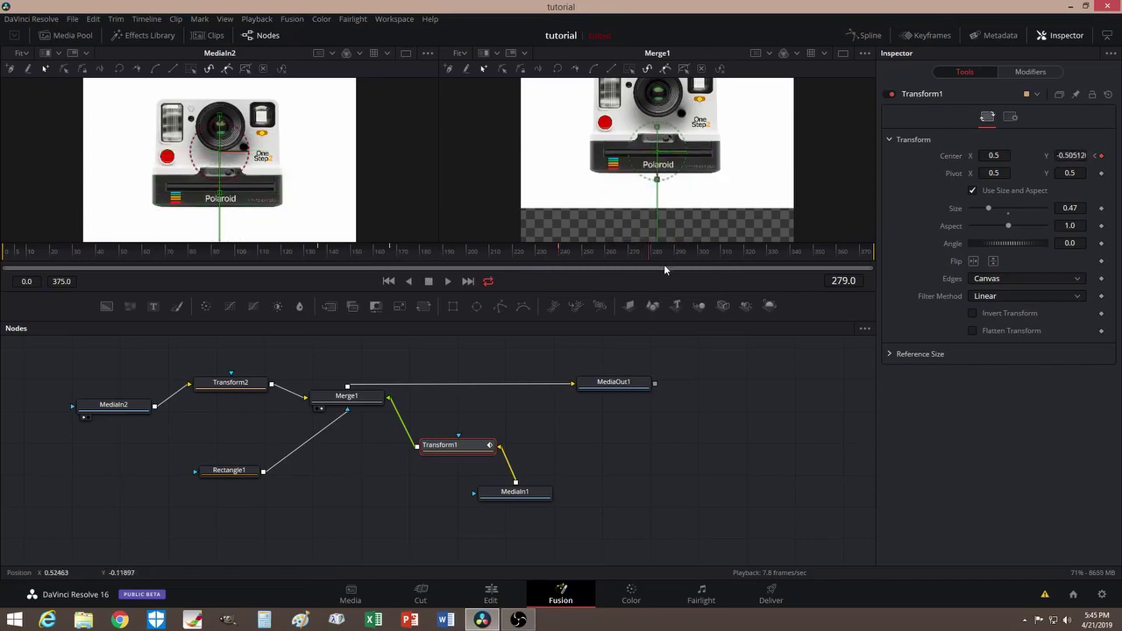
Scrub the finished drop, and on the Edit page move the camera image clip on Video 2 to start right after Compound Clip 1
{"action": "left_click_drag", "start_coordinate": [319, 254], "coordinate": [667, 269]}
{"action": "left_click", "coordinate": [493, 597]}
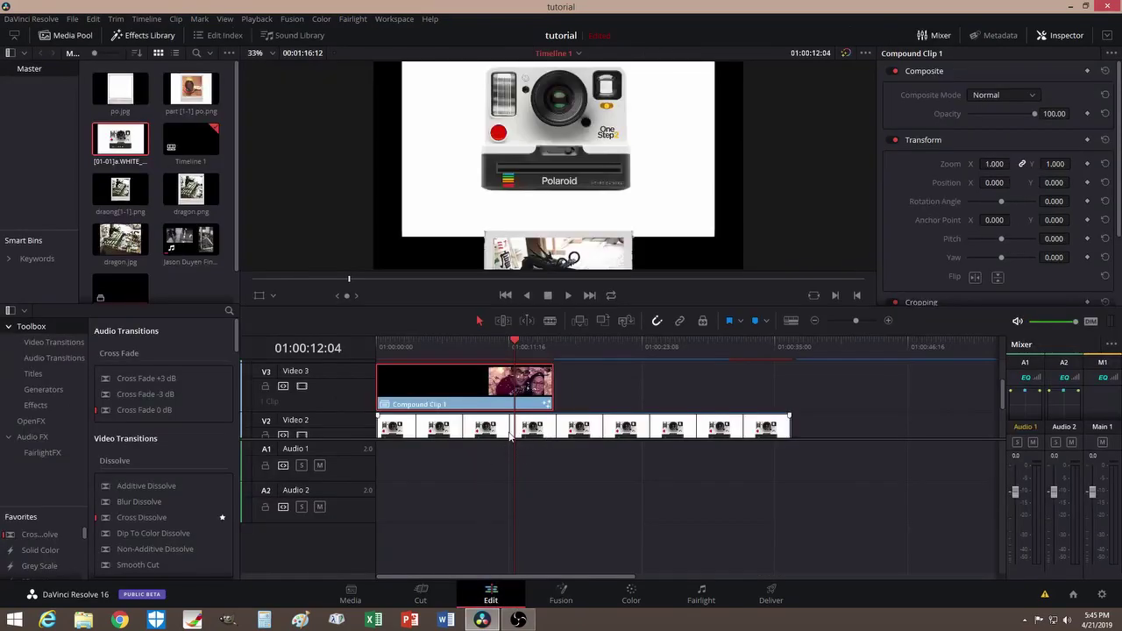
{"action": "left_click_drag", "start_coordinate": [491, 431], "coordinate": [669, 432]}
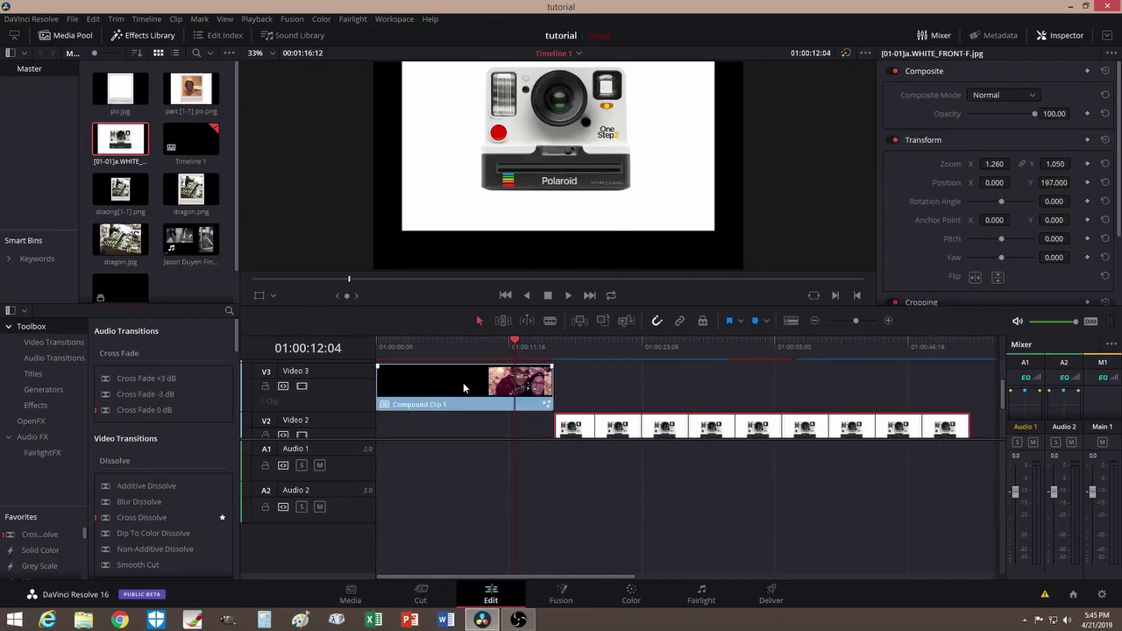
{"action": "left_click", "coordinate": [462, 426]}
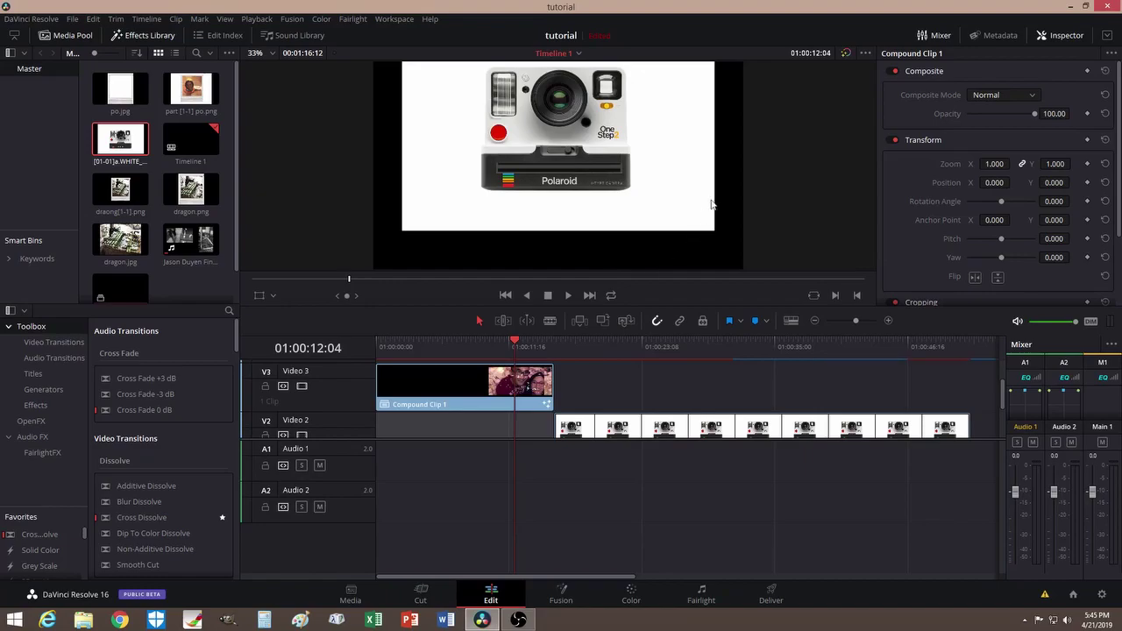
Move the camera image clip up to Video 3 and place a Solid Color generator on Video 2 spanning both clips above
{"action": "scroll", "coordinate": [485, 441], "scroll_direction": "down", "scroll_amount": 1}
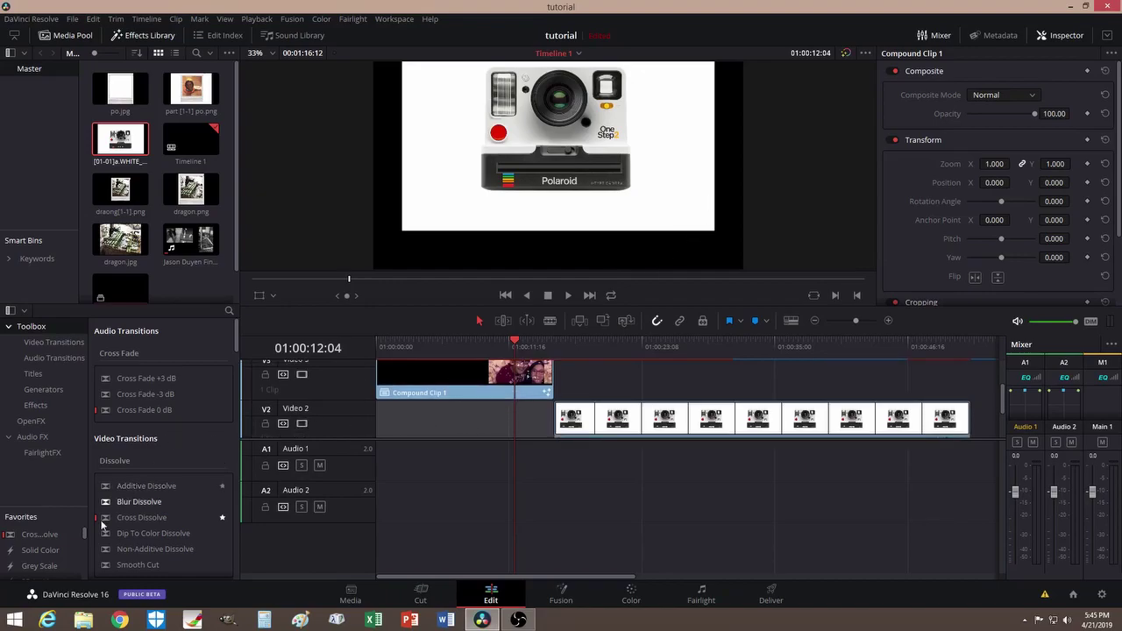
{"action": "left_click_drag", "start_coordinate": [40, 549], "coordinate": [624, 385]}
{"action": "left_click_drag", "start_coordinate": [554, 425], "coordinate": [971, 425]}
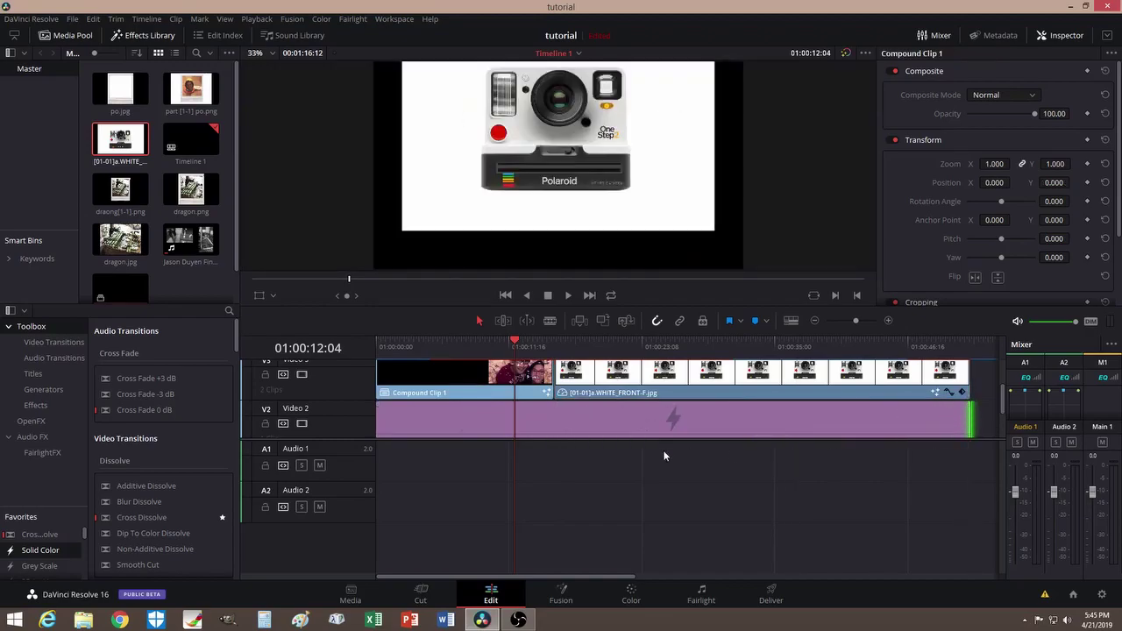
Set the Solid Color generator's color to white and scrub the timeline to check the background behind both clips
{"action": "left_click", "coordinate": [490, 415]}
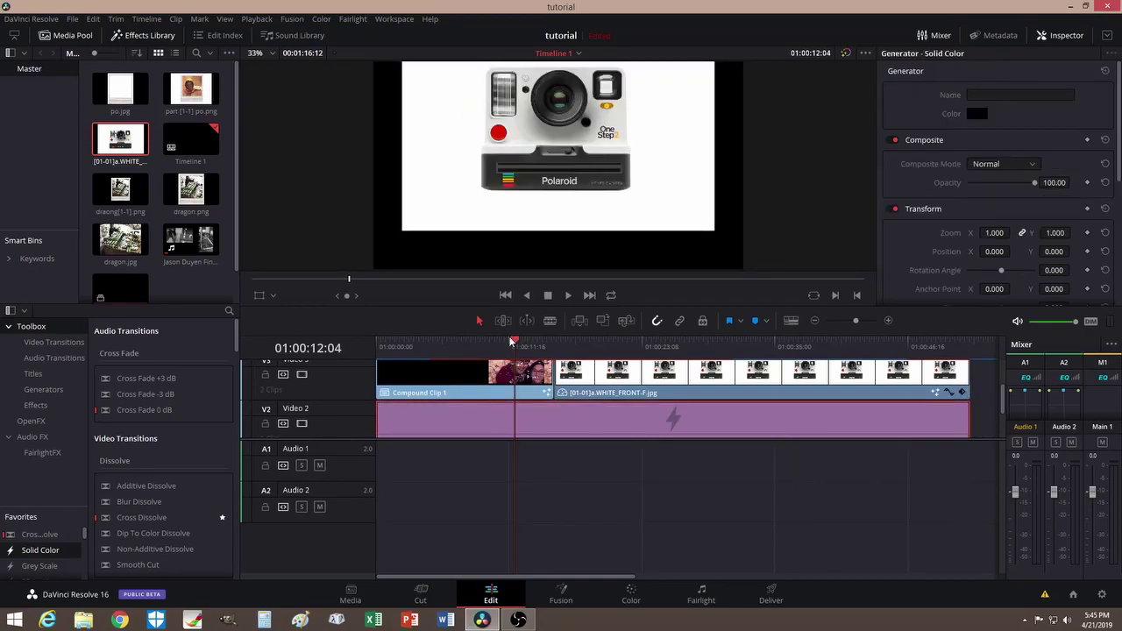
{"action": "left_click_drag", "start_coordinate": [503, 348], "coordinate": [488, 347]}
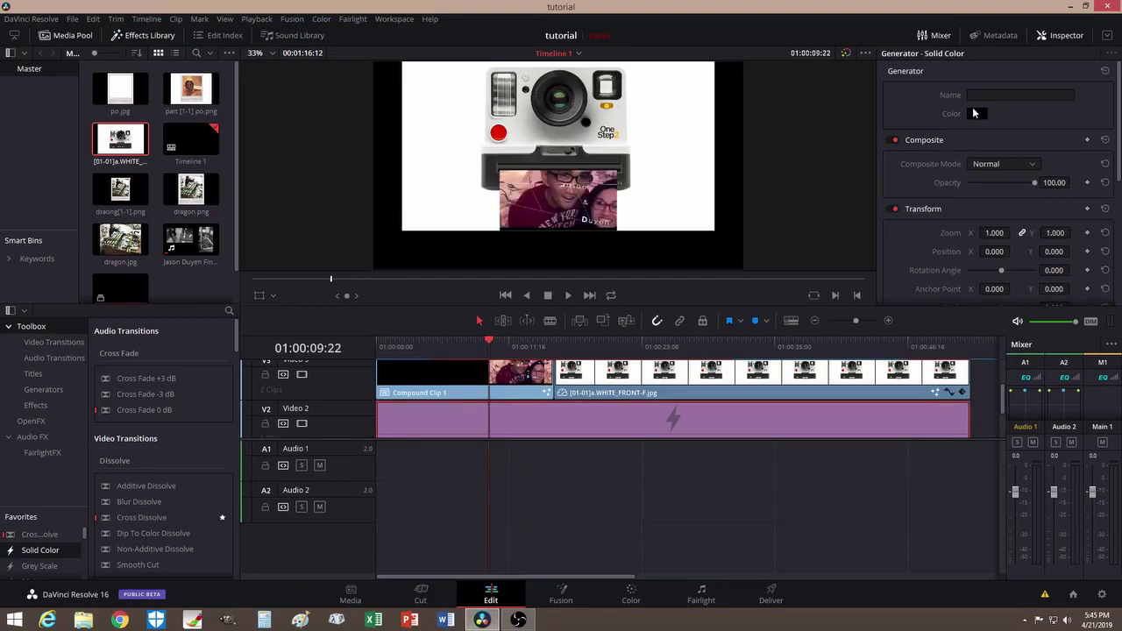
{"action": "left_click", "coordinate": [974, 114]}
{"action": "left_click_drag", "start_coordinate": [691, 311], "coordinate": [691, 208]}
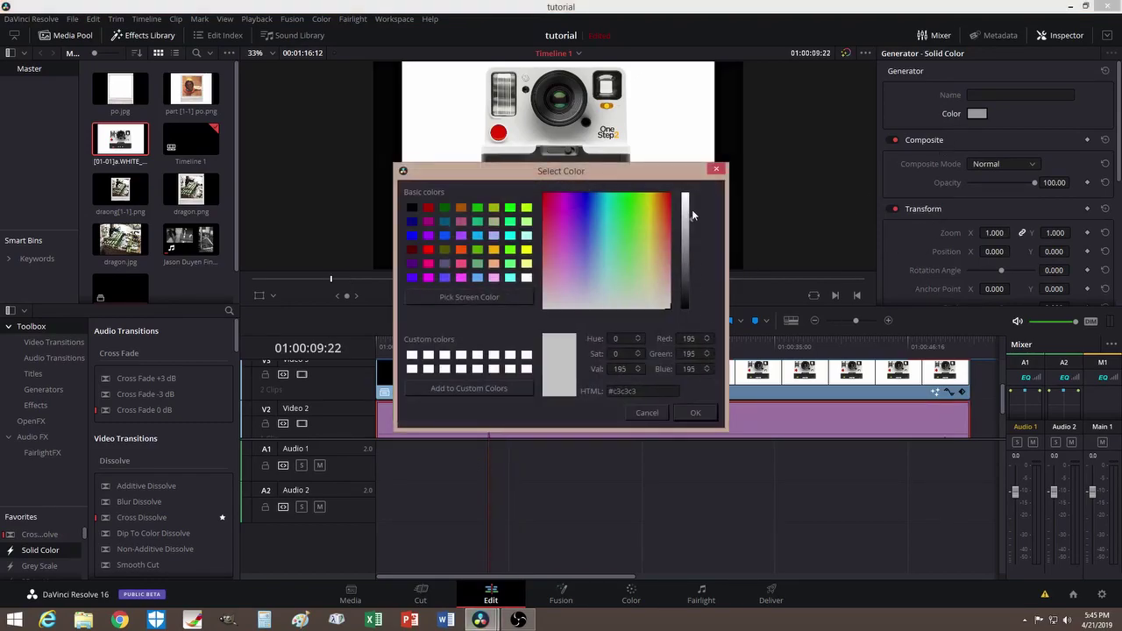
{"action": "left_click", "coordinate": [692, 413]}
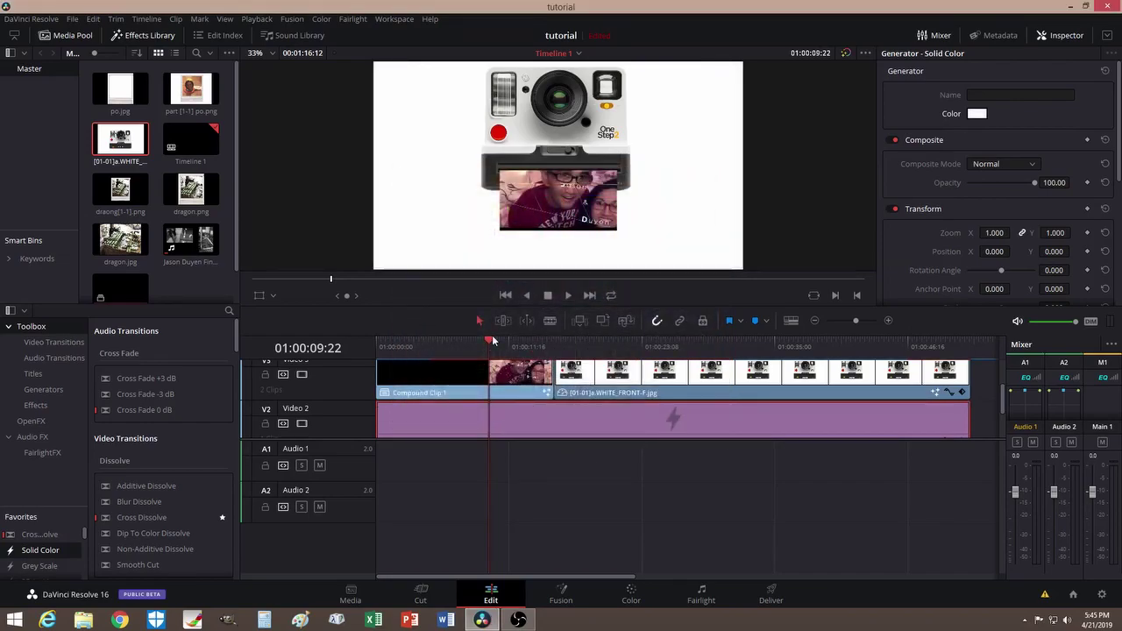
{"action": "left_click_drag", "start_coordinate": [491, 344], "coordinate": [764, 345]}
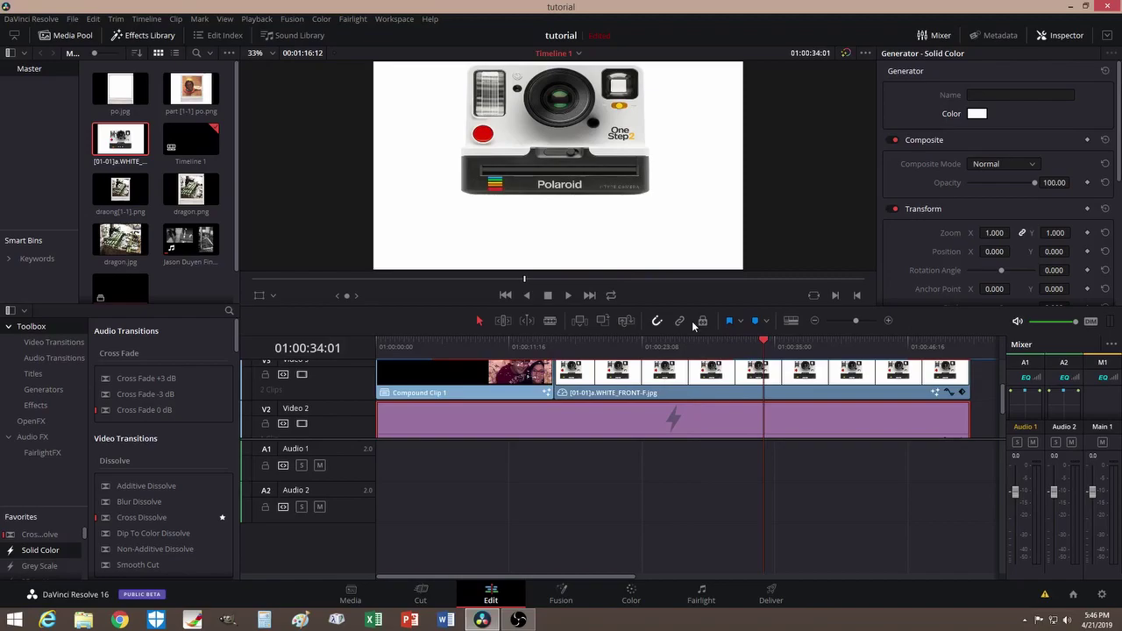
{"action": "left_click_drag", "start_coordinate": [763, 343], "coordinate": [519, 368]}
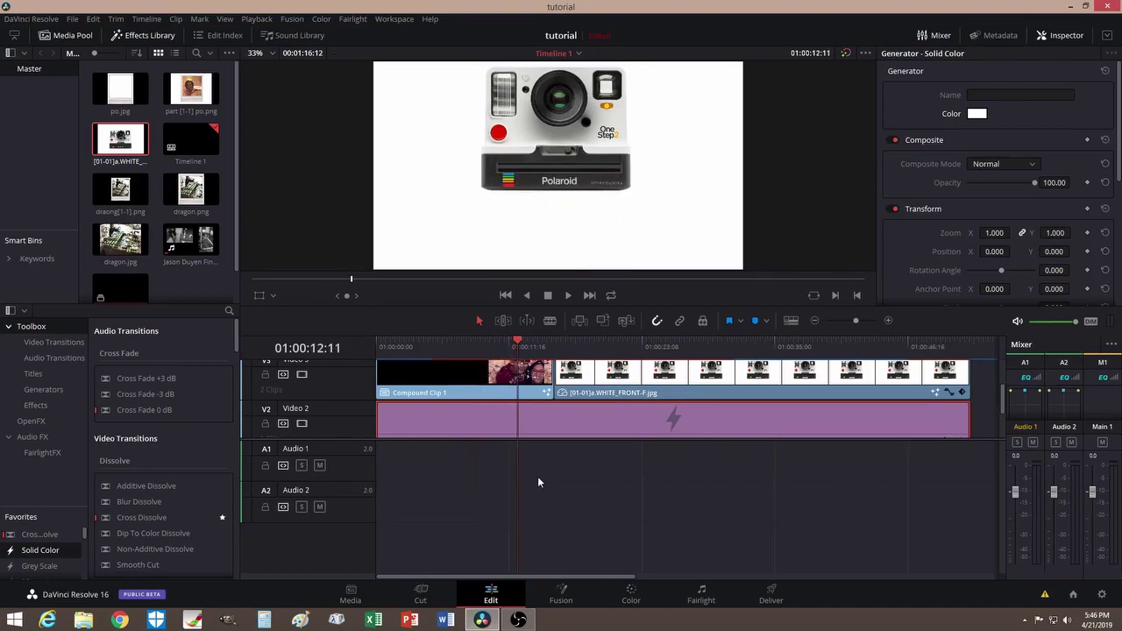
{"action": "left_click_drag", "start_coordinate": [518, 343], "coordinate": [492, 344]}
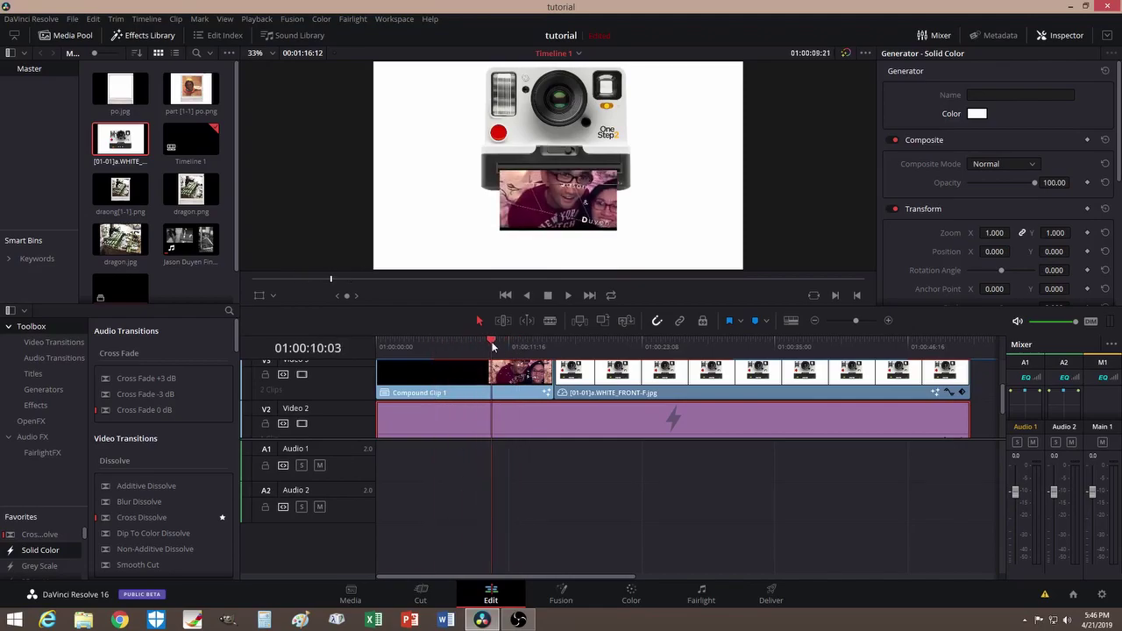